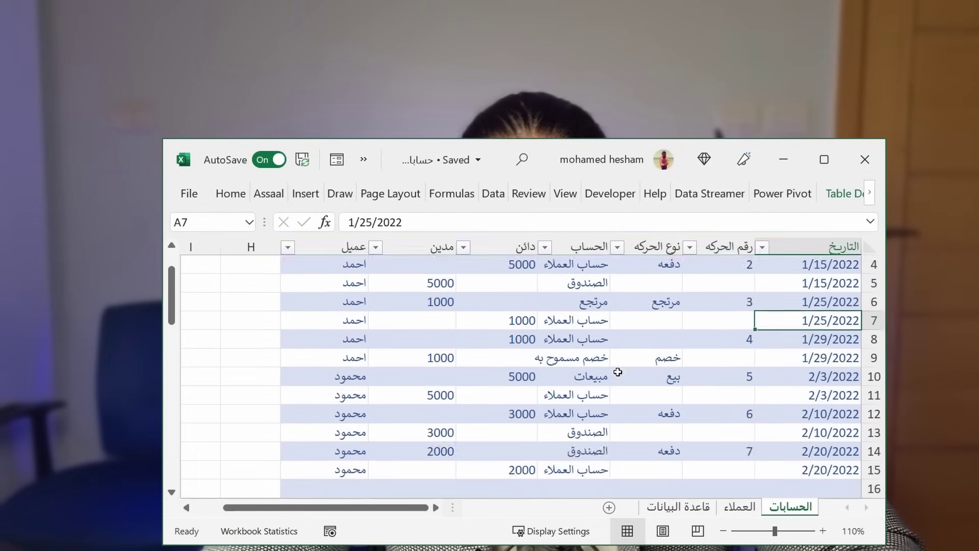
Inspect the journal entries, including the account entry in cell D6.
{"action": "scroll", "coordinate": [618, 372], "scroll_direction": "up", "scroll_amount": 1}
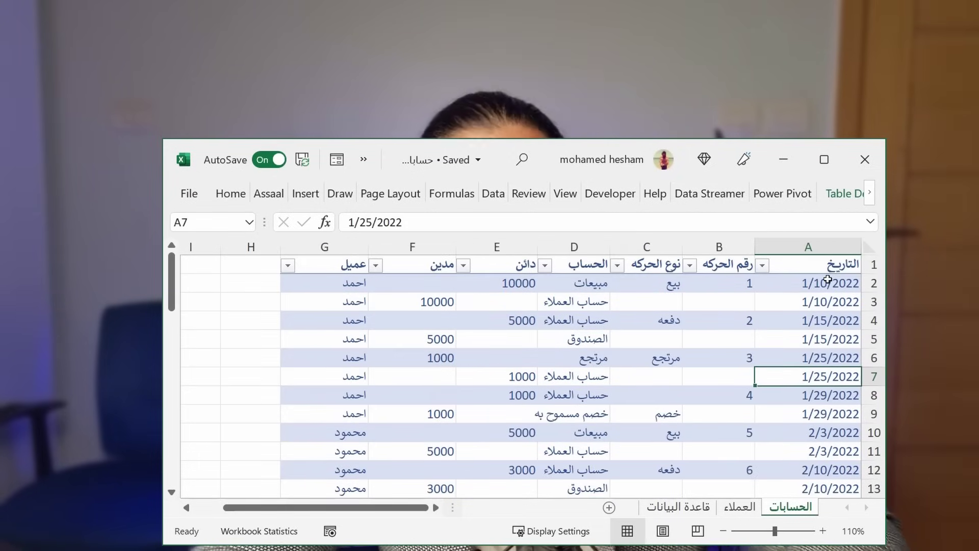
{"action": "left_click", "coordinate": [510, 341]}
{"action": "left_click", "coordinate": [539, 358]}
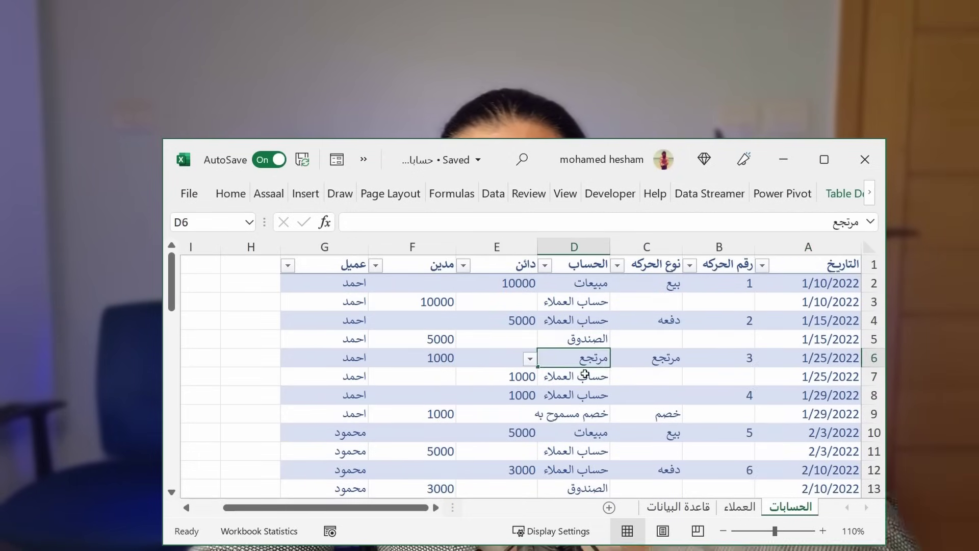
{"action": "scroll", "coordinate": [539, 358], "scroll_direction": "down", "scroll_amount": 1}
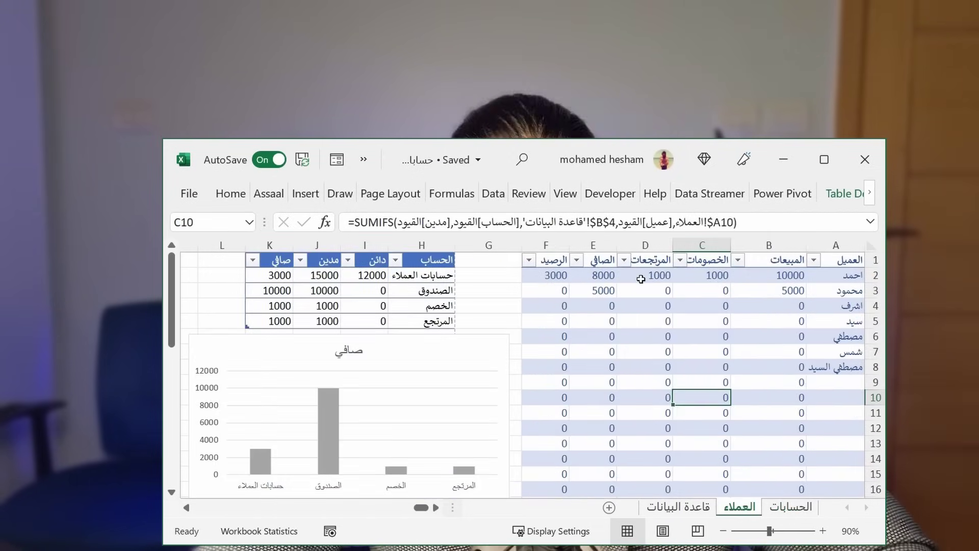
Check the customer summary formulas: returns, net in E2, balance in F2, and the sales SUMIFS in B2.
{"action": "left_click", "coordinate": [635, 277]}
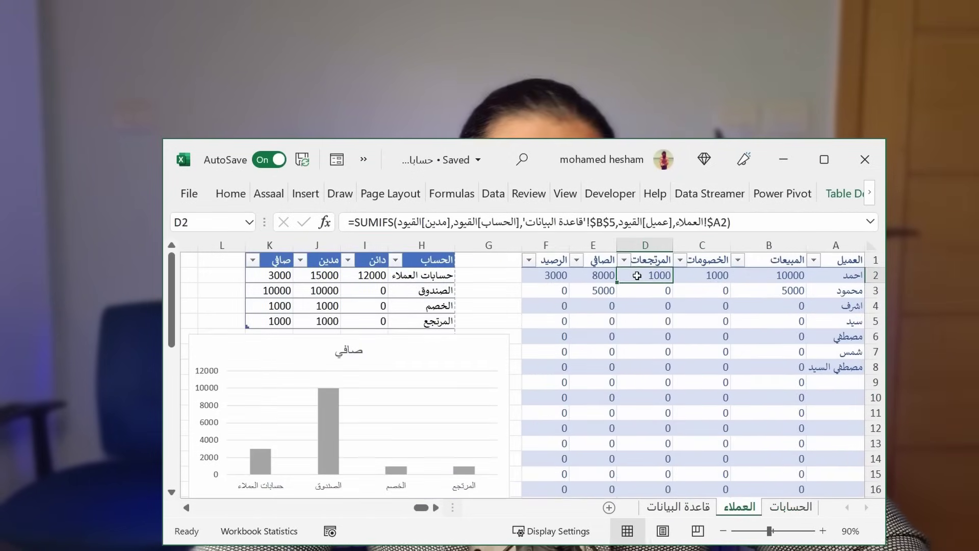
{"action": "left_click", "coordinate": [577, 277]}
{"action": "left_click", "coordinate": [528, 277]}
{"action": "left_click", "coordinate": [793, 288]}
{"action": "left_click", "coordinate": [791, 275]}
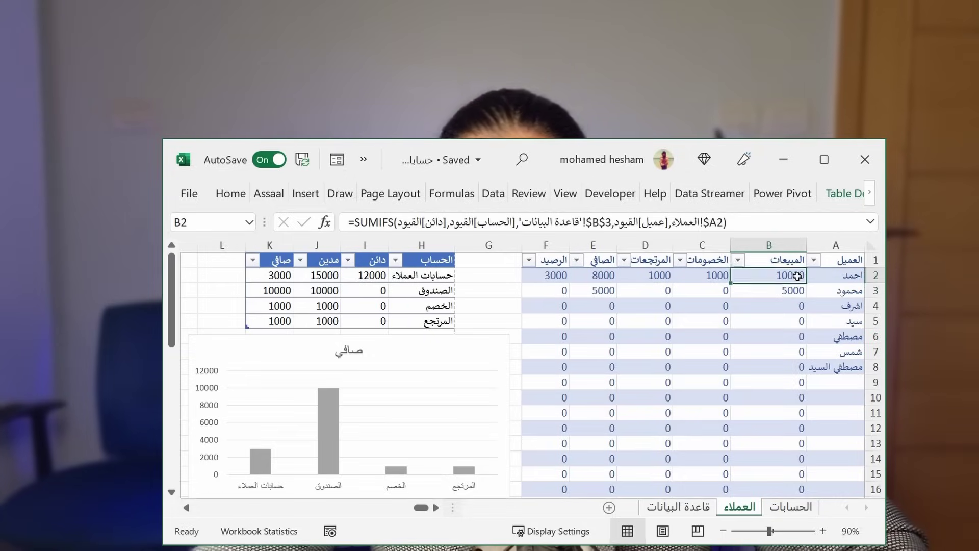
Review the net formulas in K2 and K3, then go to the قاعدة البيانات sheet.
{"action": "left_click", "coordinate": [275, 290]}
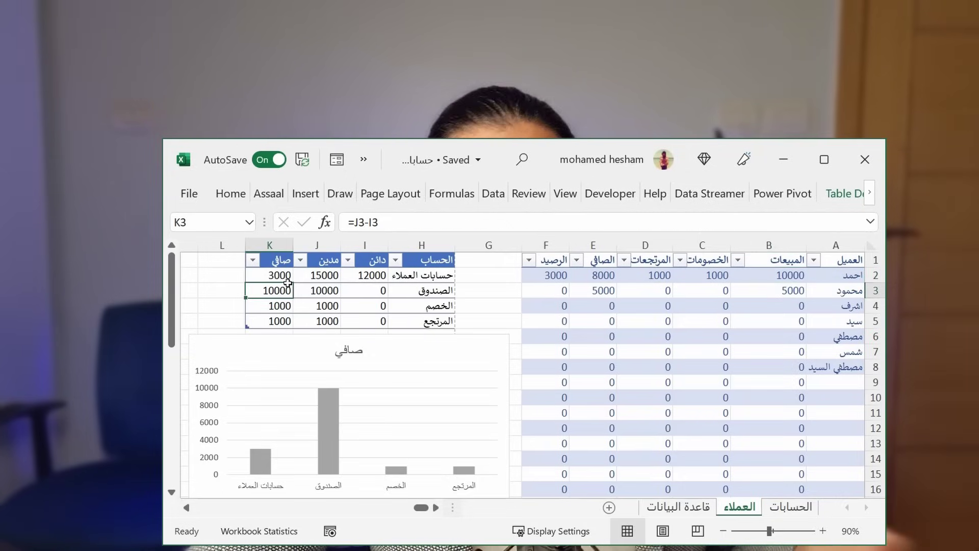
{"action": "left_click", "coordinate": [275, 275]}
{"action": "scroll", "coordinate": [439, 395], "scroll_direction": "down", "scroll_amount": 1}
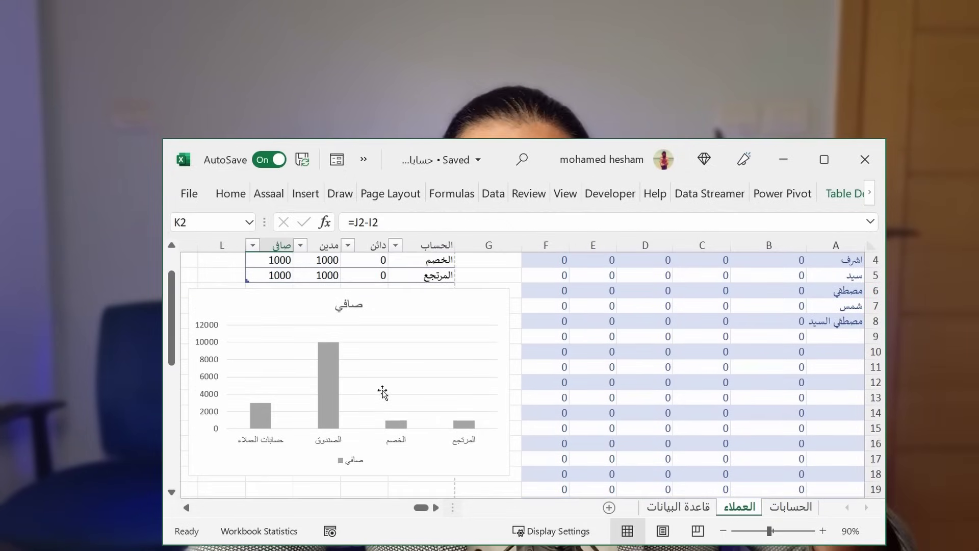
{"action": "scroll", "coordinate": [381, 393], "scroll_direction": "up", "scroll_amount": 1}
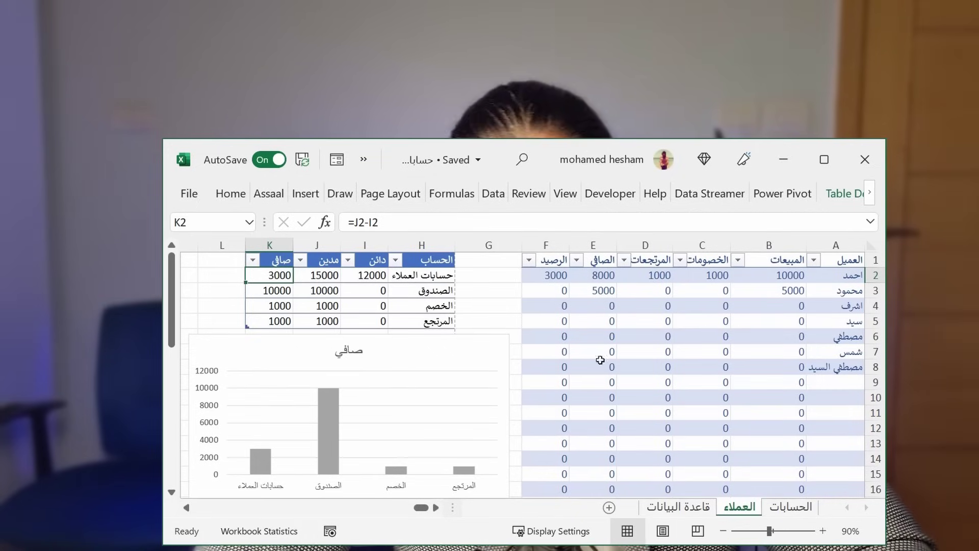
{"action": "scroll", "coordinate": [637, 383], "scroll_direction": "down", "scroll_amount": 1}
{"action": "left_click", "coordinate": [670, 507]}
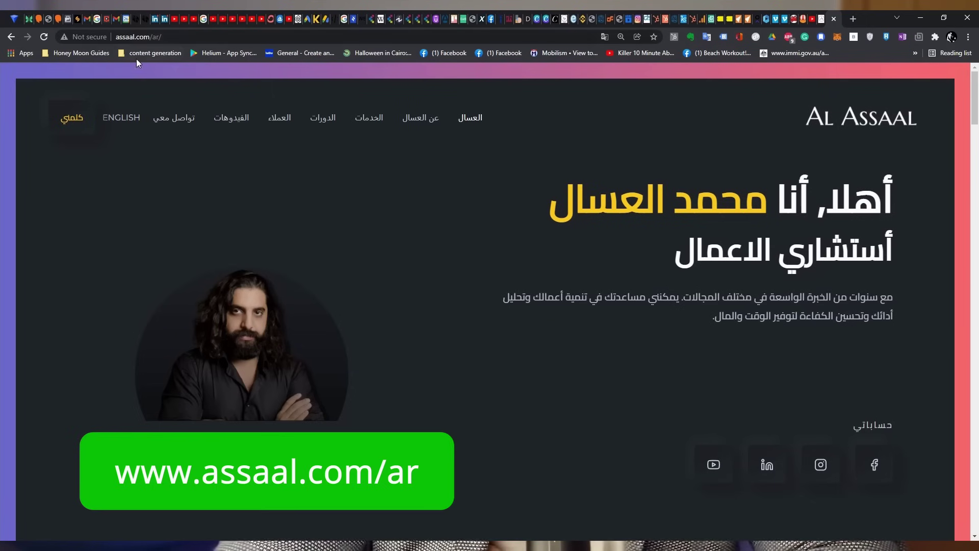
Go to the الدورات courses section of the Al Assaal website.
{"action": "left_click", "coordinate": [329, 126]}
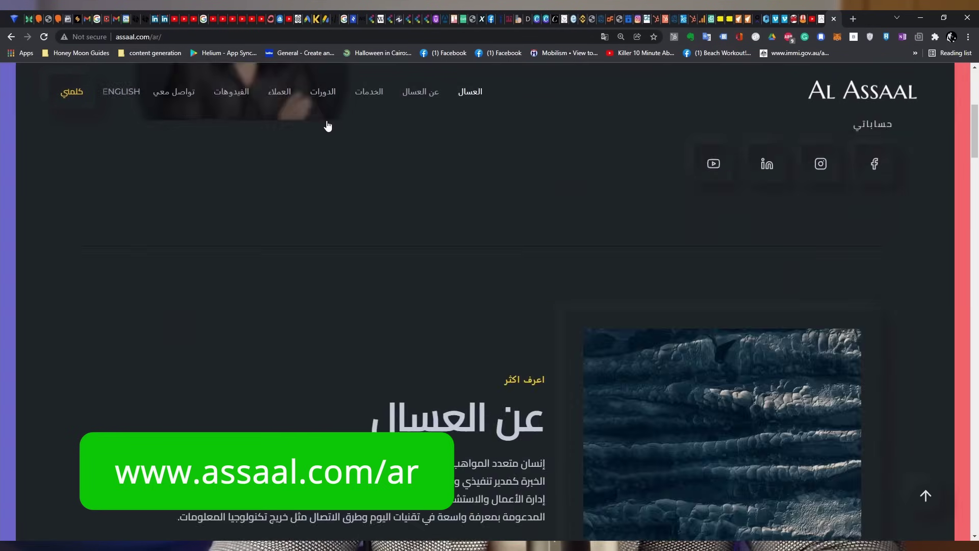
{"action": "scroll", "coordinate": [728, 281], "scroll_direction": "down", "scroll_amount": 3}
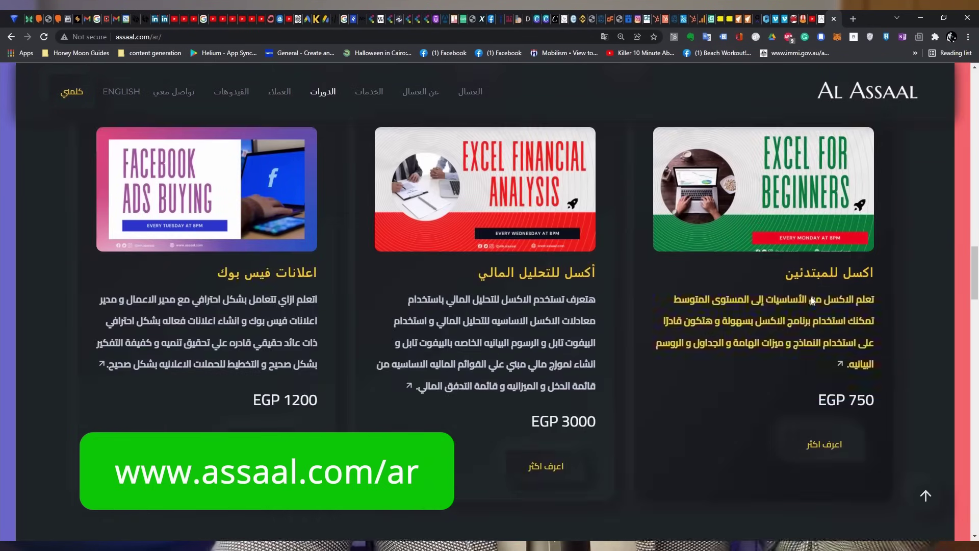
{"action": "scroll", "coordinate": [793, 298], "scroll_direction": "down", "scroll_amount": 1}
Open the Excel for Beginners course card and read through its details.
{"action": "left_click", "coordinate": [826, 397]}
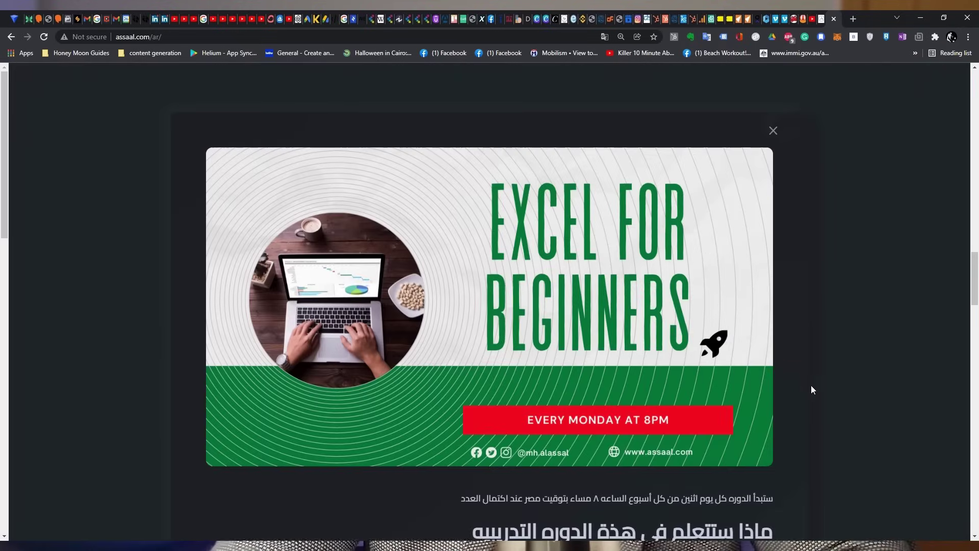
{"action": "scroll", "coordinate": [573, 204], "scroll_direction": "down", "scroll_amount": 4}
{"action": "scroll", "coordinate": [599, 224], "scroll_direction": "down", "scroll_amount": 2}
{"action": "scroll", "coordinate": [680, 247], "scroll_direction": "down", "scroll_amount": 2}
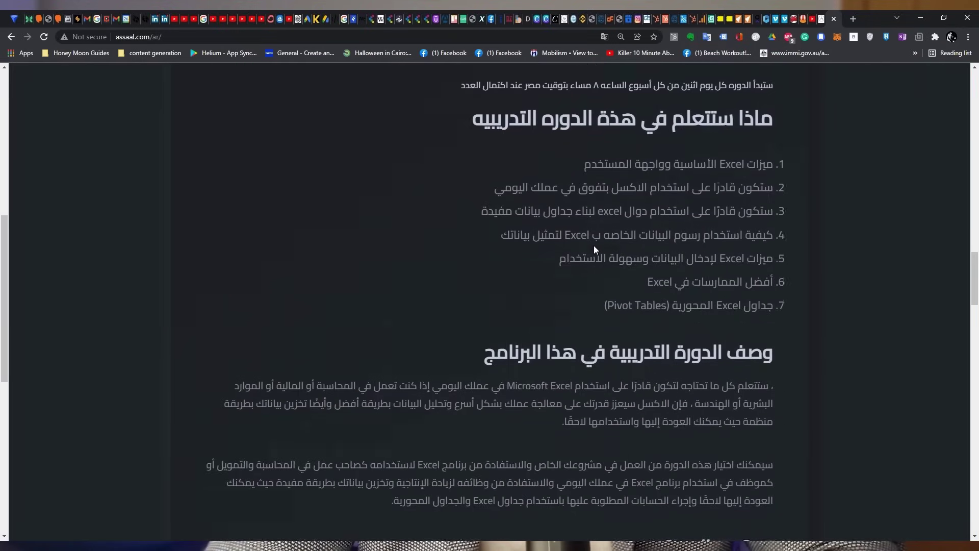
{"action": "scroll", "coordinate": [594, 246], "scroll_direction": "down", "scroll_amount": 2}
{"action": "scroll", "coordinate": [660, 255], "scroll_direction": "down", "scroll_amount": 4}
{"action": "scroll", "coordinate": [714, 408], "scroll_direction": "down", "scroll_amount": 3}
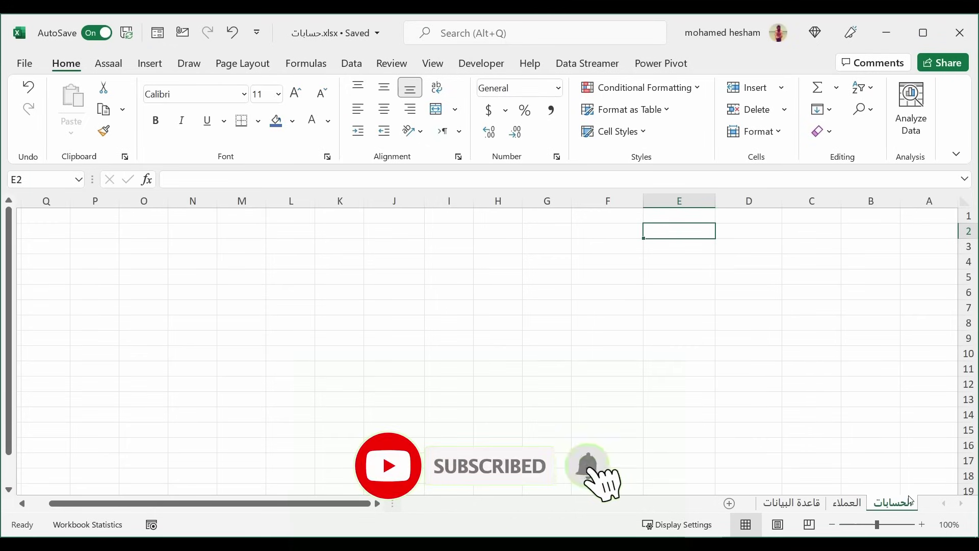
Select B5, B4 and C5 on the empty الحسابات sheet, then go to A1 on the العملاء sheet.
{"action": "left_click", "coordinate": [876, 276]}
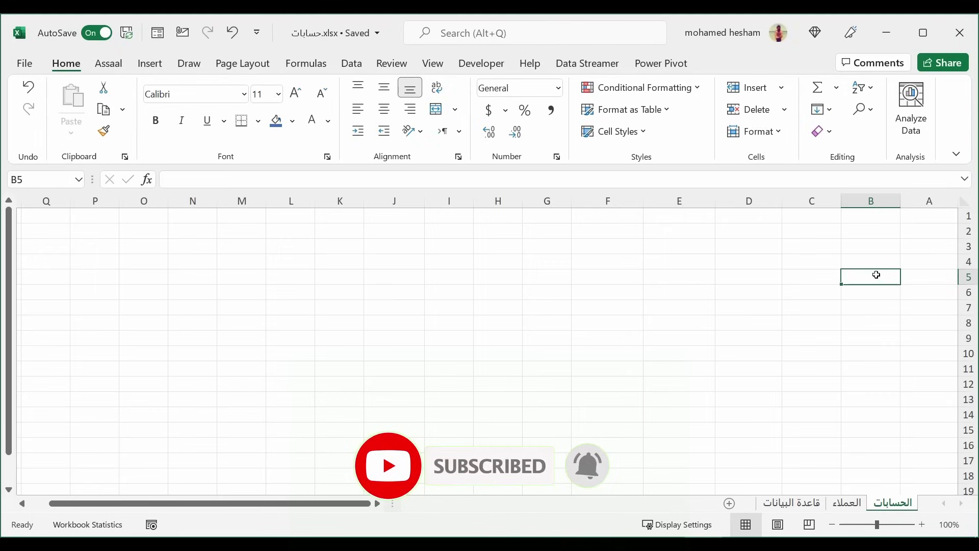
{"action": "left_click", "coordinate": [855, 260]}
{"action": "left_click", "coordinate": [832, 280]}
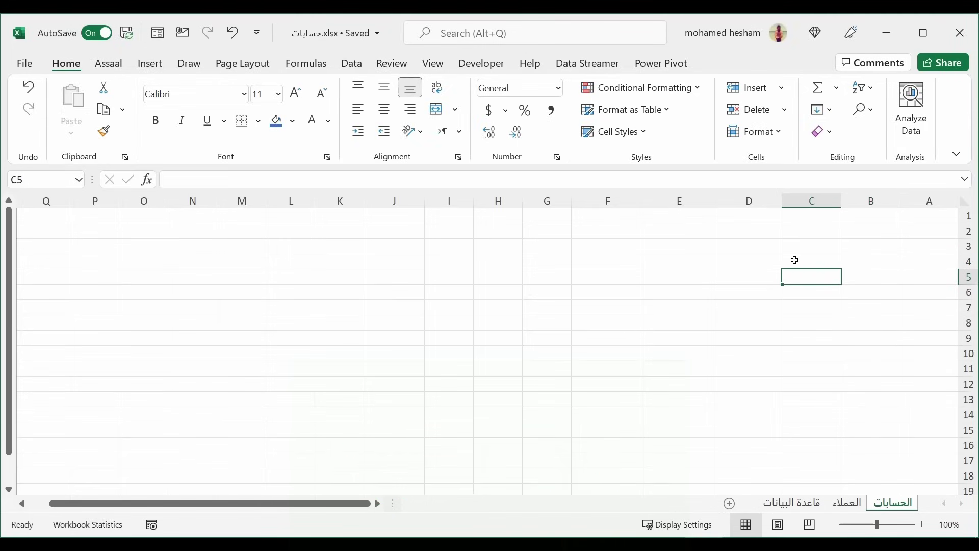
{"action": "left_click", "coordinate": [848, 504]}
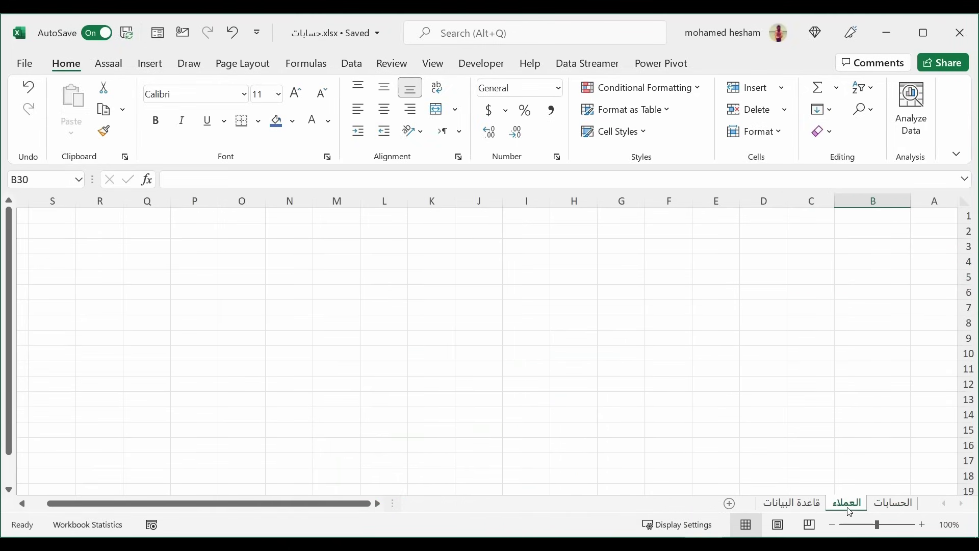
{"action": "left_click", "coordinate": [930, 218]}
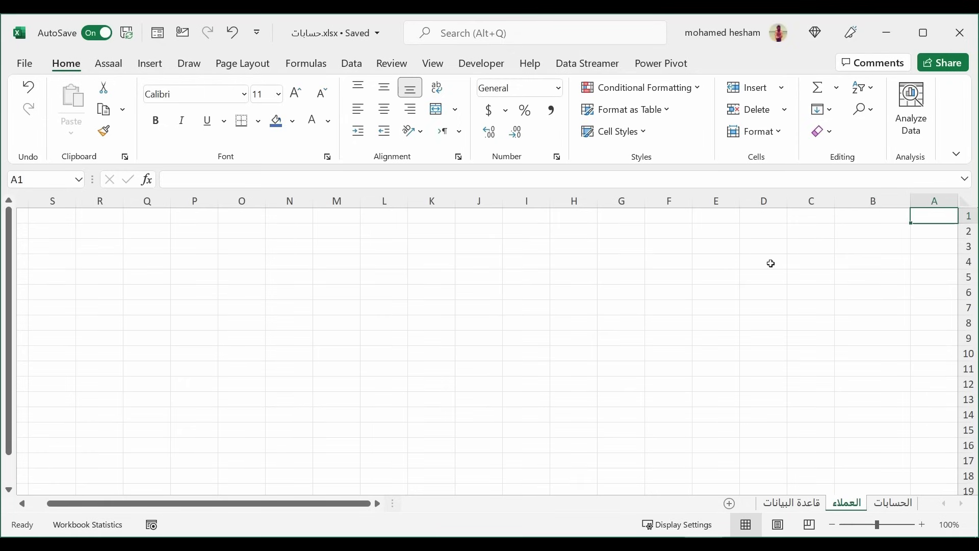
On قاعدة البيانات, select the customer, account and transaction lists in A1:C7.
{"action": "left_click", "coordinate": [796, 502]}
{"action": "left_click", "coordinate": [845, 306]}
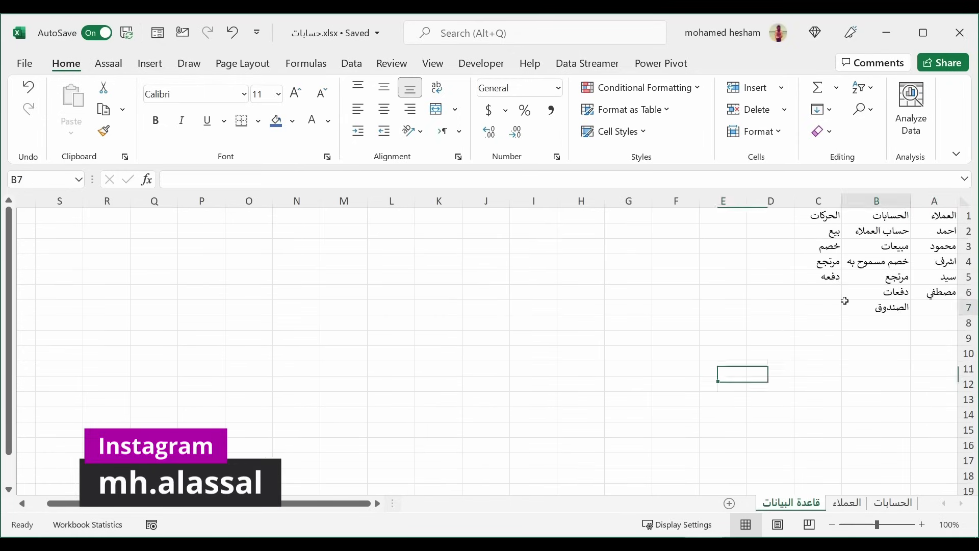
{"action": "left_click_drag", "start_coordinate": [936, 217], "coordinate": [935, 292]}
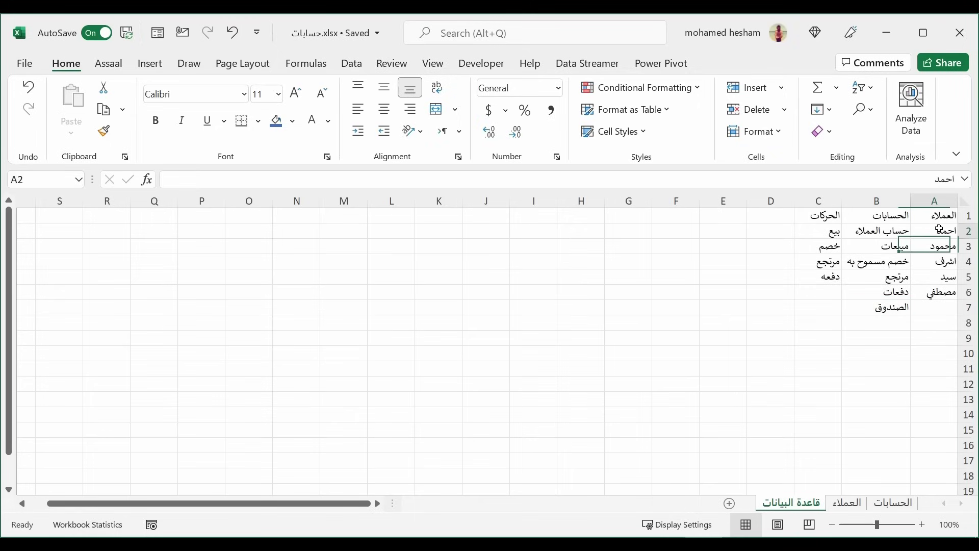
{"action": "left_click", "coordinate": [883, 229]}
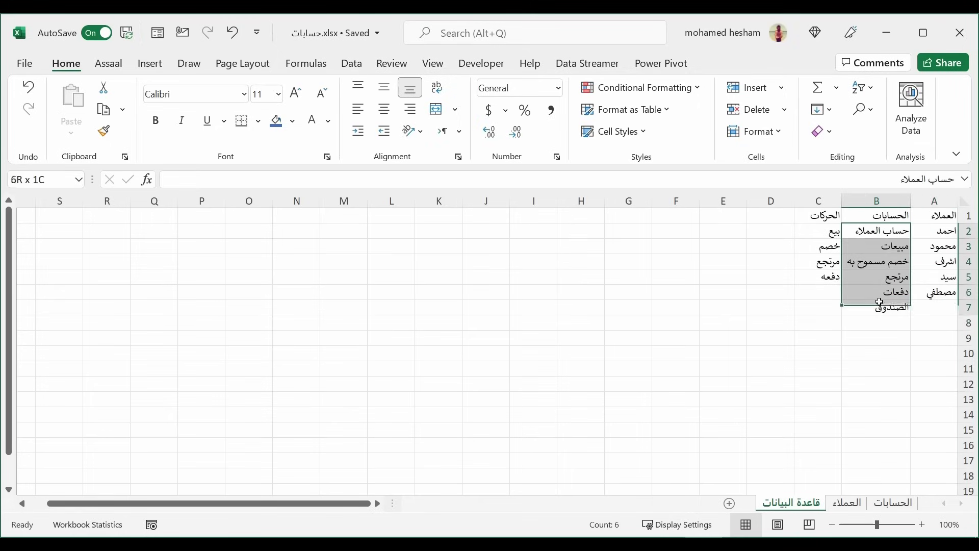
{"action": "left_click_drag", "start_coordinate": [883, 229], "coordinate": [883, 384]}
{"action": "left_click", "coordinate": [829, 232]}
{"action": "left_click_drag", "start_coordinate": [828, 232], "coordinate": [822, 349]}
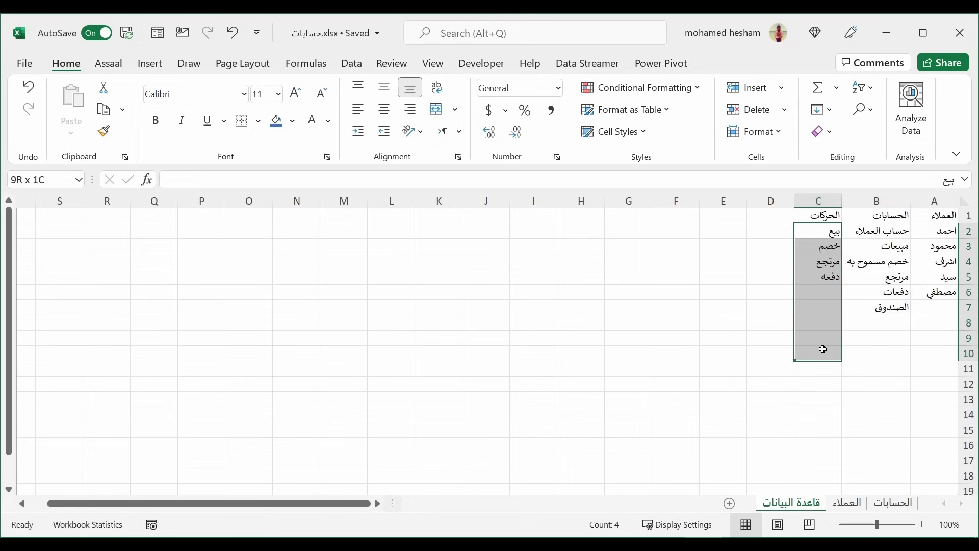
{"action": "left_click", "coordinate": [732, 263]}
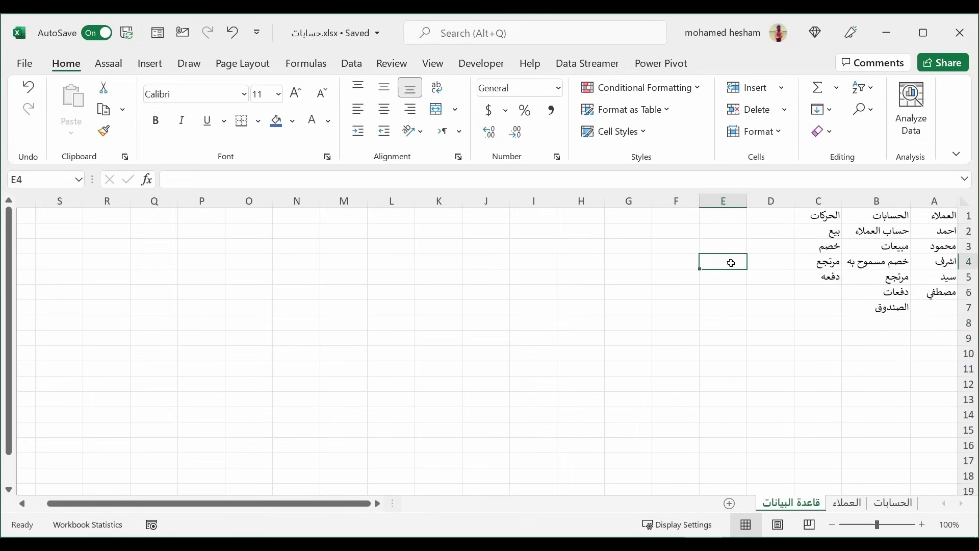
{"action": "left_click_drag", "start_coordinate": [932, 215], "coordinate": [814, 393]}
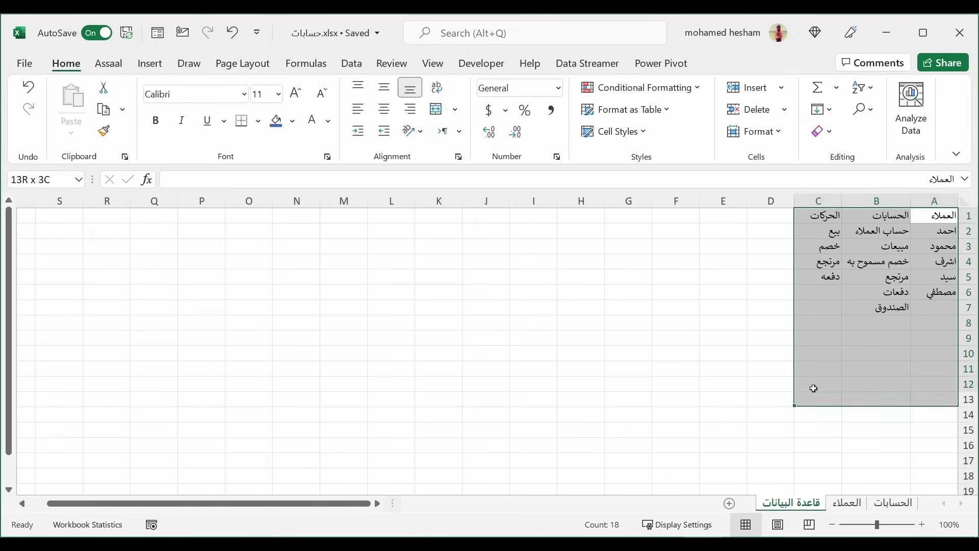
{"action": "left_click_drag", "start_coordinate": [814, 393], "coordinate": [812, 310]}
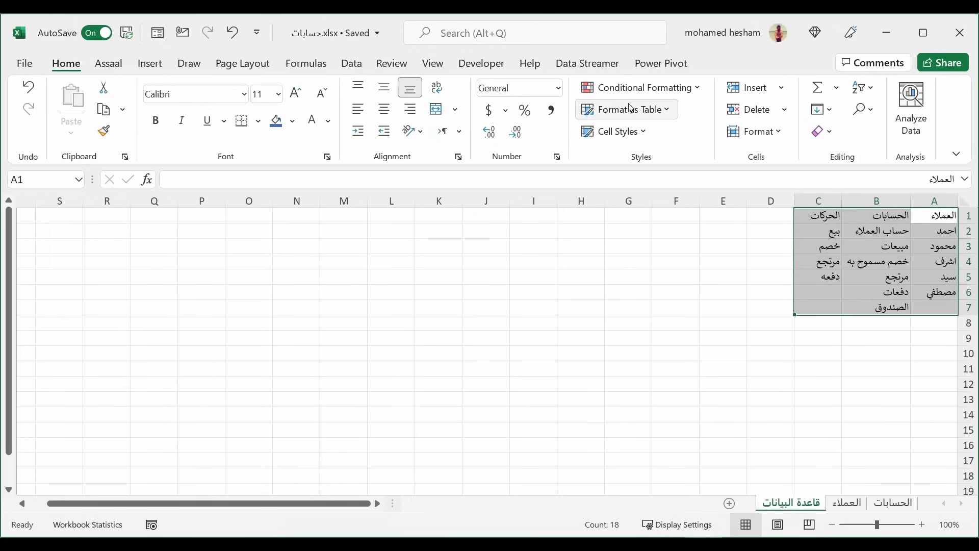
Format A1:C7 as a light-style table with headers (Table4).
{"action": "left_click", "coordinate": [668, 119]}
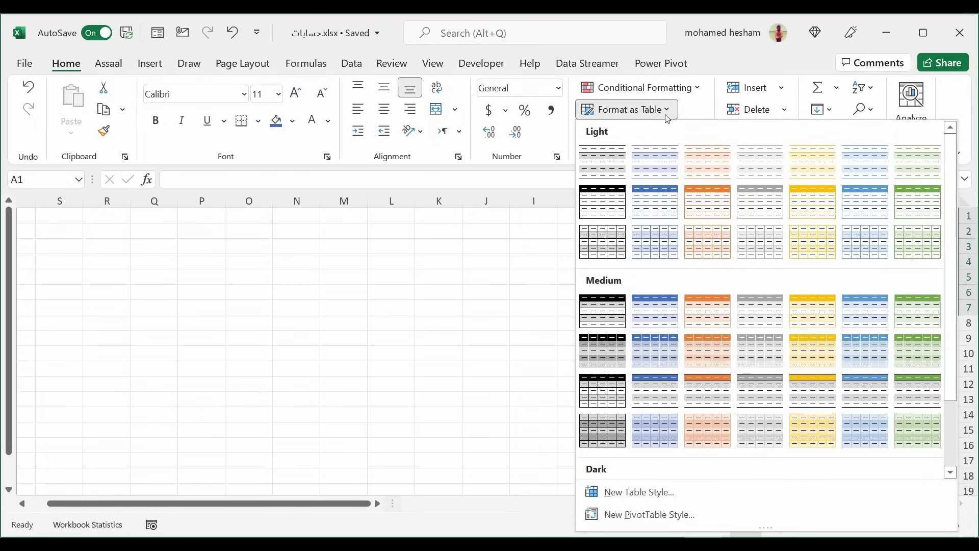
{"action": "left_click", "coordinate": [654, 167]}
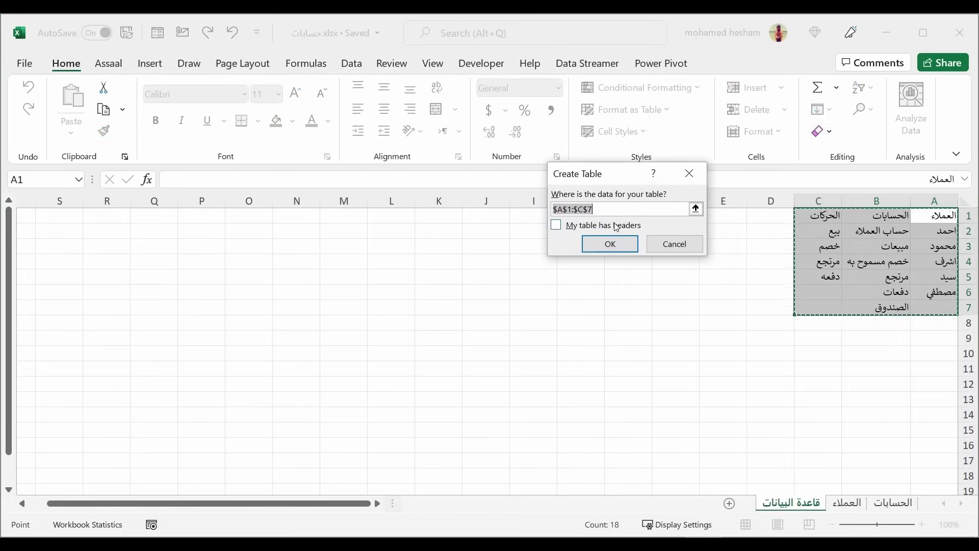
{"action": "left_click", "coordinate": [617, 227]}
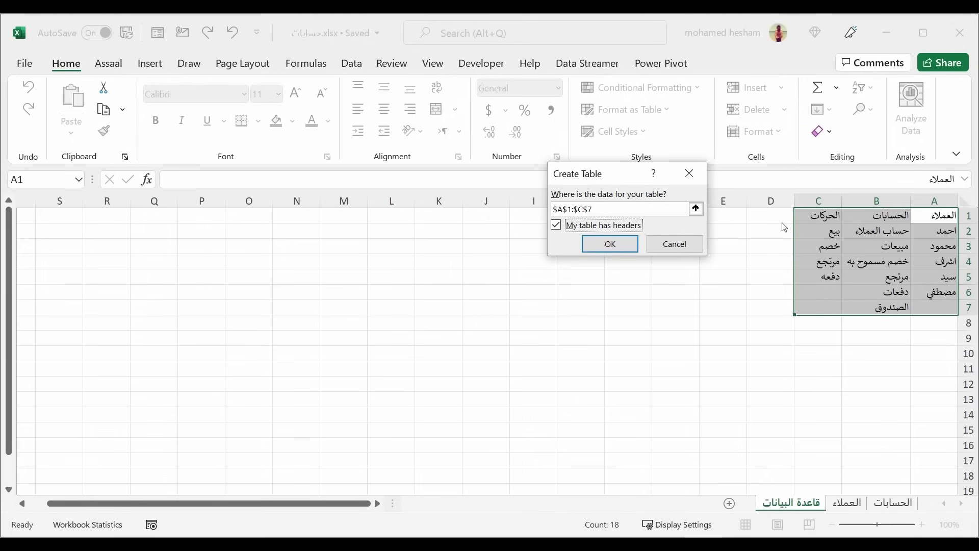
{"action": "left_click", "coordinate": [610, 244]}
{"action": "left_click", "coordinate": [904, 259]}
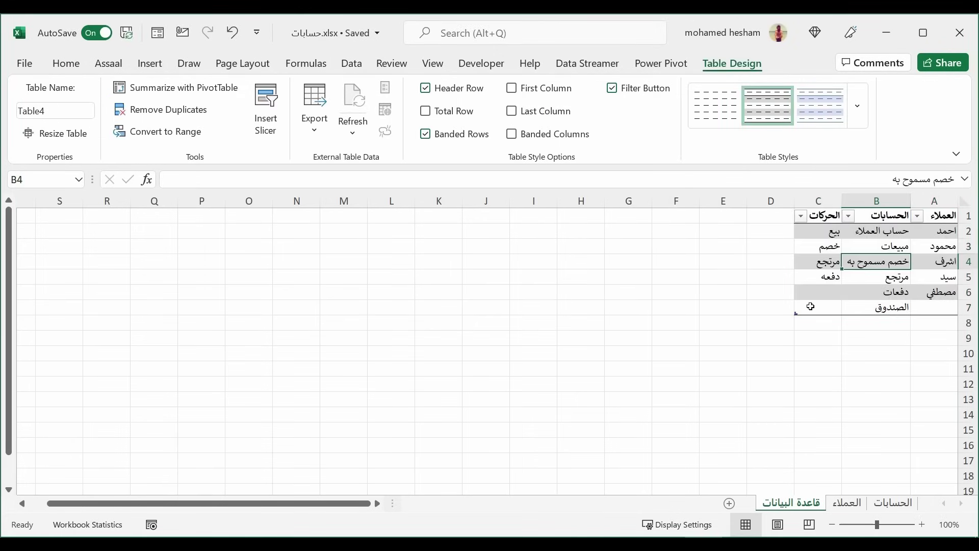
{"action": "left_click", "coordinate": [930, 310]}
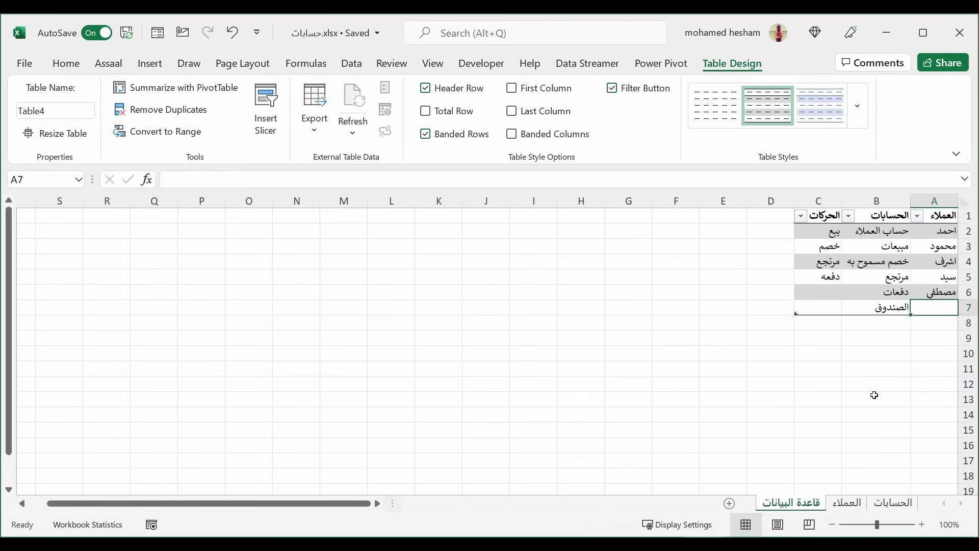
Add two new customer names in A7 and A8 of the customers column.
{"action": "type", "text": "asd"}
{"action": "key", "text": "BackSpace"}
{"action": "key", "text": "BackSpace"}
{"action": "key", "text": "BackSpace"}
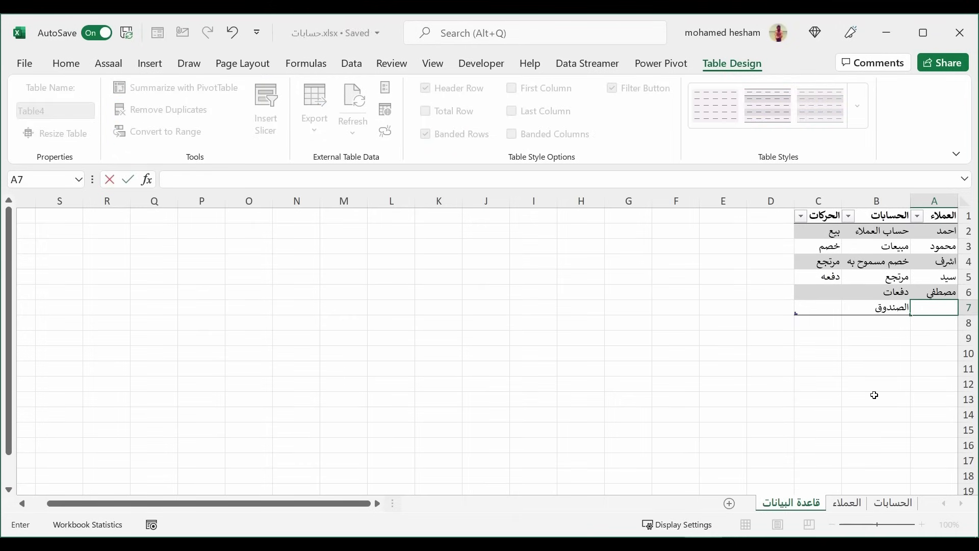
{"action": "type", "text": "ال"}
{"action": "key", "text": "Return"}
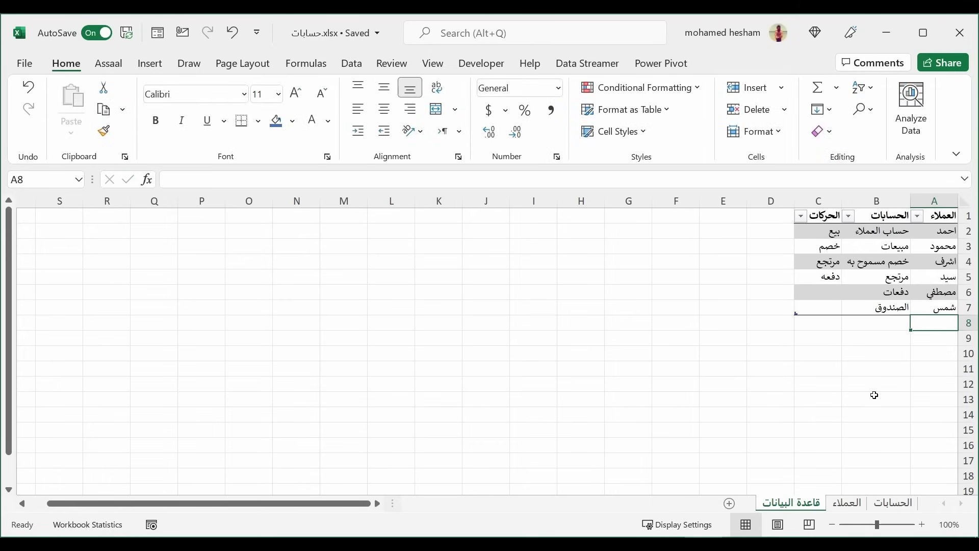
{"action": "type", "text": "ا"}
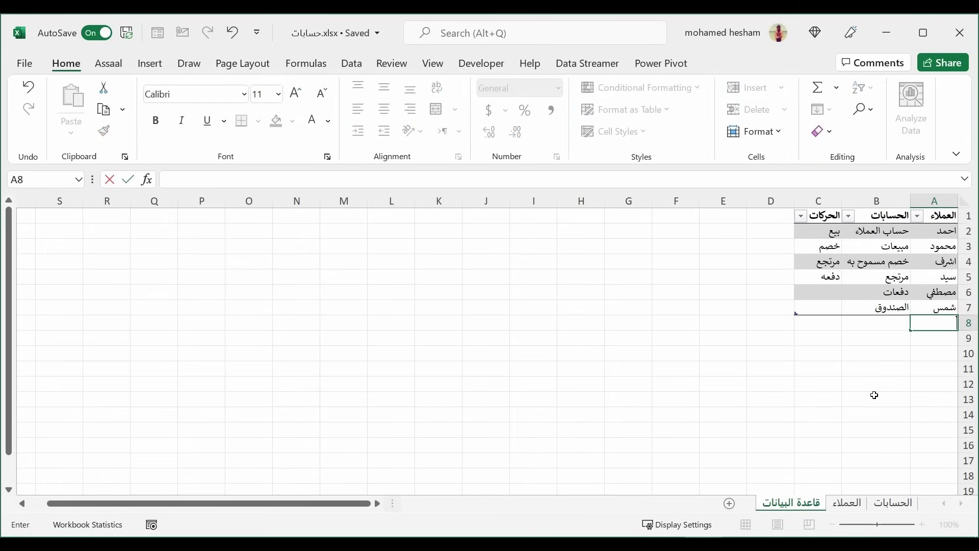
{"action": "type", "text": "صطفي"}
{"action": "type", "text": " السيد"}
{"action": "key", "text": "Return"}
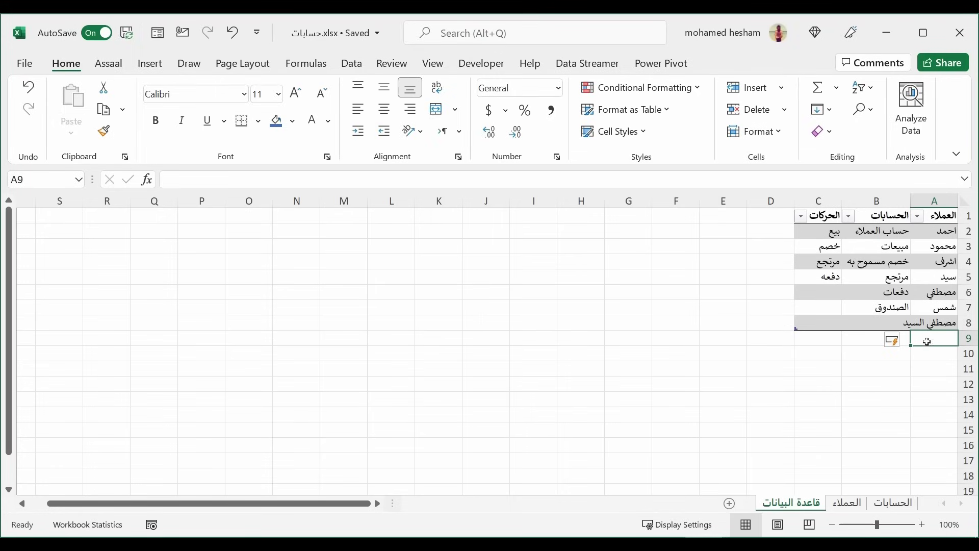
Move to the empty الحسابات sheet.
{"action": "key", "text": "Up"}
{"action": "key", "text": "Up"}
{"action": "key", "text": "Up"}
{"action": "key", "text": "Left"}
{"action": "key", "text": "Left"}
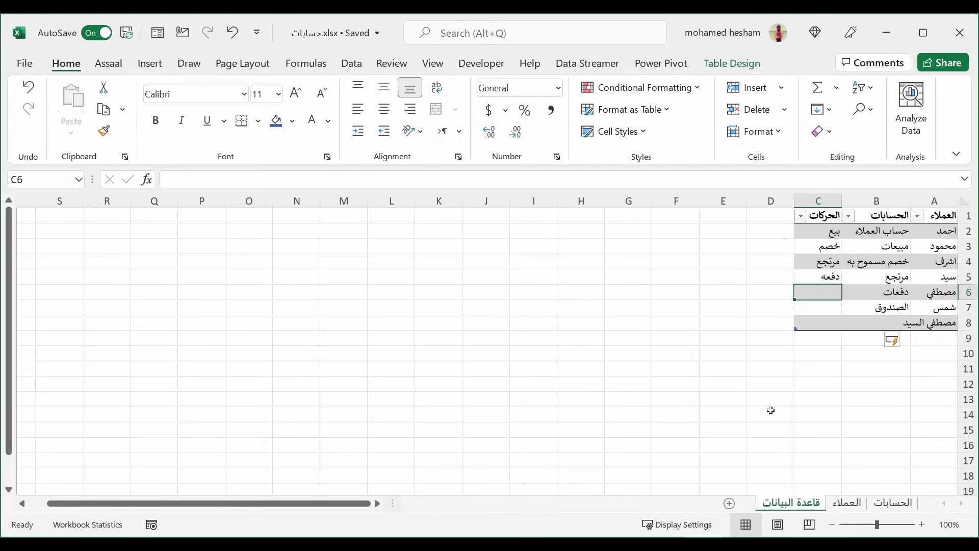
{"action": "key", "text": "ctrl+Page_Up"}
{"action": "key", "text": "ctrl+Page_Up"}
{"action": "key", "text": "Down"}
{"action": "key", "text": "Down"}
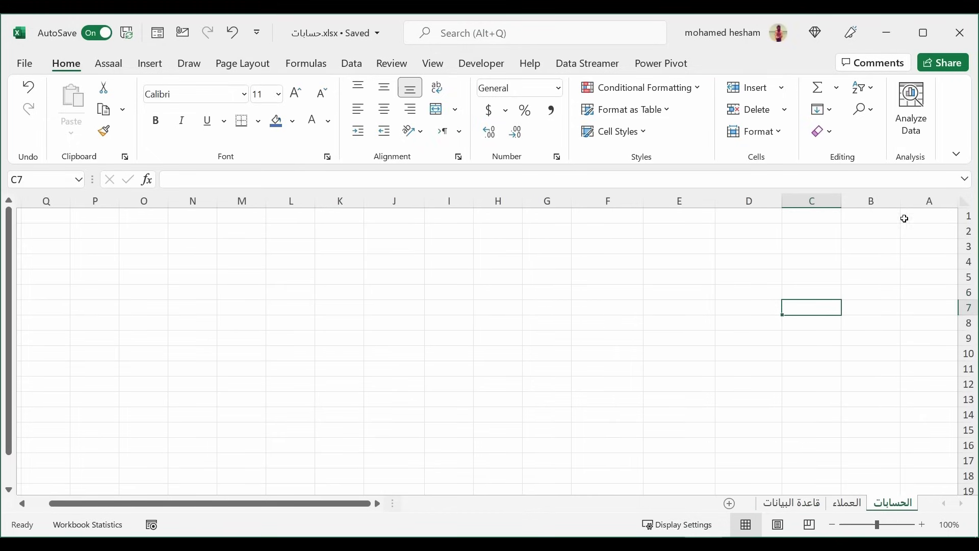
Enter the headers التاريخ, رقم الحركه and نوع الحركه in A1:C1.
{"action": "left_click", "coordinate": [904, 219]}
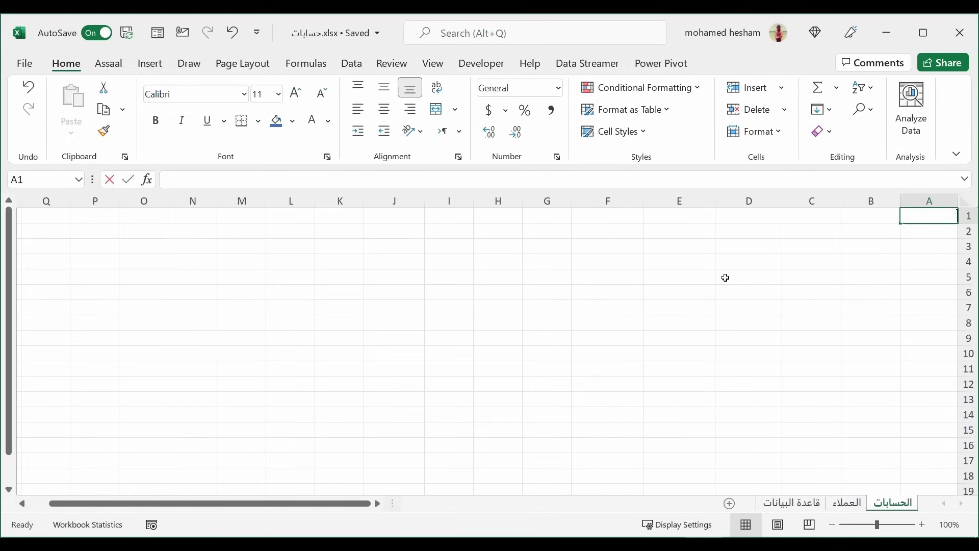
{"action": "type", "text": "التاريق"}
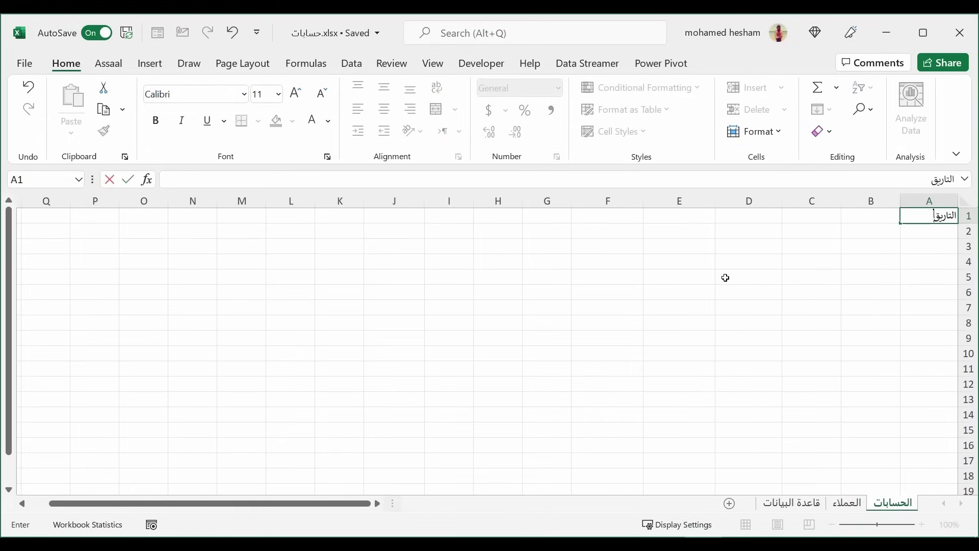
{"action": "type", "text": "ه"}
{"action": "type", "text": "خ"}
{"action": "key", "text": "Tab"}
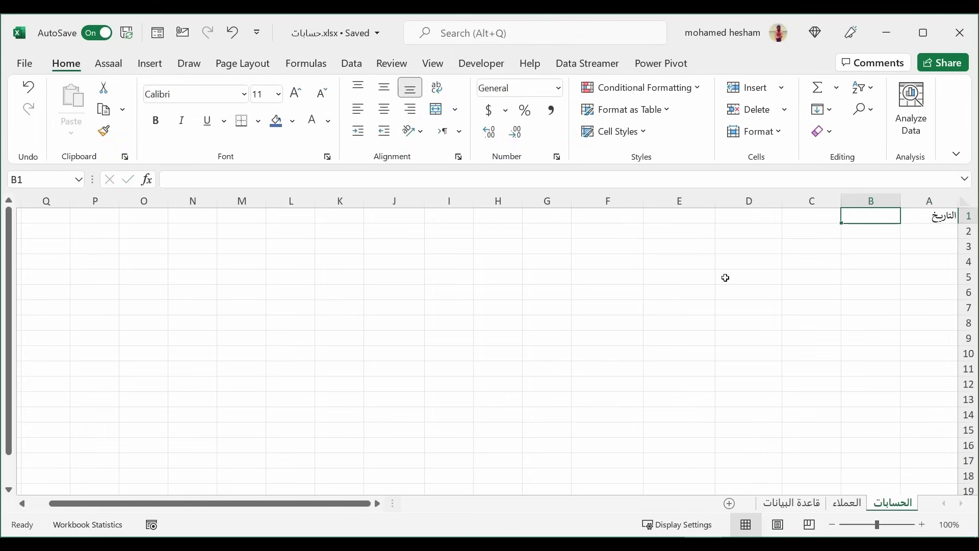
{"action": "type", "text": "رق"}
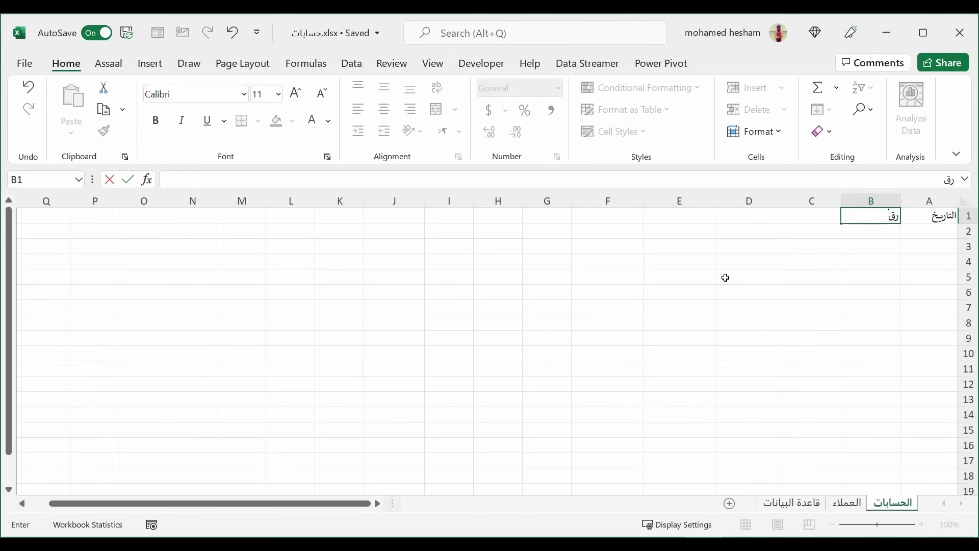
{"action": "type", "text": "م الحركه"}
{"action": "key", "text": "Tab"}
{"action": "type", "text": "نوع"}
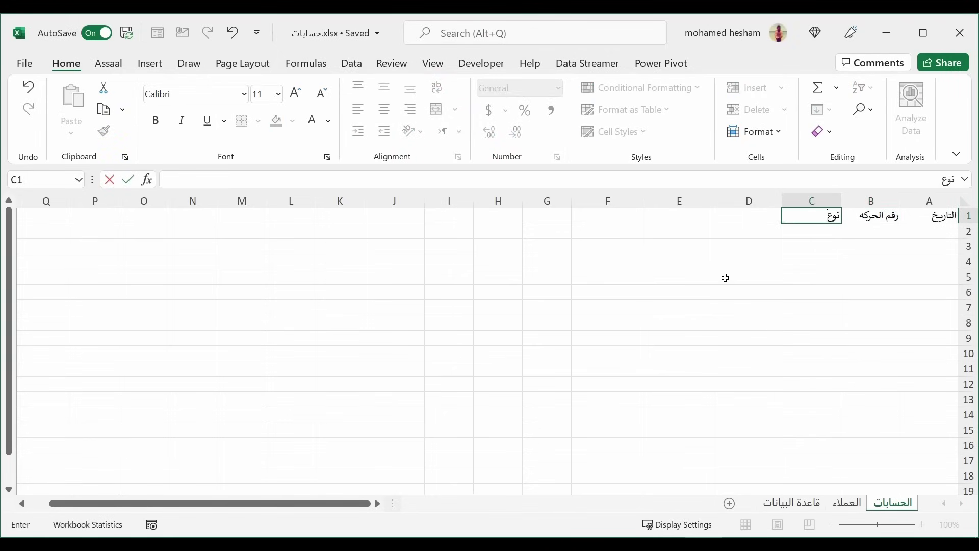
{"action": "type", "text": " الحرك"}
{"action": "type", "text": "ه"}
{"action": "key", "text": "Tab"}
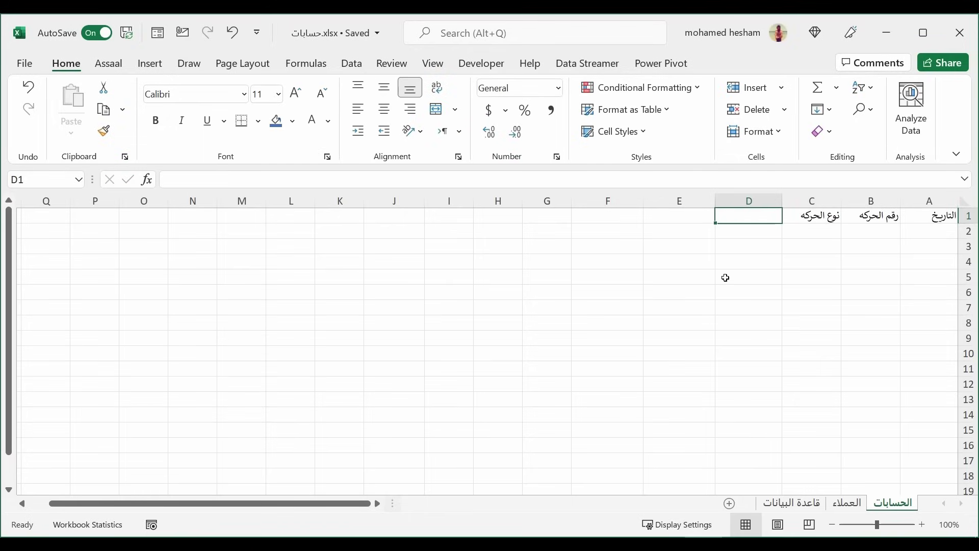
Add the headers دائن, مدين and عميل in D1:F1, then begin the date in A2.
{"action": "type", "text": "دائن"}
{"action": "key", "text": "Tab"}
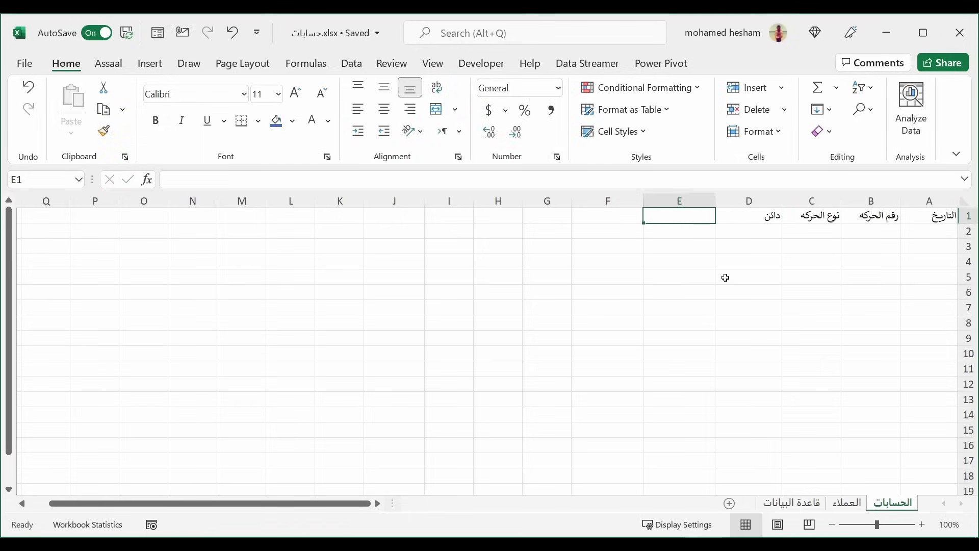
{"action": "type", "text": "مدين"}
{"action": "key", "text": "Tab"}
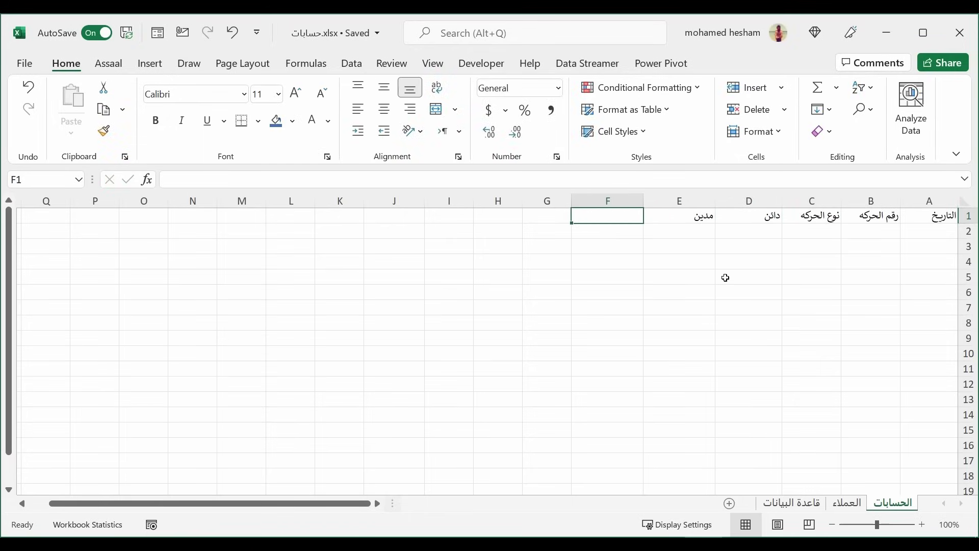
{"action": "type", "text": "عميل"}
{"action": "key", "text": "Return"}
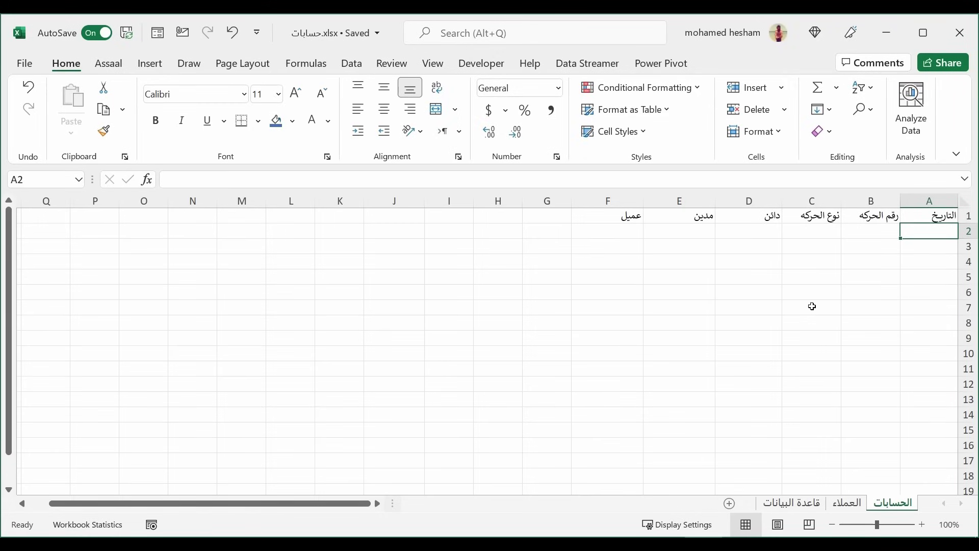
{"action": "type", "text": "1/"}
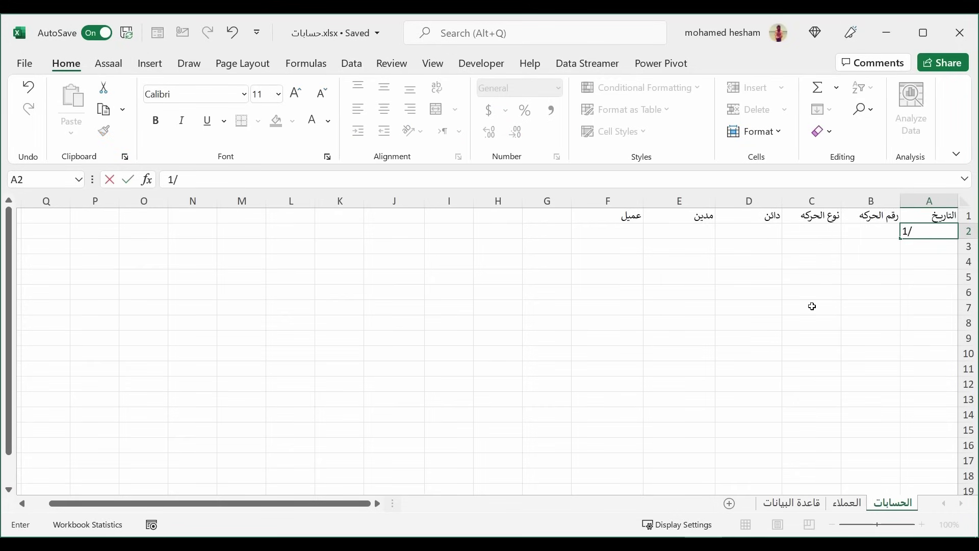
Complete the date 1/10/2022 in cell A2.
{"action": "left_click_drag", "start_coordinate": [918, 282], "coordinate": [30, 278]}
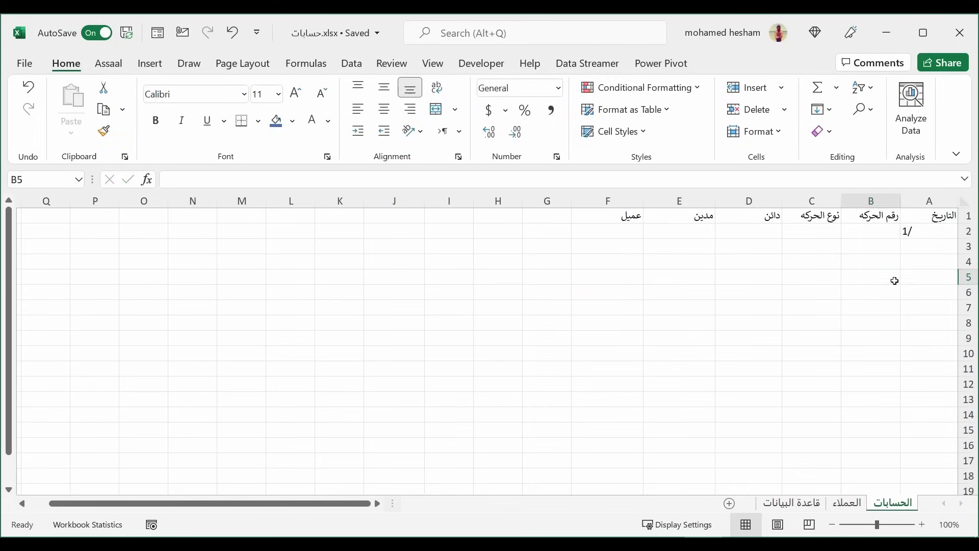
{"action": "left_click", "coordinate": [878, 278]}
{"action": "left_click", "coordinate": [916, 232]}
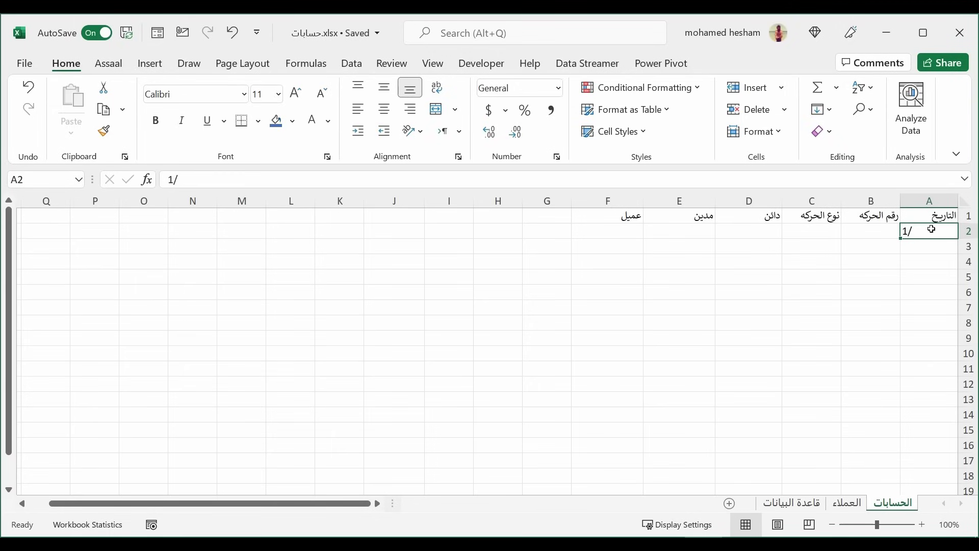
{"action": "double_click", "coordinate": [933, 229]}
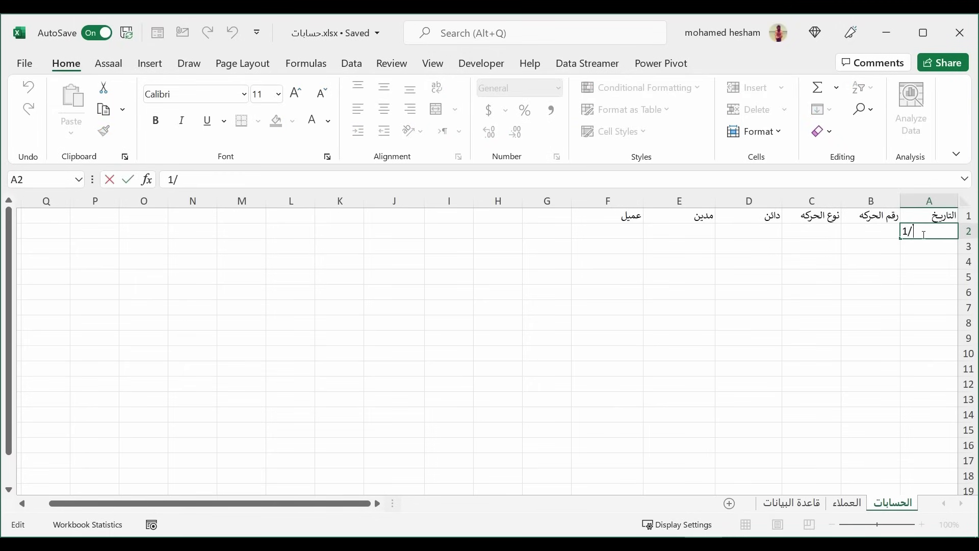
{"action": "type", "text": "10/"}
{"action": "type", "text": "202"}
{"action": "key", "text": "Return"}
{"action": "left_click", "coordinate": [926, 234]}
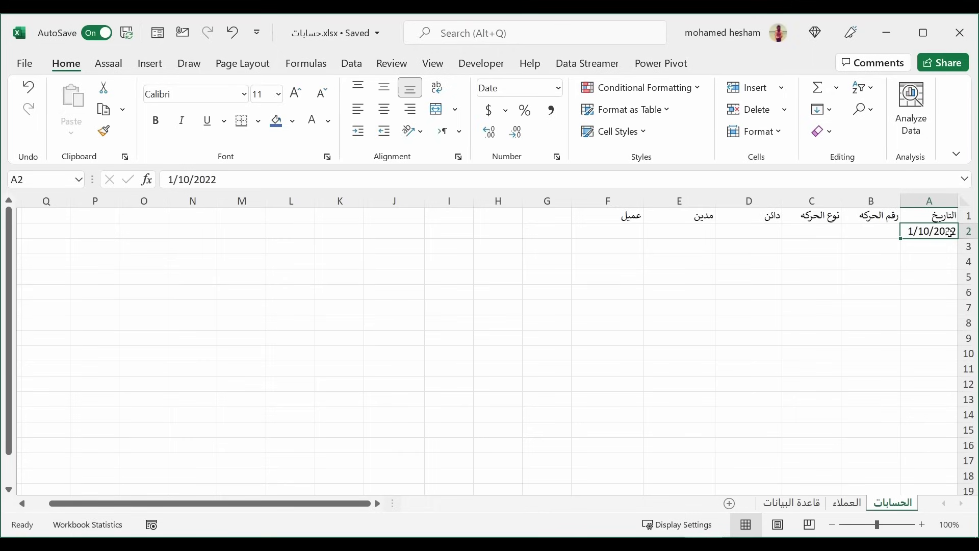
Widen column A and enter a trial date 22/1/2022 in A3.
{"action": "left_click", "coordinate": [915, 248]}
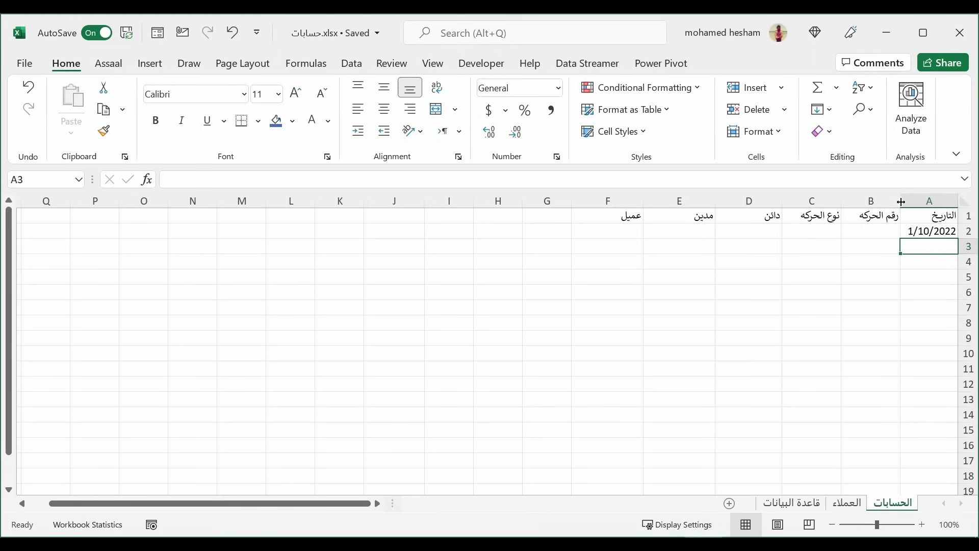
{"action": "left_click_drag", "start_coordinate": [901, 201], "coordinate": [872, 202]}
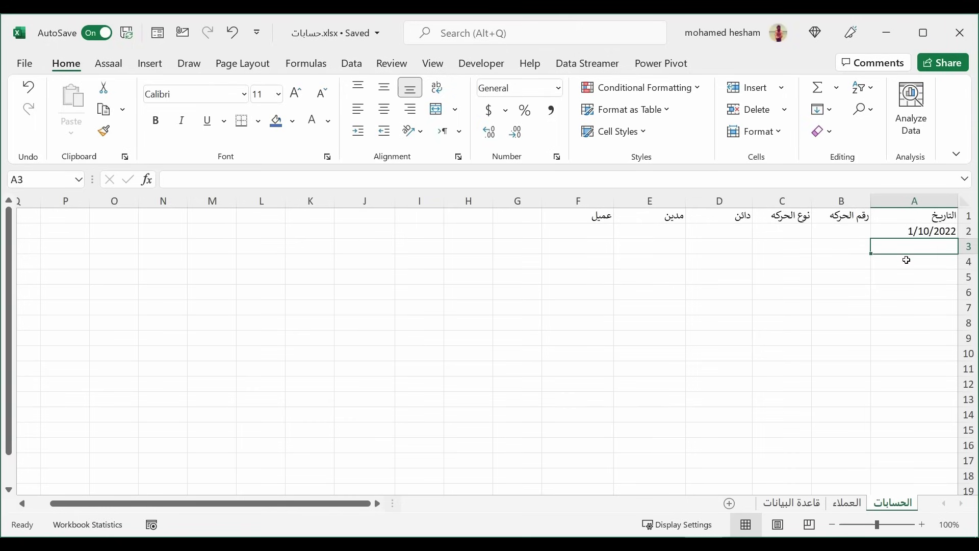
{"action": "type", "text": "22"}
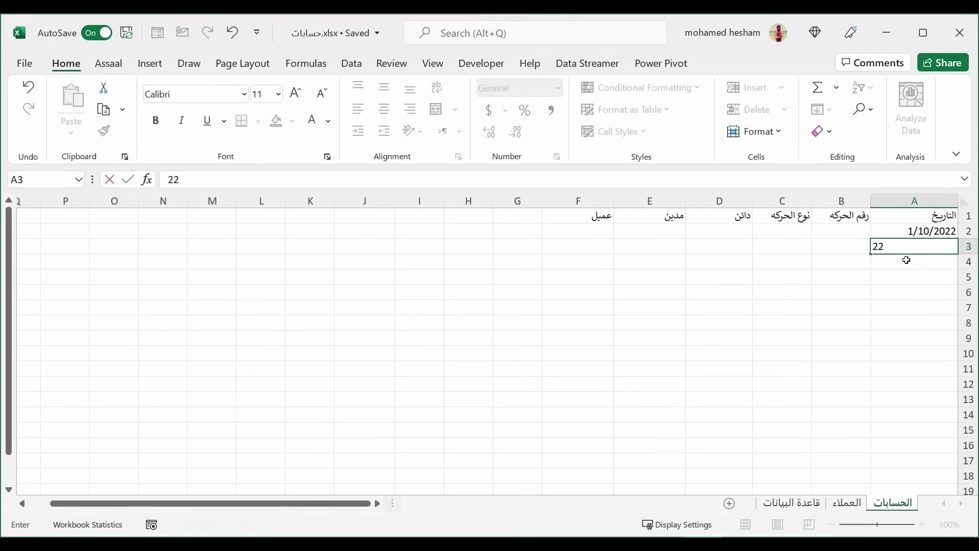
{"action": "type", "text": "/1/2"}
{"action": "type", "text": "022"}
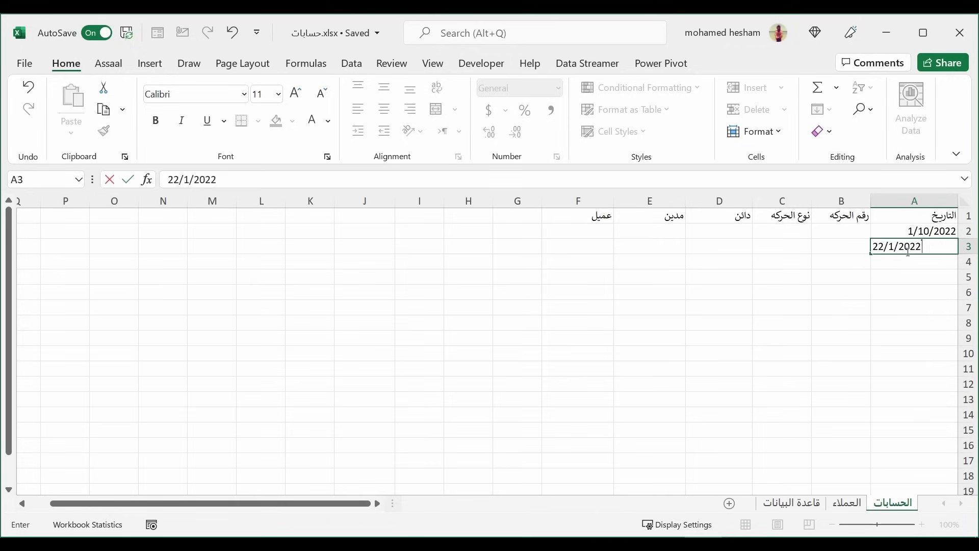
{"action": "key", "text": "Return"}
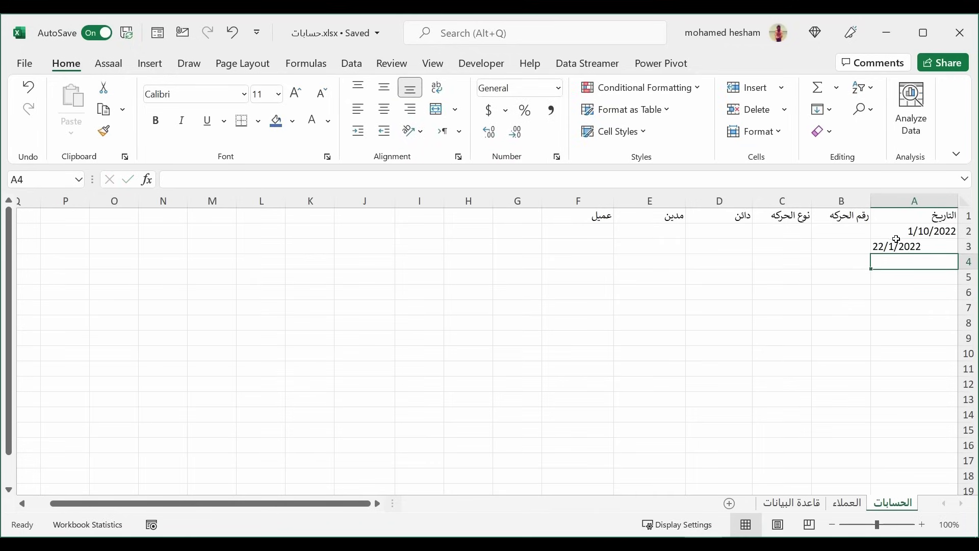
Compare how A2 and A3 store their dates, then clear the trial entry from A3.
{"action": "left_click", "coordinate": [896, 240]}
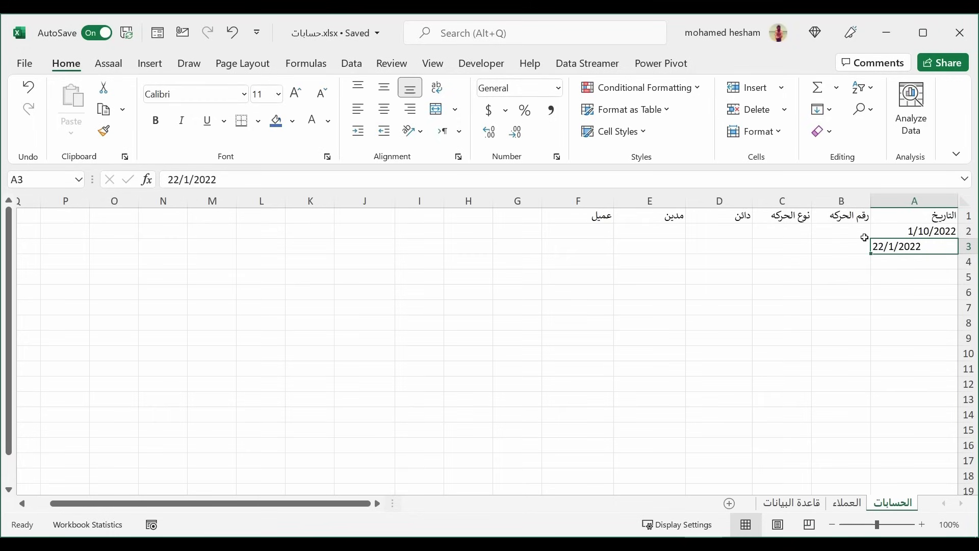
{"action": "left_click", "coordinate": [887, 233]}
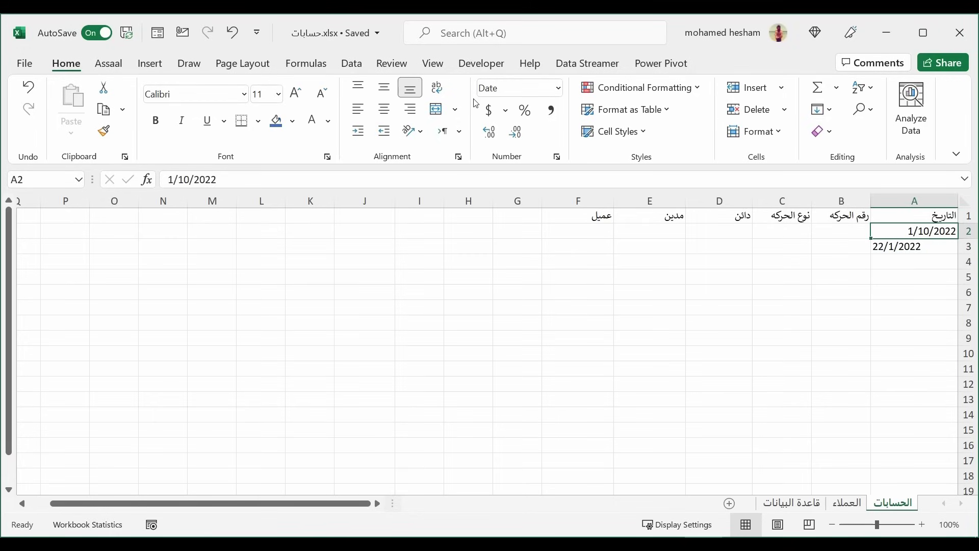
{"action": "left_click", "coordinate": [887, 246]}
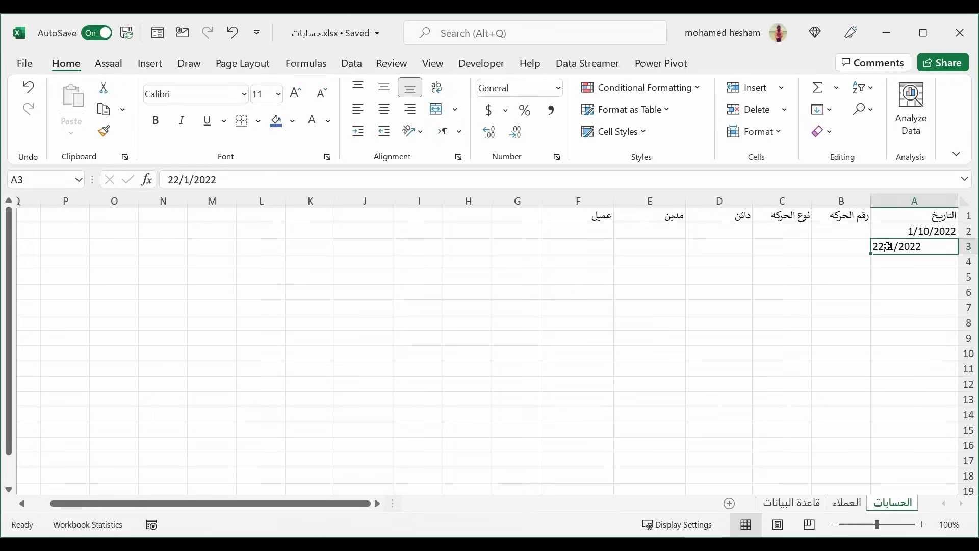
{"action": "key", "text": "Delete"}
{"action": "left_click", "coordinate": [918, 292]}
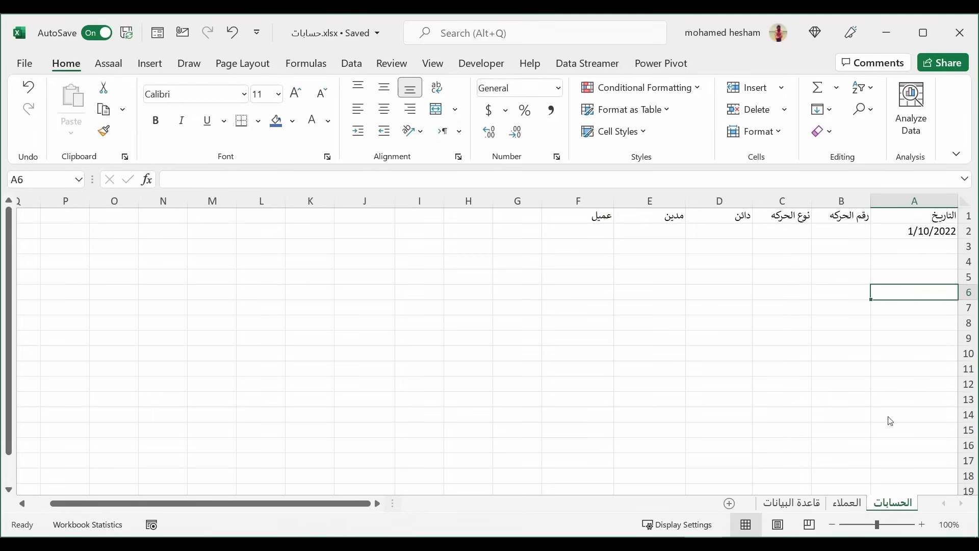
{"action": "left_click", "coordinate": [891, 244]}
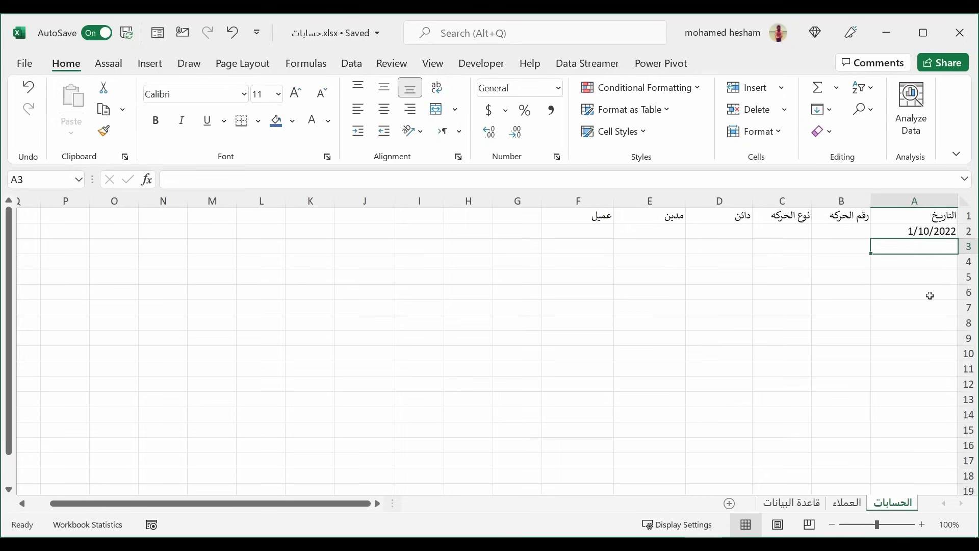
{"action": "left_click", "coordinate": [890, 231]}
{"action": "left_click", "coordinate": [904, 248]}
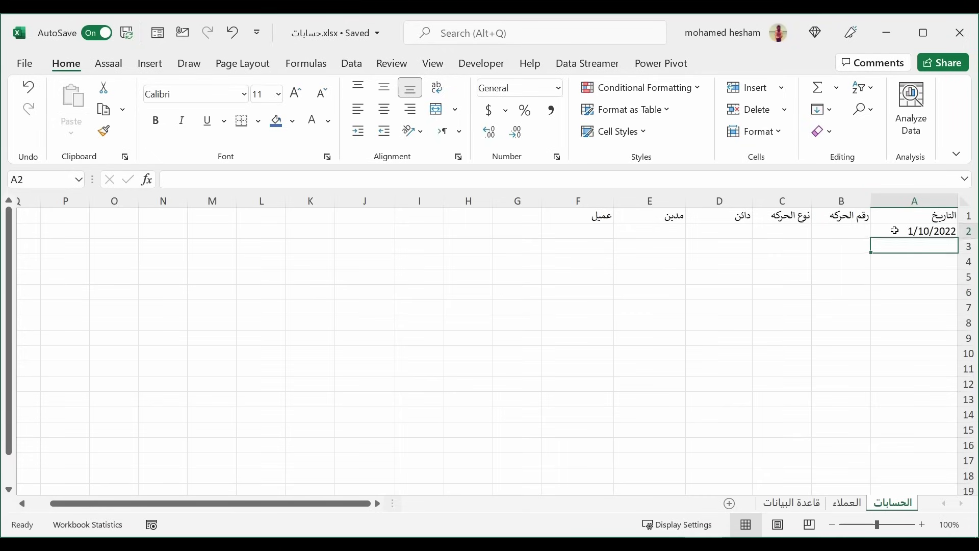
{"action": "left_click", "coordinate": [894, 230]}
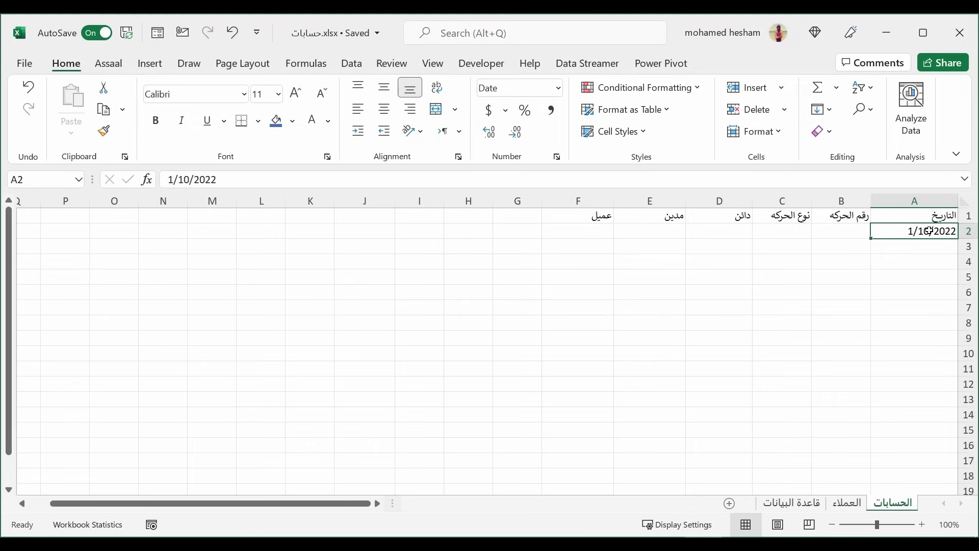
Put 1 in B2 and بيع in C2 of the first journal row.
{"action": "left_click", "coordinate": [847, 249]}
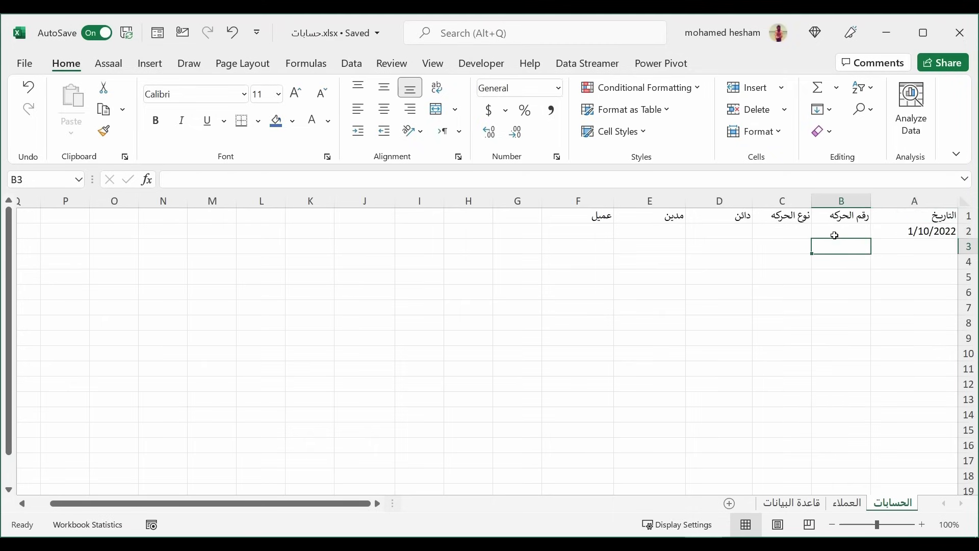
{"action": "left_click", "coordinate": [838, 238]}
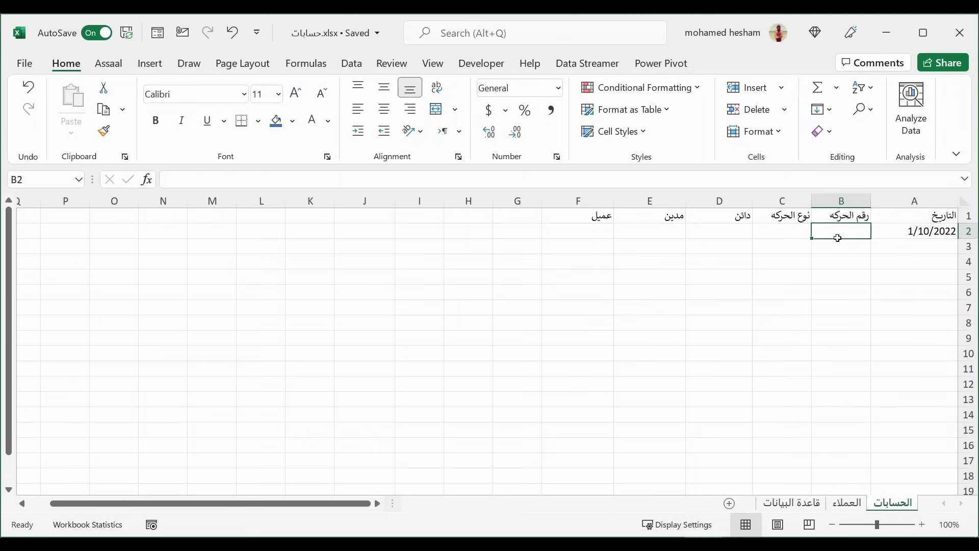
{"action": "left_click", "coordinate": [850, 262]}
{"action": "left_click", "coordinate": [851, 231]}
{"action": "type", "text": "1"}
{"action": "key", "text": "Tab"}
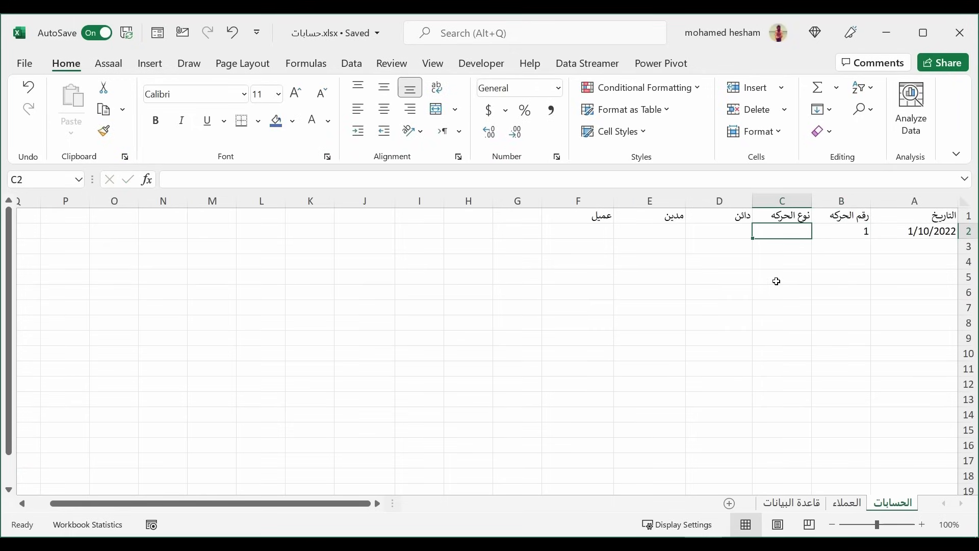
{"action": "type", "text": "بيع"}
{"action": "key", "text": "Tab"}
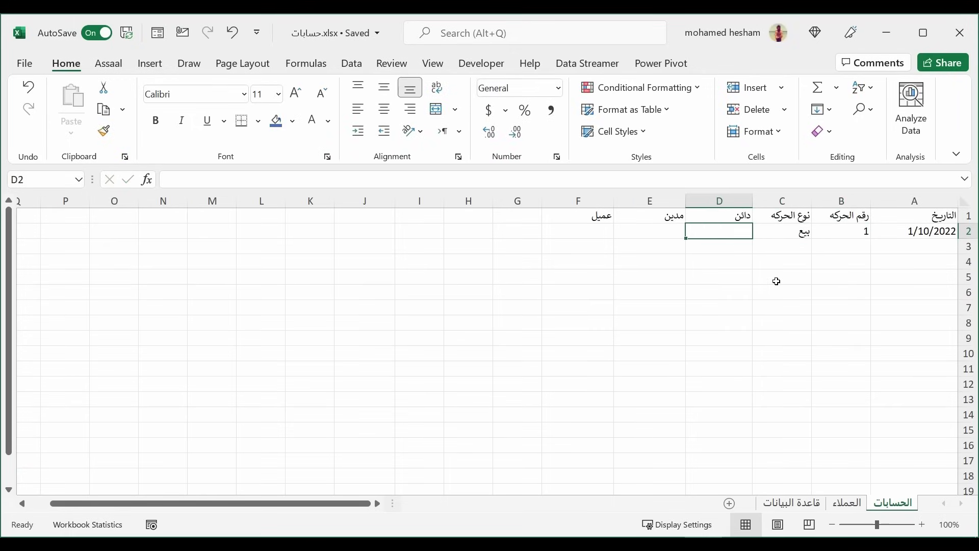
Insert a new column D headed الحساب before دائن.
{"action": "right_click", "coordinate": [780, 198]}
{"action": "right_click", "coordinate": [729, 201]}
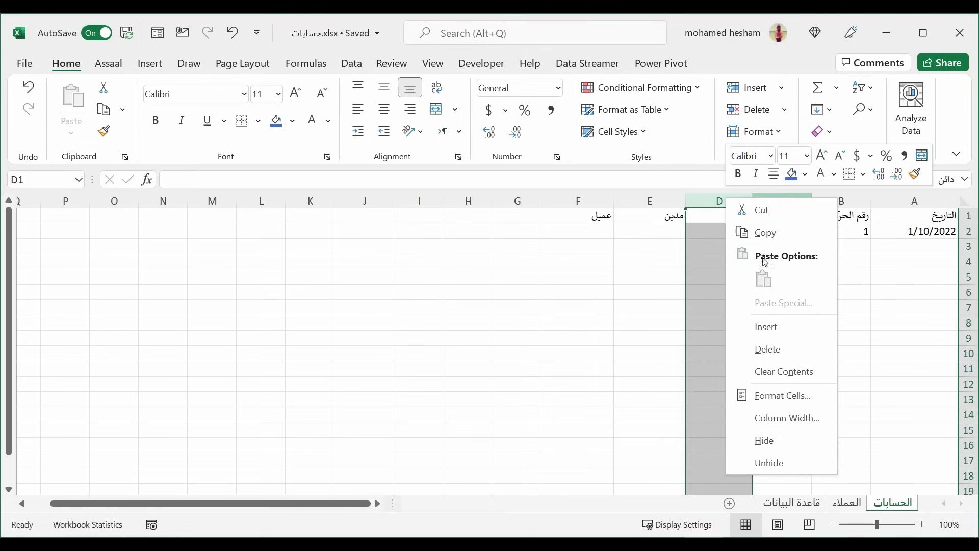
{"action": "left_click", "coordinate": [767, 329]}
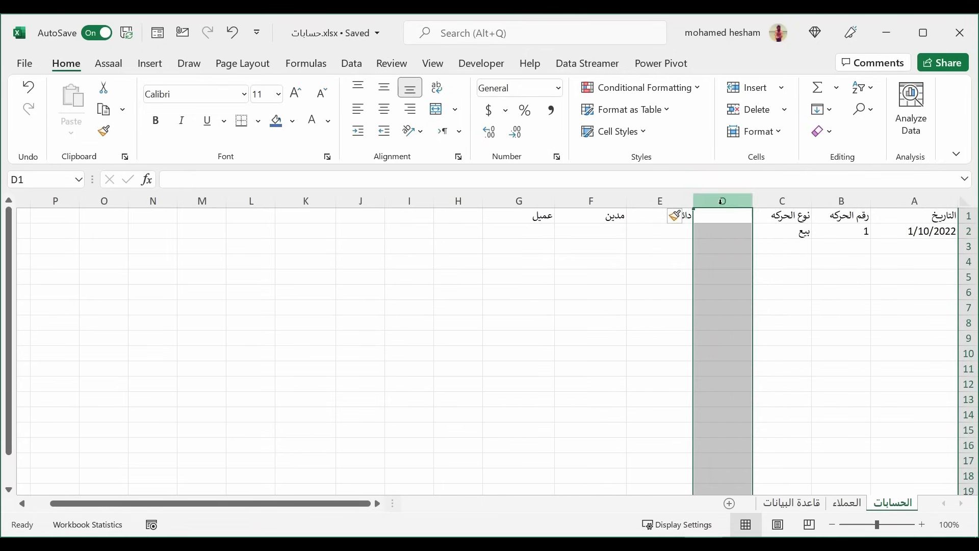
{"action": "left_click", "coordinate": [730, 217]}
{"action": "type", "text": "الحساب"}
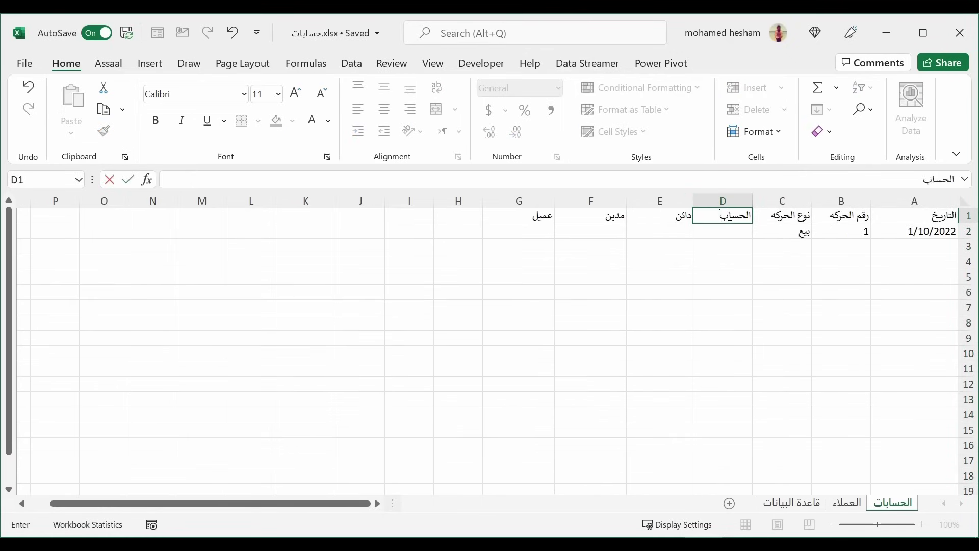
{"action": "key", "text": "Return"}
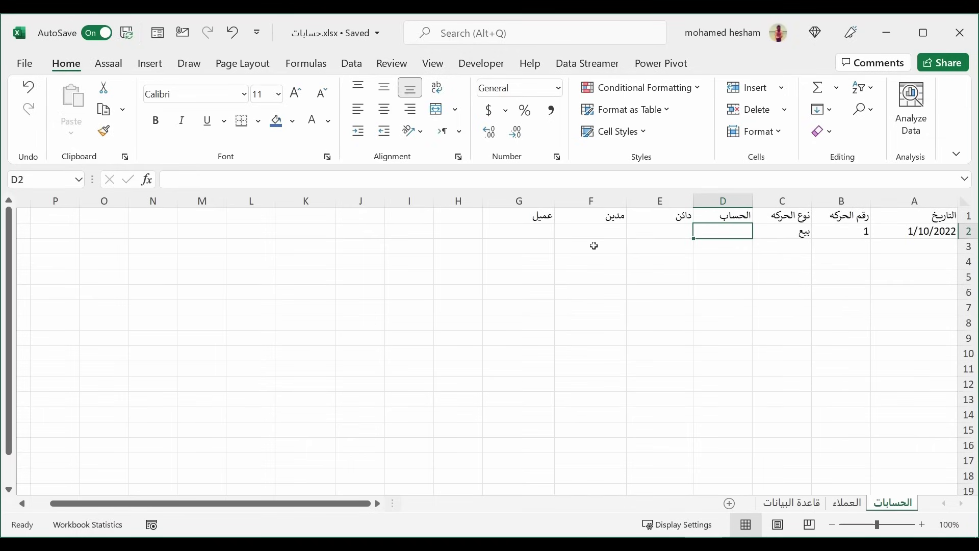
Clear the sample number and type from B2 and C2, then move to D2.
{"action": "left_click", "coordinate": [768, 233]}
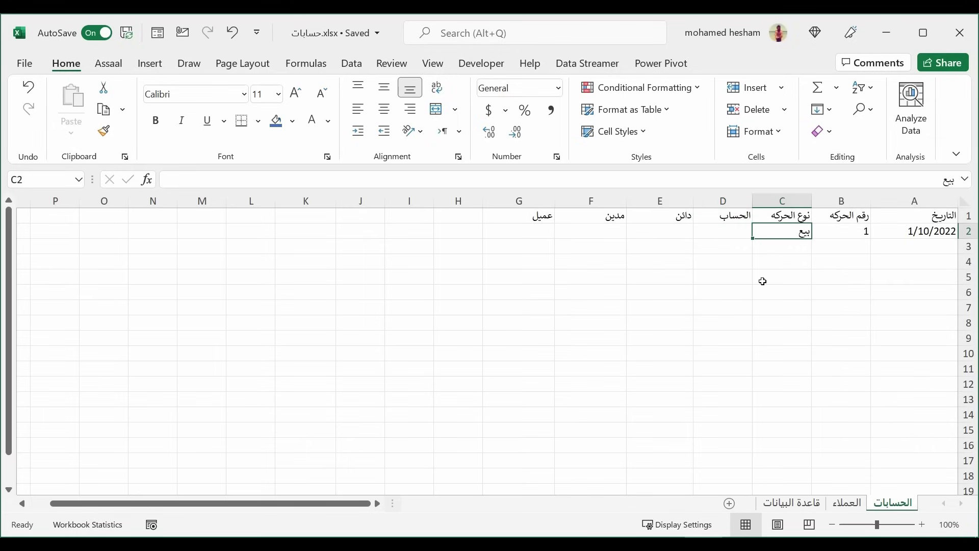
{"action": "key", "text": "Delete"}
{"action": "left_click", "coordinate": [853, 231]}
{"action": "key", "text": "Delete"}
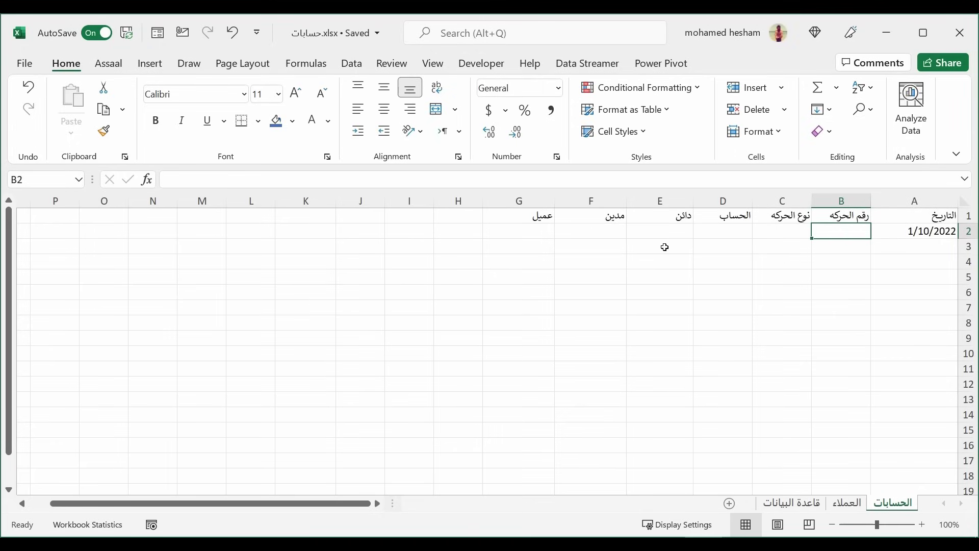
{"action": "left_click", "coordinate": [783, 232]}
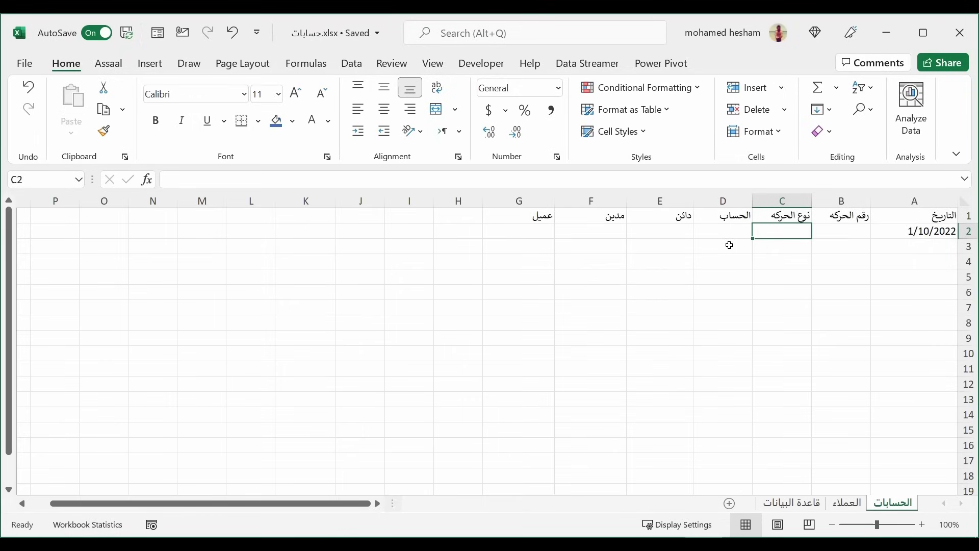
{"action": "left_click", "coordinate": [744, 233]}
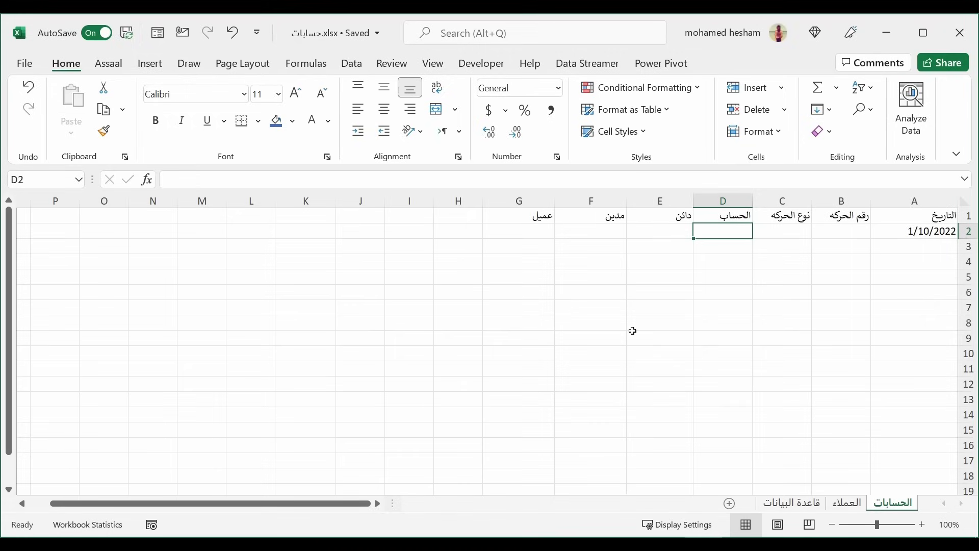
Format A1:G50 as a light-blue banded table with headers (Table5).
{"action": "mouse_move", "coordinate": [941, 219]}
{"action": "left_mouse_down"}
{"action": "mouse_move", "coordinate": [528, 307]}
{"action": "mouse_move", "coordinate": [509, 523]}
{"action": "left_mouse_up"}
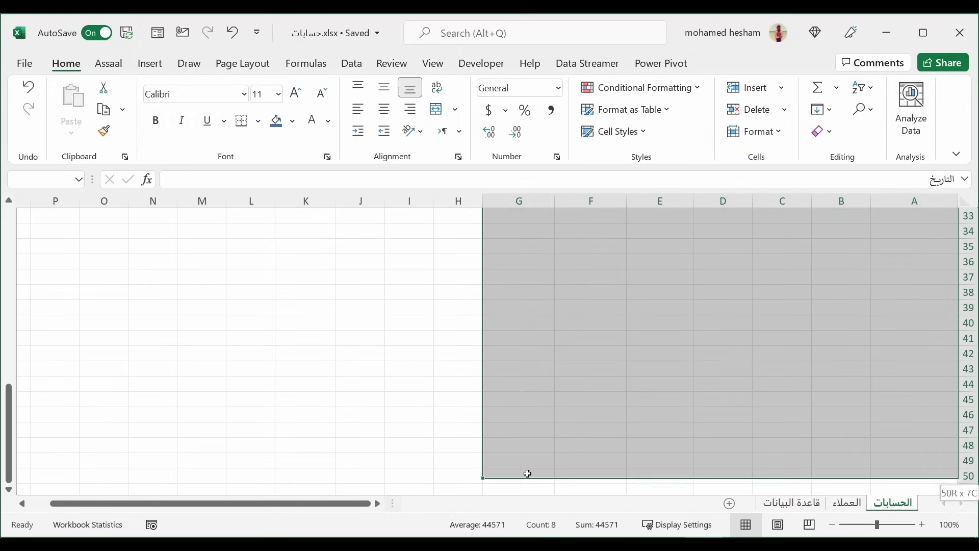
{"action": "scroll", "coordinate": [663, 342], "scroll_direction": "up", "scroll_amount": 9}
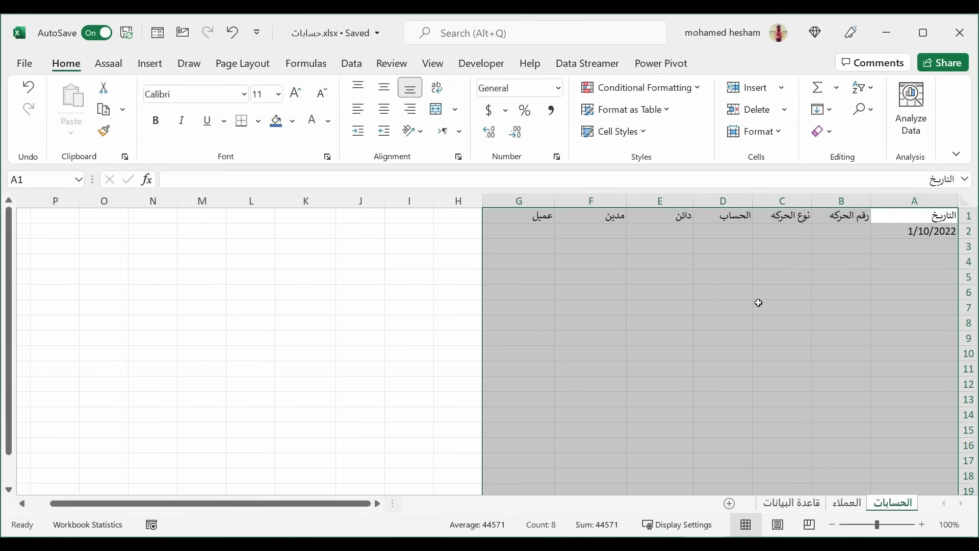
{"action": "left_click", "coordinate": [673, 114]}
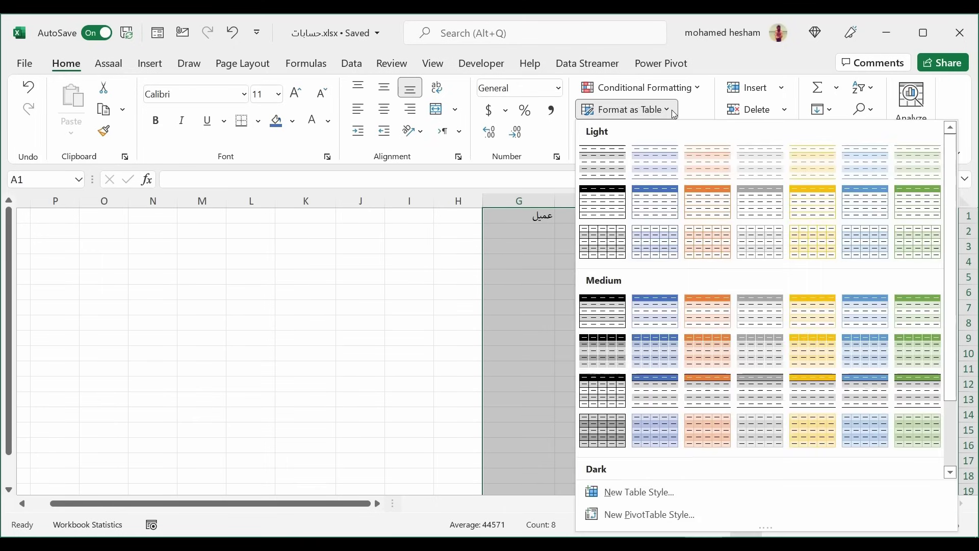
{"action": "left_click", "coordinate": [656, 177]}
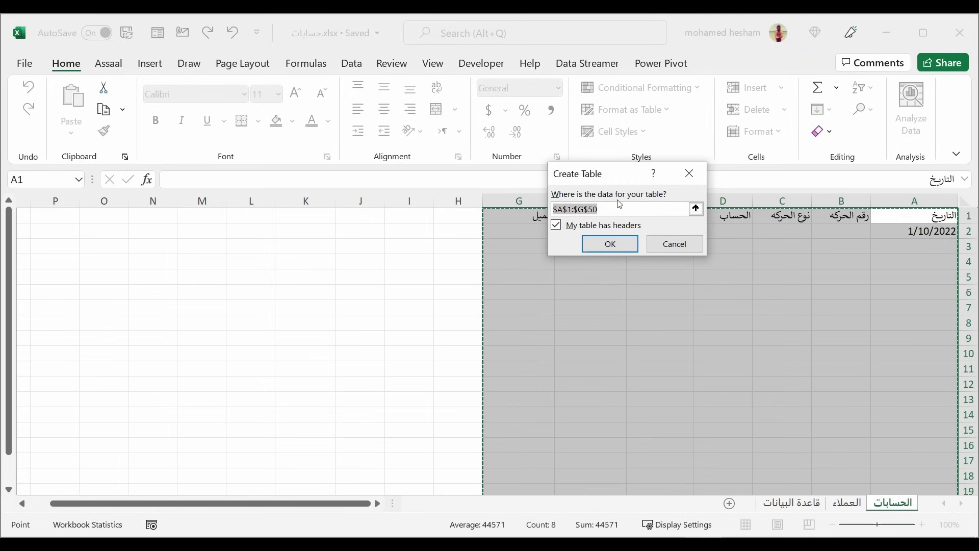
{"action": "left_click", "coordinate": [611, 347]}
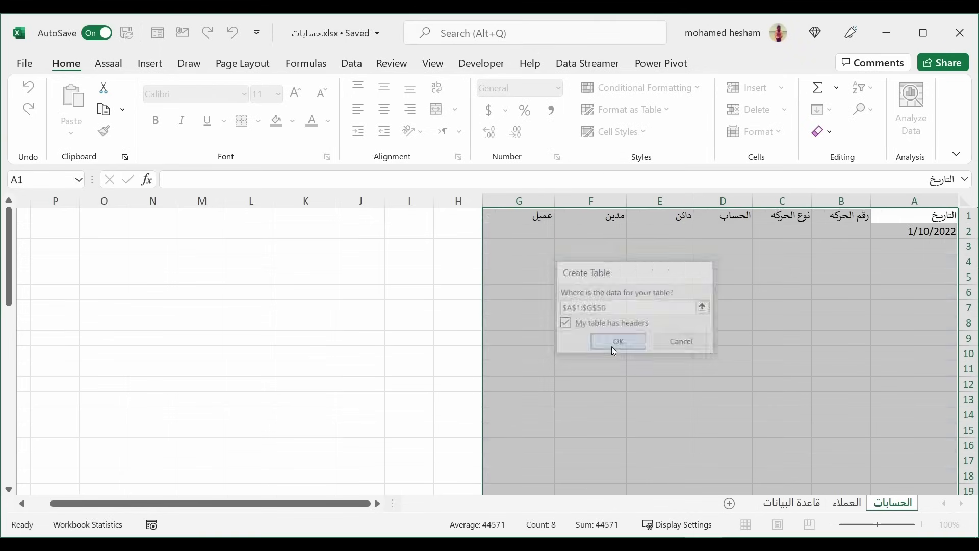
{"action": "left_click", "coordinate": [785, 246]}
{"action": "left_click", "coordinate": [851, 241]}
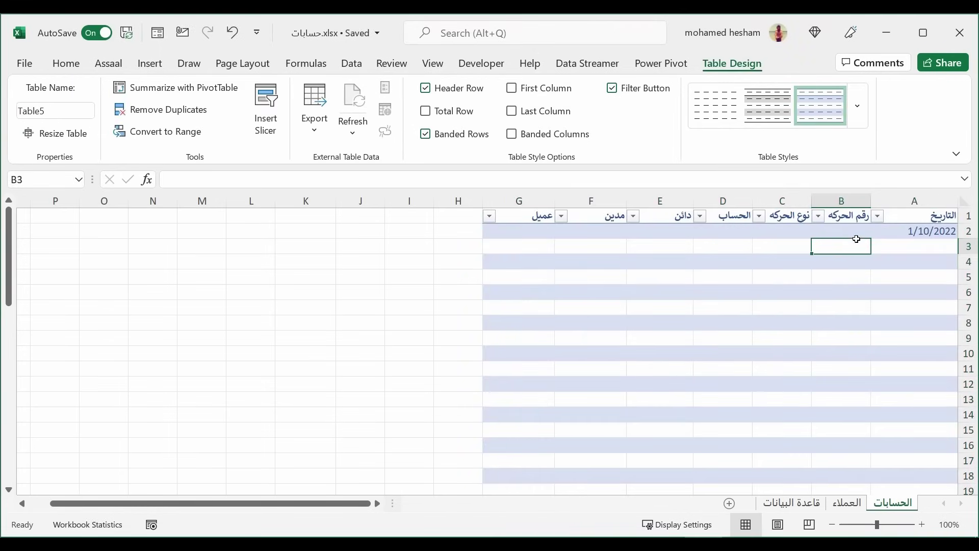
{"action": "left_click", "coordinate": [842, 229]}
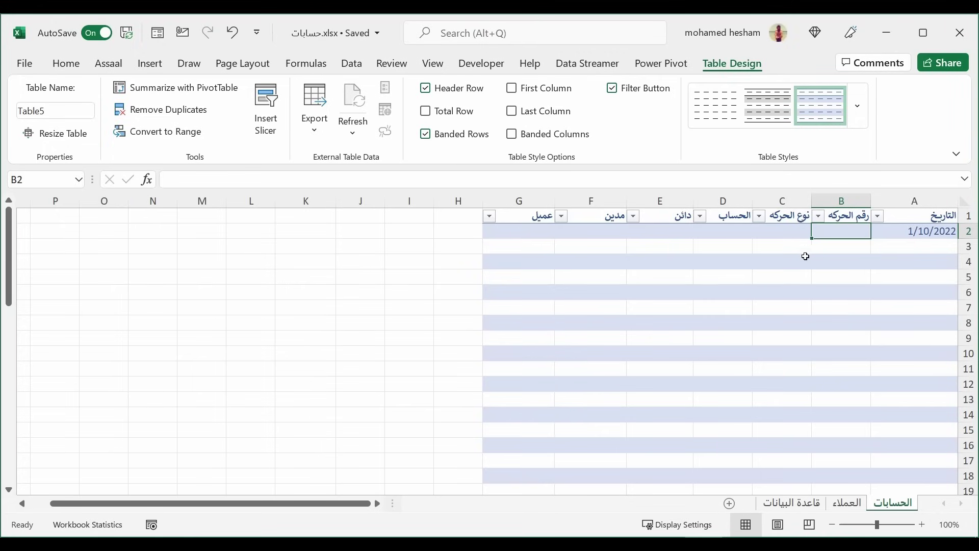
{"action": "left_click", "coordinate": [780, 271]}
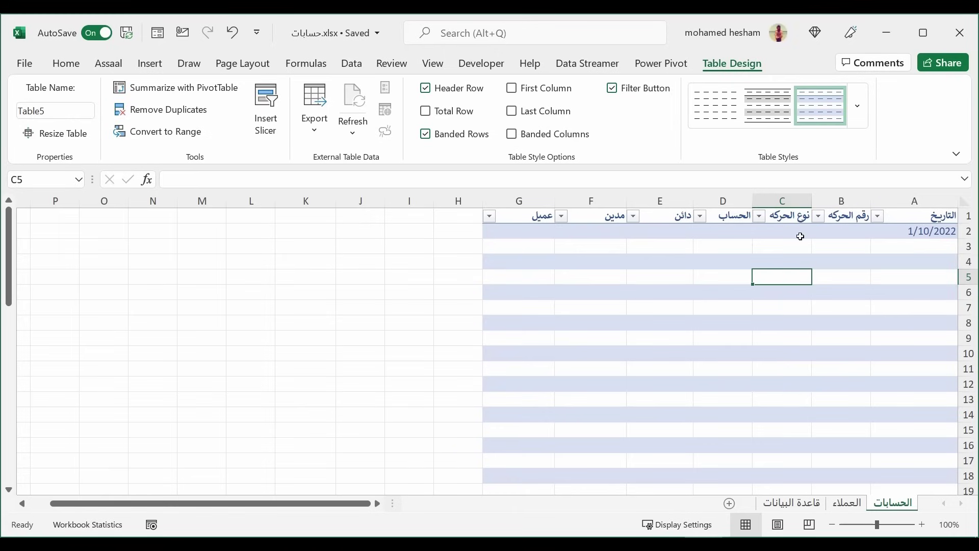
{"action": "left_click", "coordinate": [787, 213]}
{"action": "scroll", "coordinate": [781, 261], "scroll_direction": "down", "scroll_amount": 12}
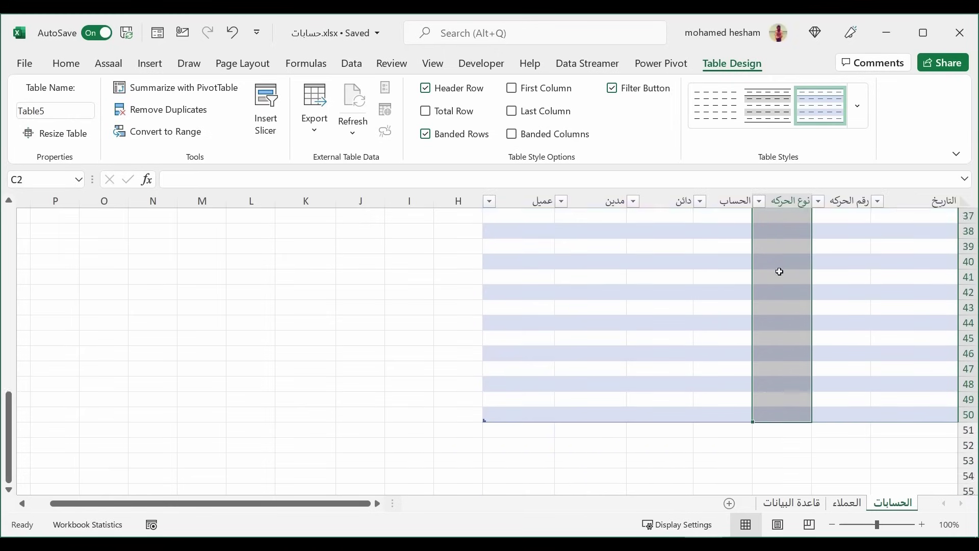
{"action": "scroll", "coordinate": [743, 378], "scroll_direction": "down", "scroll_amount": 2}
{"action": "scroll", "coordinate": [743, 378], "scroll_direction": "up", "scroll_amount": 14}
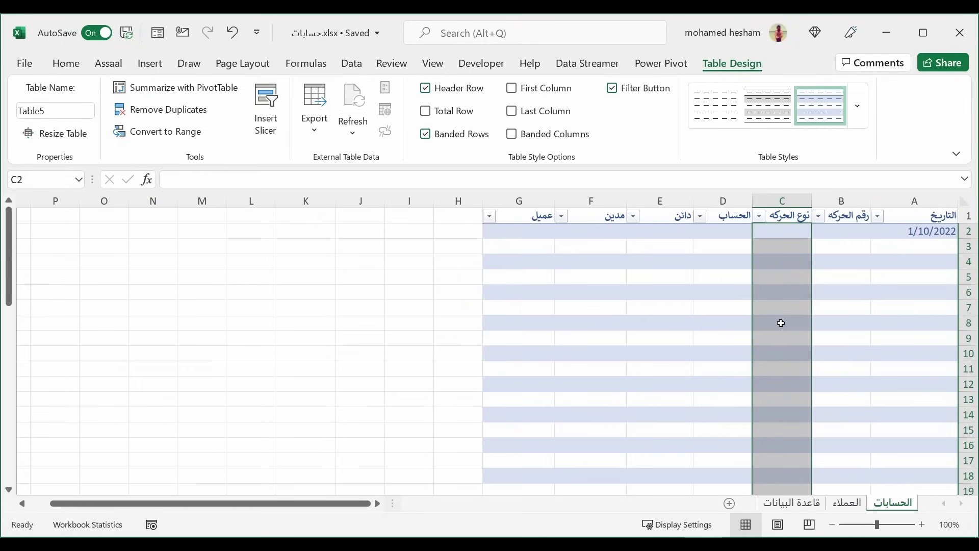
{"action": "scroll", "coordinate": [765, 372], "scroll_direction": "down", "scroll_amount": 6}
{"action": "scroll", "coordinate": [780, 459], "scroll_direction": "down", "scroll_amount": 3}
{"action": "scroll", "coordinate": [787, 382], "scroll_direction": "down", "scroll_amount": 5}
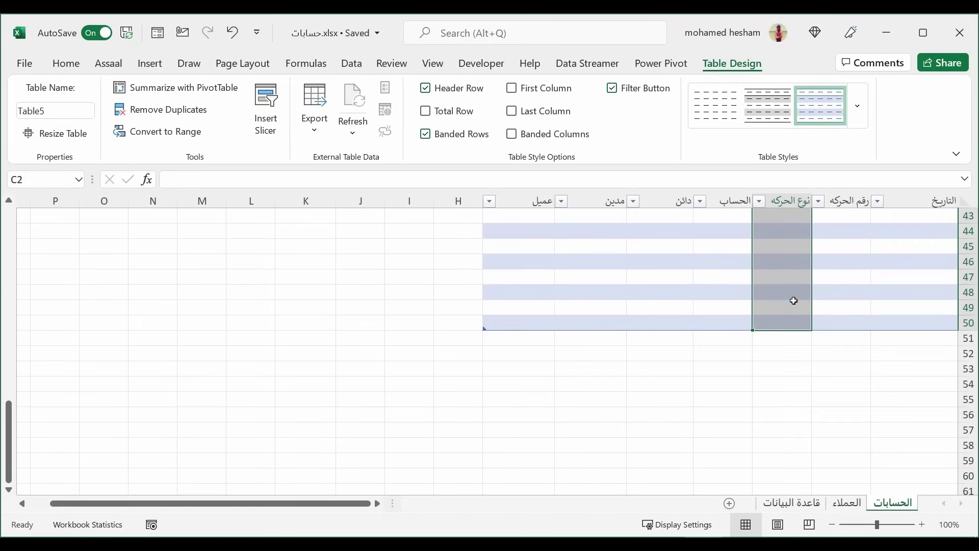
{"action": "scroll", "coordinate": [798, 298], "scroll_direction": "up", "scroll_amount": 7}
{"action": "scroll", "coordinate": [790, 230], "scroll_direction": "up", "scroll_amount": 6}
{"action": "scroll", "coordinate": [765, 285], "scroll_direction": "up", "scroll_amount": 1}
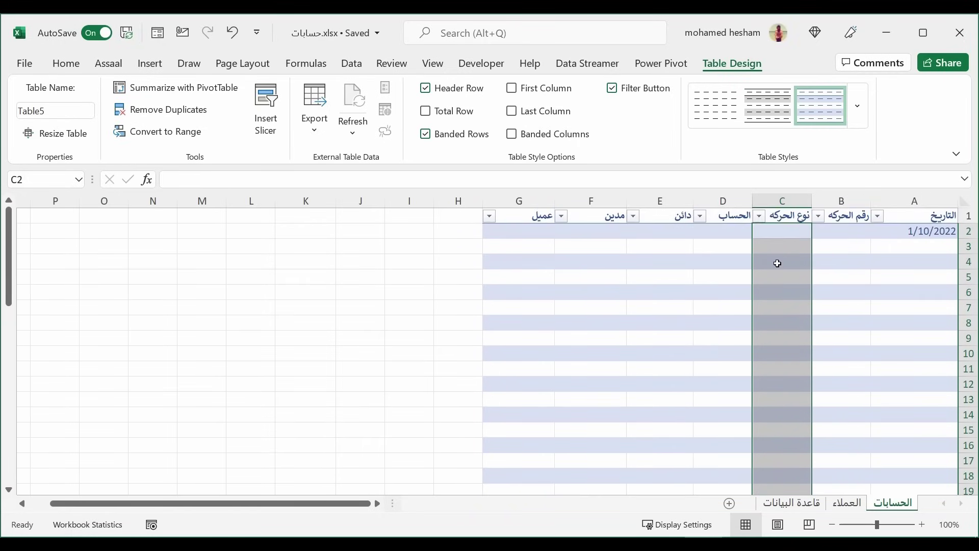
{"action": "scroll", "coordinate": [761, 308], "scroll_direction": "down", "scroll_amount": 6}
{"action": "scroll", "coordinate": [750, 414], "scroll_direction": "down", "scroll_amount": 9}
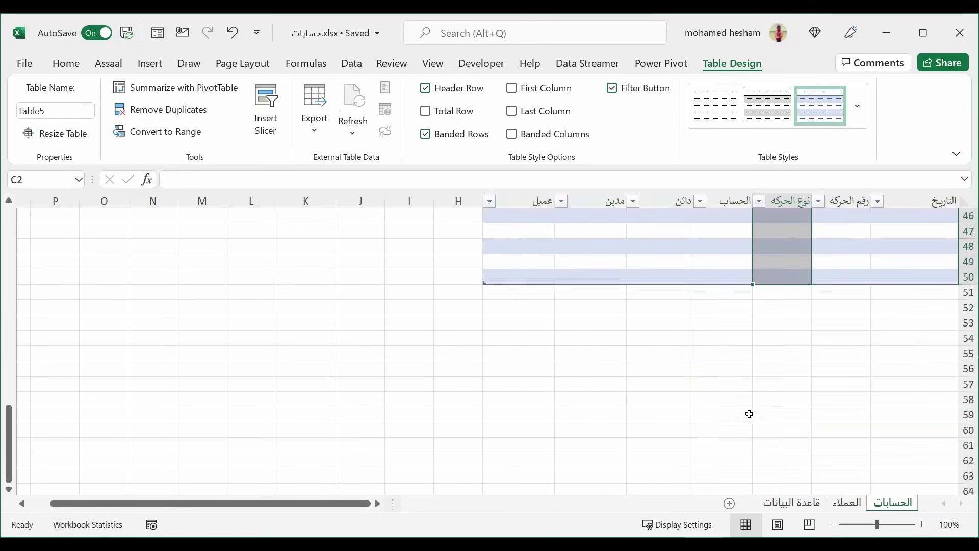
{"action": "scroll", "coordinate": [749, 413], "scroll_direction": "down", "scroll_amount": 2}
{"action": "scroll", "coordinate": [774, 268], "scroll_direction": "up", "scroll_amount": 4}
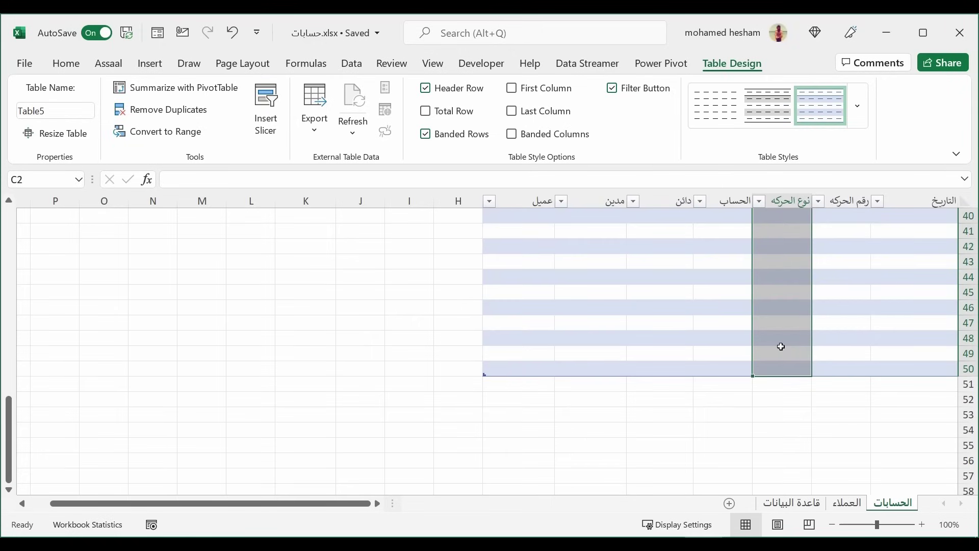
{"action": "scroll", "coordinate": [774, 335], "scroll_direction": "up", "scroll_amount": 7}
{"action": "scroll", "coordinate": [775, 338], "scroll_direction": "up", "scroll_amount": 6}
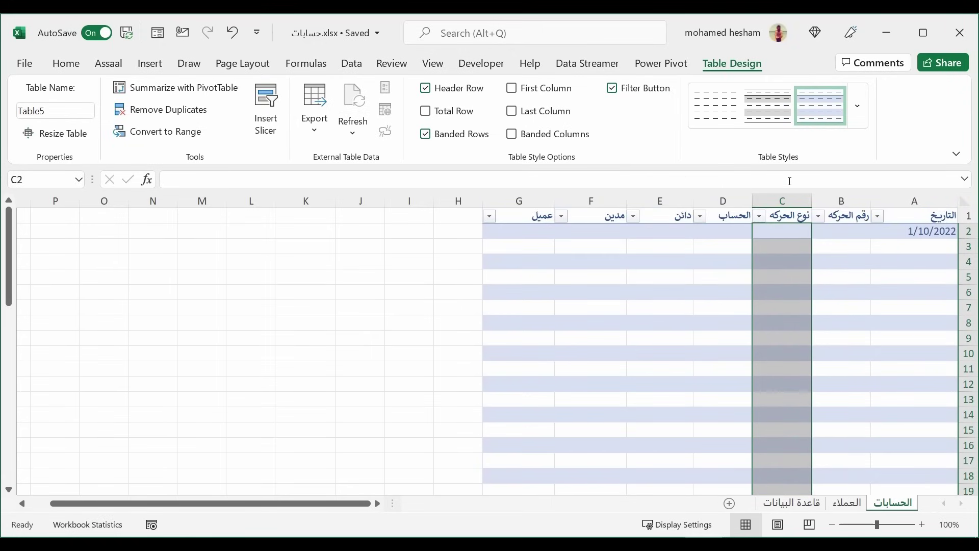
{"action": "left_click", "coordinate": [65, 63]}
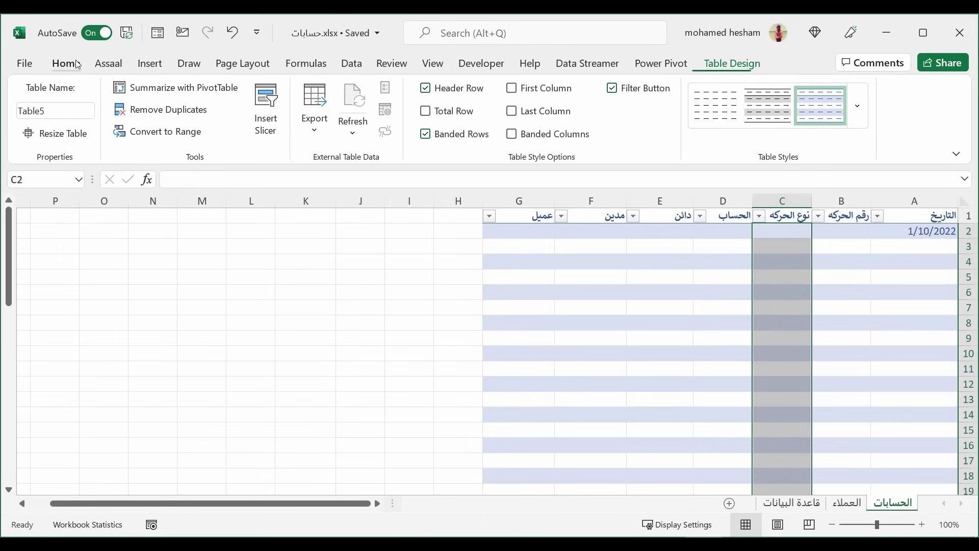
{"action": "left_click", "coordinate": [352, 63]}
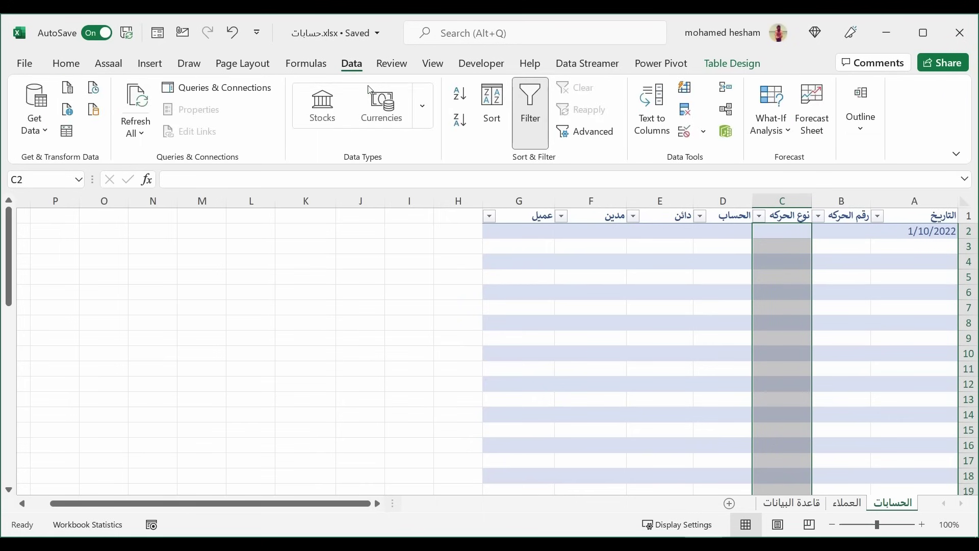
Restrict column C to a dropdown list sourced from 'قاعدة البيانات'!$C$2:$C$8.
{"action": "left_click", "coordinate": [704, 131]}
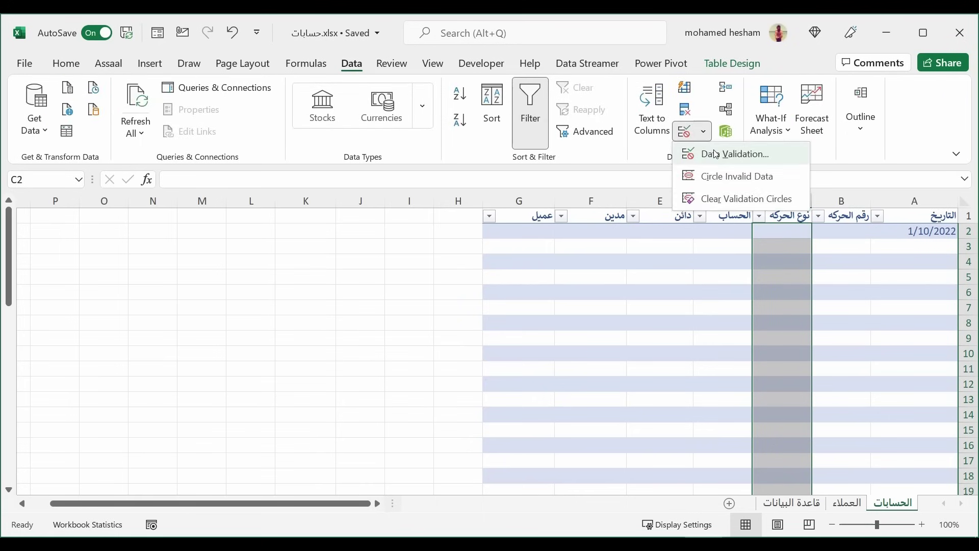
{"action": "left_click", "coordinate": [719, 154]}
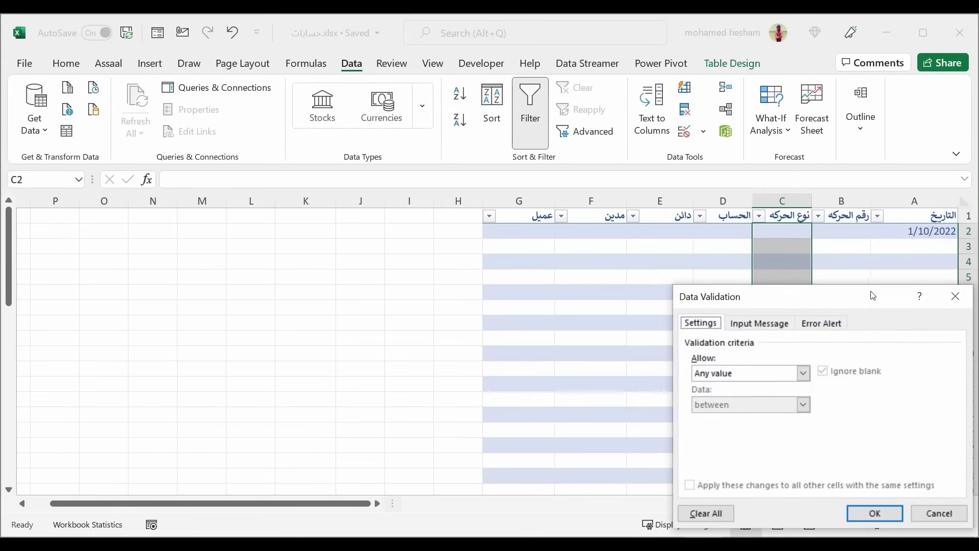
{"action": "left_click_drag", "start_coordinate": [873, 296], "coordinate": [508, 167]}
{"action": "left_click", "coordinate": [438, 244]}
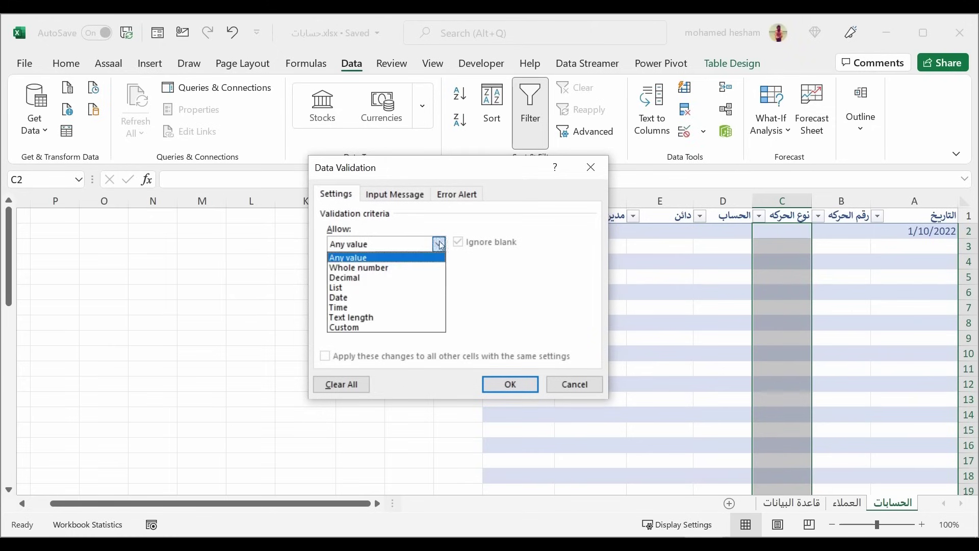
{"action": "left_click", "coordinate": [346, 284]}
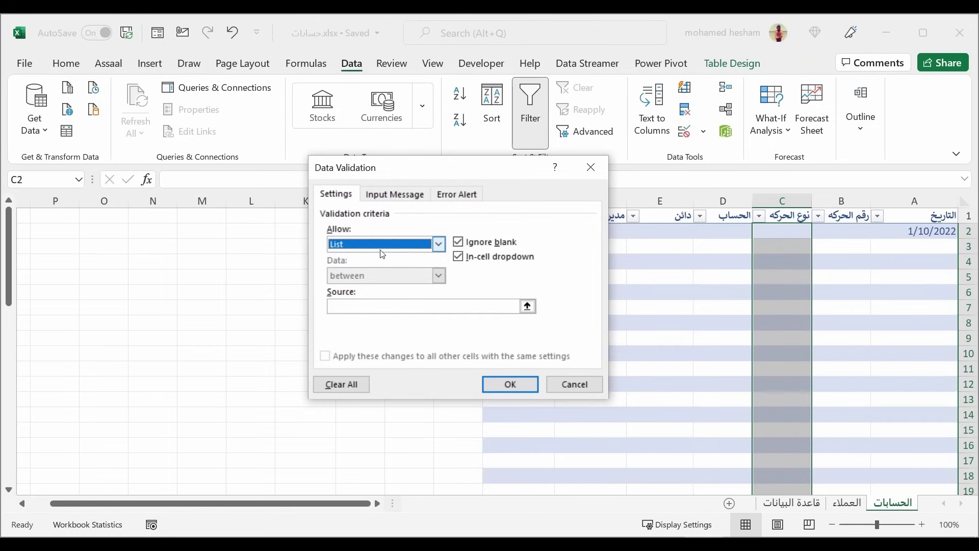
{"action": "left_click", "coordinate": [529, 308]}
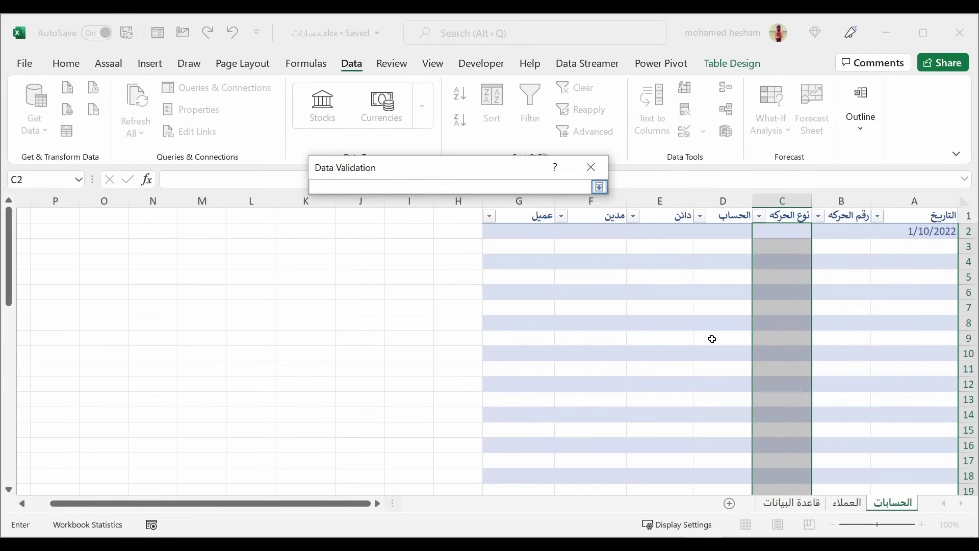
{"action": "left_click", "coordinate": [792, 504]}
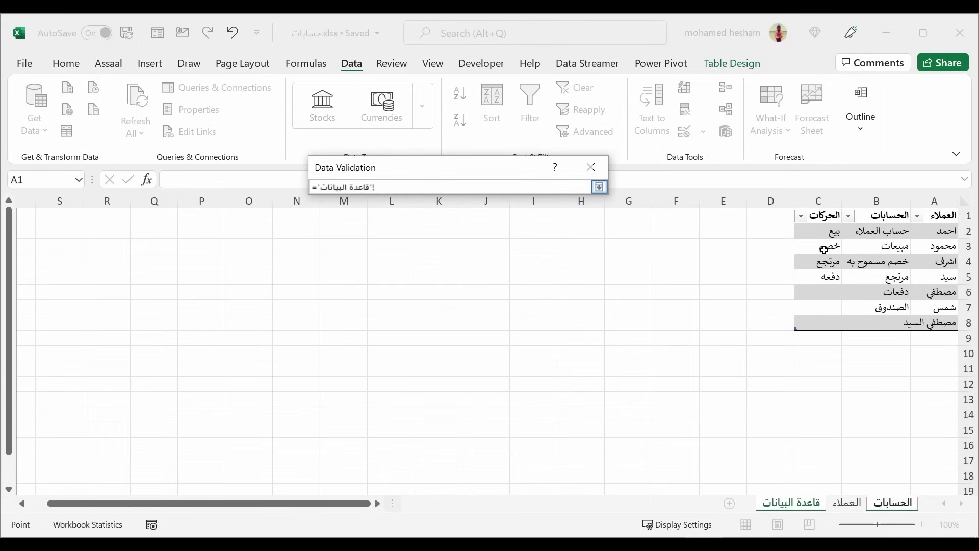
{"action": "left_click", "coordinate": [822, 209]}
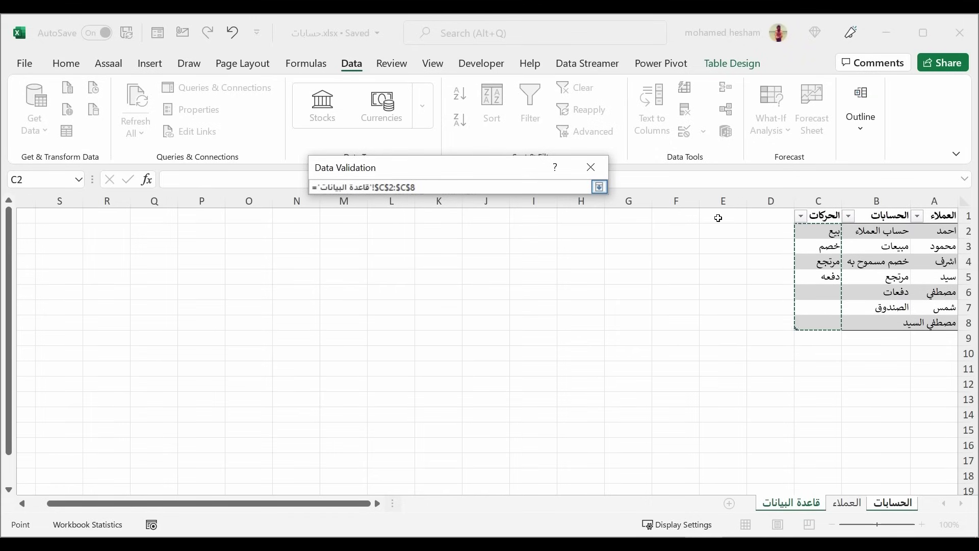
{"action": "left_click", "coordinate": [600, 188]}
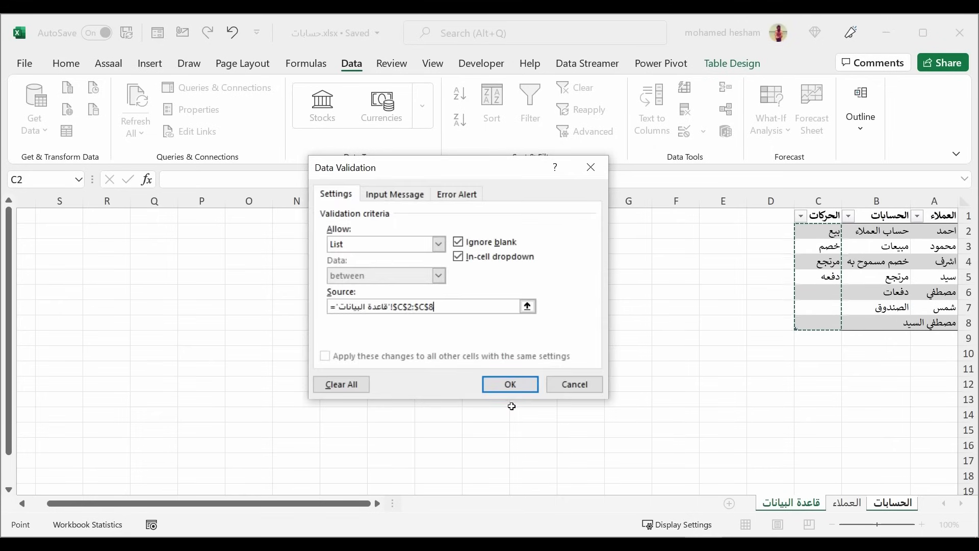
{"action": "left_click", "coordinate": [512, 386]}
{"action": "left_click", "coordinate": [783, 231]}
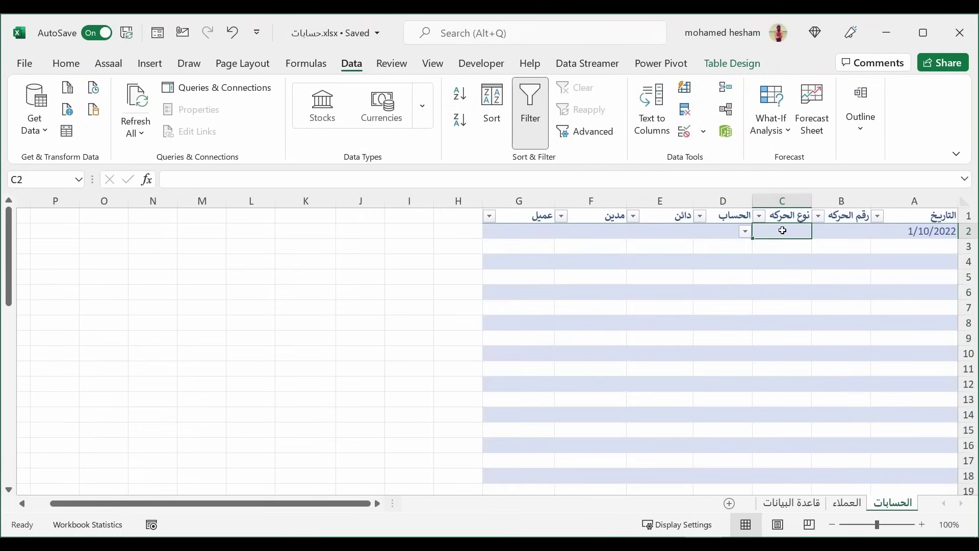
Test the list by entering the invalid value 'بسيب' in C2, then cancel the rejection error.
{"action": "left_click", "coordinate": [745, 231]}
{"action": "left_click", "coordinate": [790, 231]}
{"action": "type", "text": "بسيب"}
{"action": "key", "text": "Return"}
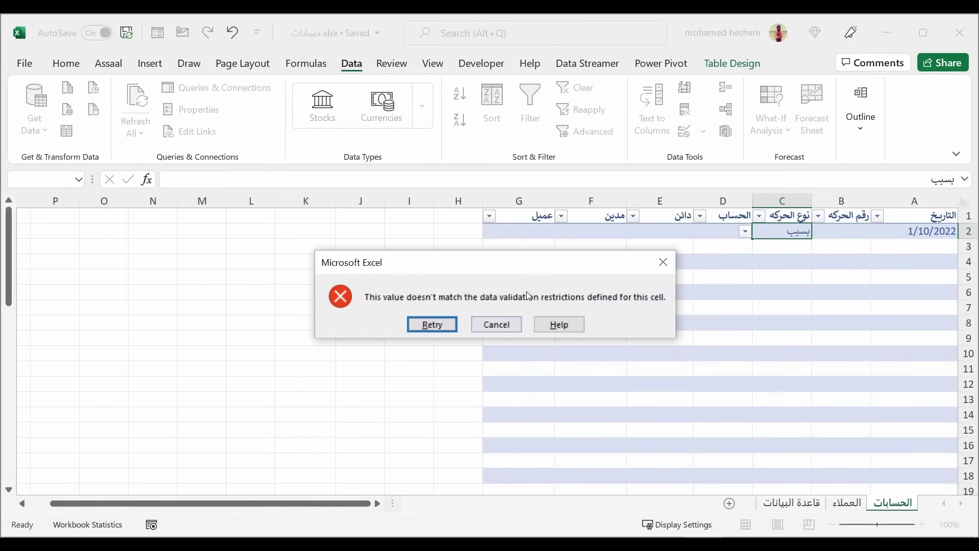
{"action": "left_click", "coordinate": [503, 325]}
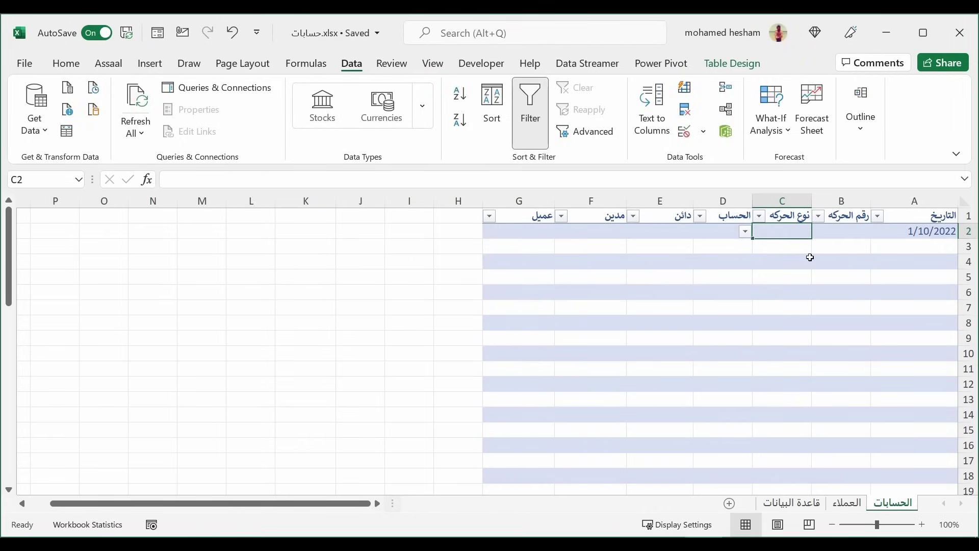
{"action": "left_click", "coordinate": [730, 232]}
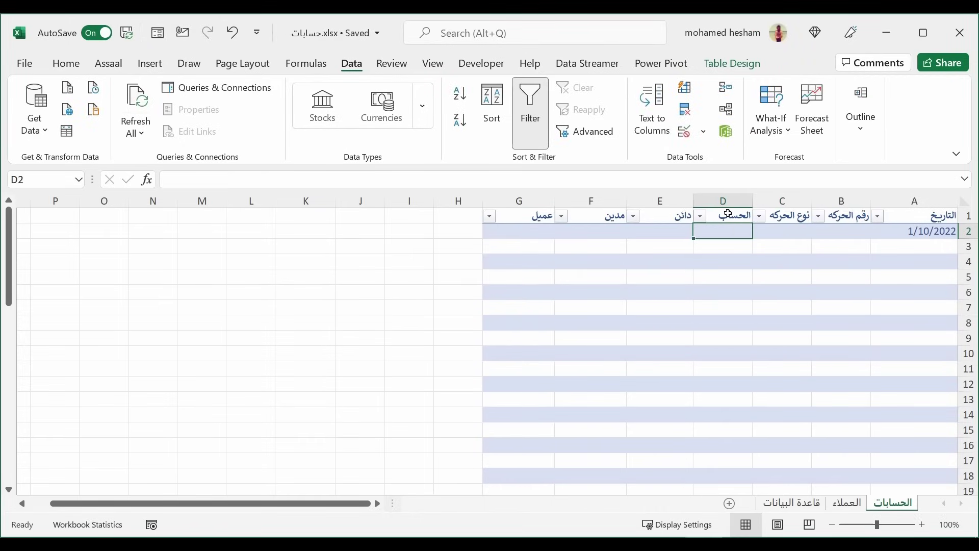
Give the الحساب column (D) a dropdown list sourced from قاعدة البيانات B2:B8.
{"action": "left_click", "coordinate": [729, 212]}
{"action": "left_click", "coordinate": [685, 131]}
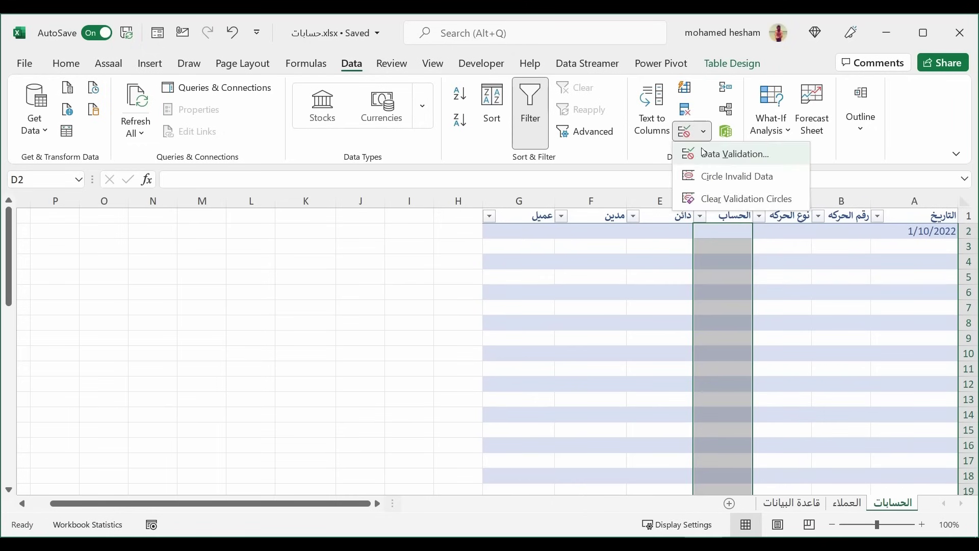
{"action": "left_click", "coordinate": [714, 152]}
{"action": "left_click", "coordinate": [439, 243]}
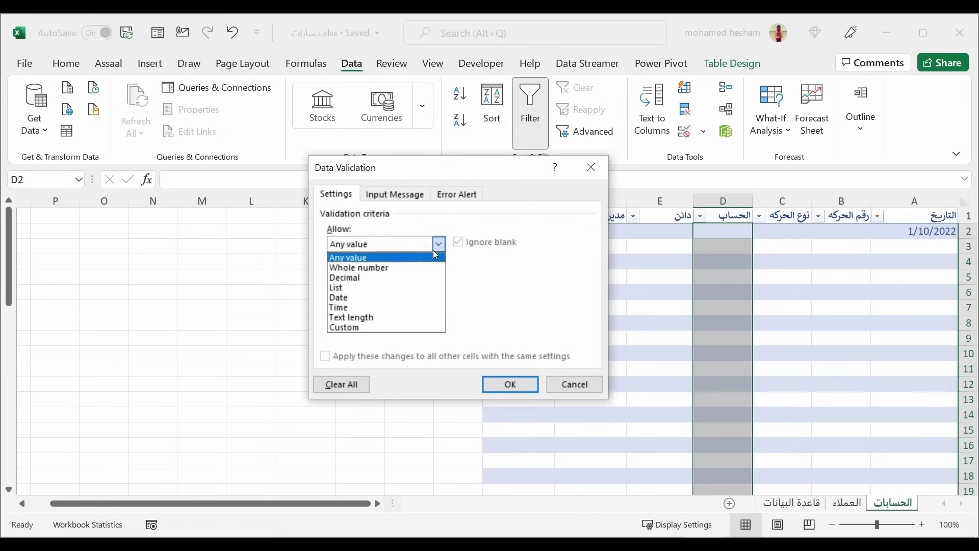
{"action": "left_click", "coordinate": [348, 288]}
{"action": "left_click", "coordinate": [528, 306]}
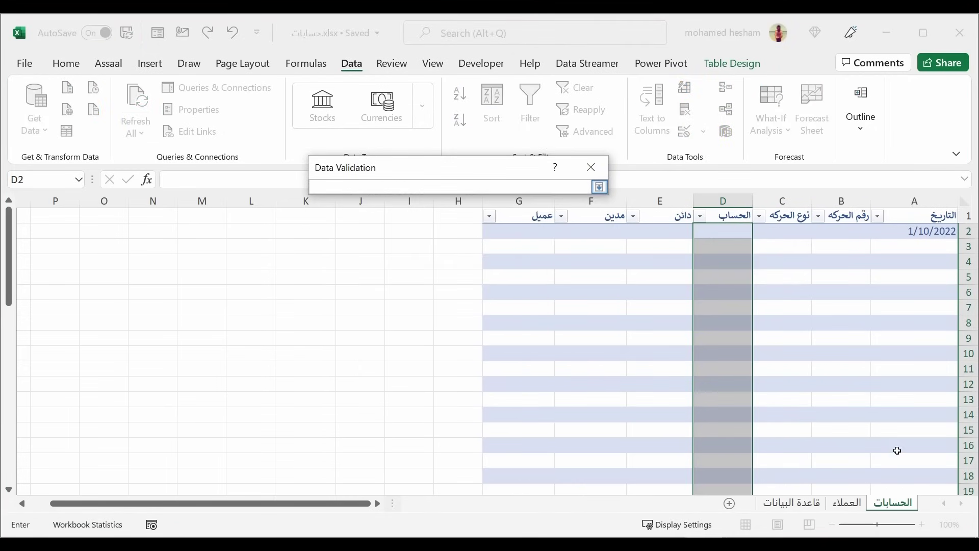
{"action": "left_click", "coordinate": [795, 505]}
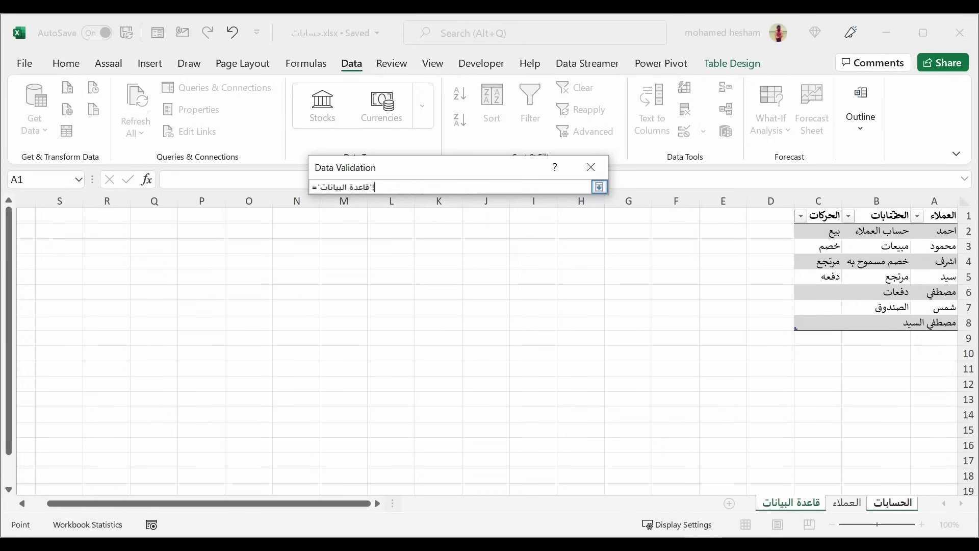
{"action": "left_click_drag", "start_coordinate": [885, 230], "coordinate": [885, 322]}
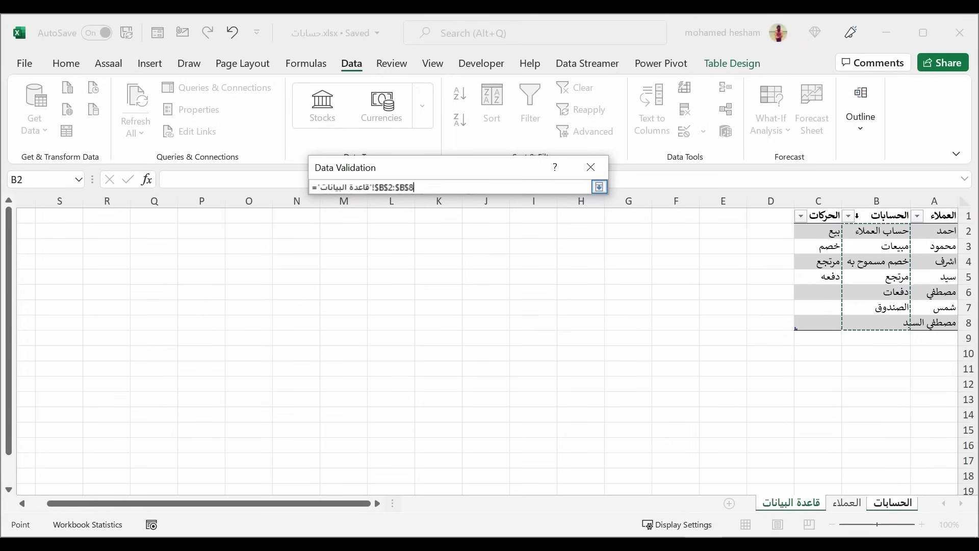
{"action": "left_click", "coordinate": [602, 189]}
{"action": "left_click", "coordinate": [510, 385]}
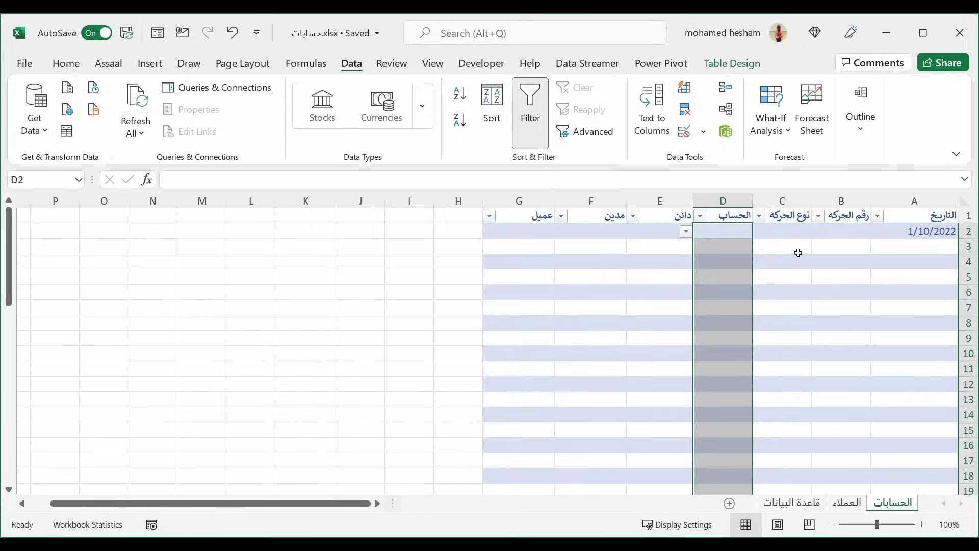
Give the عميل column (G) a dropdown list of customer names from قاعدة البيانات A2:A8.
{"action": "left_click", "coordinate": [529, 211]}
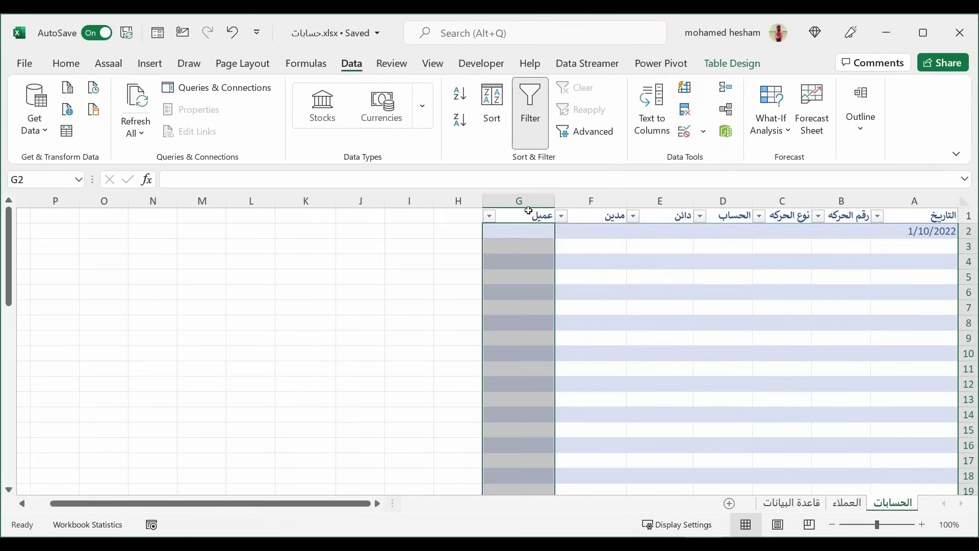
{"action": "left_click", "coordinate": [703, 132]}
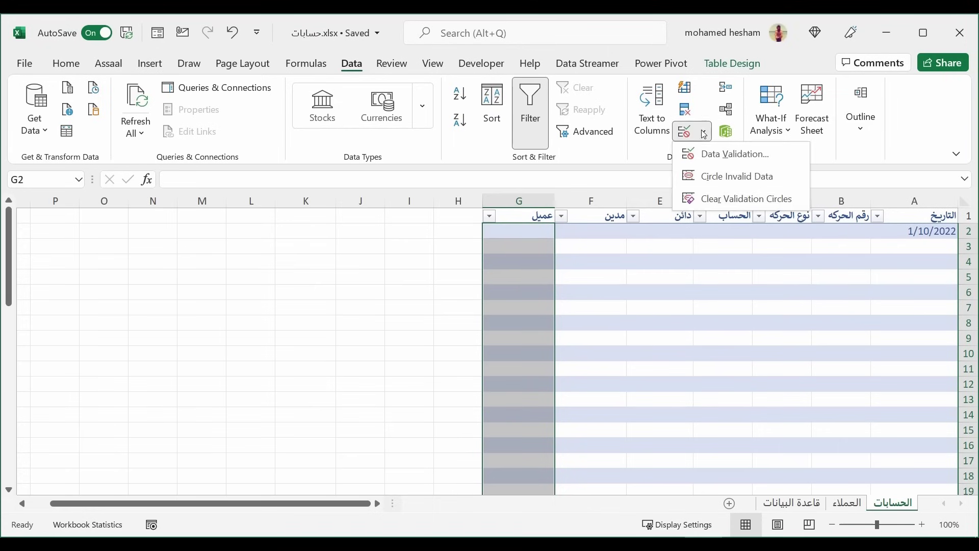
{"action": "left_click", "coordinate": [694, 153]}
{"action": "left_click", "coordinate": [439, 245]}
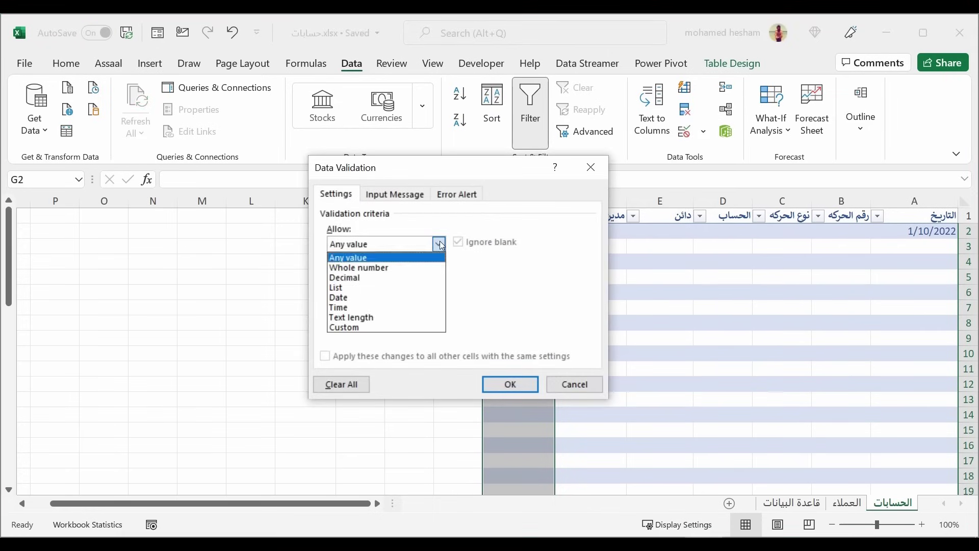
{"action": "left_click", "coordinate": [341, 283]}
{"action": "left_click", "coordinate": [527, 306]}
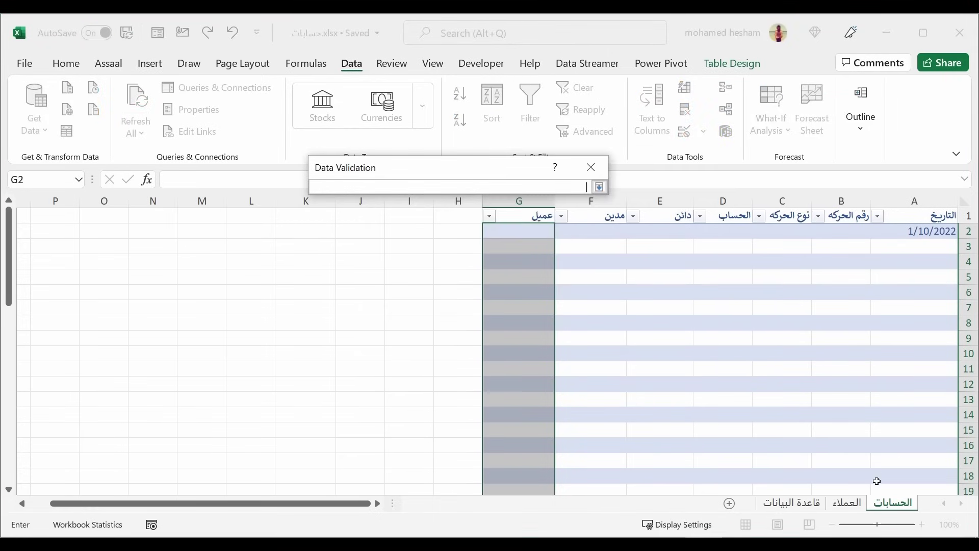
{"action": "left_click", "coordinate": [803, 510]}
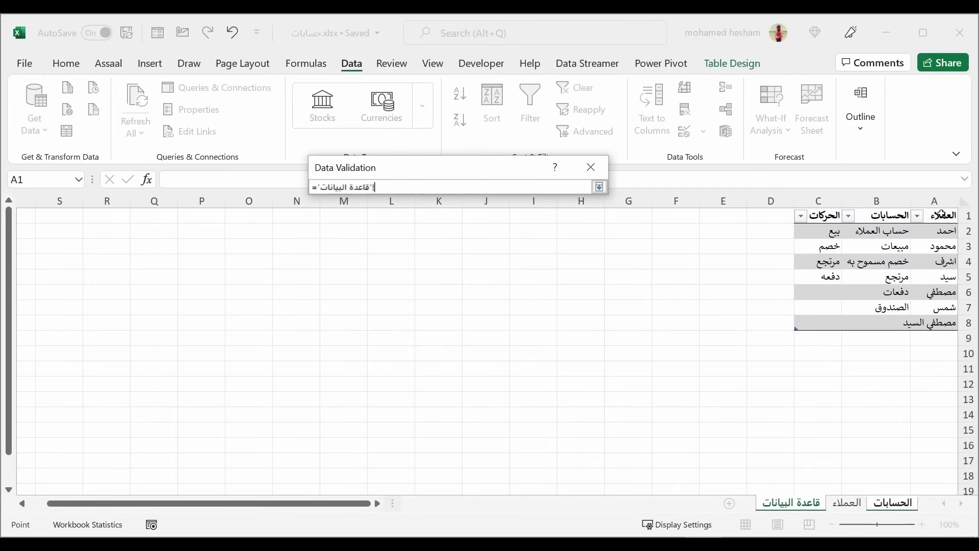
{"action": "left_click_drag", "start_coordinate": [941, 231], "coordinate": [941, 322]}
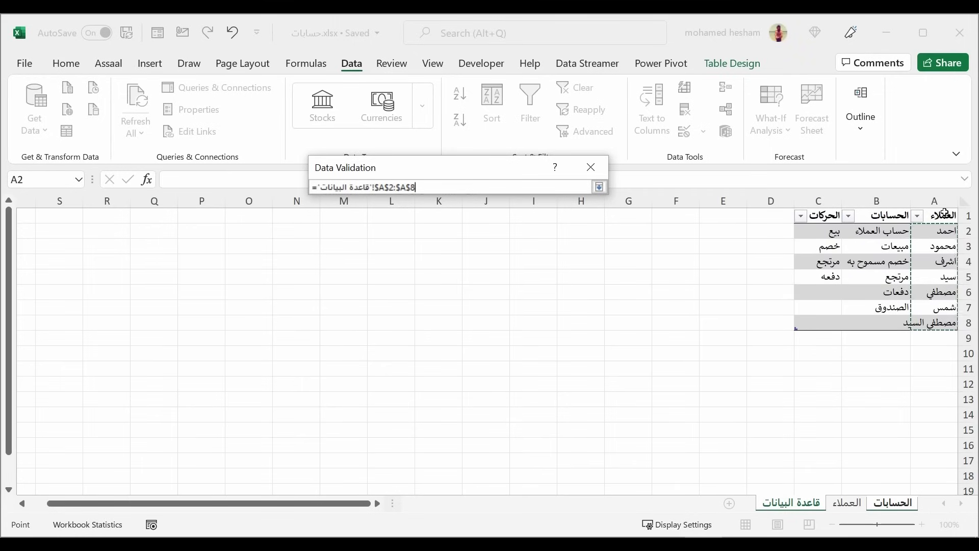
{"action": "left_click", "coordinate": [599, 187]}
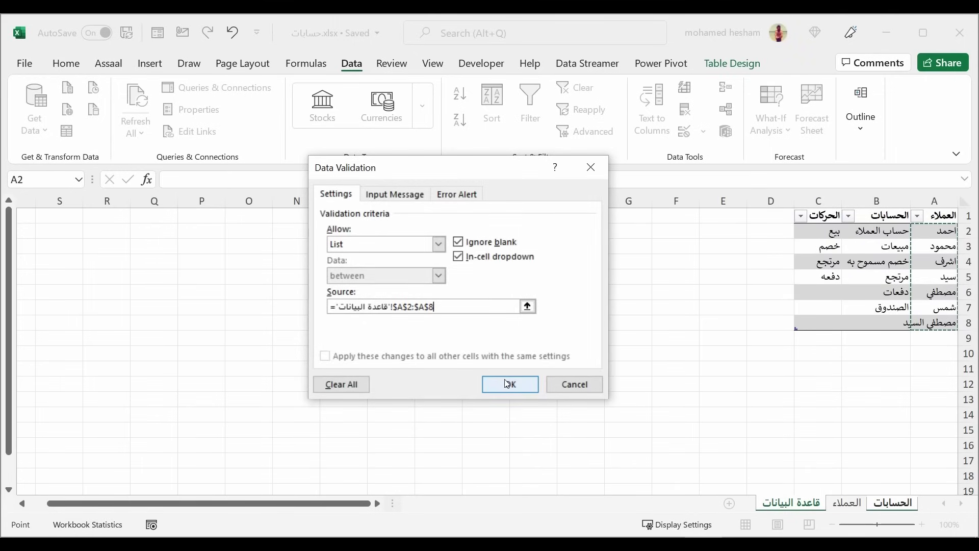
{"action": "left_click", "coordinate": [728, 323]}
{"action": "left_click", "coordinate": [489, 216]}
{"action": "left_click", "coordinate": [459, 255]}
Try out the new dropdowns in G2, D2 and C2 without choosing any value.
{"action": "left_click", "coordinate": [506, 233]}
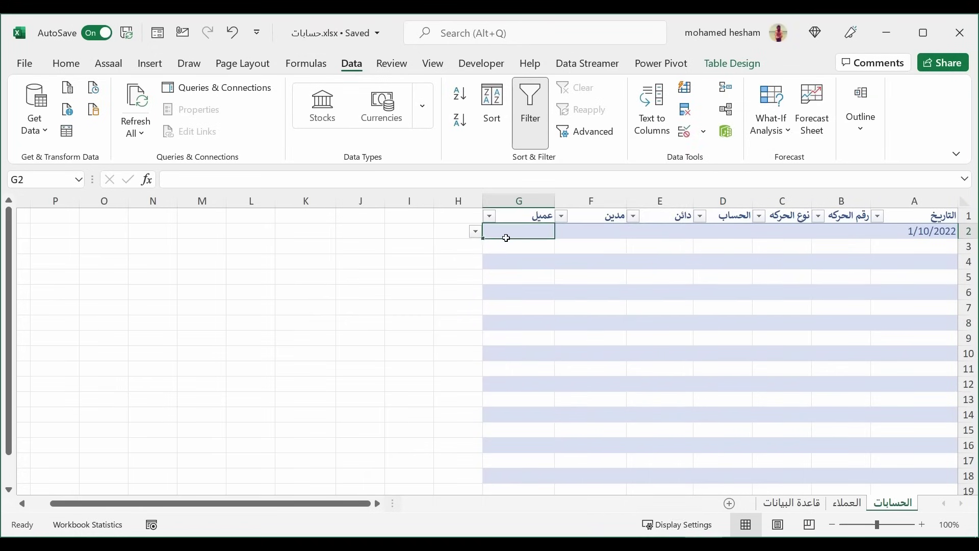
{"action": "left_click", "coordinate": [475, 231]}
{"action": "left_click", "coordinate": [654, 238]}
{"action": "left_click", "coordinate": [745, 227]}
{"action": "left_click", "coordinate": [687, 231]}
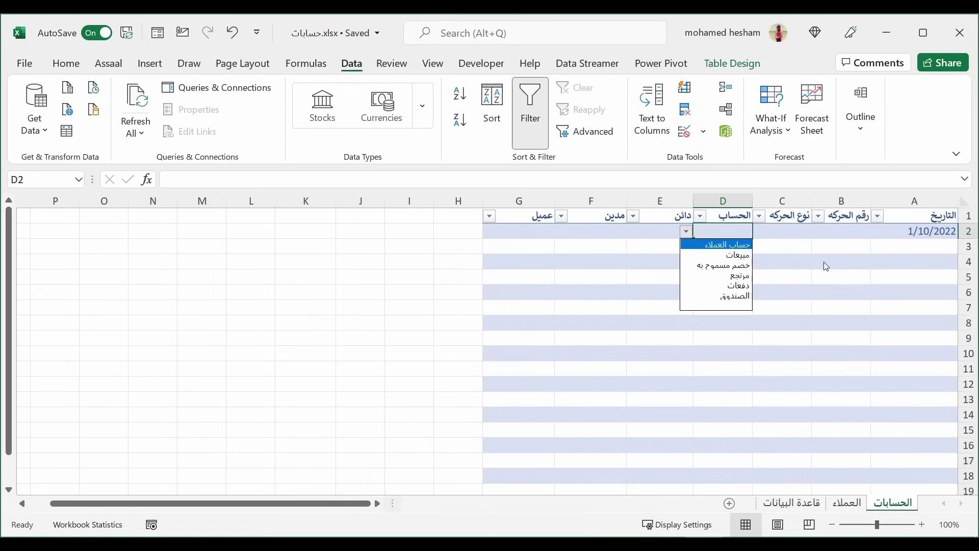
{"action": "left_click", "coordinate": [791, 232]}
{"action": "left_click", "coordinate": [767, 233]}
{"action": "left_click", "coordinate": [836, 231]}
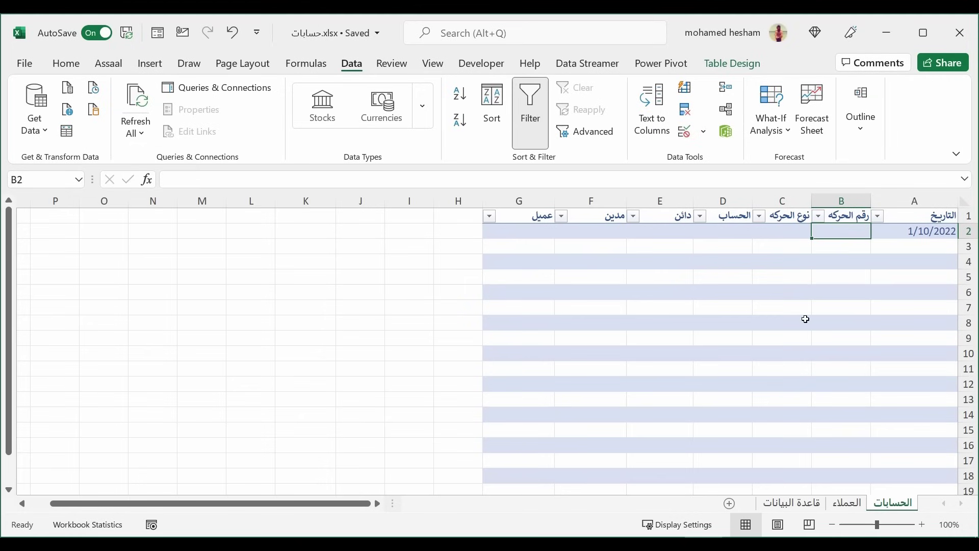
{"action": "left_click", "coordinate": [779, 234]}
{"action": "left_click", "coordinate": [748, 233]}
{"action": "key", "text": "Escape"}
{"action": "left_click", "coordinate": [845, 230]}
Enter transaction number 1 in B2 and movement type بيع in C2.
{"action": "type", "text": "1"}
{"action": "key", "text": "Tab"}
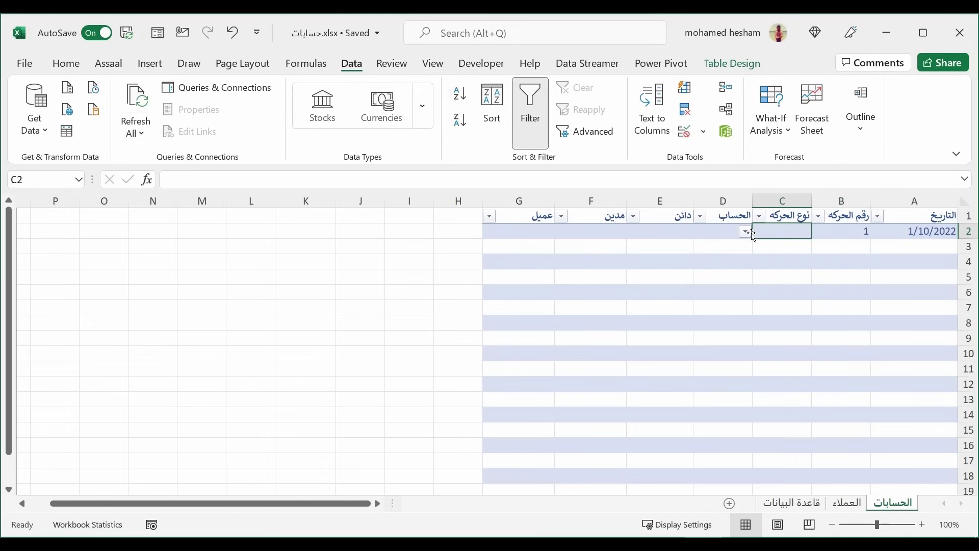
{"action": "left_click", "coordinate": [748, 232]}
{"action": "left_click", "coordinate": [769, 230]}
{"action": "type", "text": "بي"}
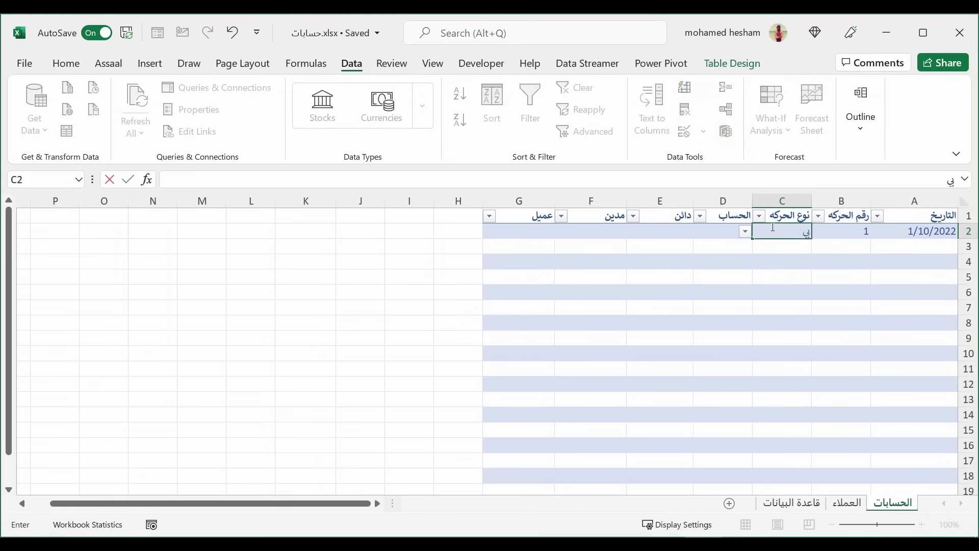
{"action": "type", "text": "ع"}
{"action": "key", "text": "Tab"}
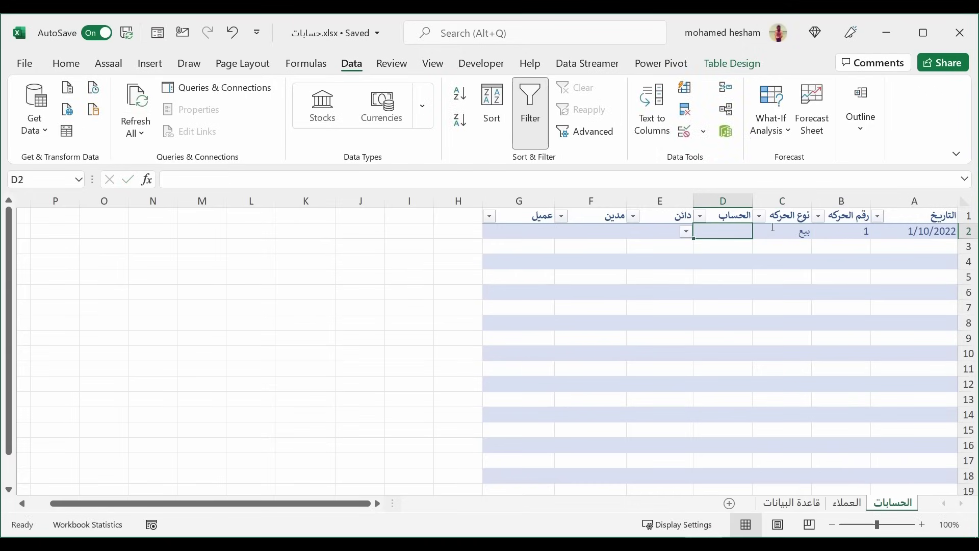
Pick مبيعات as the row 2 account, enter a credit of 100, and choose the customer.
{"action": "left_click", "coordinate": [686, 231]}
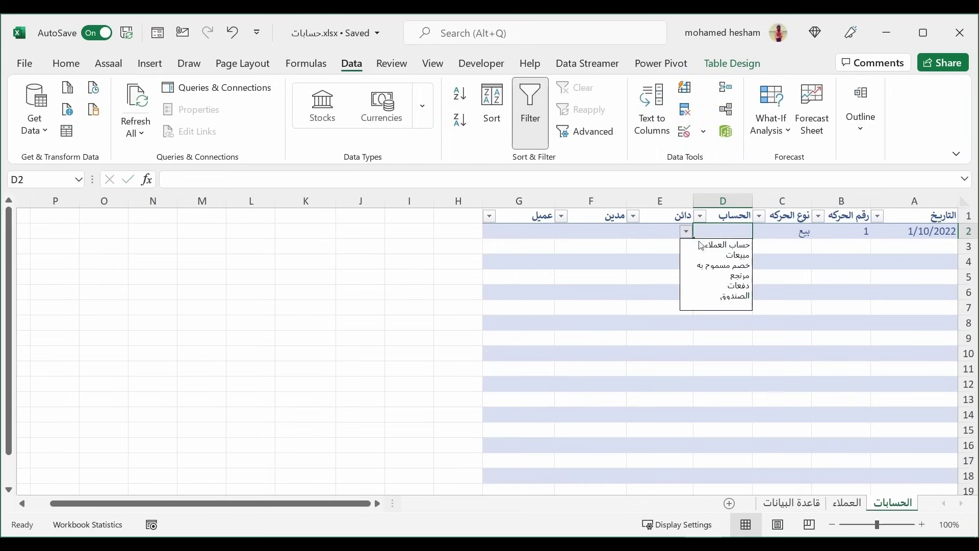
{"action": "left_click", "coordinate": [729, 255]}
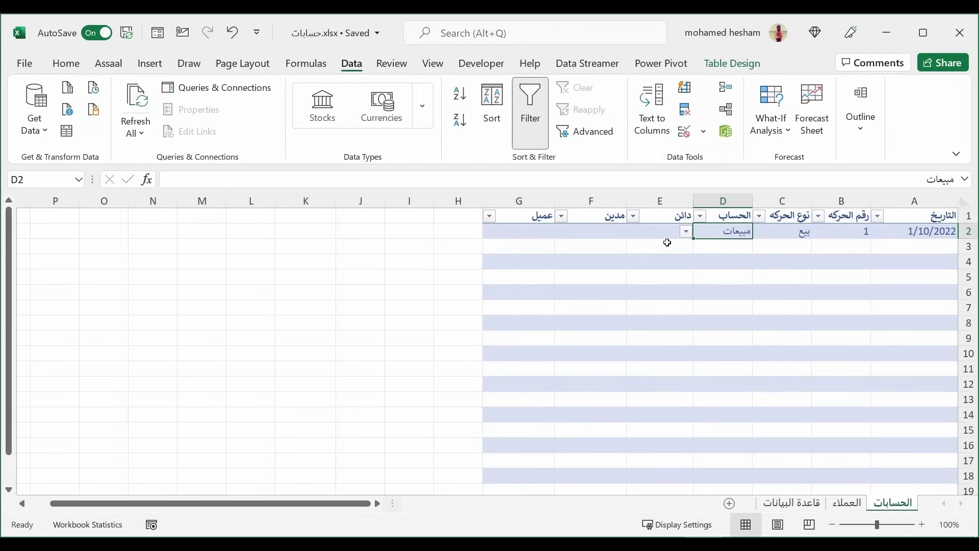
{"action": "left_click", "coordinate": [658, 233]}
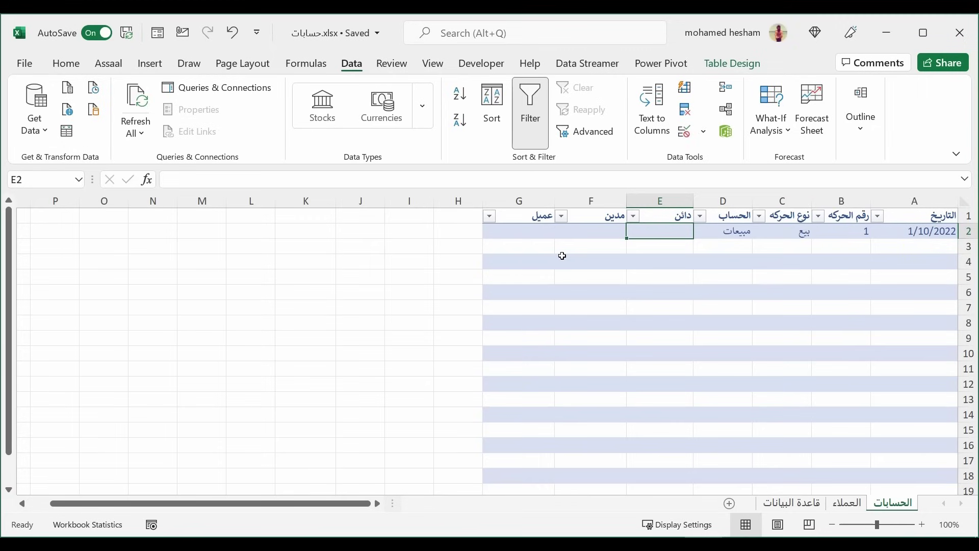
{"action": "type", "text": "10"}
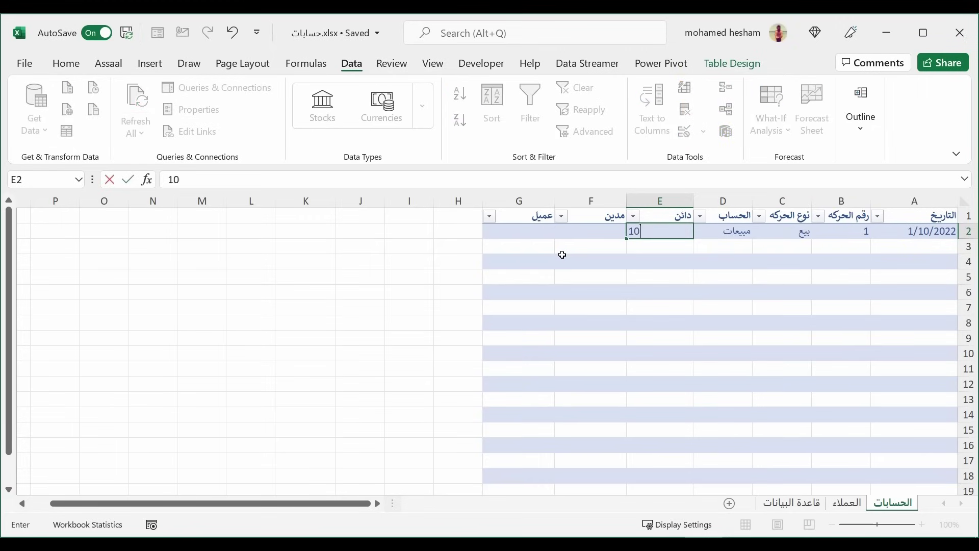
{"action": "type", "text": "0"}
{"action": "key", "text": "Tab"}
{"action": "key", "text": "Tab"}
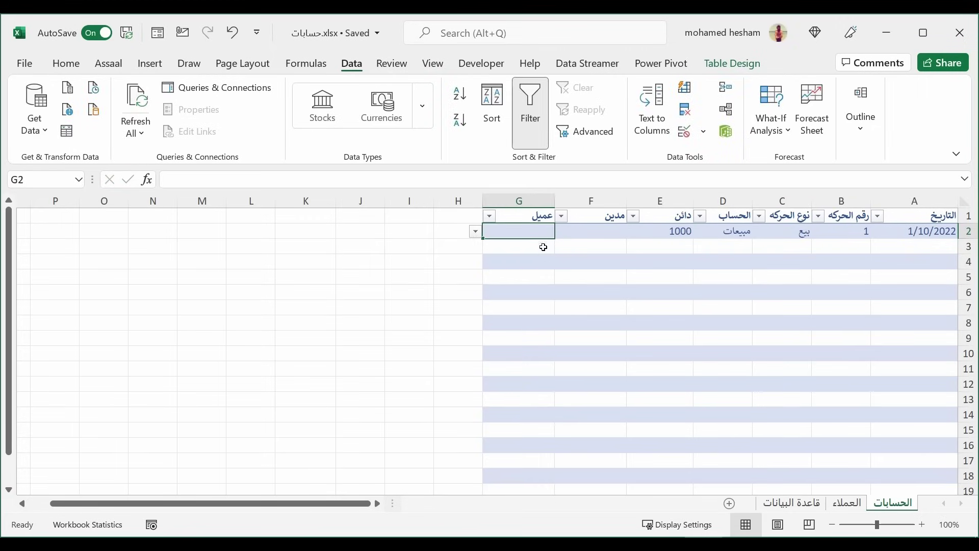
{"action": "left_click", "coordinate": [477, 229]}
{"action": "left_click", "coordinate": [494, 234]}
{"action": "left_click", "coordinate": [476, 231]}
{"action": "left_click", "coordinate": [532, 247]}
Set row 3's account to حساب العملاء with a 10000 debit.
{"action": "left_click", "coordinate": [782, 246]}
{"action": "left_click", "coordinate": [671, 248]}
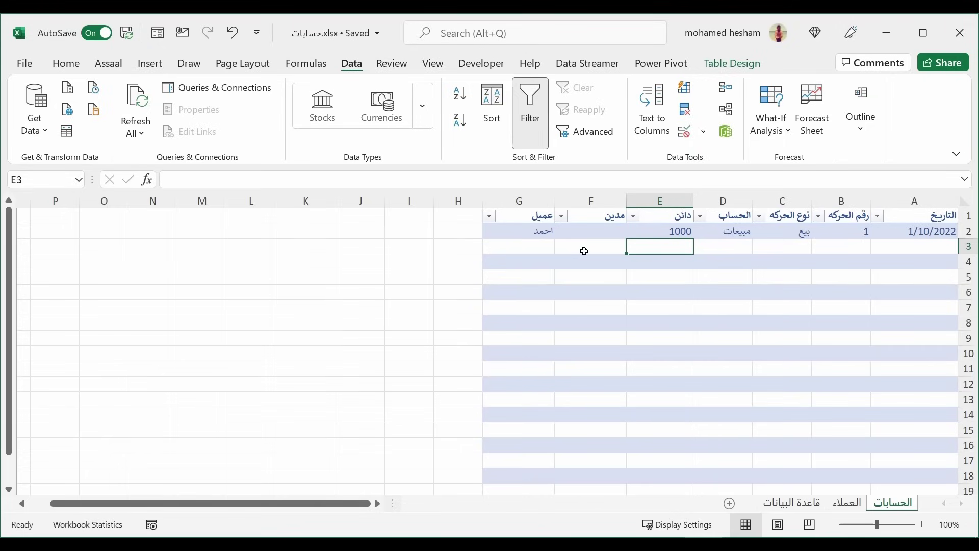
{"action": "left_click", "coordinate": [710, 247]}
{"action": "left_click", "coordinate": [689, 247]}
{"action": "left_click", "coordinate": [708, 247]}
{"action": "left_click", "coordinate": [686, 247]}
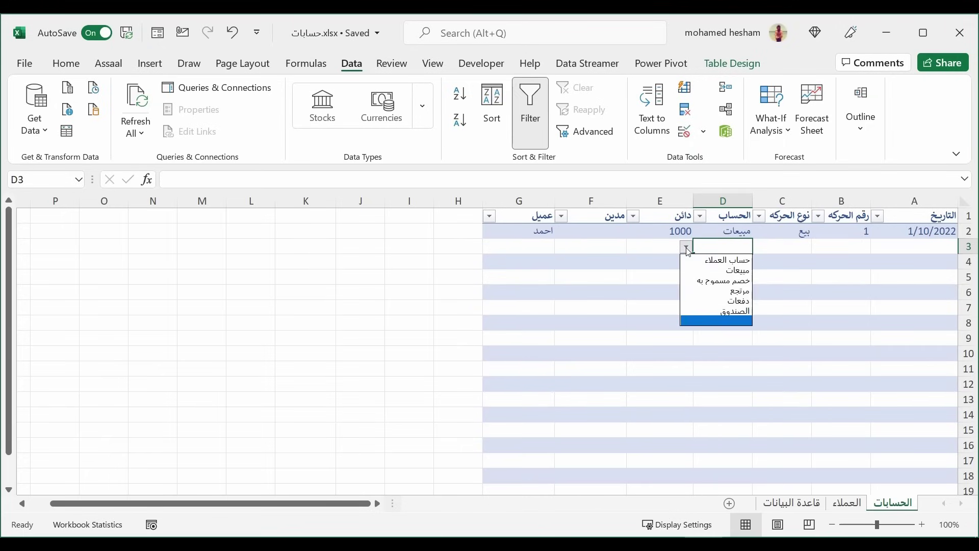
{"action": "left_click", "coordinate": [717, 261]}
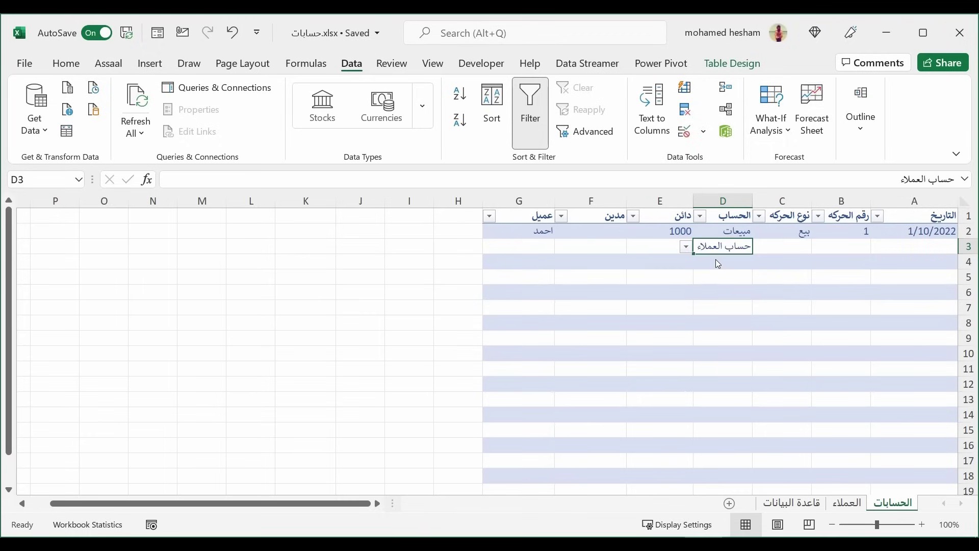
{"action": "left_click", "coordinate": [775, 242]}
{"action": "left_click", "coordinate": [663, 251]}
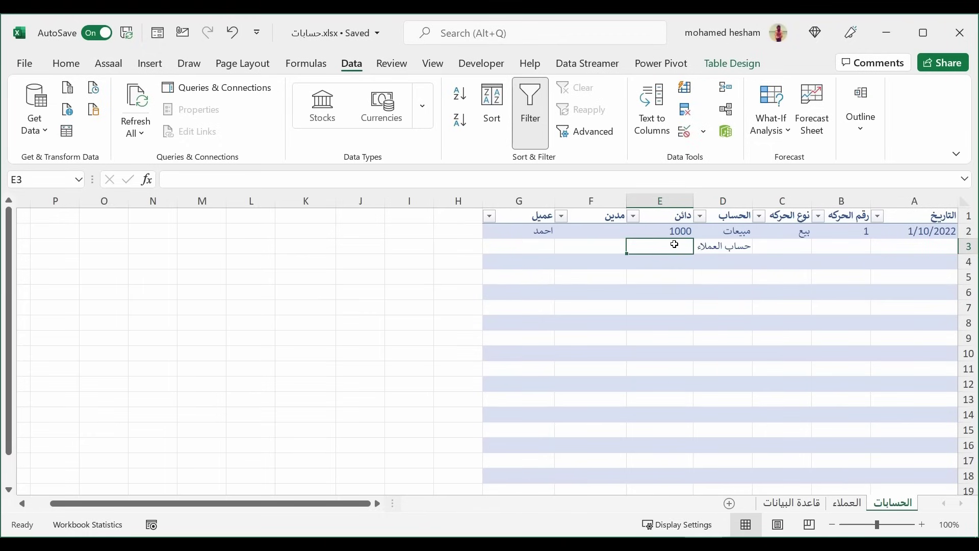
{"action": "left_click", "coordinate": [619, 247]}
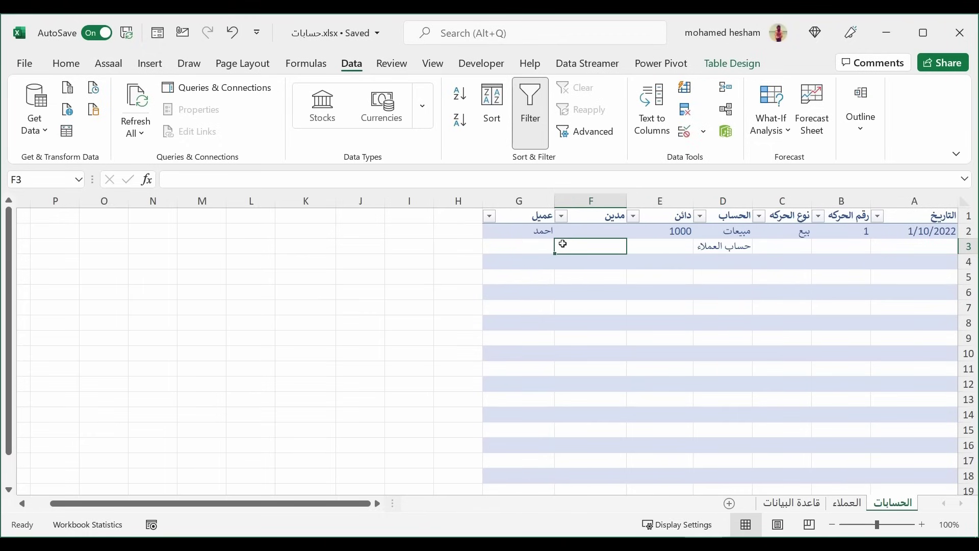
{"action": "type", "text": "10000"}
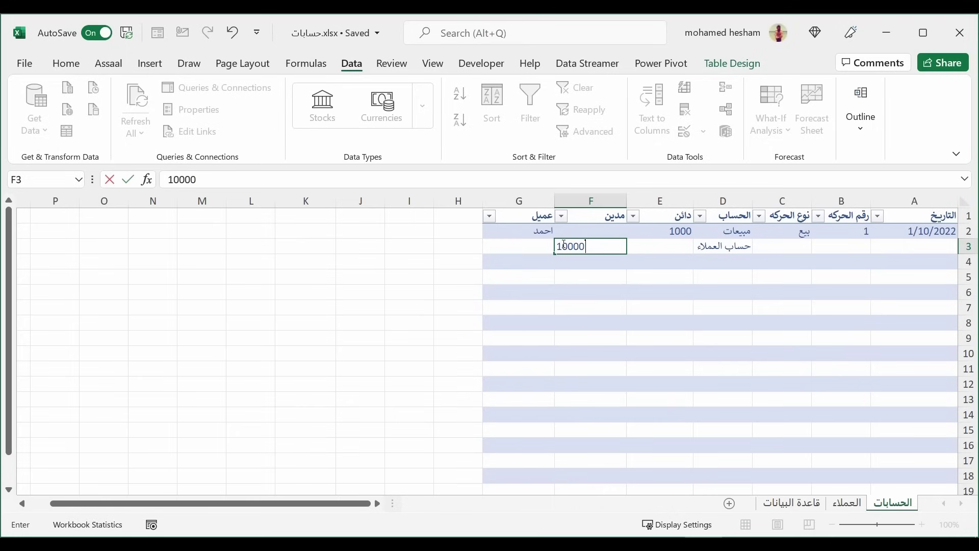
{"action": "key", "text": "Return"}
Correct the row 2 credit to 10000 and pick the same customer in G3.
{"action": "left_click", "coordinate": [663, 230]}
{"action": "type", "text": "1"}
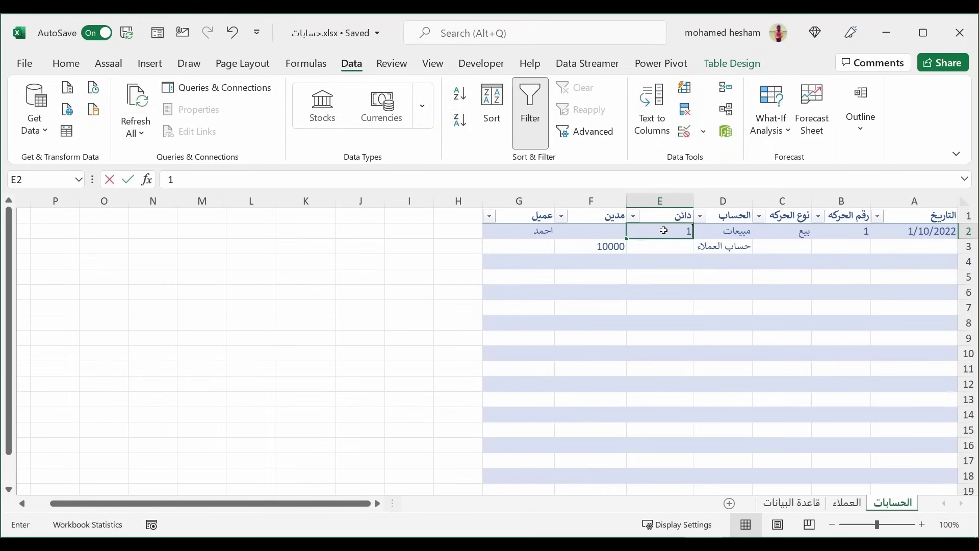
{"action": "type", "text": "0000"}
{"action": "key", "text": "Return"}
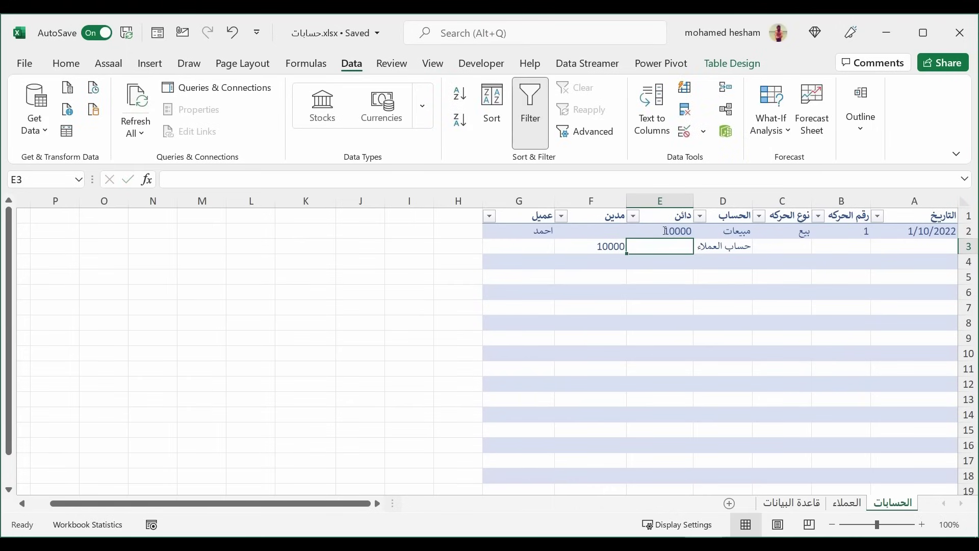
{"action": "left_click", "coordinate": [537, 245]}
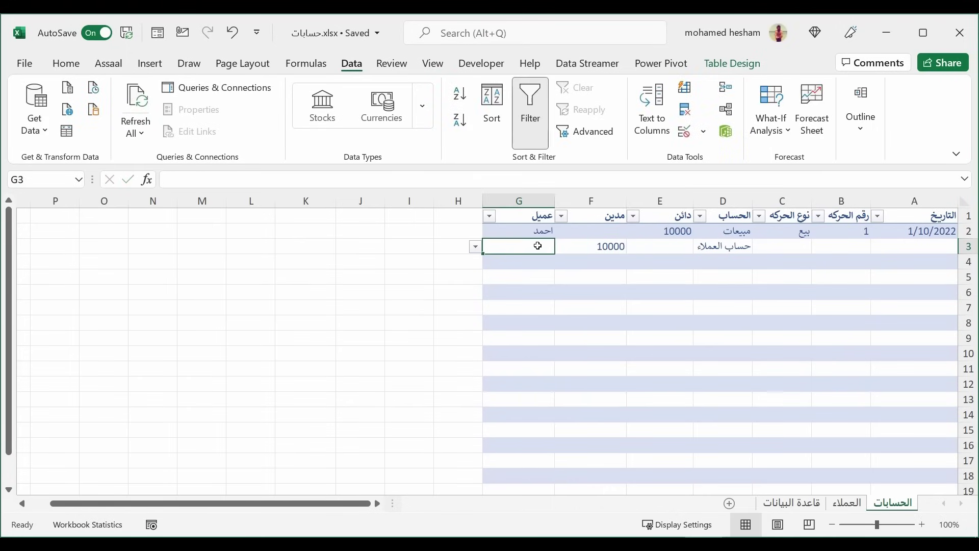
{"action": "left_click", "coordinate": [475, 248]}
{"action": "left_click", "coordinate": [507, 259]}
Copy the date 1/10/2022 from A2 into A3.
{"action": "left_click", "coordinate": [657, 297]}
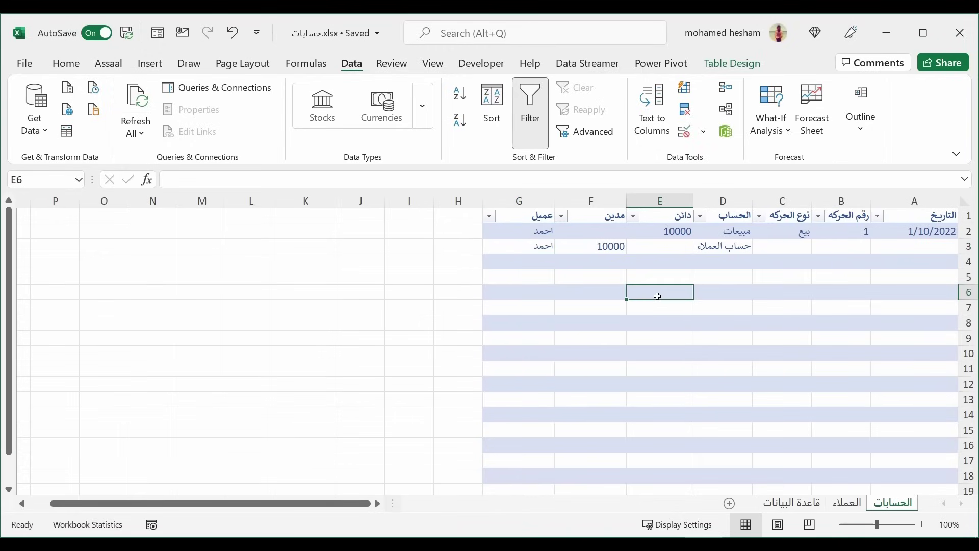
{"action": "left_click", "coordinate": [785, 261]}
{"action": "left_click", "coordinate": [719, 260]}
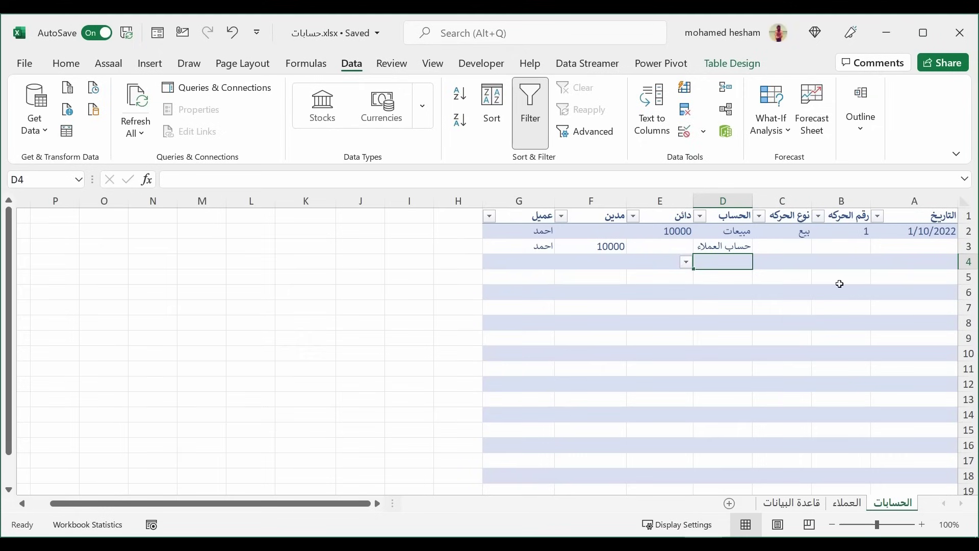
{"action": "left_click", "coordinate": [913, 247]}
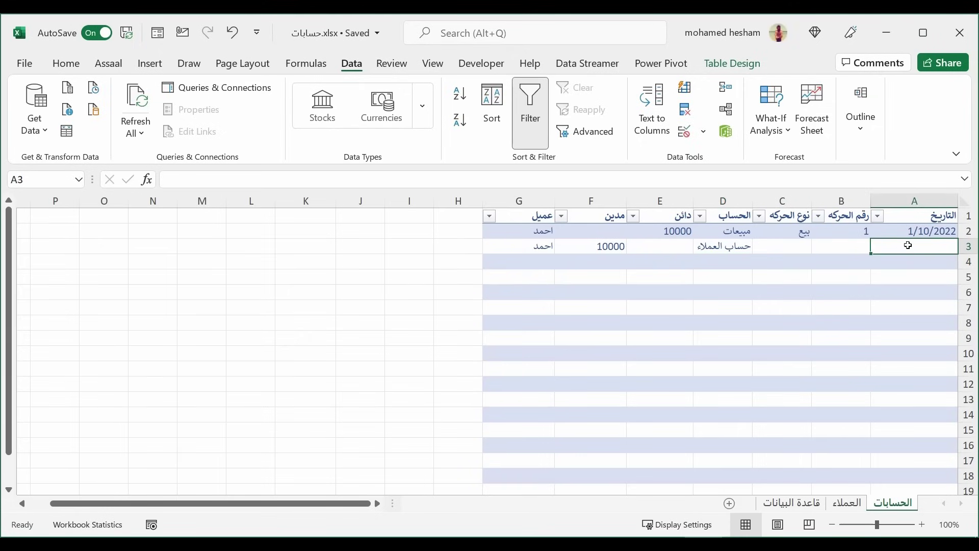
{"action": "left_click", "coordinate": [912, 229]}
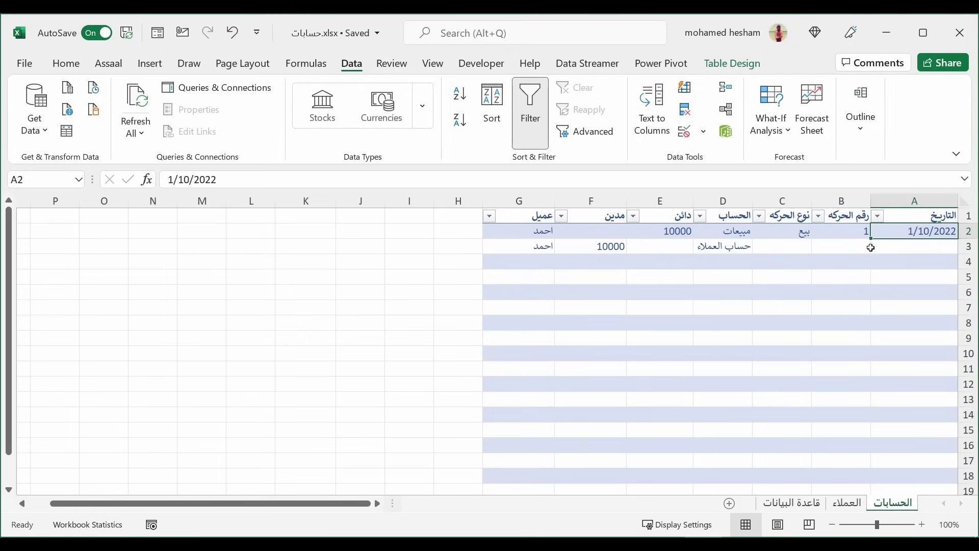
{"action": "key", "text": "ctrl+c"}
{"action": "left_click", "coordinate": [913, 246]}
{"action": "key", "text": "ctrl+v"}
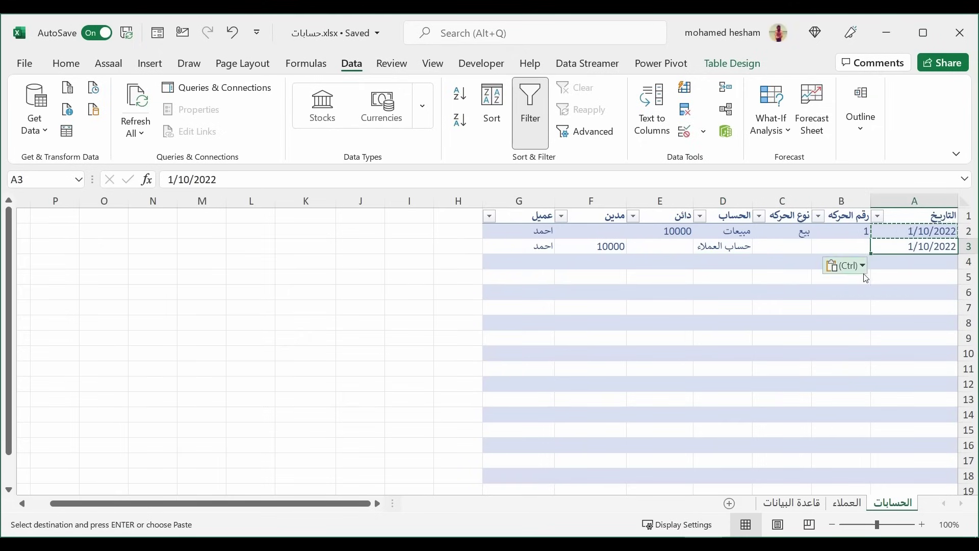
{"action": "key", "text": "Escape"}
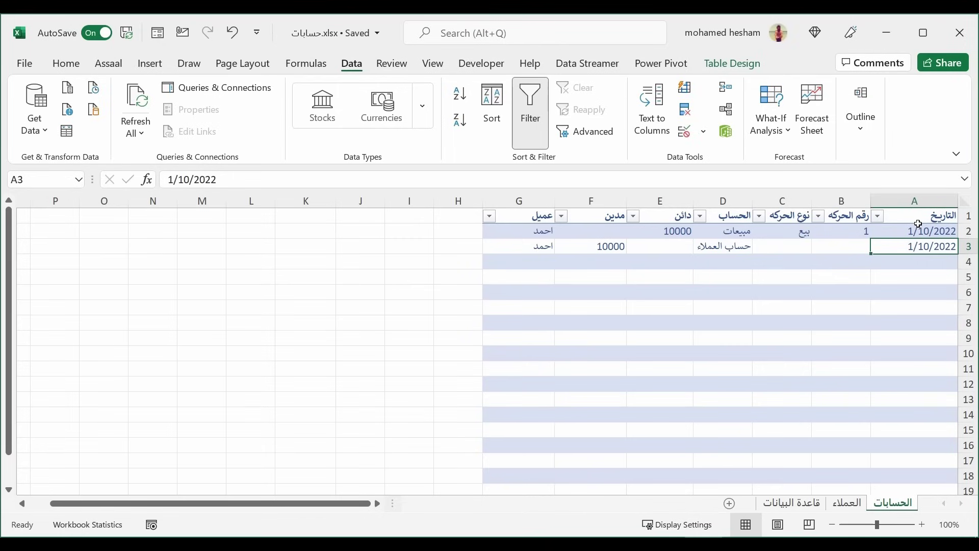
{"action": "left_click", "coordinate": [912, 265]}
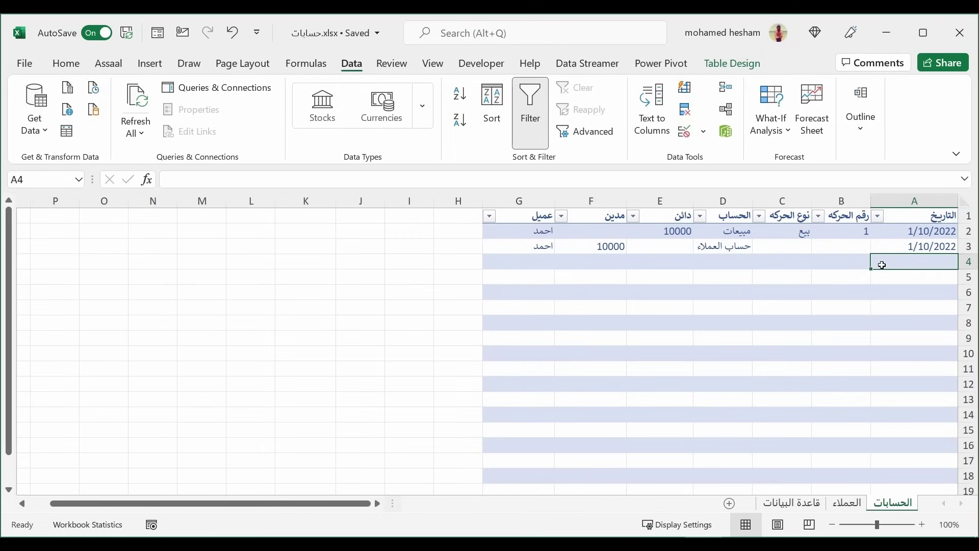
Start entry 2 dated 1/15/2022 with movement type دفعه.
{"action": "type", "text": "1/"}
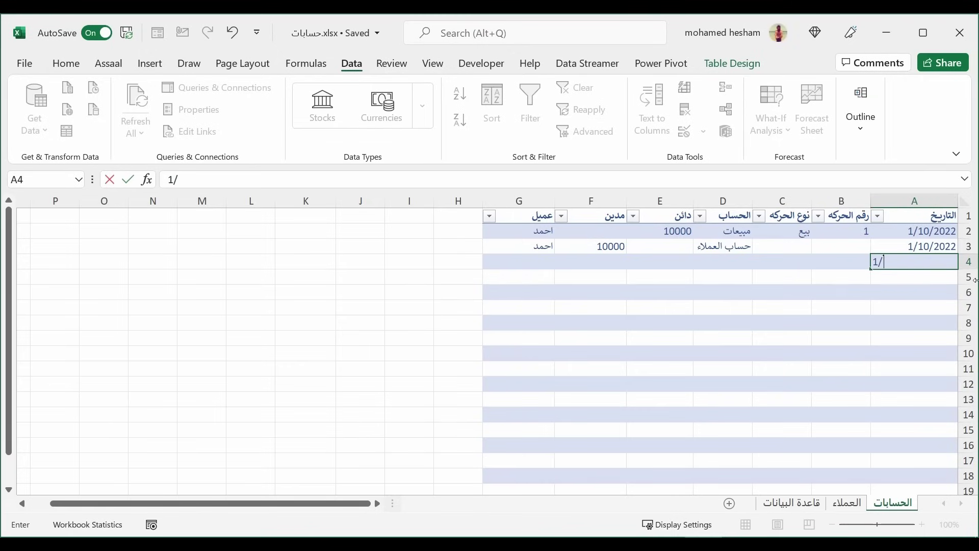
{"action": "type", "text": "15/"}
{"action": "type", "text": "2022"}
{"action": "key", "text": "Tab"}
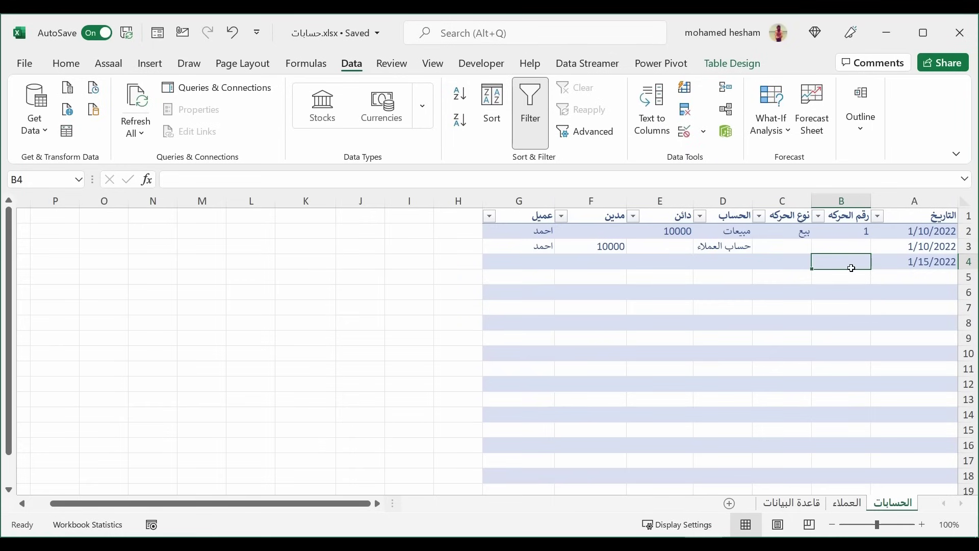
{"action": "type", "text": "2"}
{"action": "key", "text": "Tab"}
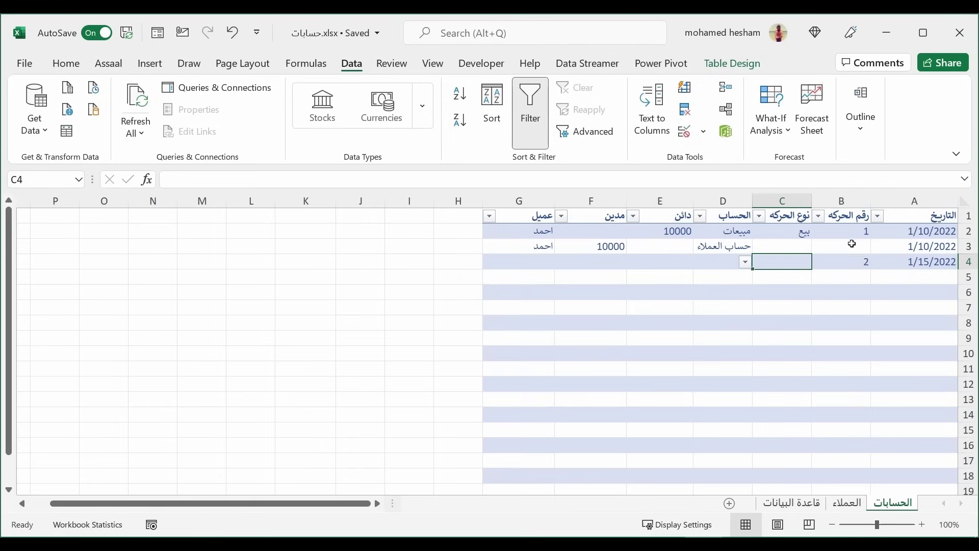
{"action": "left_click", "coordinate": [850, 245]}
{"action": "left_click", "coordinate": [771, 264]}
{"action": "left_click", "coordinate": [745, 262]}
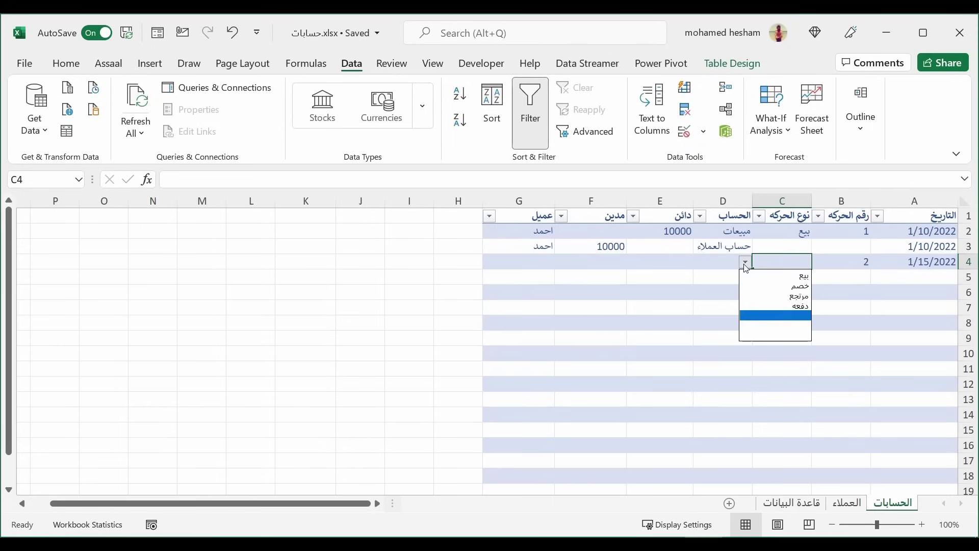
{"action": "left_click", "coordinate": [794, 308]}
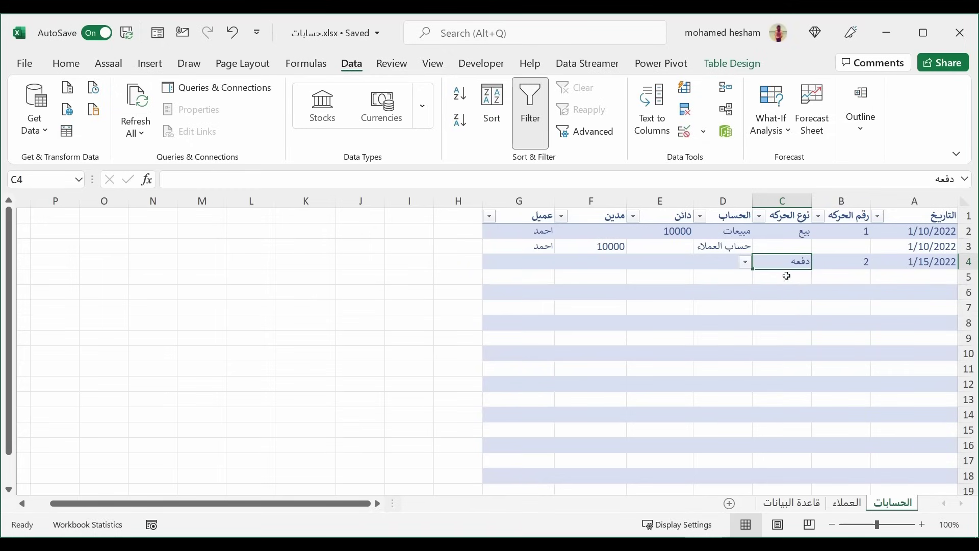
Set D4 to حساب العملاء with a 5000 credit in E4.
{"action": "left_click", "coordinate": [716, 261]}
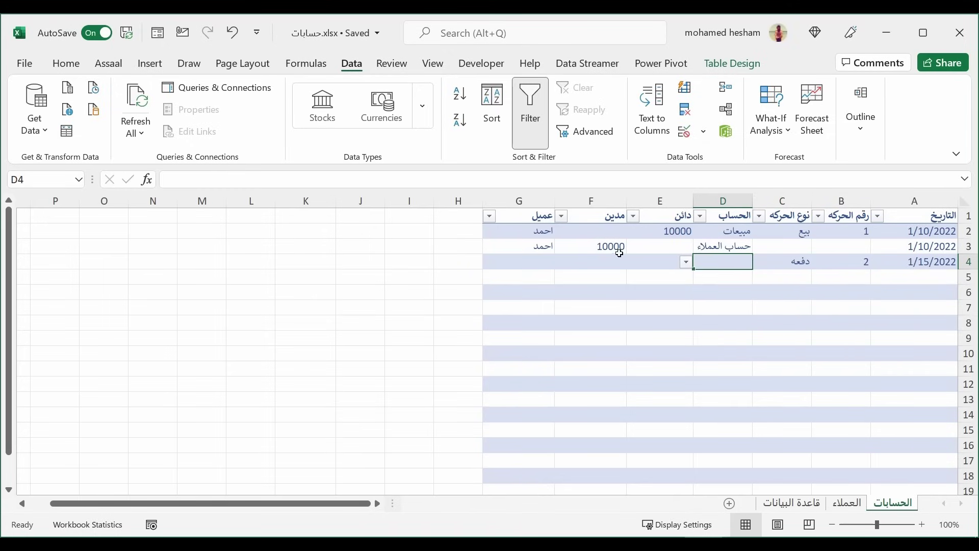
{"action": "left_click", "coordinate": [687, 262]}
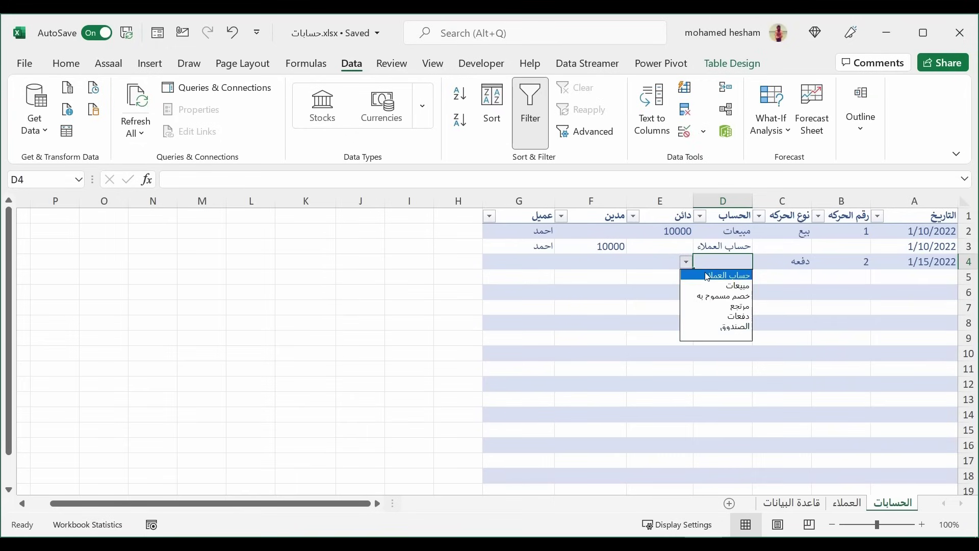
{"action": "left_click", "coordinate": [707, 276]}
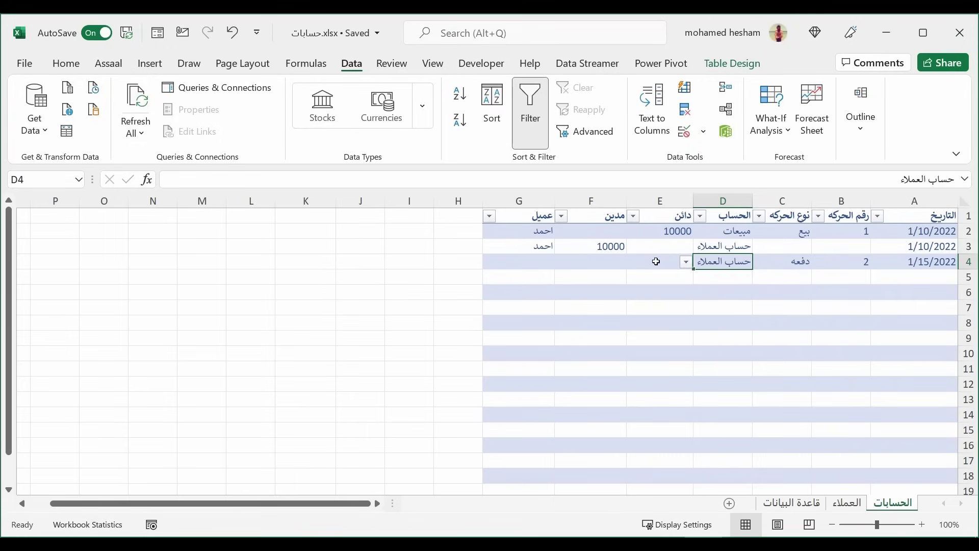
{"action": "left_click", "coordinate": [656, 262]}
{"action": "type", "text": "500"}
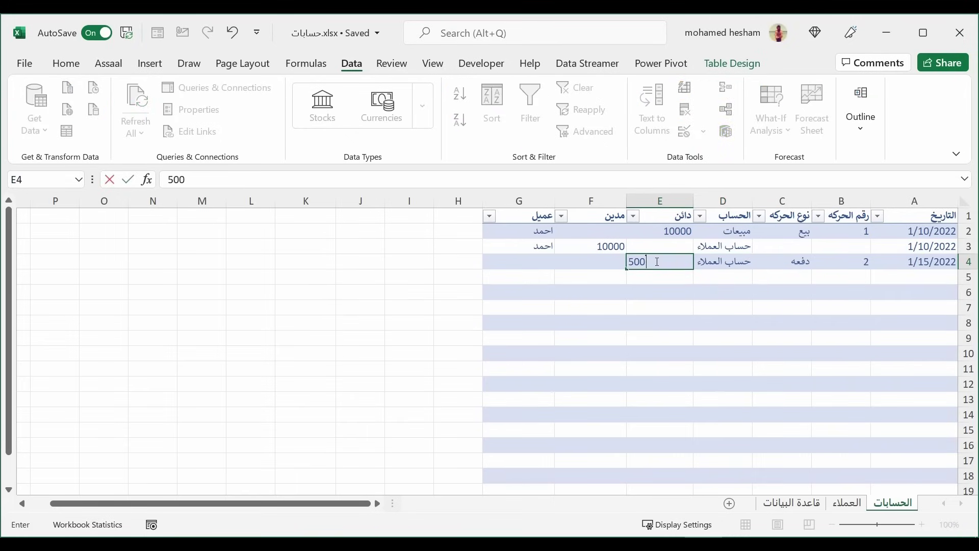
{"action": "type", "text": "0"}
{"action": "key", "text": "Return"}
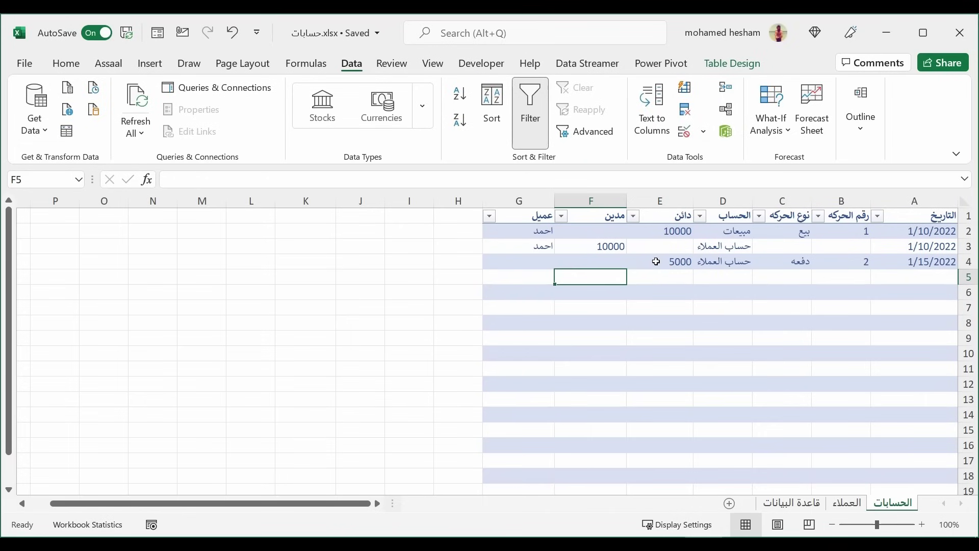
{"action": "type", "text": "5000"}
{"action": "key", "text": "Return"}
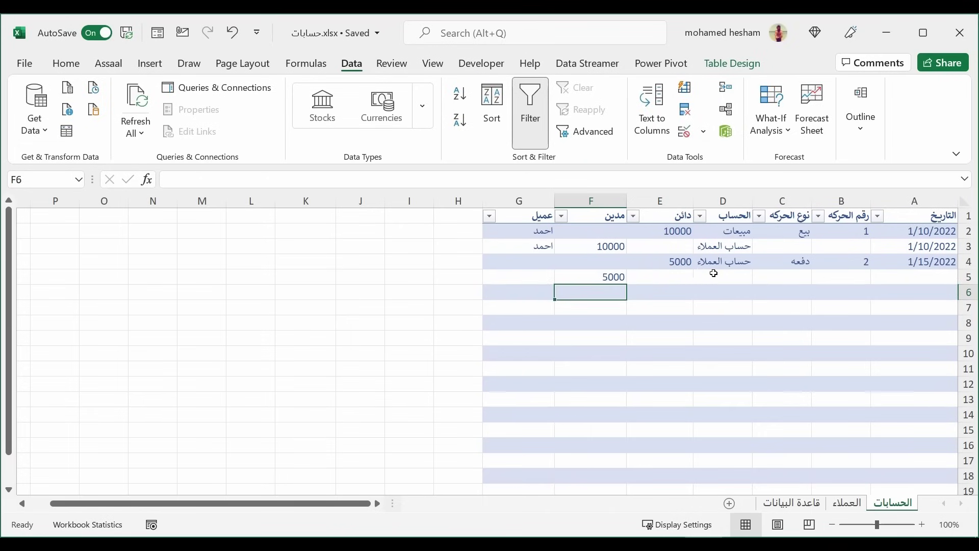
Choose الصندوق as the account in D5.
{"action": "left_click", "coordinate": [713, 274]}
{"action": "left_click", "coordinate": [693, 280]}
{"action": "left_click", "coordinate": [706, 279]}
{"action": "left_click", "coordinate": [686, 280]}
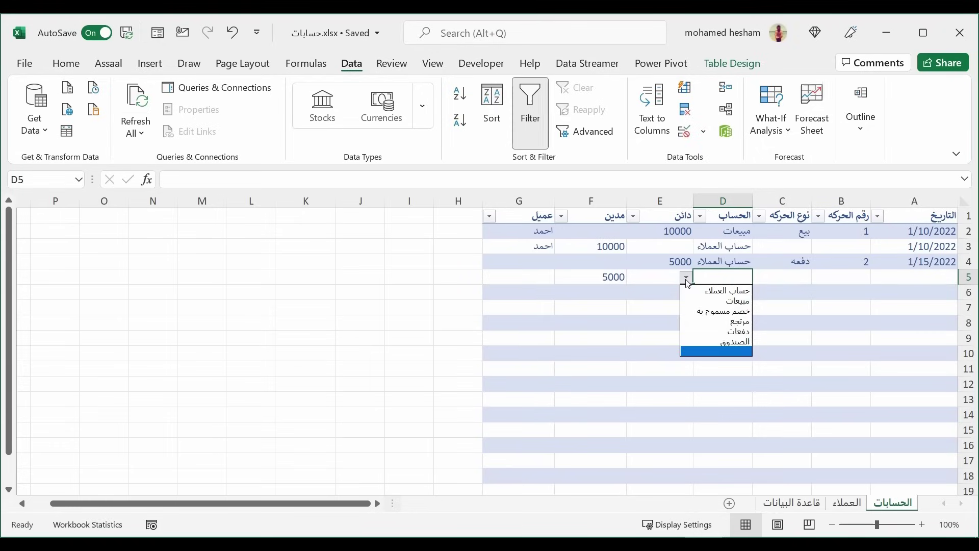
{"action": "left_click", "coordinate": [736, 343]}
{"action": "left_click", "coordinate": [596, 277]}
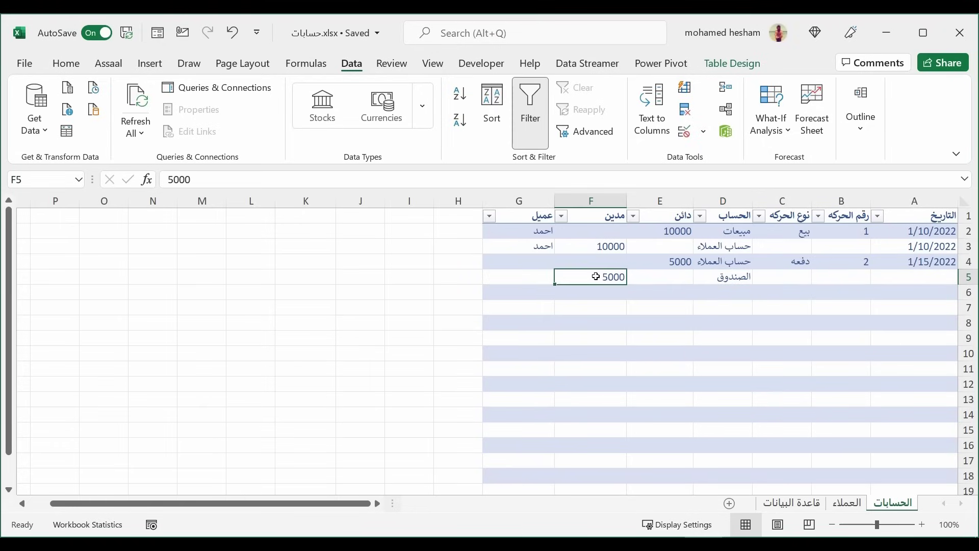
Copy the customer name from G3 into G4 and G5.
{"action": "left_click", "coordinate": [520, 277]}
{"action": "left_click", "coordinate": [540, 259]}
{"action": "left_click", "coordinate": [529, 250]}
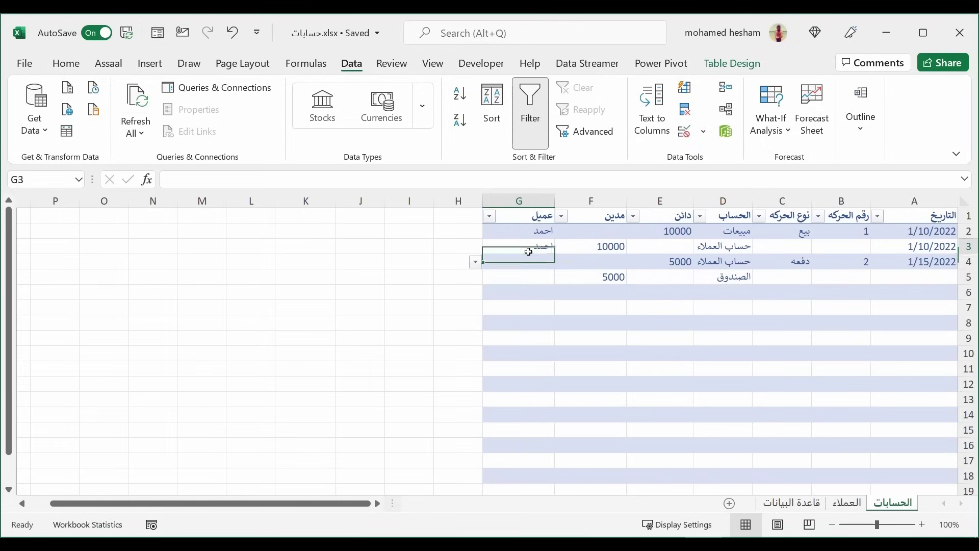
{"action": "key", "text": "ctrl+c"}
{"action": "left_click", "coordinate": [530, 261]}
{"action": "key", "text": "ctrl+v"}
{"action": "left_click", "coordinate": [533, 277]}
{"action": "key", "text": "ctrl+v"}
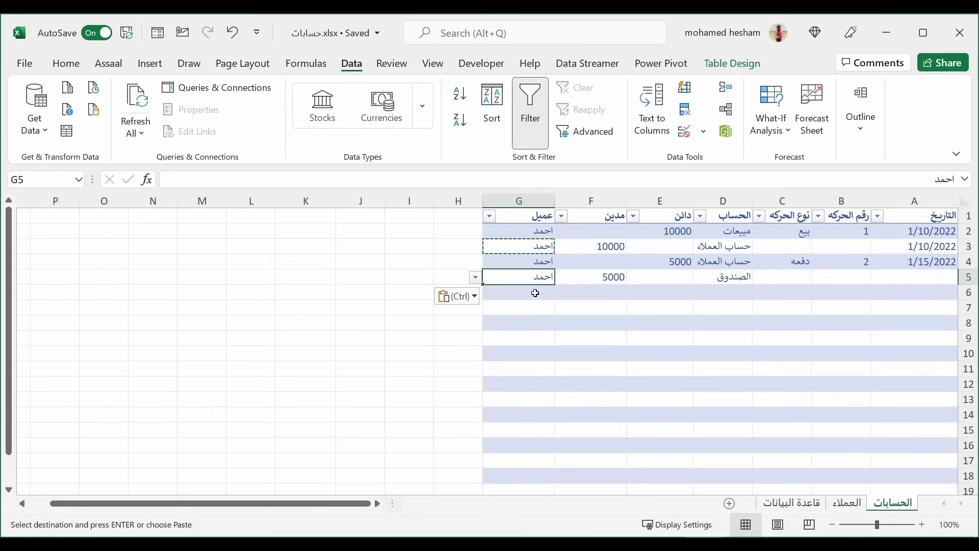
{"action": "key", "text": "Escape"}
Check the accounts already entered in D2 and D3.
{"action": "left_click", "coordinate": [714, 338]}
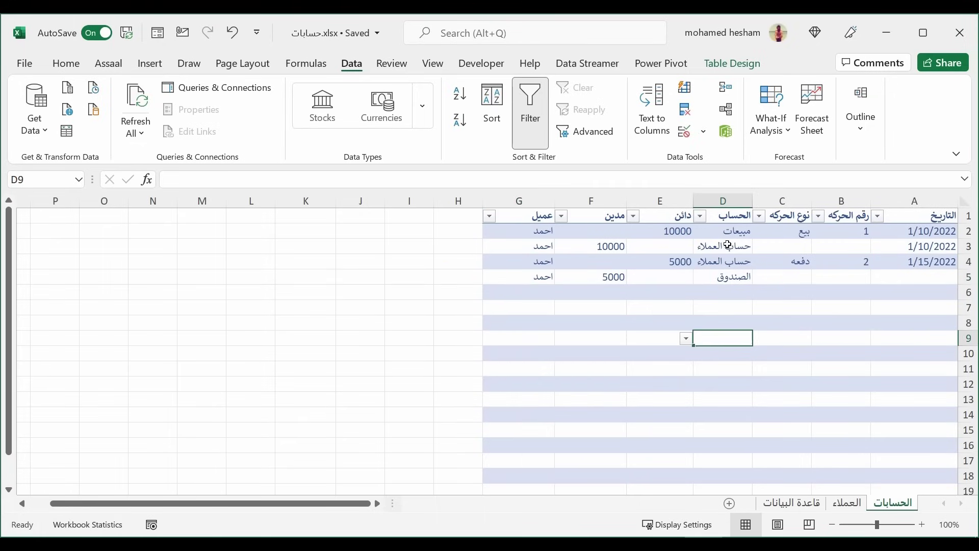
{"action": "left_click", "coordinate": [715, 233]}
{"action": "left_click", "coordinate": [714, 254]}
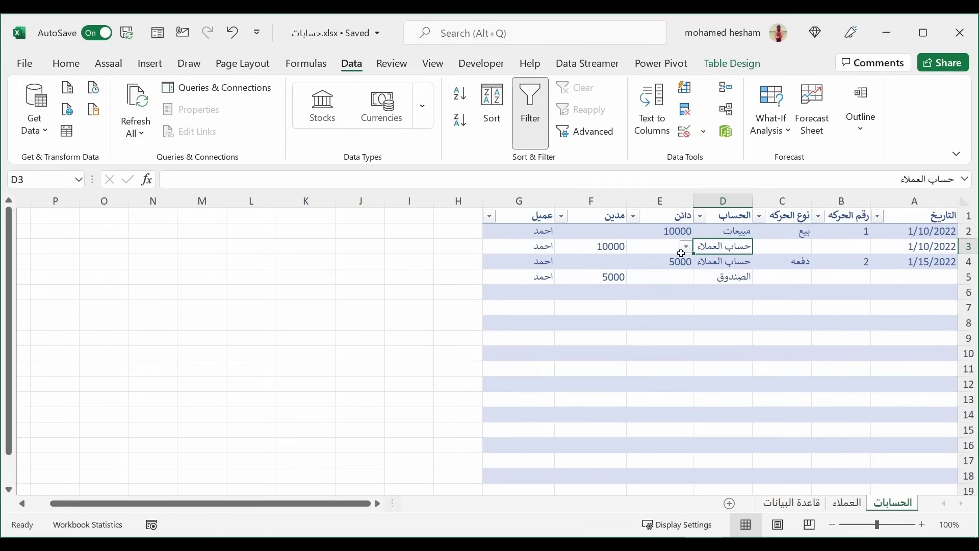
{"action": "left_click", "coordinate": [717, 303]}
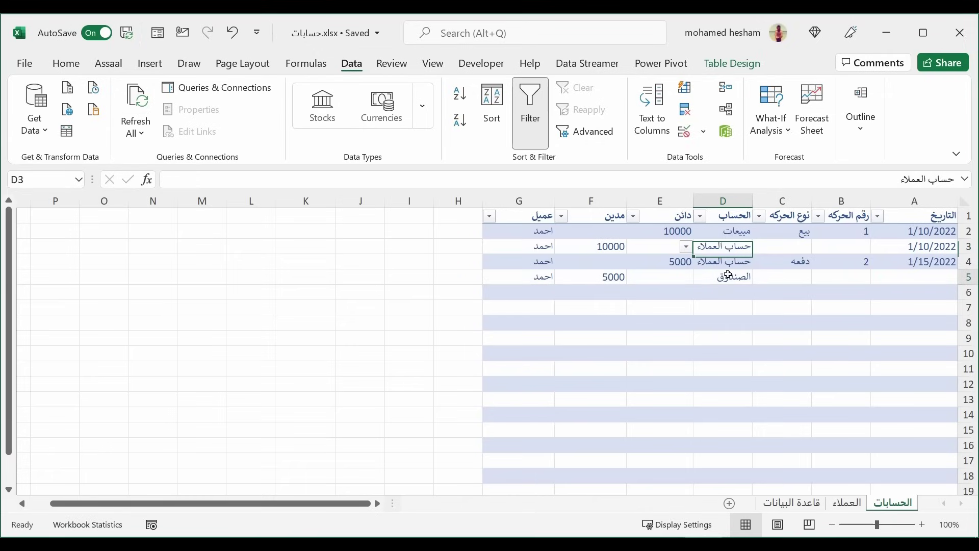
{"action": "left_click", "coordinate": [836, 278]}
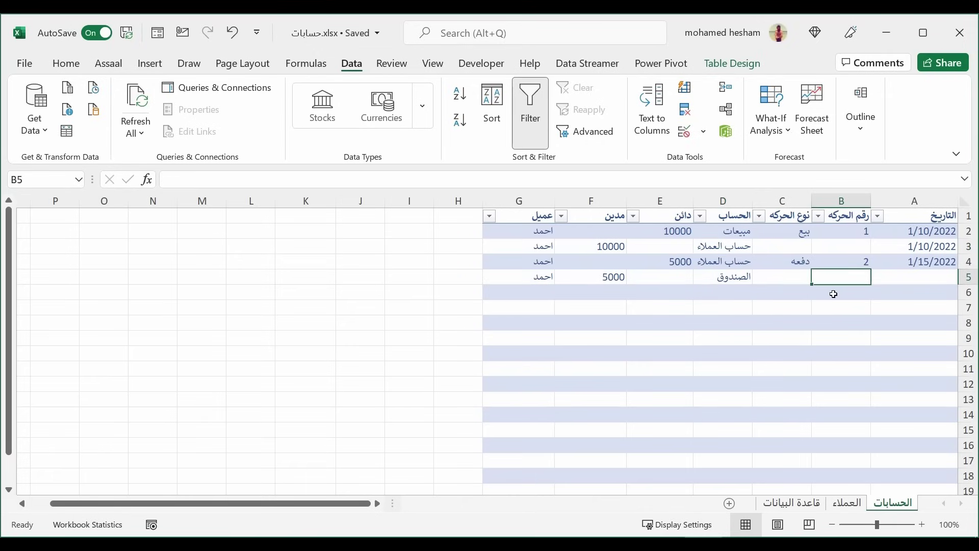
{"action": "left_click", "coordinate": [834, 293]}
Copy the date 1/15/2022 from A4 into A5.
{"action": "left_click", "coordinate": [907, 291]}
{"action": "left_click", "coordinate": [925, 265]}
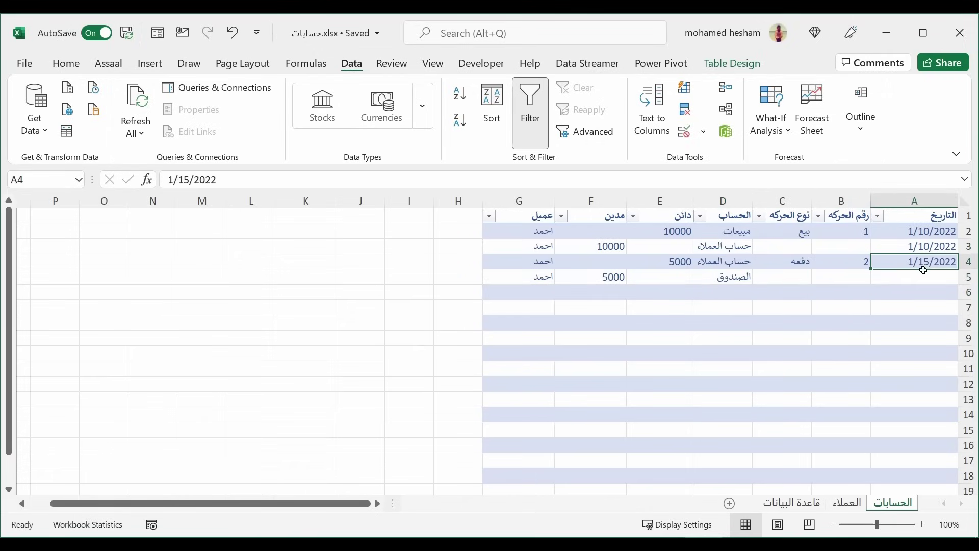
{"action": "key", "text": "ctrl+c"}
{"action": "left_click", "coordinate": [918, 278]}
{"action": "key", "text": "ctrl+v"}
{"action": "left_click", "coordinate": [906, 308]}
{"action": "key", "text": "Escape"}
{"action": "left_click", "coordinate": [910, 292]}
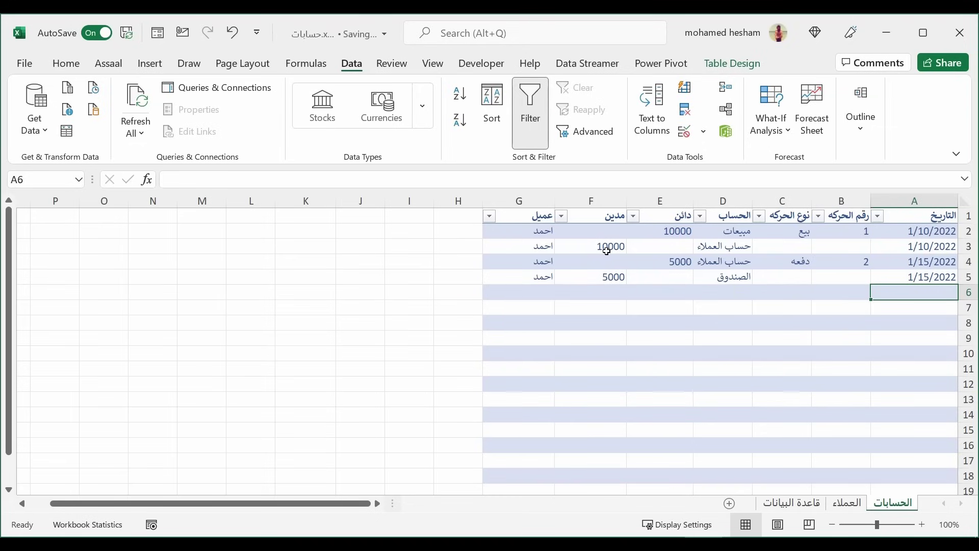
Start entry 3 in row 6 with date 1/25/2022, number 3 and transaction type مرتجع.
{"action": "type", "text": "1/"}
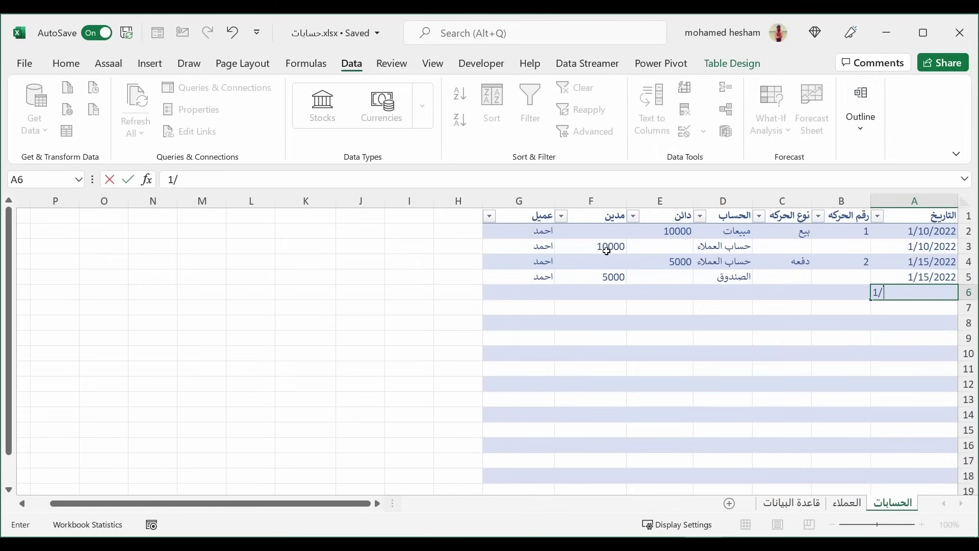
{"action": "type", "text": "25/20"}
{"action": "type", "text": "22"}
{"action": "key", "text": "Tab"}
{"action": "type", "text": "3"}
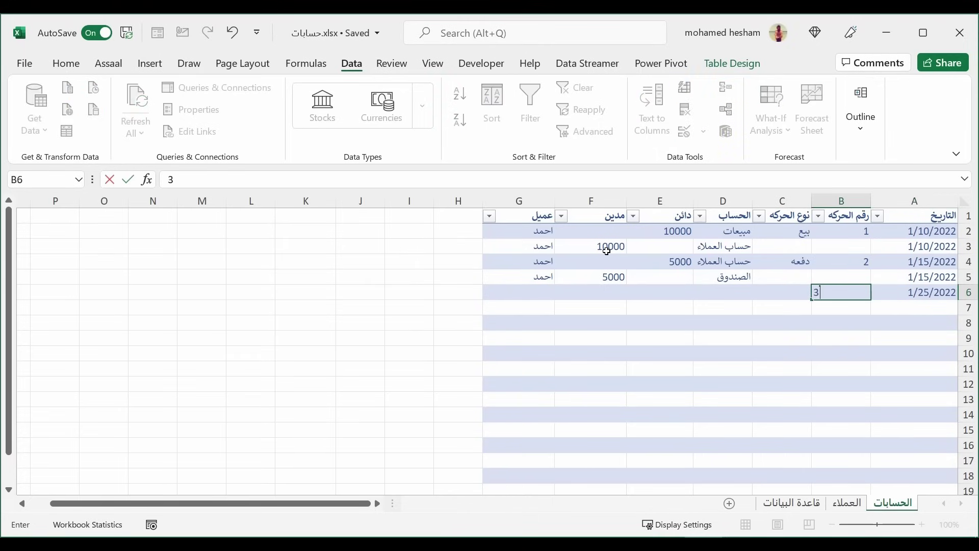
{"action": "key", "text": "Tab"}
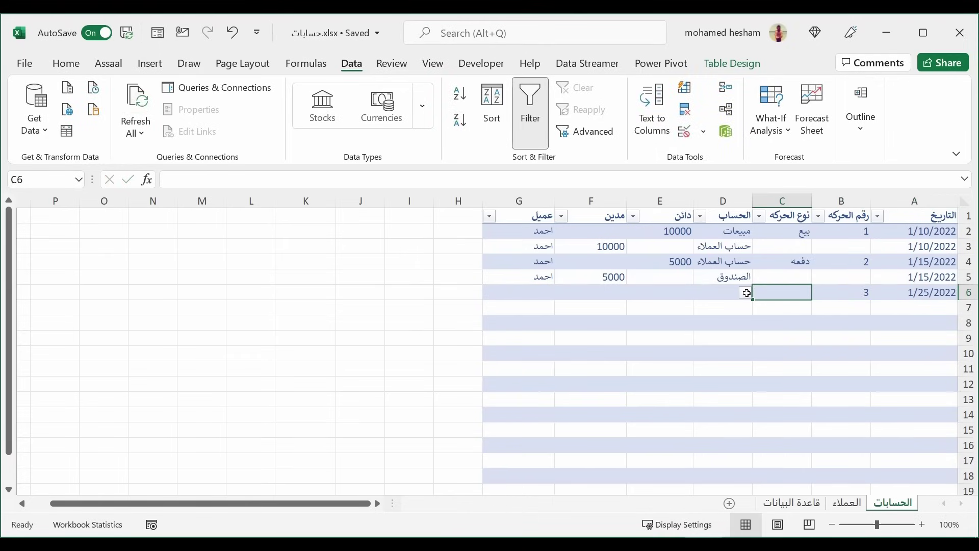
{"action": "left_click", "coordinate": [745, 292]}
{"action": "left_click", "coordinate": [789, 327]}
Set the accounts to مرتجع in D6 and حساب العملاء in D7.
{"action": "left_click", "coordinate": [715, 294]}
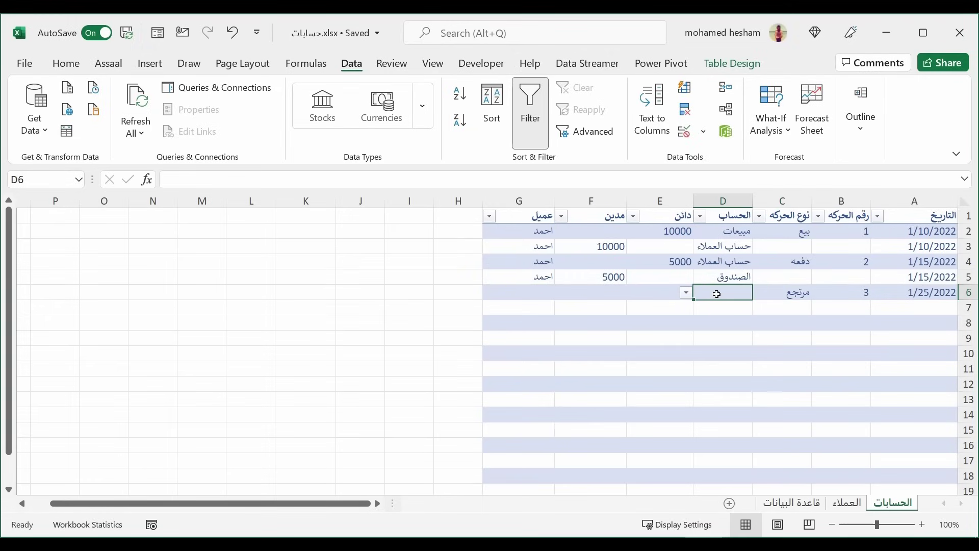
{"action": "left_click", "coordinate": [687, 295]}
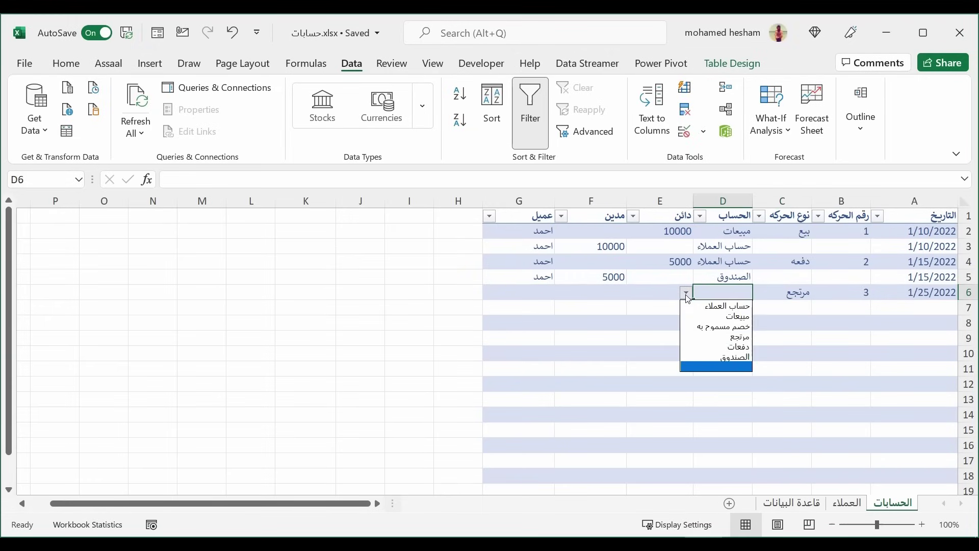
{"action": "left_click", "coordinate": [733, 338]}
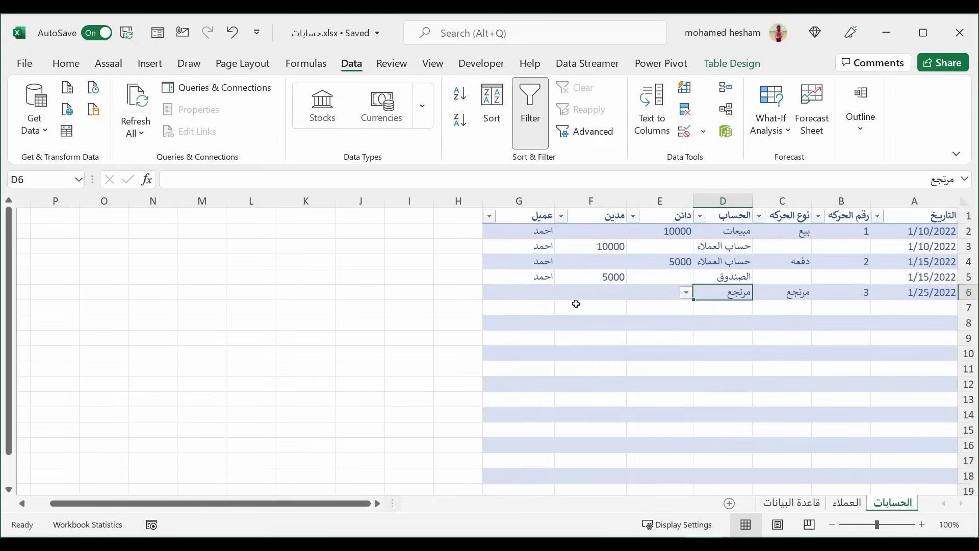
{"action": "left_click", "coordinate": [724, 310]}
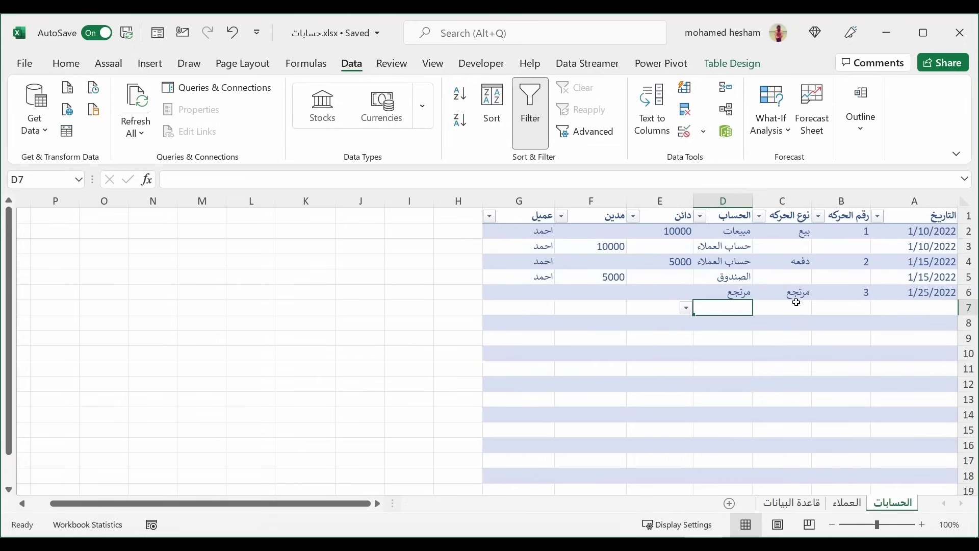
{"action": "left_click", "coordinate": [687, 308]}
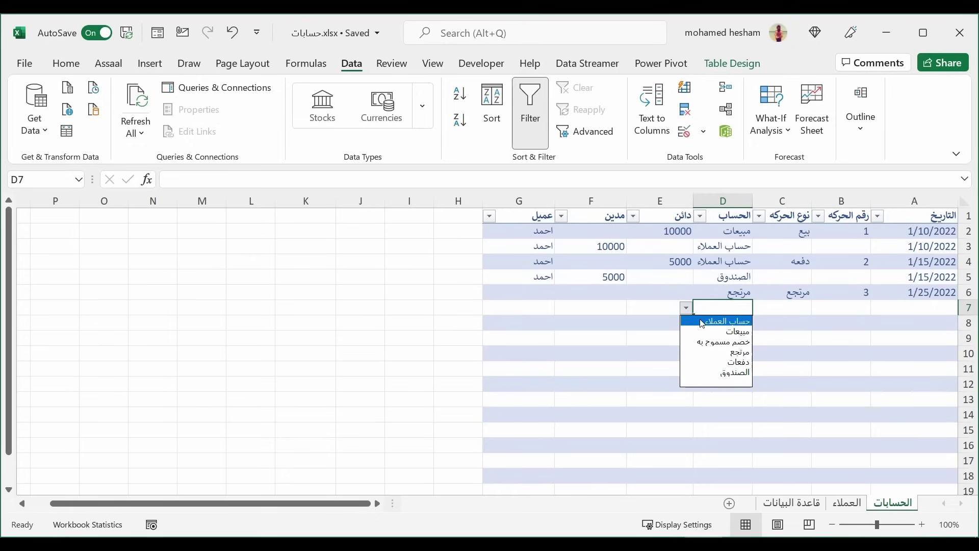
{"action": "left_click", "coordinate": [702, 323]}
Enter 1000 as the credit in E7 and 1000 as the debit in F6.
{"action": "left_click", "coordinate": [655, 331]}
{"action": "left_click", "coordinate": [659, 309]}
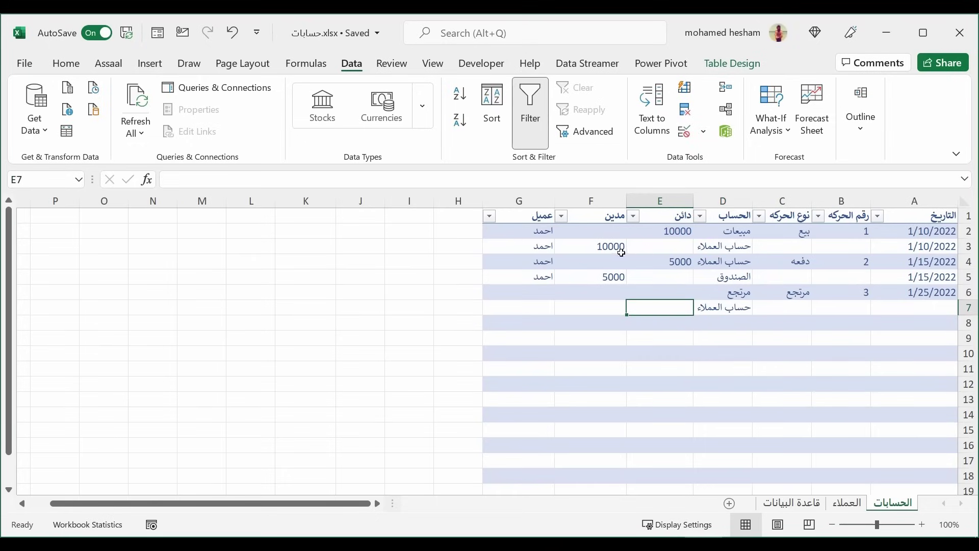
{"action": "left_click", "coordinate": [651, 263]}
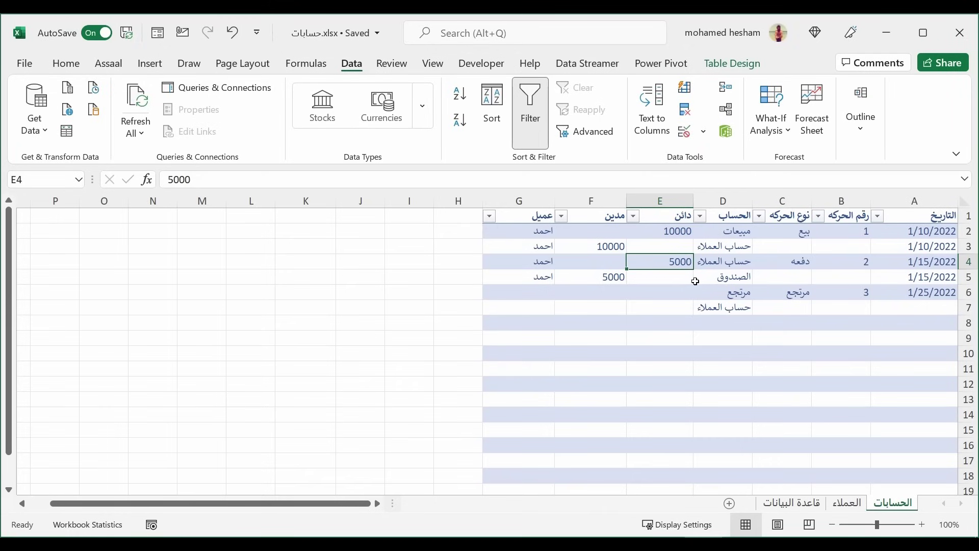
{"action": "key", "text": "Return"}
{"action": "left_click", "coordinate": [607, 280]}
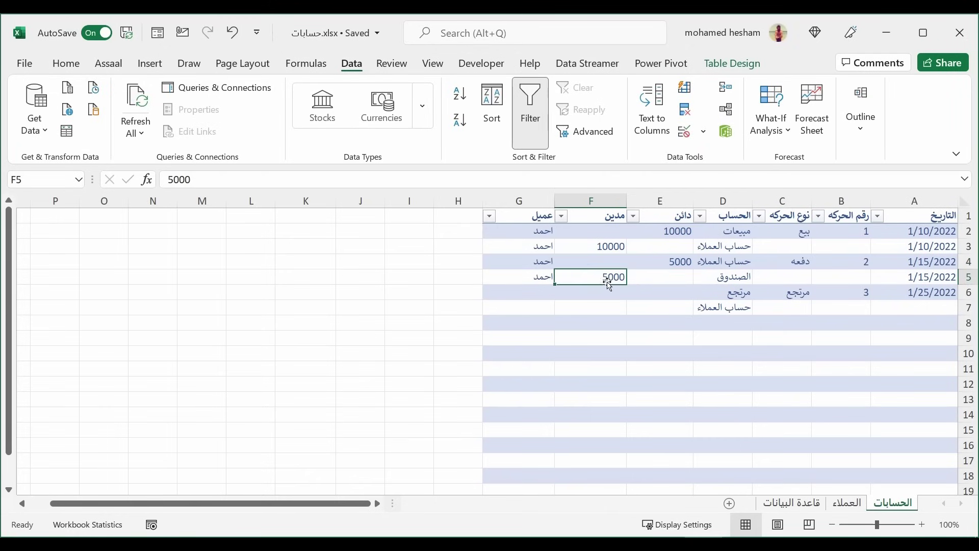
{"action": "left_click", "coordinate": [663, 263]}
{"action": "left_click", "coordinate": [663, 305]}
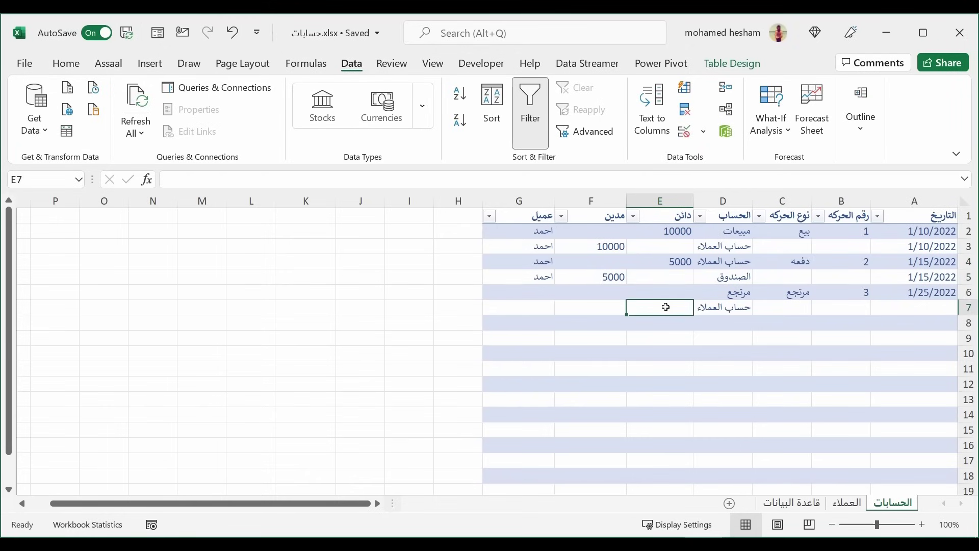
{"action": "type", "text": "100"}
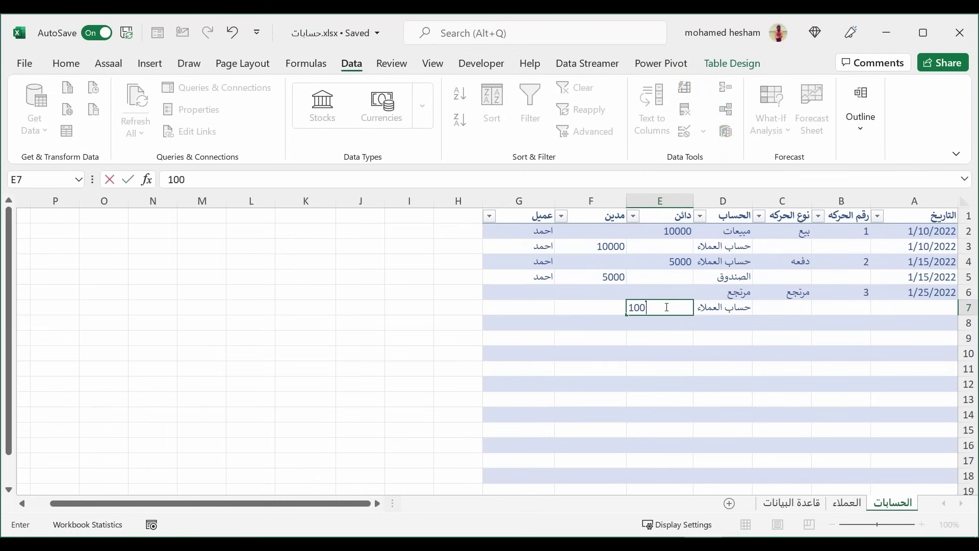
{"action": "type", "text": "0"}
{"action": "key", "text": "Return"}
{"action": "key", "text": "Left"}
{"action": "key", "text": "Up"}
{"action": "key", "text": "Up"}
{"action": "key", "text": "Up"}
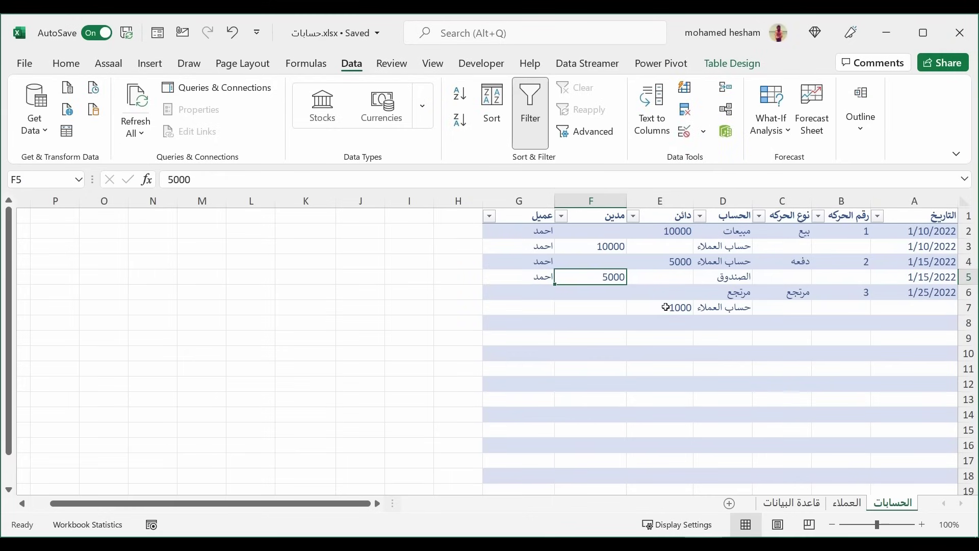
{"action": "key", "text": "Down"}
{"action": "type", "text": "1000"}
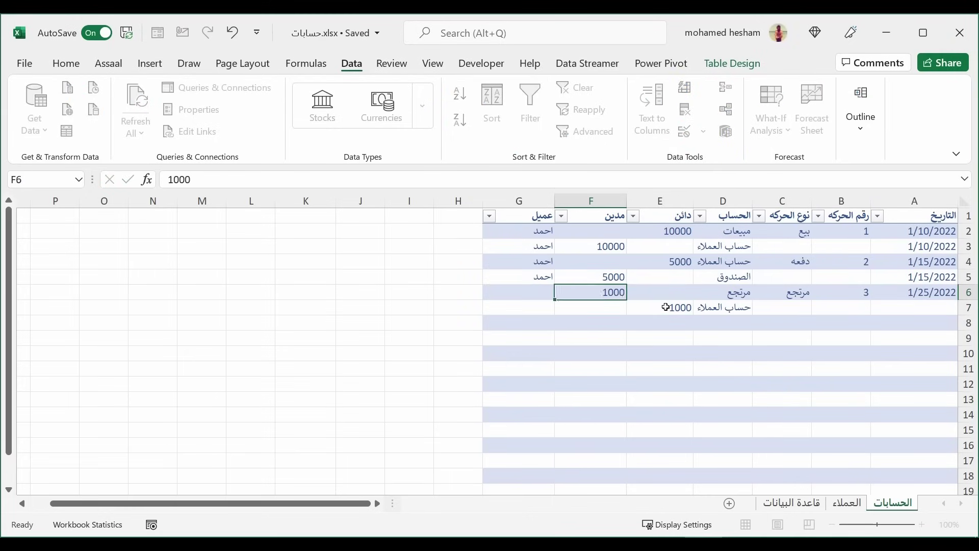
{"action": "key", "text": "Return"}
Copy the customer name from G5 into G6:G7.
{"action": "left_click", "coordinate": [529, 275]}
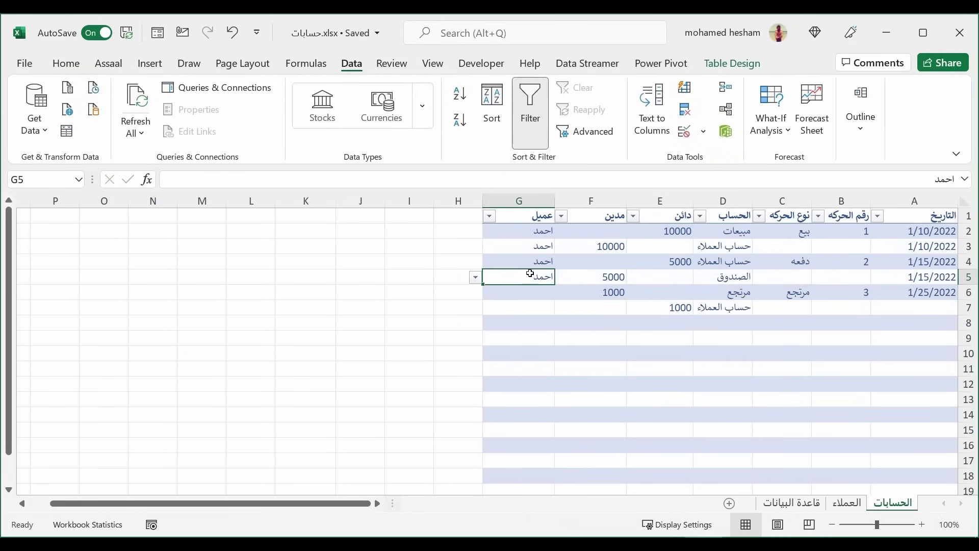
{"action": "key", "text": "ctrl+c"}
{"action": "left_click_drag", "start_coordinate": [513, 291], "coordinate": [523, 306]}
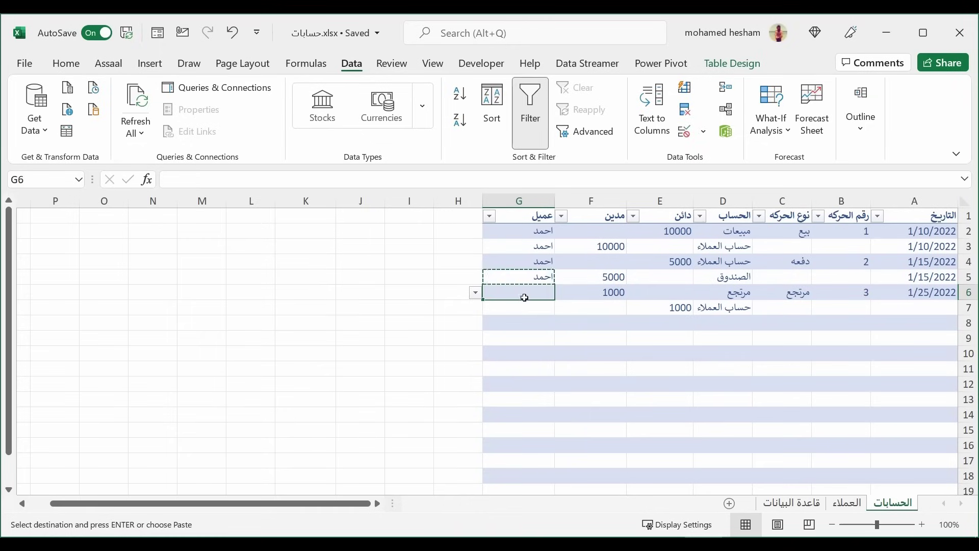
{"action": "key", "text": "ctrl+v"}
{"action": "left_click", "coordinate": [694, 357]}
{"action": "key", "text": "Escape"}
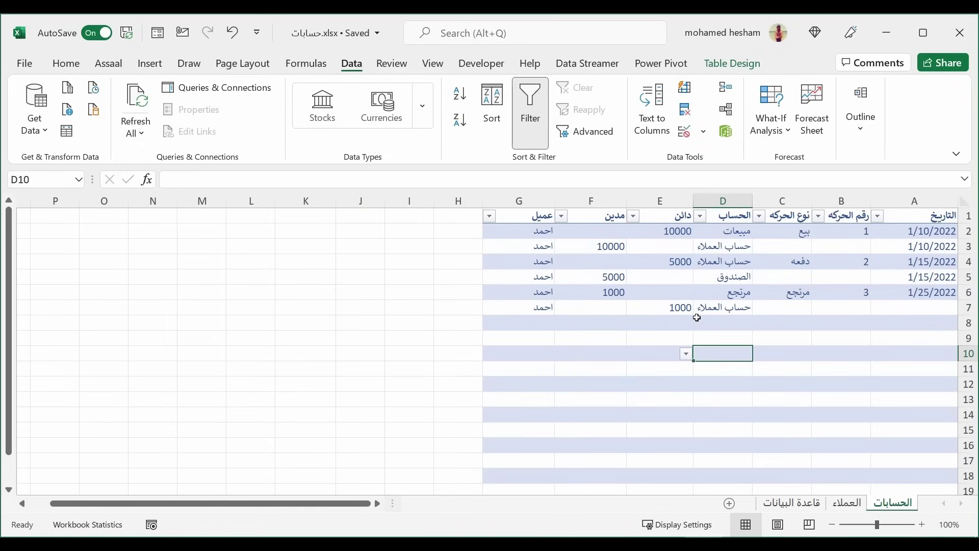
Review the transaction type, accounts and amounts in rows 6–7.
{"action": "left_click", "coordinate": [784, 296]}
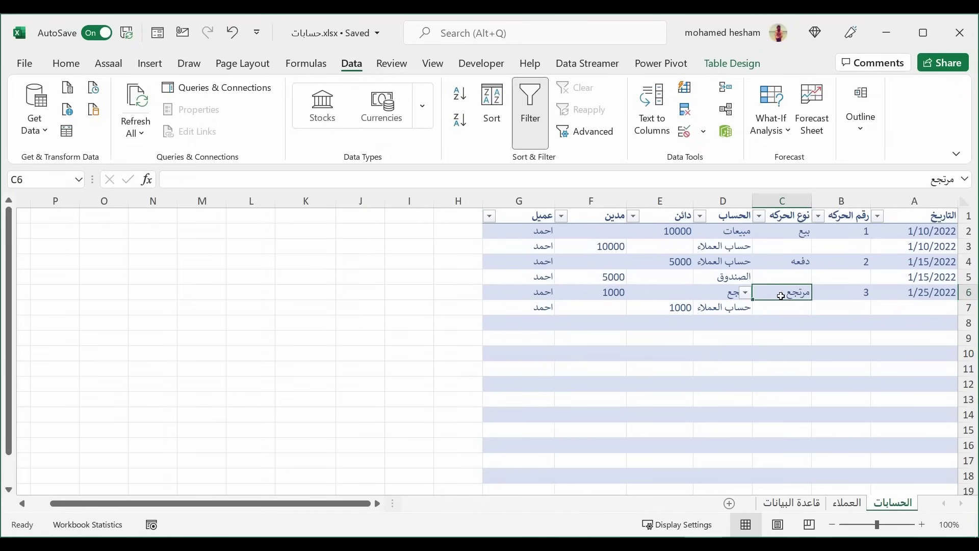
{"action": "left_click", "coordinate": [729, 296]}
{"action": "left_click", "coordinate": [708, 312]}
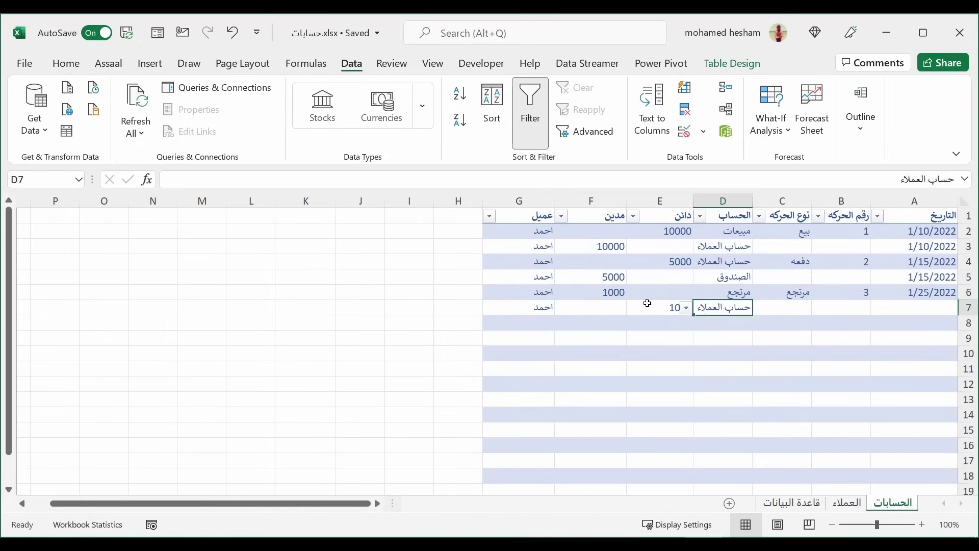
{"action": "left_click", "coordinate": [647, 305]}
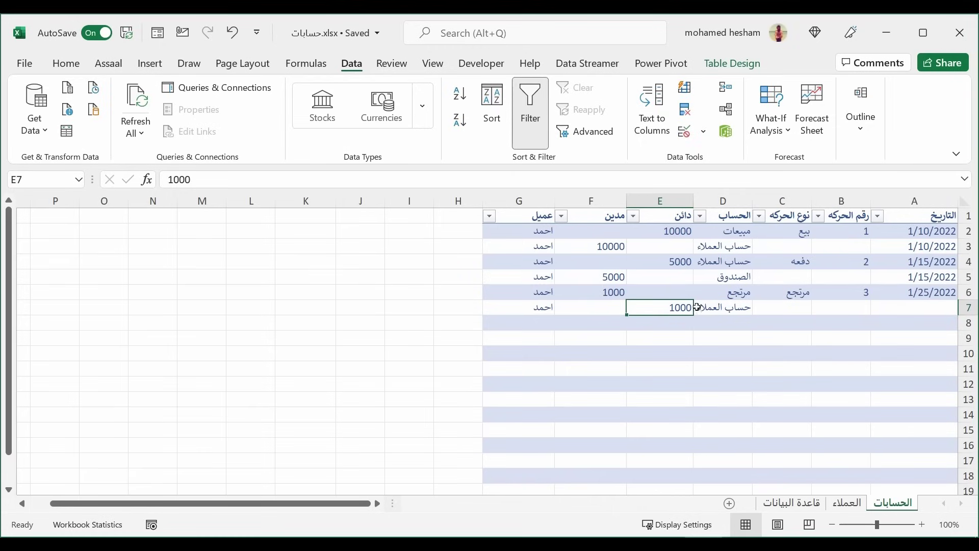
{"action": "left_click", "coordinate": [614, 296]}
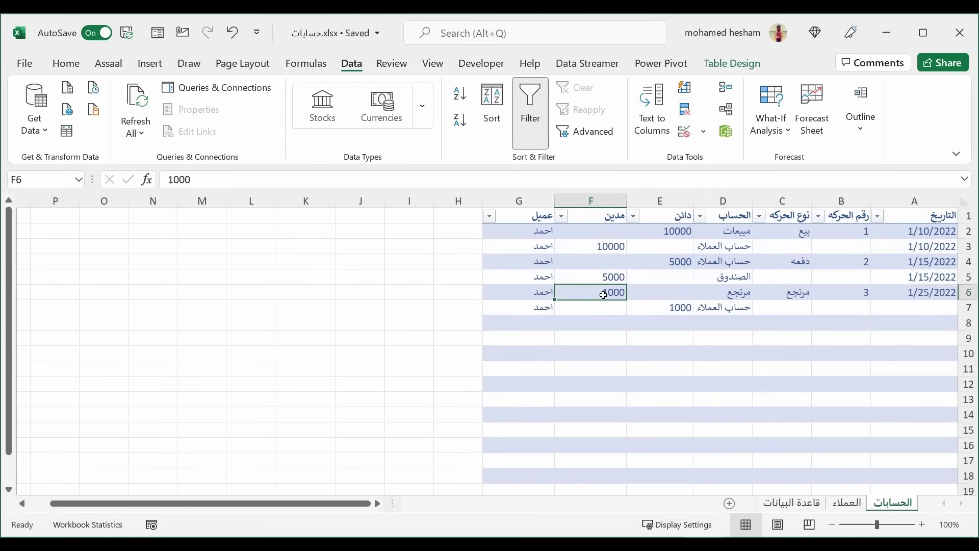
Copy the 1/25/2022 date from A6 into A7.
{"action": "left_click", "coordinate": [934, 304]}
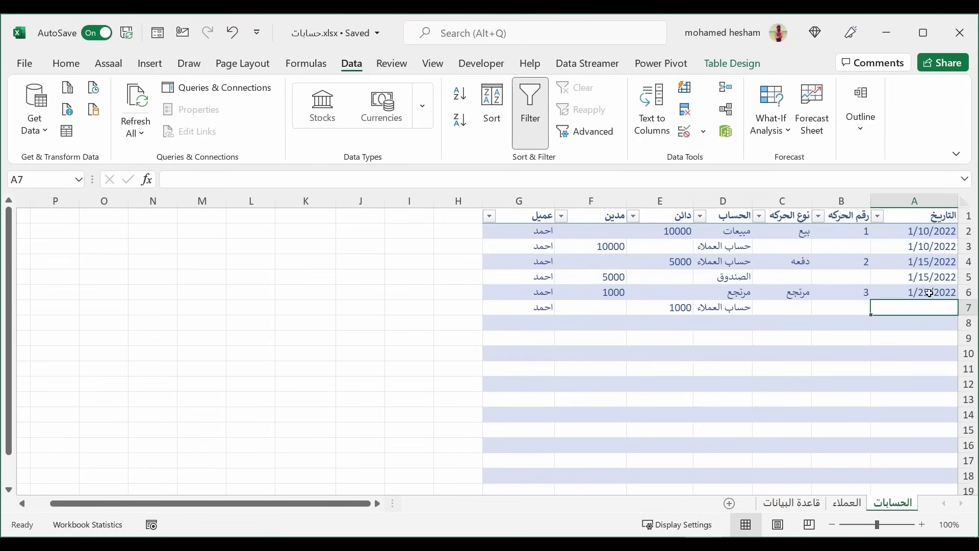
{"action": "left_click", "coordinate": [929, 290]}
{"action": "key", "text": "ctrl+c"}
{"action": "left_click", "coordinate": [928, 305]}
{"action": "key", "text": "ctrl+v"}
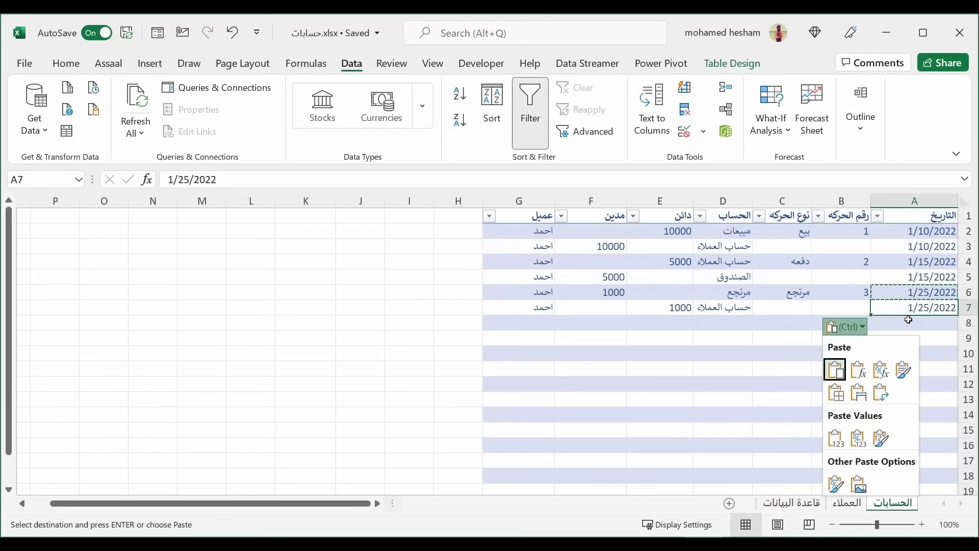
{"action": "left_click", "coordinate": [905, 354]}
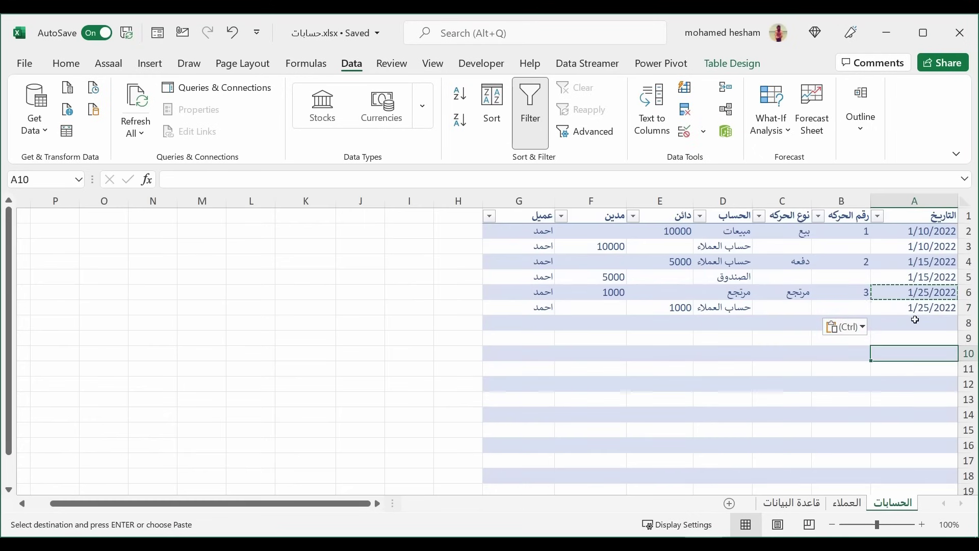
{"action": "left_click", "coordinate": [907, 322]}
{"action": "key", "text": "Escape"}
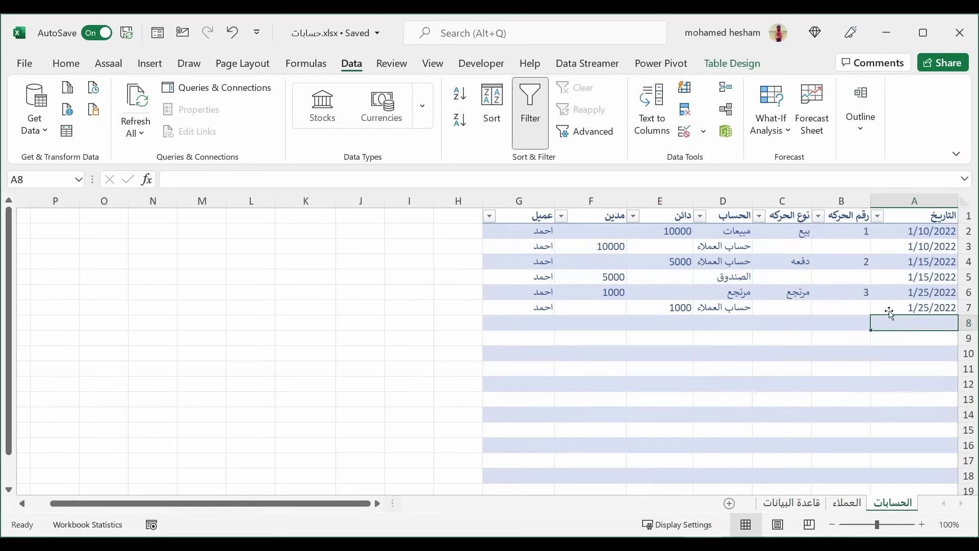
{"action": "left_click", "coordinate": [717, 292]}
{"action": "left_click", "coordinate": [713, 308]}
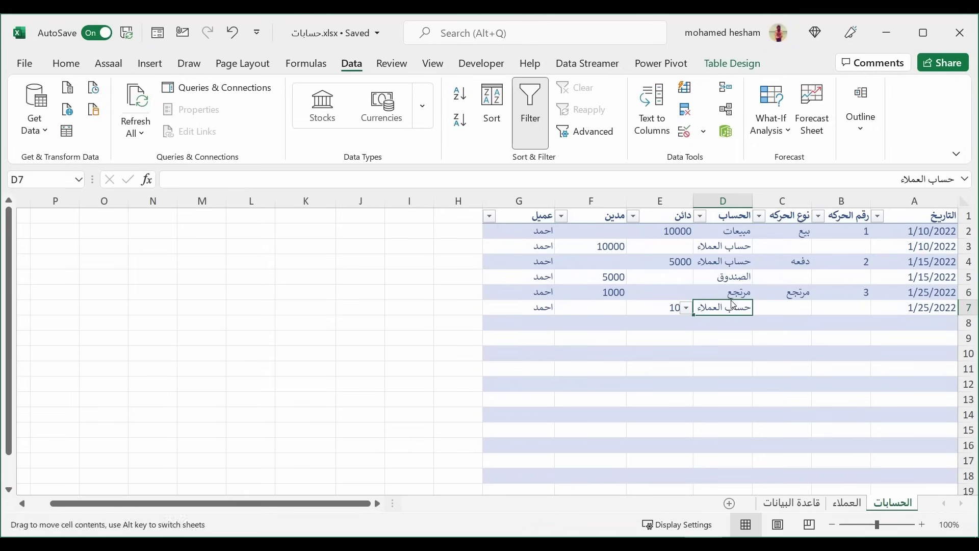
{"action": "left_click", "coordinate": [906, 324]}
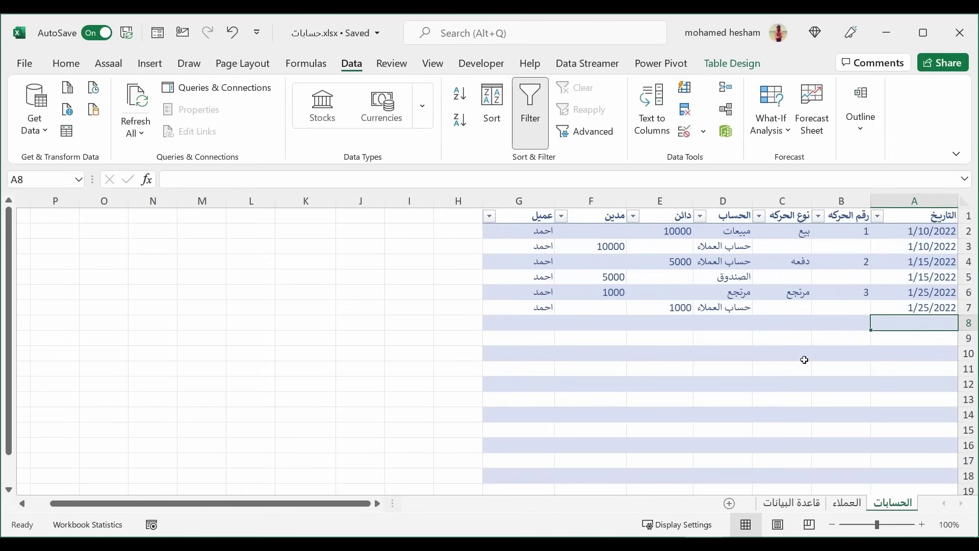
Start entry 4 in row 8 with date 1/29/2022, number 4 and type خصم.
{"action": "type", "text": "1/"}
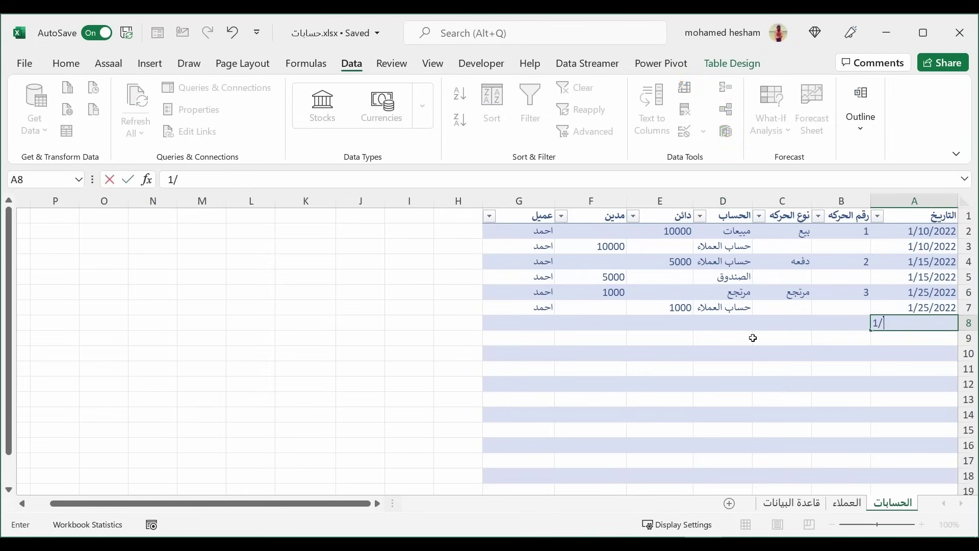
{"action": "type", "text": "29/"}
{"action": "type", "text": "2022"}
{"action": "key", "text": "Tab"}
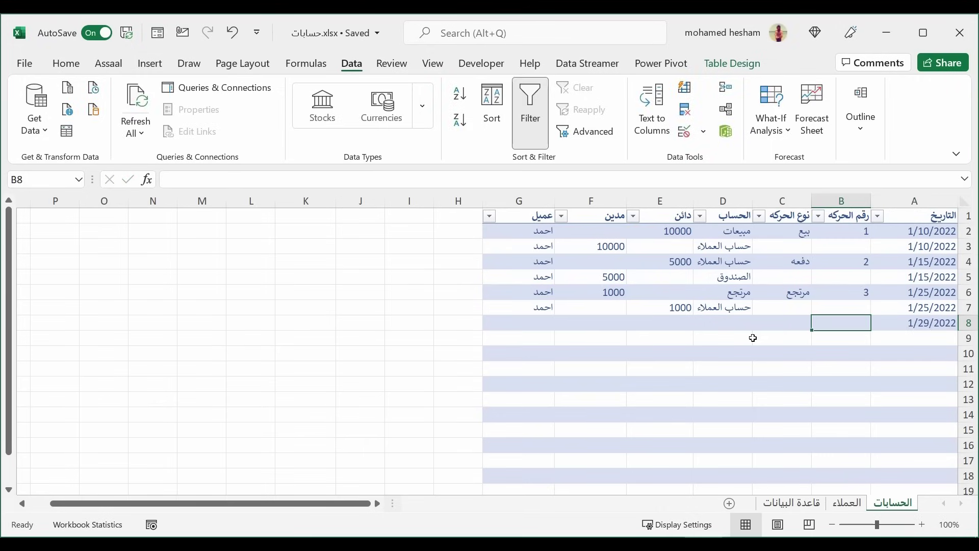
{"action": "type", "text": "4"}
{"action": "key", "text": "Tab"}
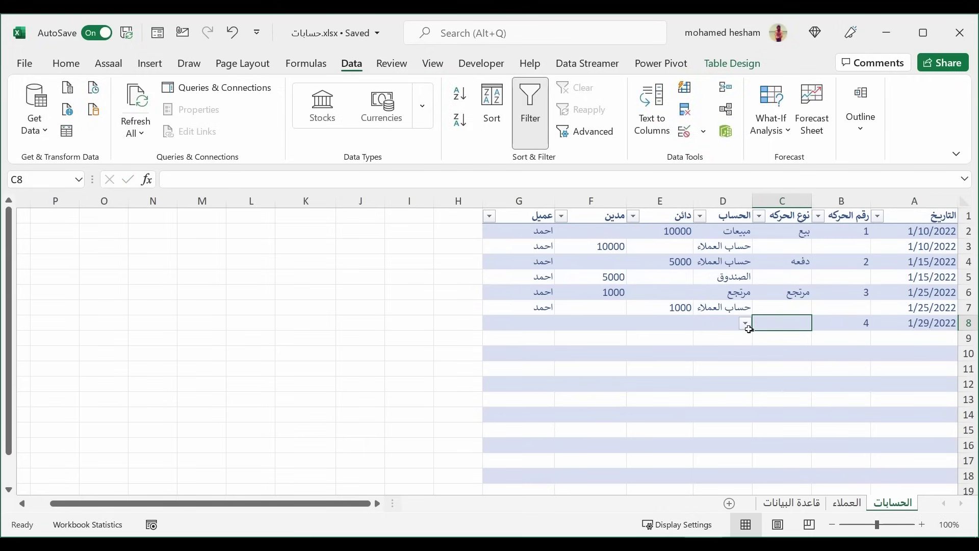
{"action": "left_click", "coordinate": [746, 325]}
{"action": "left_click", "coordinate": [767, 352]}
Set the accounts to حساب العملاء in D8 and خصم مسموح به in D9.
{"action": "left_click", "coordinate": [732, 347]}
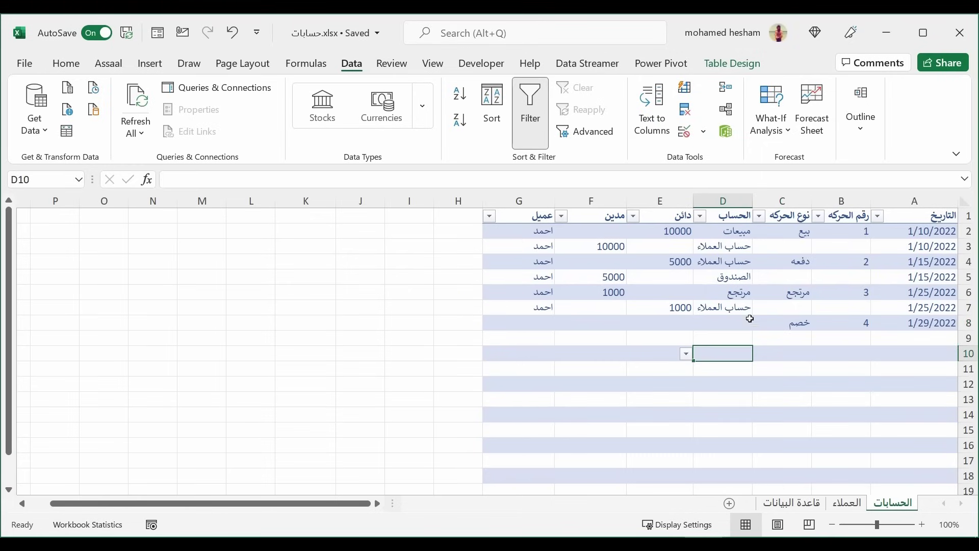
{"action": "left_click", "coordinate": [702, 323]}
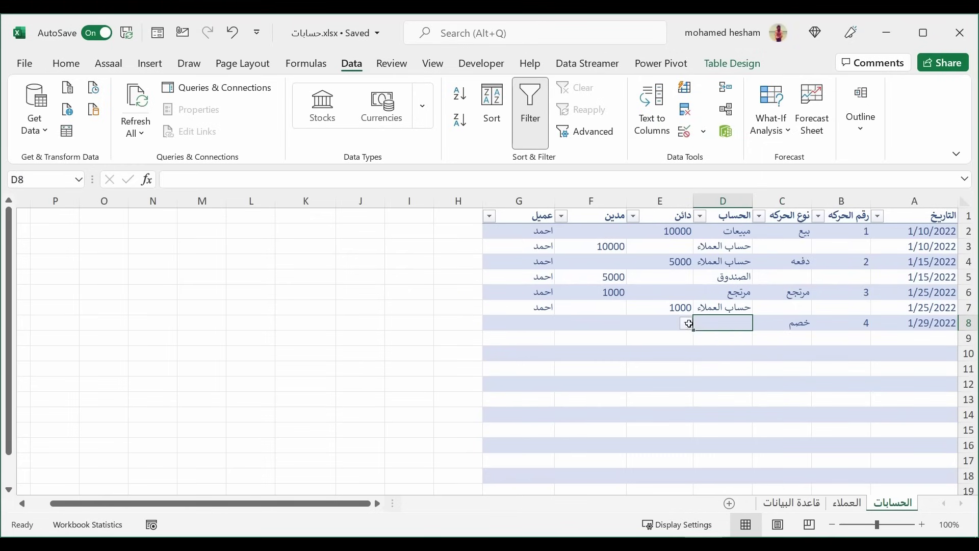
{"action": "left_click", "coordinate": [689, 323]}
{"action": "left_click", "coordinate": [709, 337]}
{"action": "left_click", "coordinate": [712, 339]}
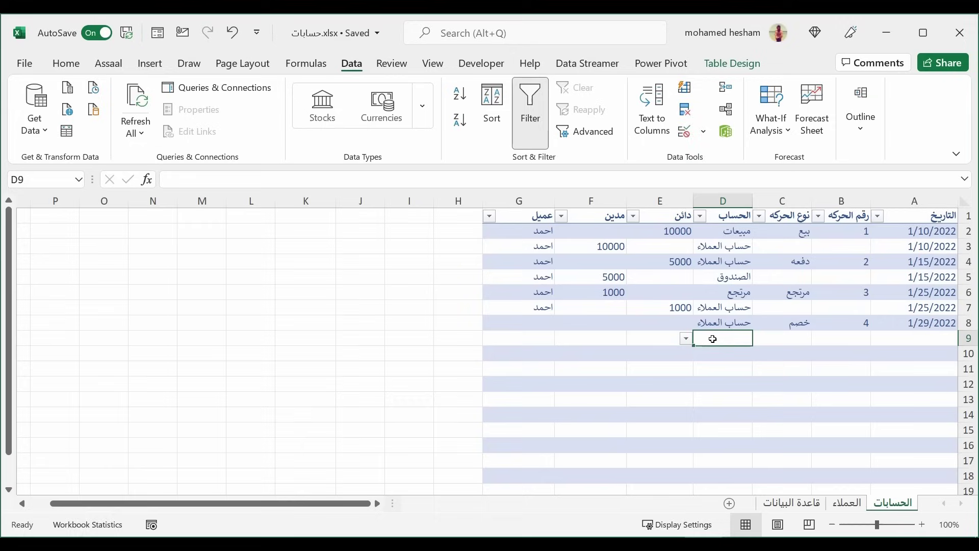
{"action": "left_click", "coordinate": [686, 341]}
{"action": "left_click", "coordinate": [725, 371]}
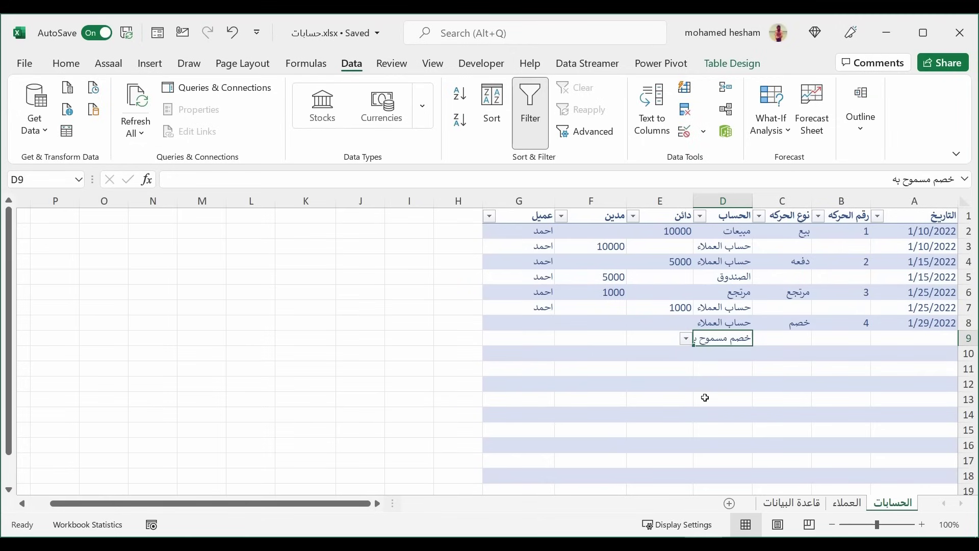
Enter 1000 as the credit in E8 and 1000 as the debit in F9.
{"action": "left_click", "coordinate": [653, 351]}
{"action": "left_click", "coordinate": [660, 323]}
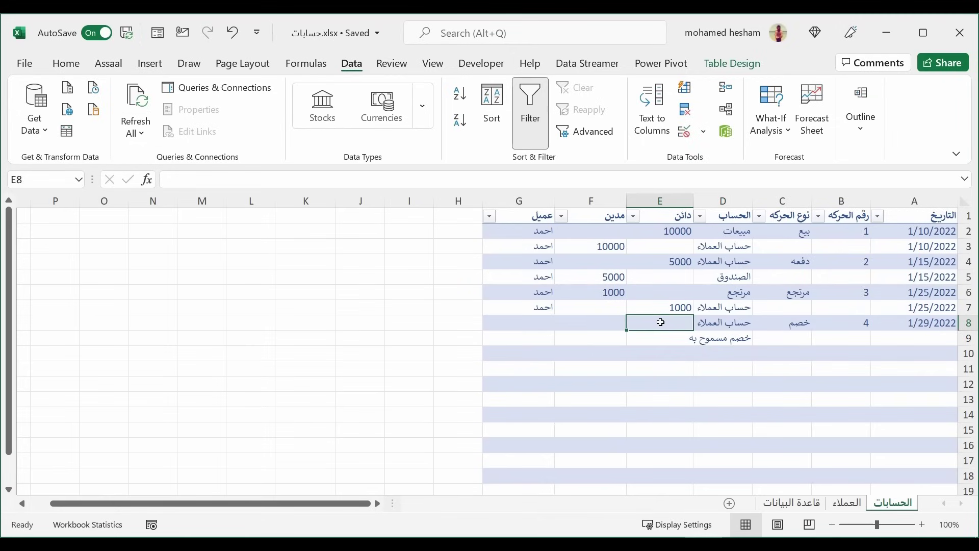
{"action": "type", "text": "1000"}
{"action": "key", "text": "Return"}
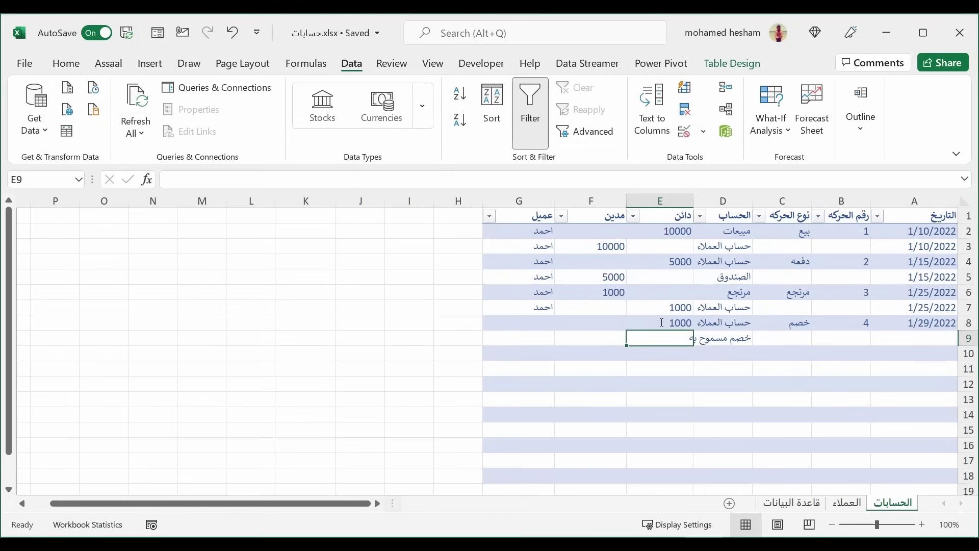
{"action": "key", "text": "Tab"}
{"action": "type", "text": "1"}
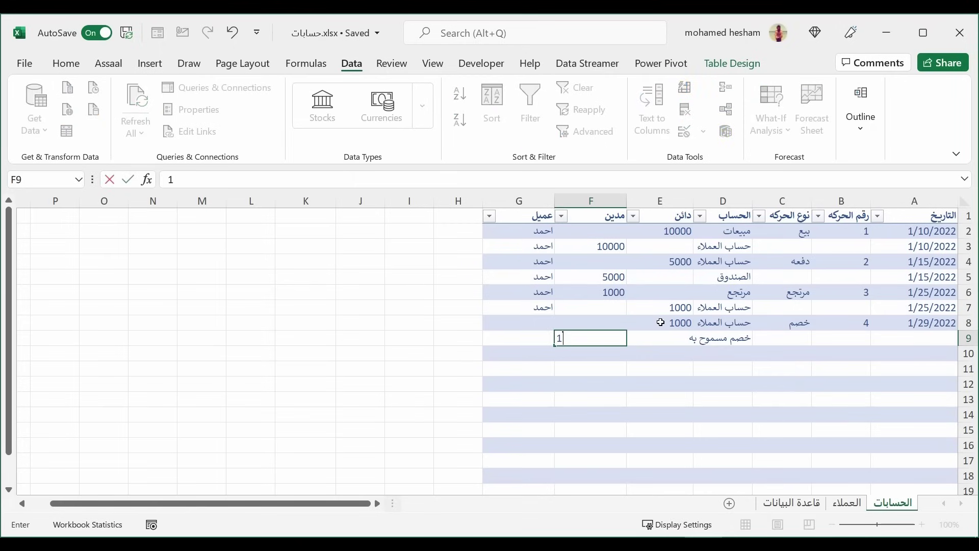
{"action": "type", "text": "000"}
{"action": "key", "text": "Return"}
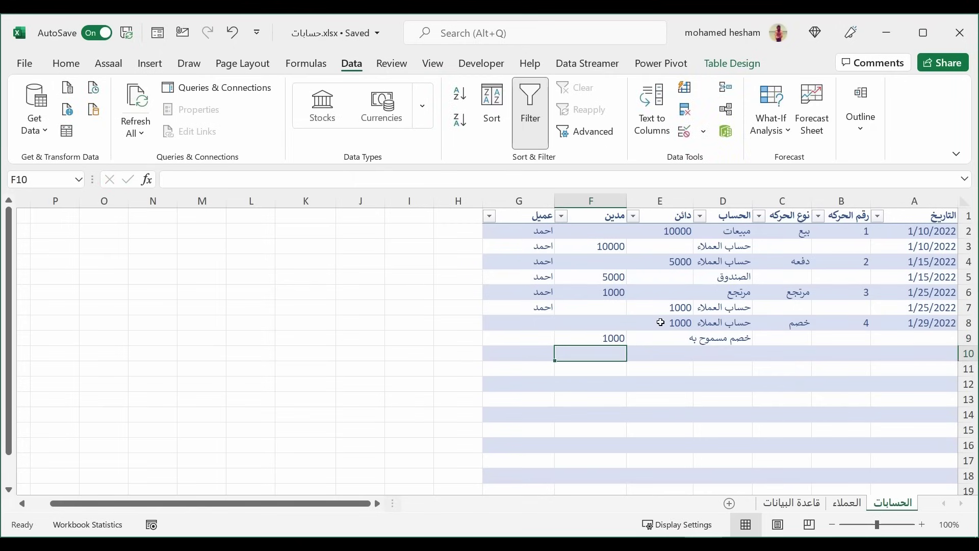
Copy the customer name from G7 into G8:G9.
{"action": "left_click", "coordinate": [543, 308]}
{"action": "key", "text": "ctrl+c"}
{"action": "left_click_drag", "start_coordinate": [543, 322], "coordinate": [535, 336]}
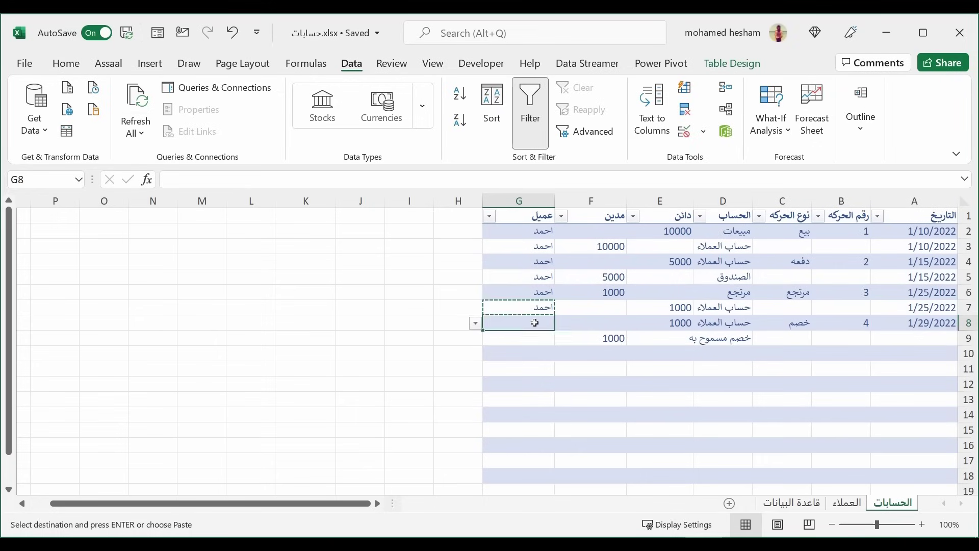
{"action": "key", "text": "ctrl+v"}
{"action": "left_click", "coordinate": [696, 400]}
Copy the 1/29/2022 date from A8 into A9.
{"action": "left_click", "coordinate": [913, 320]}
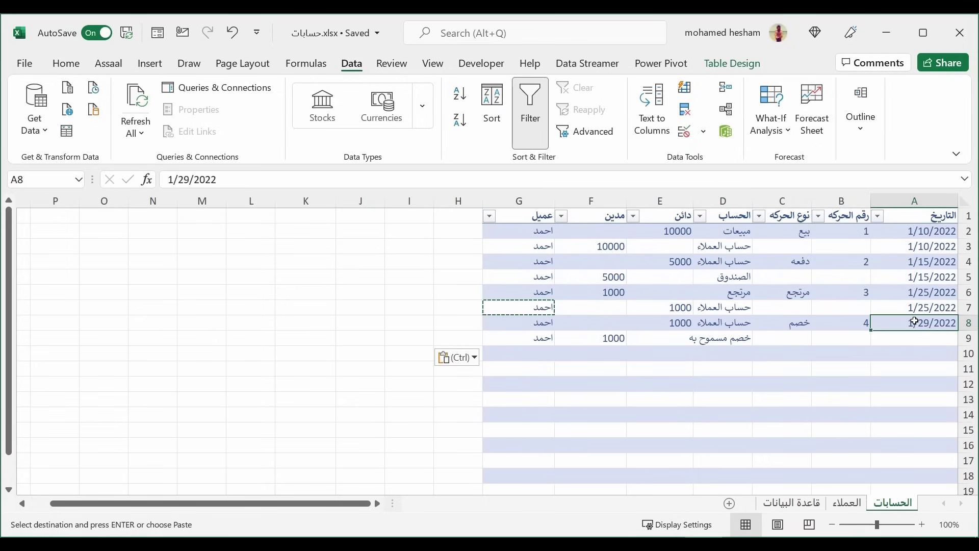
{"action": "key", "text": "ctrl+c"}
{"action": "key", "text": "Down"}
{"action": "key", "text": "ctrl+v"}
{"action": "left_click", "coordinate": [913, 399]}
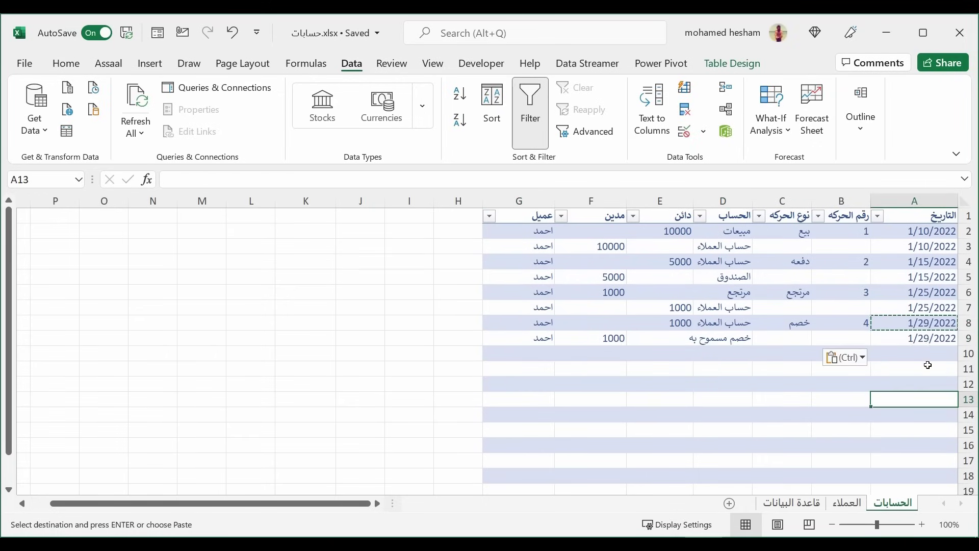
{"action": "key", "text": "Escape"}
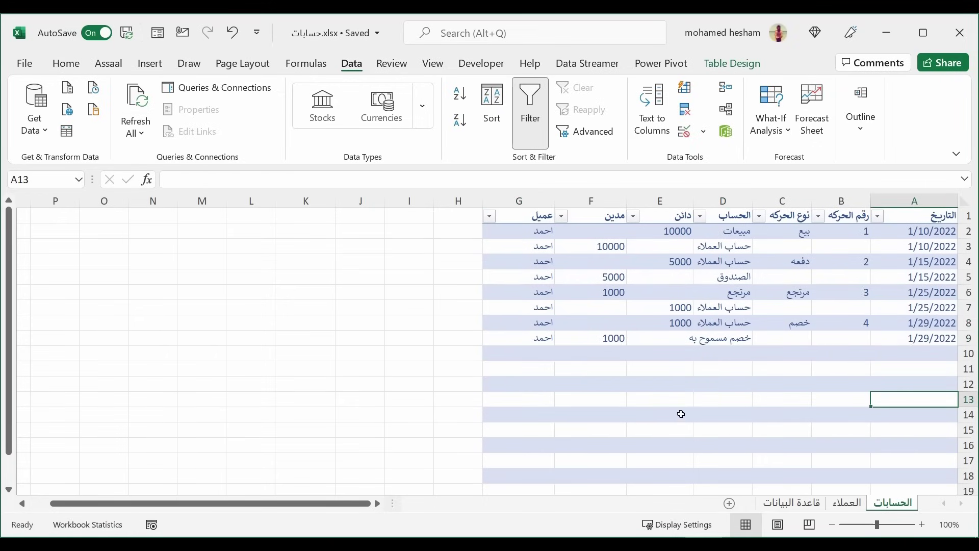
Fill row 10 with date 2/3/2022, type بيع, account مبيعات, 5000 credit and the second customer.
{"action": "left_click", "coordinate": [889, 352]}
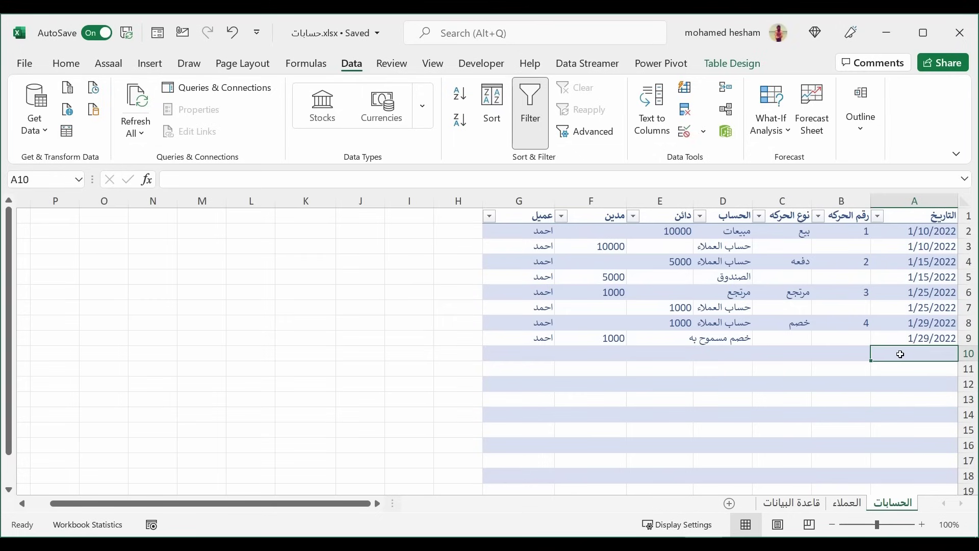
{"action": "type", "text": "2"}
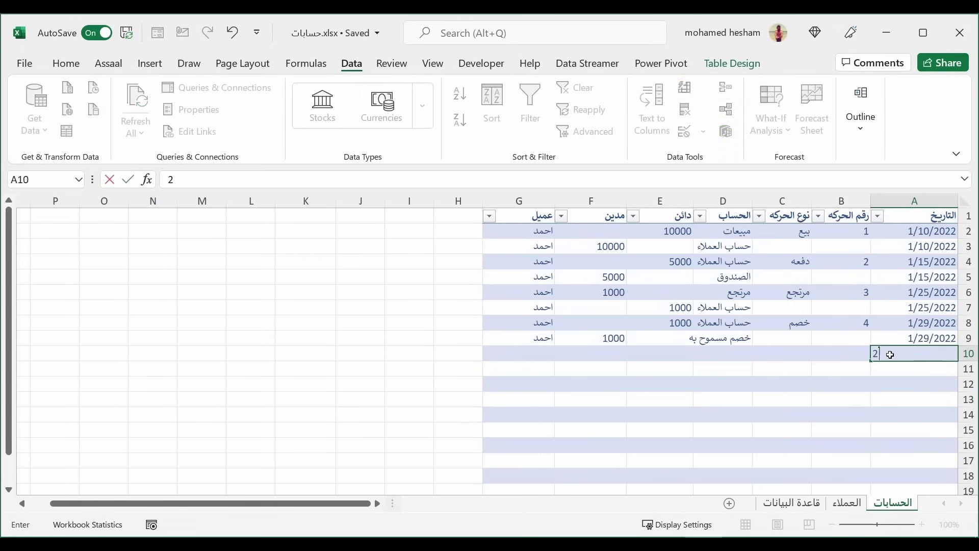
{"action": "type", "text": "/"}
{"action": "type", "text": "3/2"}
{"action": "type", "text": "022"}
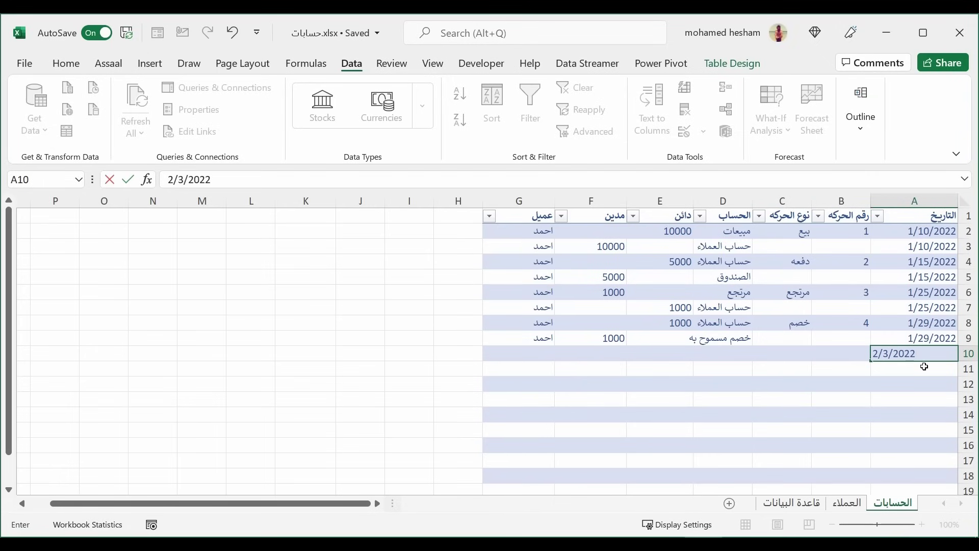
{"action": "key", "text": "Tab"}
{"action": "key", "text": "Tab"}
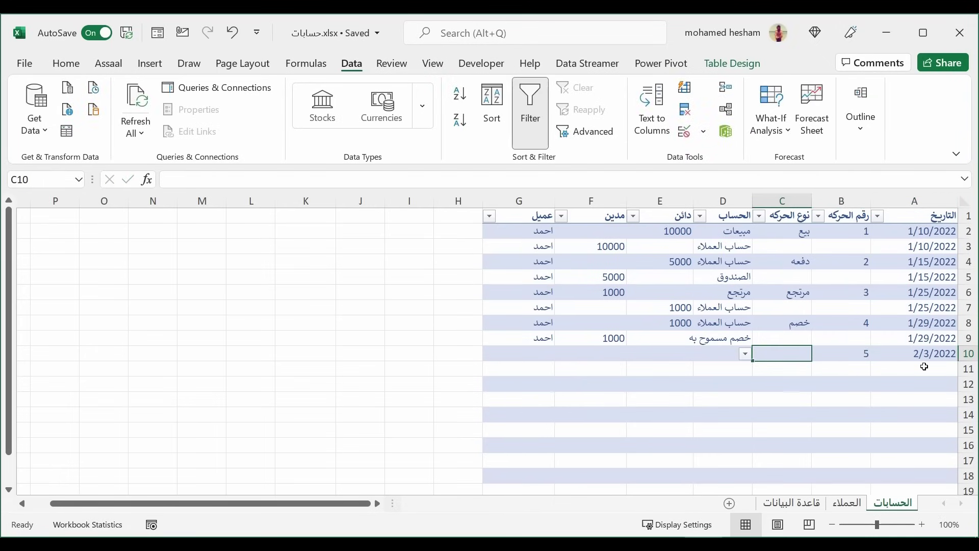
{"action": "type", "text": "بيع"}
{"action": "key", "text": "Tab"}
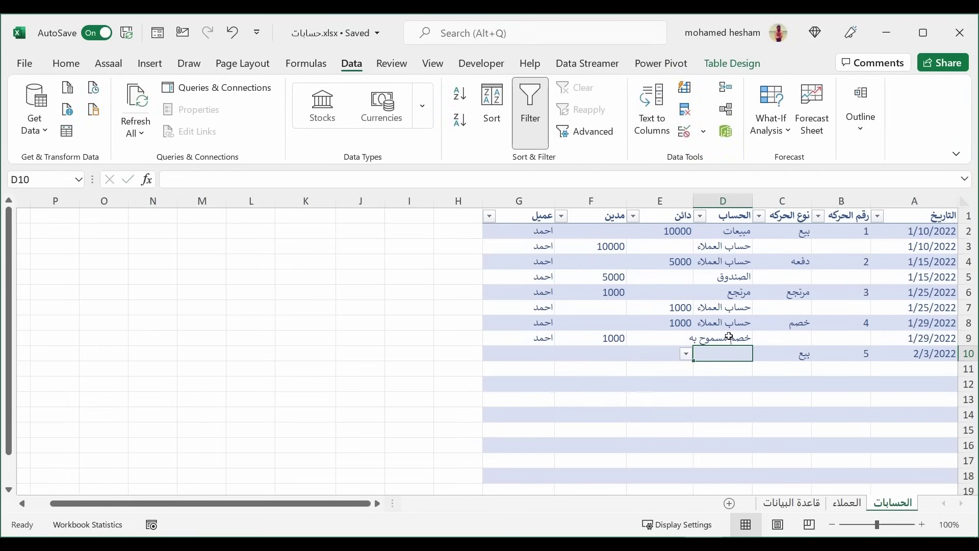
{"action": "type", "text": "مبيعات"}
{"action": "key", "text": "Tab"}
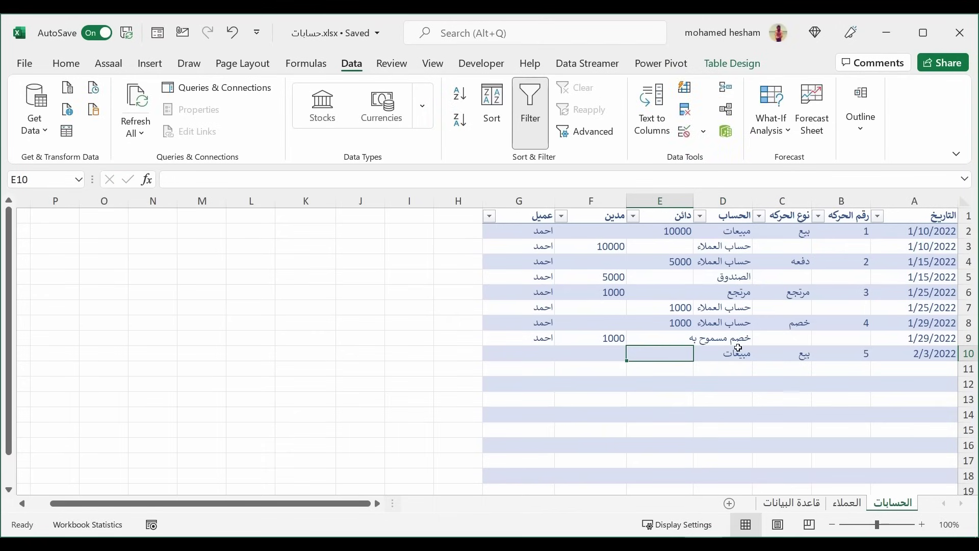
{"action": "type", "text": "50"}
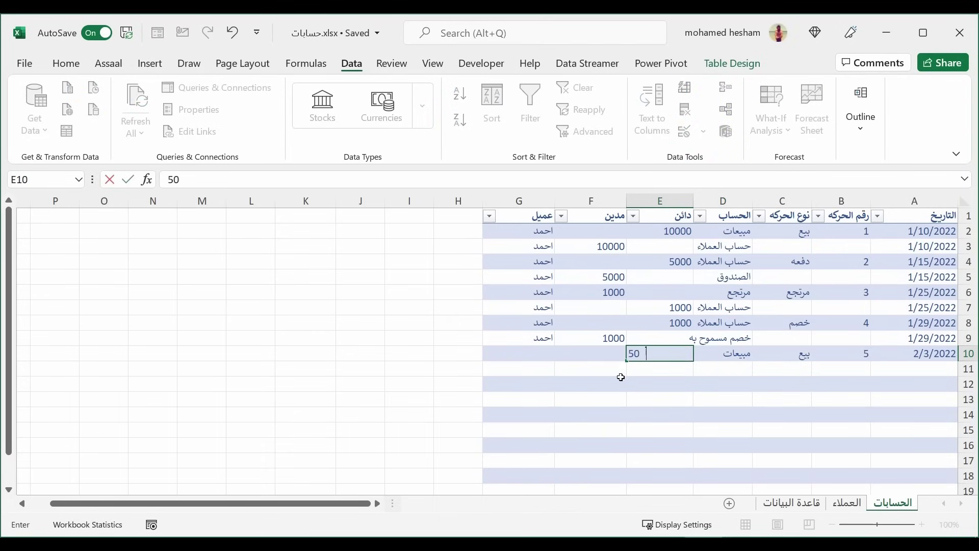
{"action": "type", "text": "00"}
{"action": "key", "text": "Tab"}
{"action": "key", "text": "Tab"}
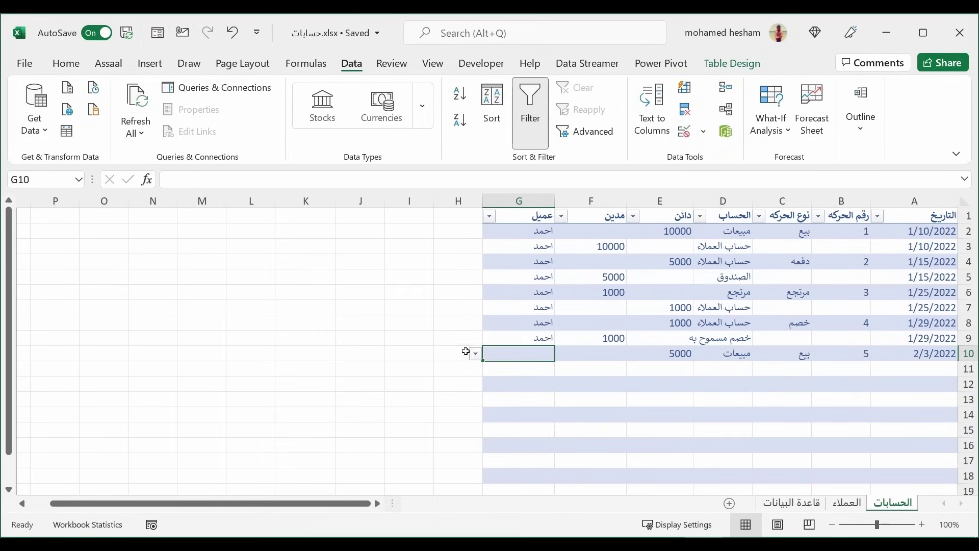
{"action": "left_click", "coordinate": [475, 353]}
{"action": "left_click", "coordinate": [504, 377]}
Fill row 11 with account حساب العملاء, a 5000 debit and the same customer.
{"action": "left_click", "coordinate": [735, 366]}
{"action": "type", "text": "حساب العملاء"}
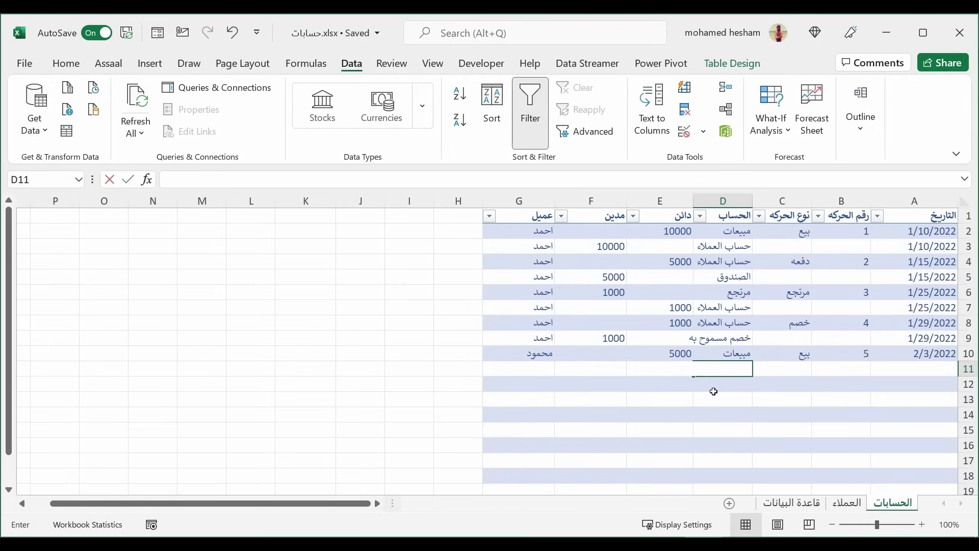
{"action": "key", "text": "Tab"}
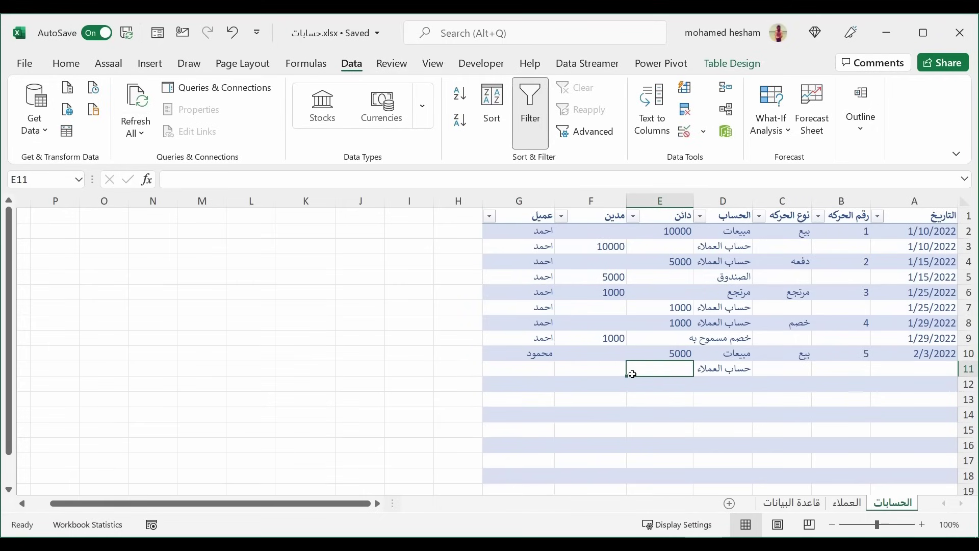
{"action": "left_click", "coordinate": [676, 354]}
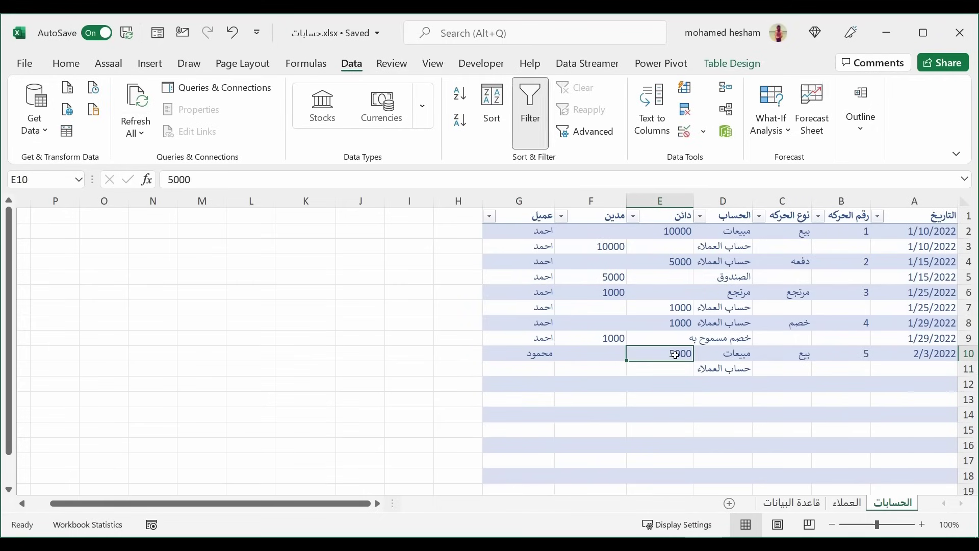
{"action": "left_click", "coordinate": [594, 375]}
{"action": "type", "text": "500"}
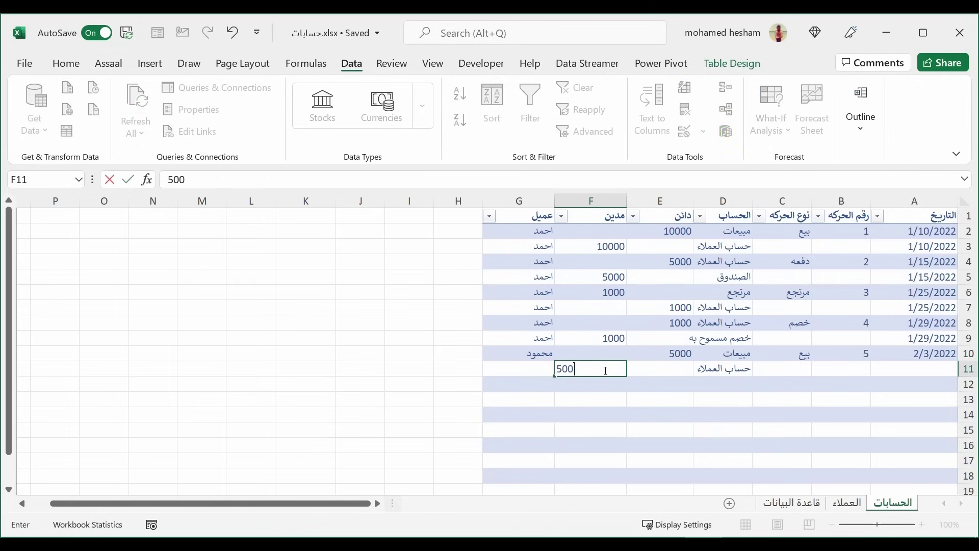
{"action": "type", "text": "0"}
{"action": "key", "text": "Tab"}
{"action": "type", "text": "م"}
{"action": "key", "text": "Return"}
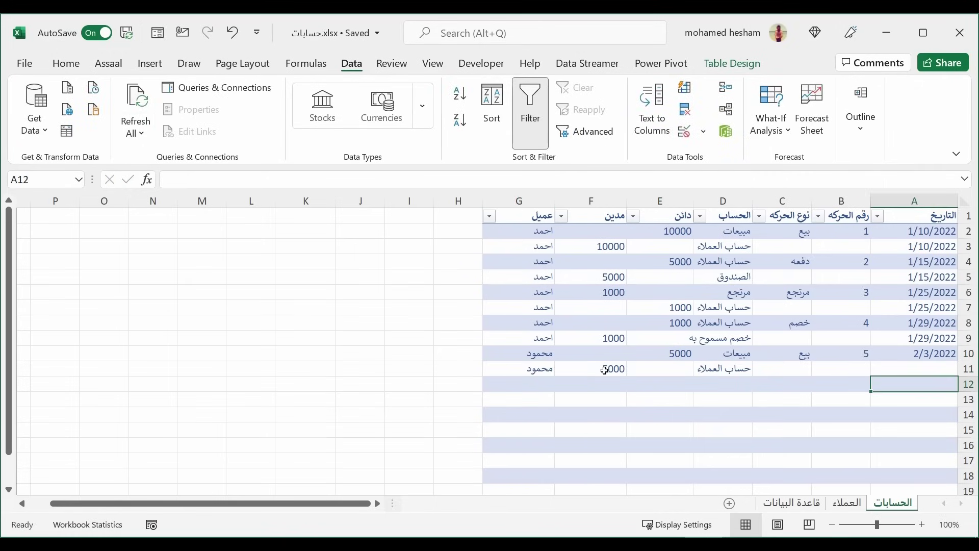
Copy the 2/3/2022 date from row 10 into row 11.
{"action": "left_click", "coordinate": [926, 356]}
{"action": "key", "text": "ctrl+c"}
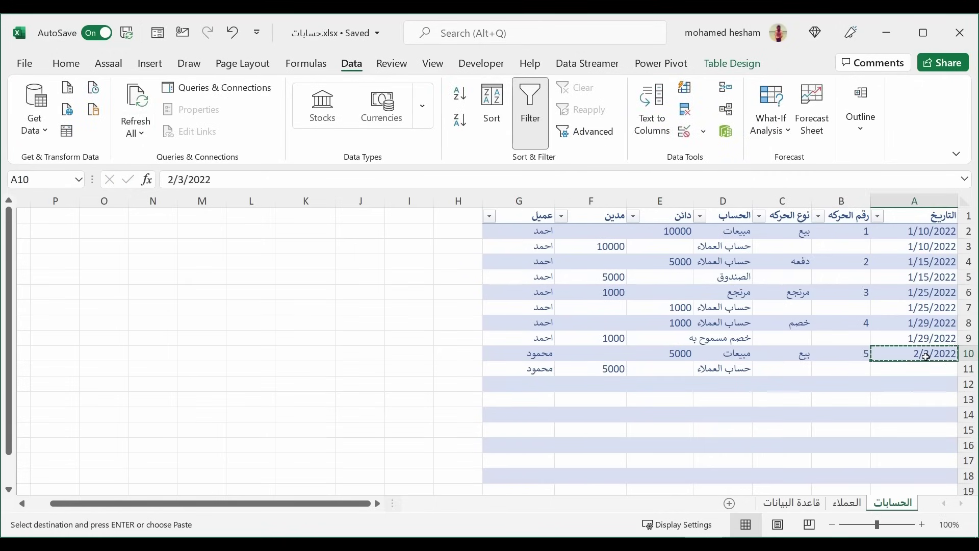
{"action": "key", "text": "Down"}
{"action": "key", "text": "ctrl+v"}
{"action": "key", "text": "Return"}
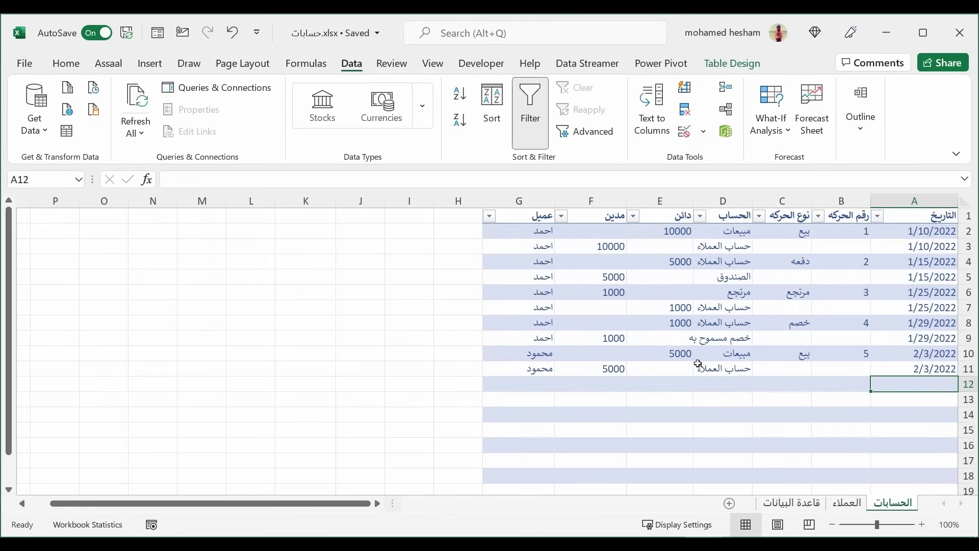
Fill row 12 with date 2/10/2022, number 6, دفعه, حساب العملاء, 3000 credit and the customer.
{"action": "scroll", "coordinate": [720, 362], "scroll_direction": "down", "scroll_amount": 1}
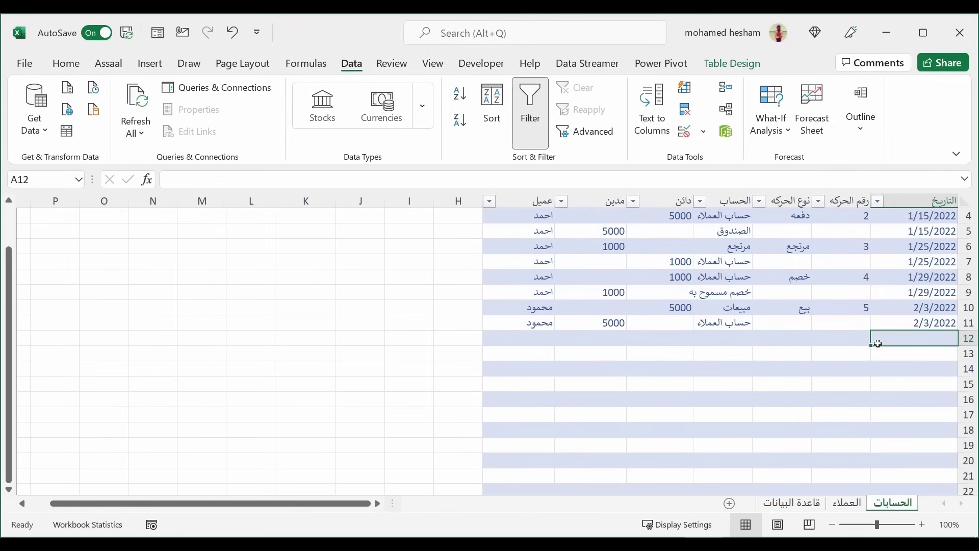
{"action": "type", "text": "2"}
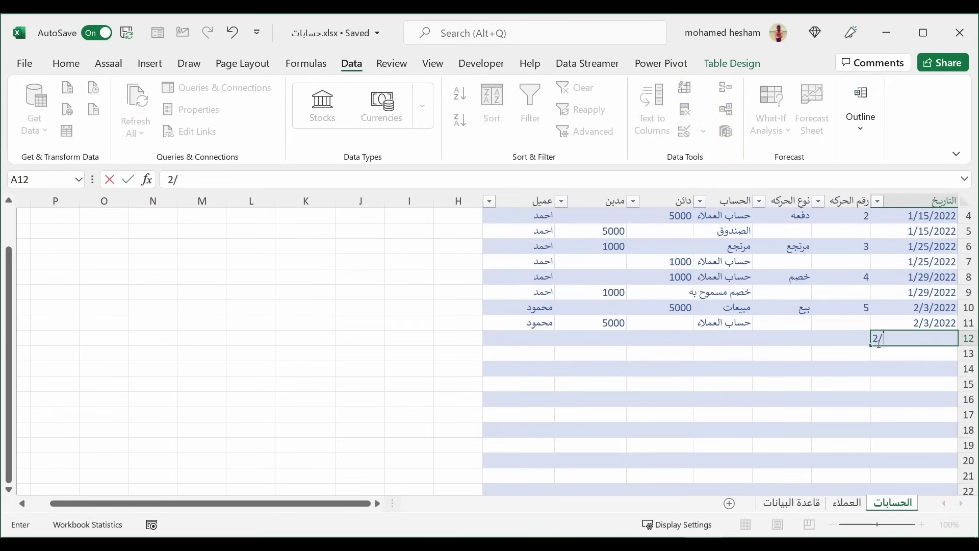
{"action": "type", "text": "/10/2"}
{"action": "type", "text": "022"}
{"action": "key", "text": "Tab"}
{"action": "type", "text": "6"}
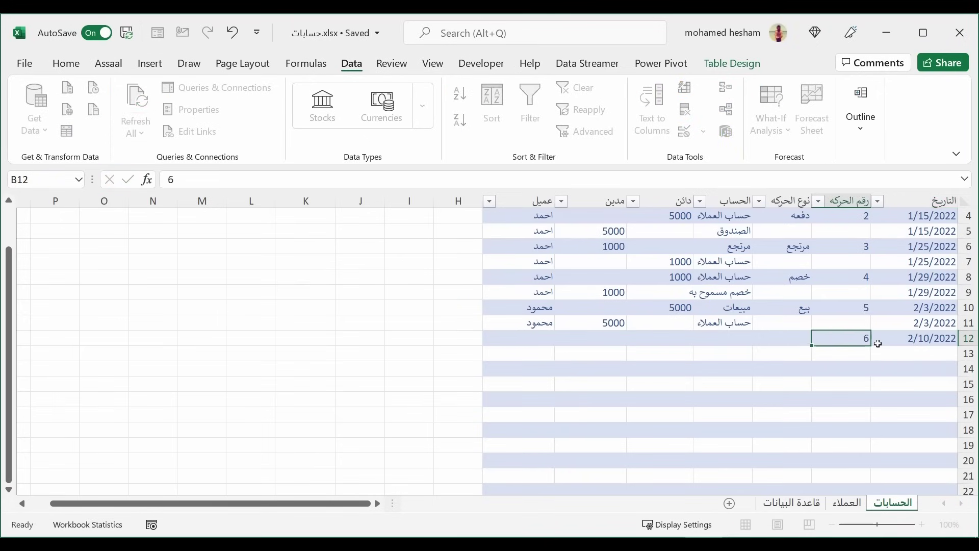
{"action": "key", "text": "Tab"}
{"action": "type", "text": "دفعه"}
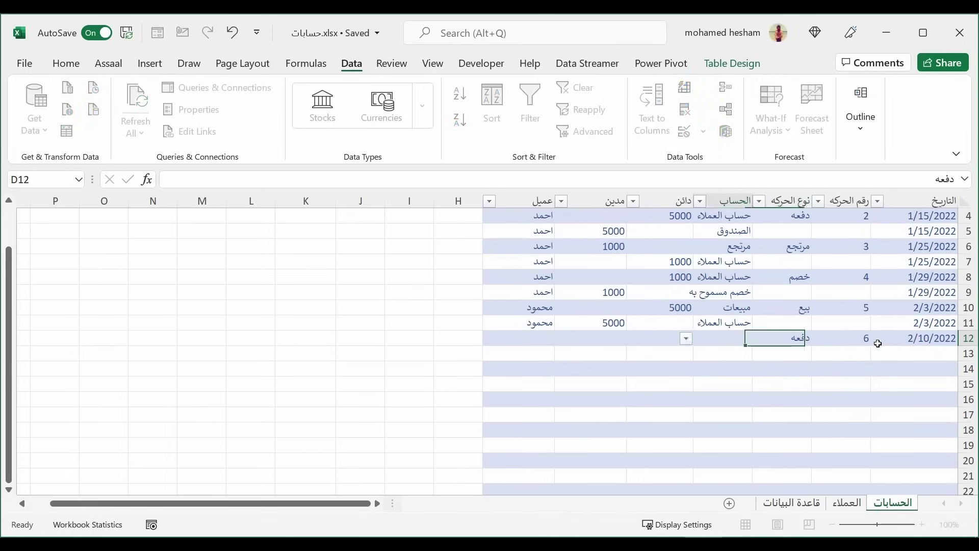
{"action": "key", "text": "Tab"}
{"action": "type", "text": "حساب العملاء"}
{"action": "key", "text": "Tab"}
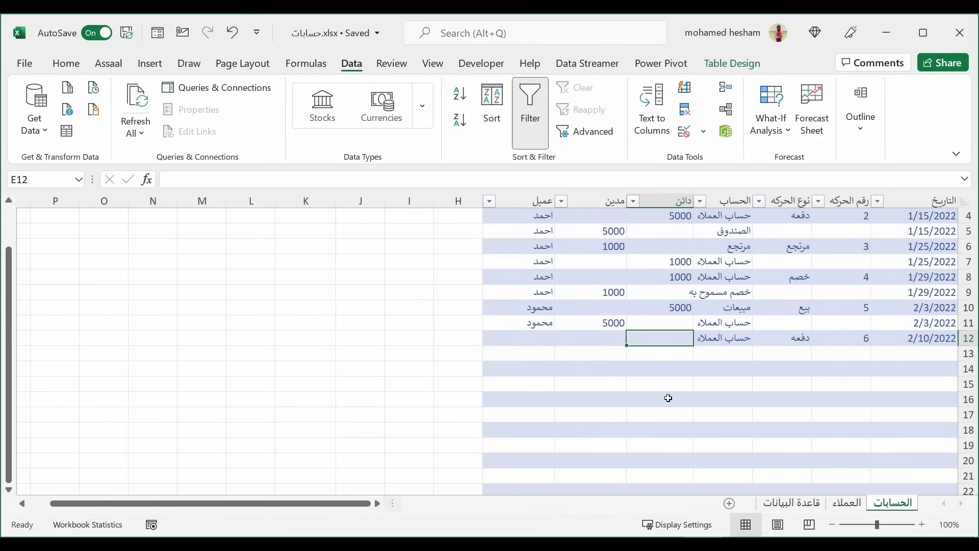
{"action": "type", "text": "3000"}
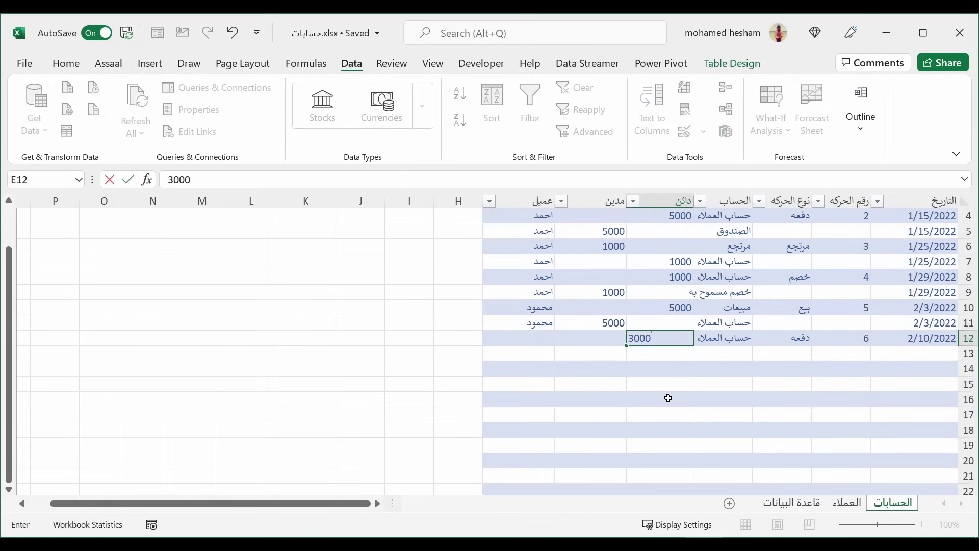
{"action": "key", "text": "Tab"}
{"action": "key", "text": "Tab"}
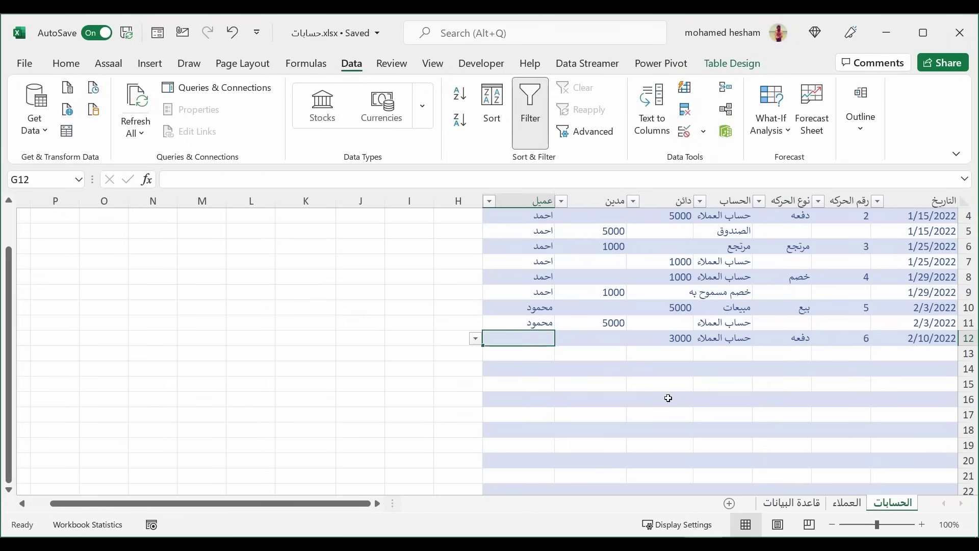
{"action": "type", "text": "محمود"}
{"action": "key", "text": "Return"}
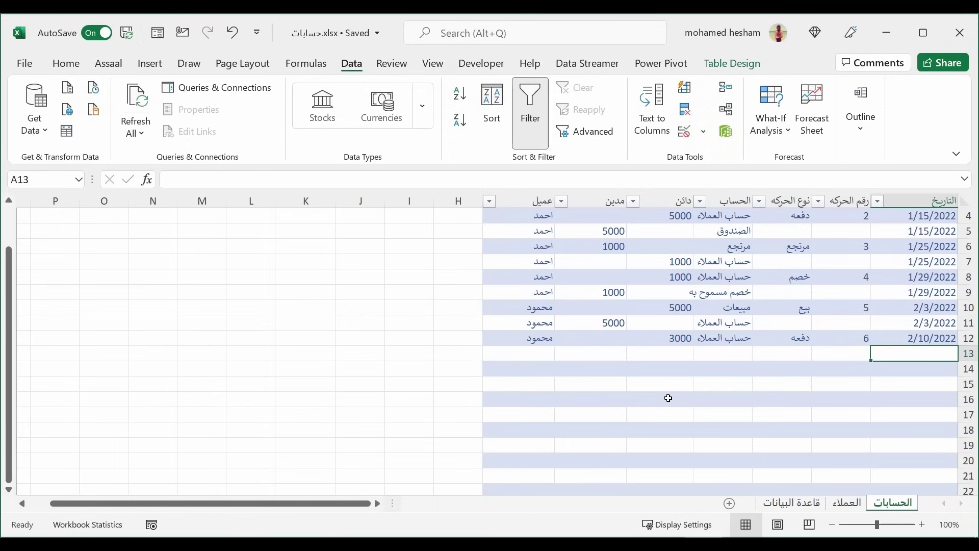
Copy the 2/10/2022 date from row 12 into row 13.
{"action": "key", "text": "Up"}
{"action": "key", "text": "ctrl+c"}
{"action": "key", "text": "Down"}
{"action": "key", "text": "Return"}
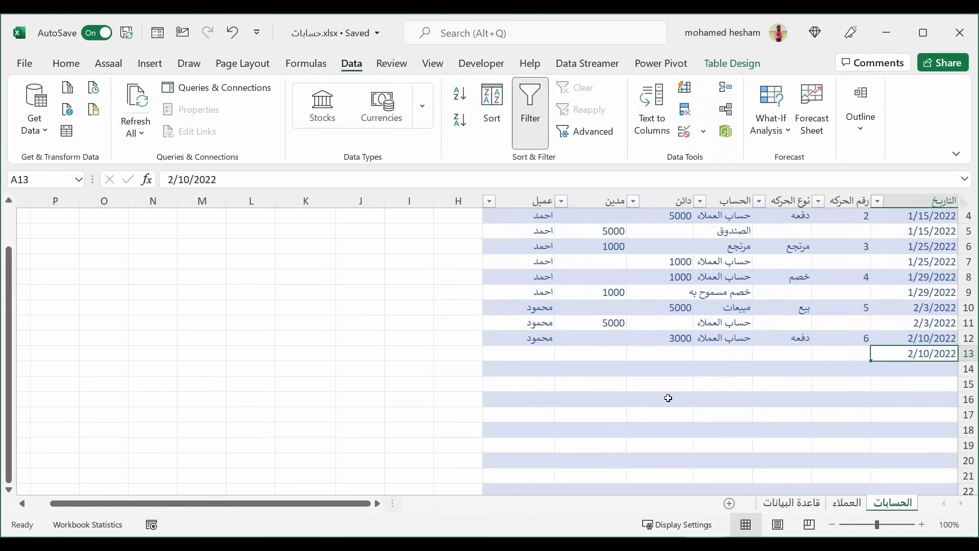
{"action": "key", "text": "Tab"}
{"action": "key", "text": "Tab"}
{"action": "key", "text": "Tab"}
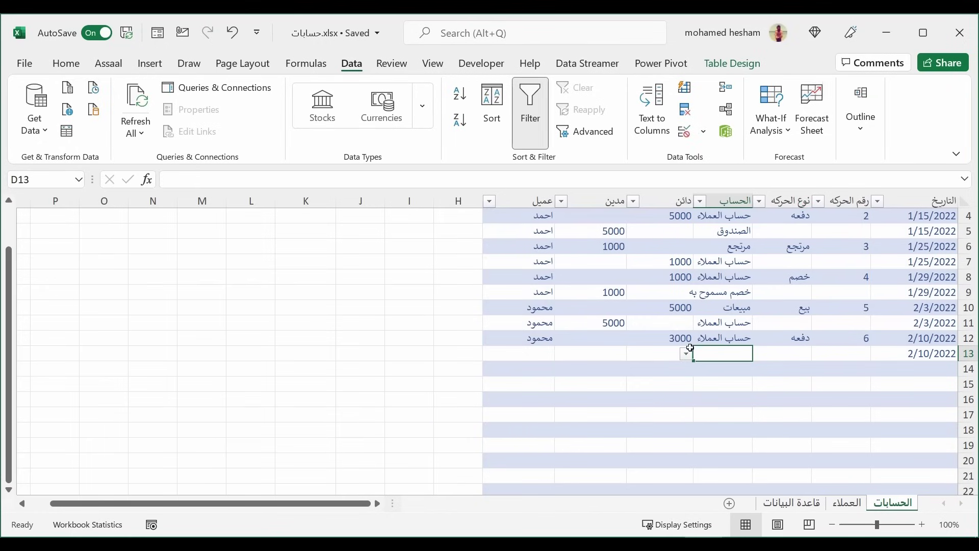
Fill row 13 with account الصندوق, a 3000 debit and the same customer.
{"action": "type", "text": "الصندوق"}
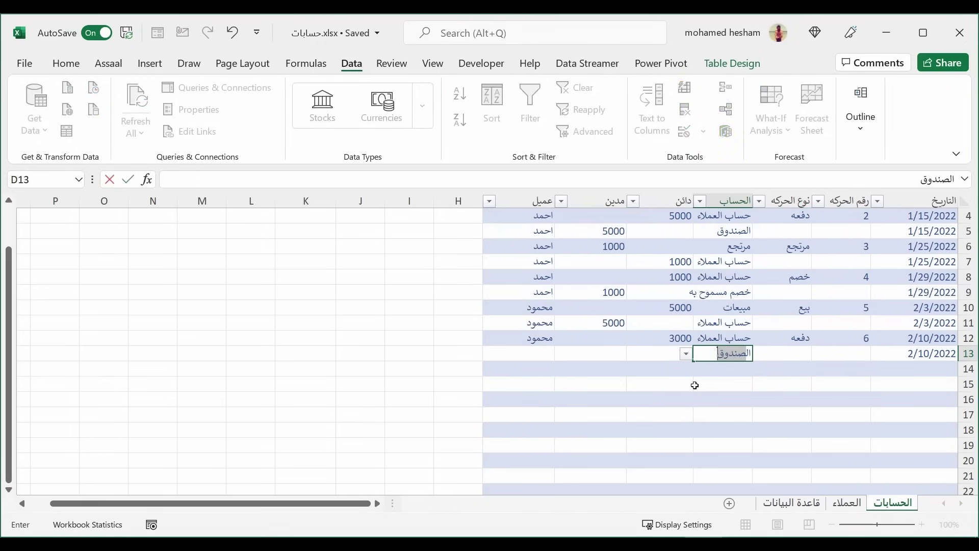
{"action": "key", "text": "Tab"}
{"action": "key", "text": "Tab"}
{"action": "type", "text": "30"}
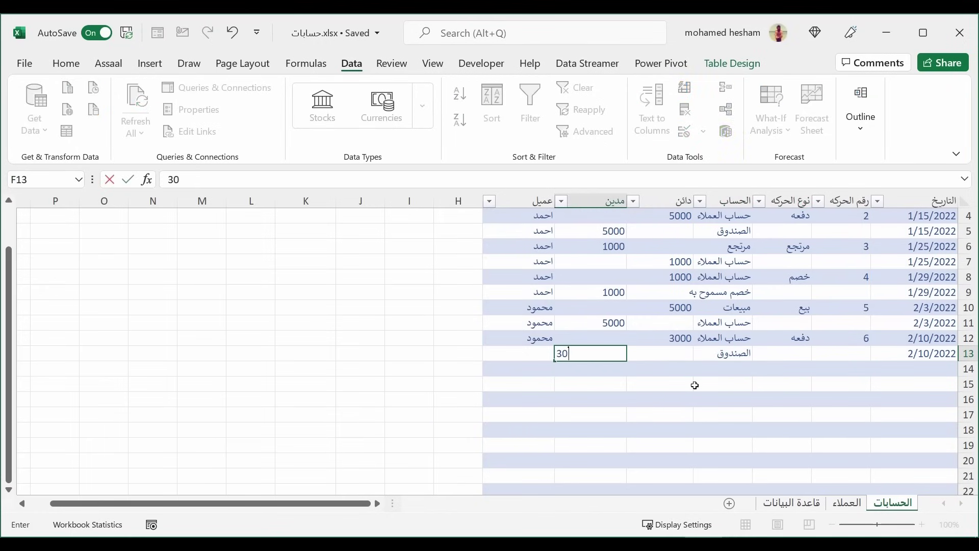
{"action": "type", "text": "00"}
{"action": "key", "text": "Tab"}
{"action": "type", "text": "م"}
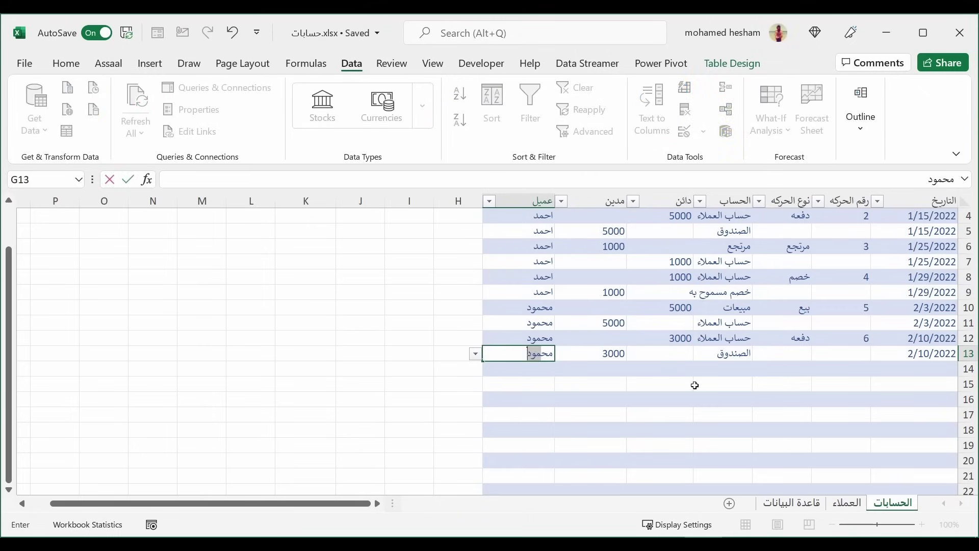
{"action": "key", "text": "Tab"}
{"action": "left_click_drag", "start_coordinate": [695, 386], "coordinate": [689, 385]}
{"action": "left_click", "coordinate": [648, 352]}
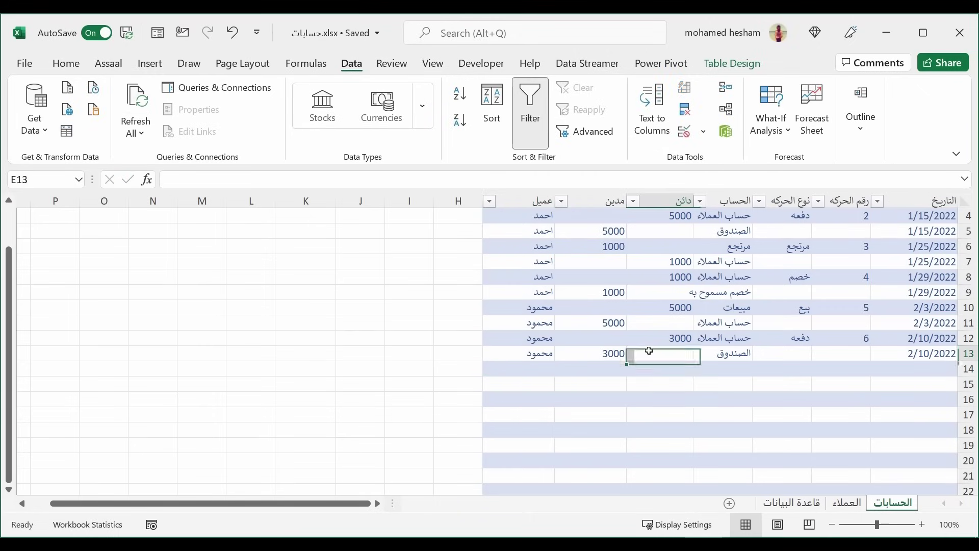
{"action": "scroll", "coordinate": [700, 220], "scroll_direction": "down", "scroll_amount": 2}
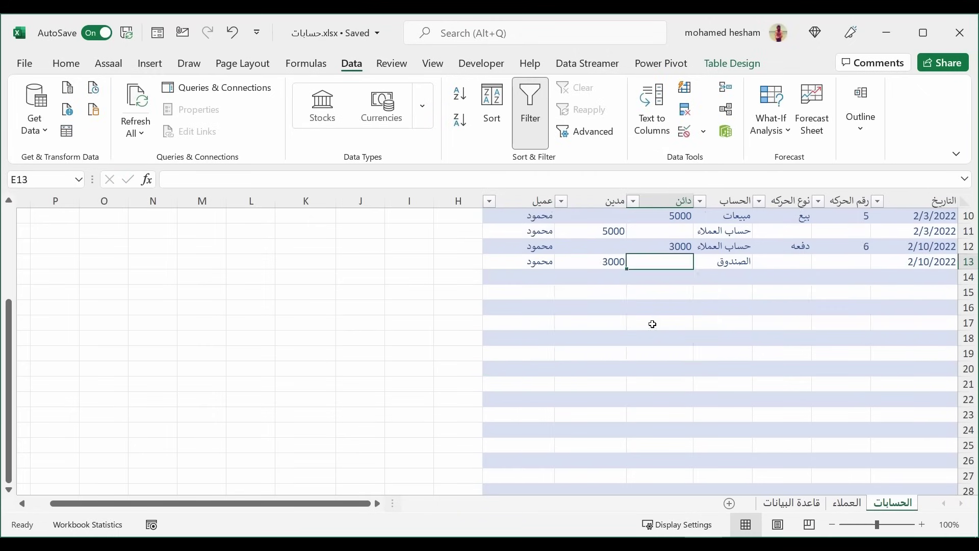
{"action": "scroll", "coordinate": [652, 326], "scroll_direction": "up", "scroll_amount": 3}
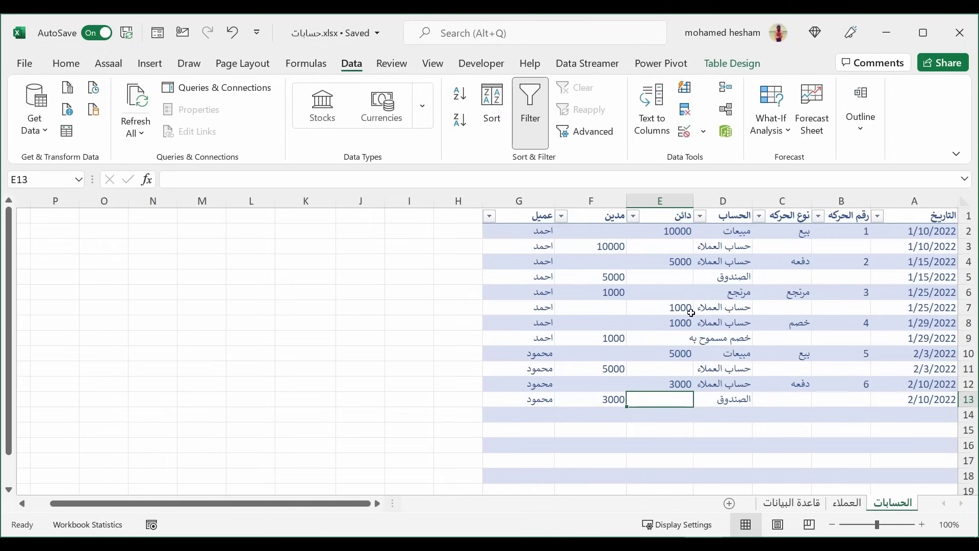
On the العملاء sheet, enter headers العميل, المبيعات, الخصومات, المرتجعات and الصافي across A1:E1.
{"action": "left_click", "coordinate": [847, 503]}
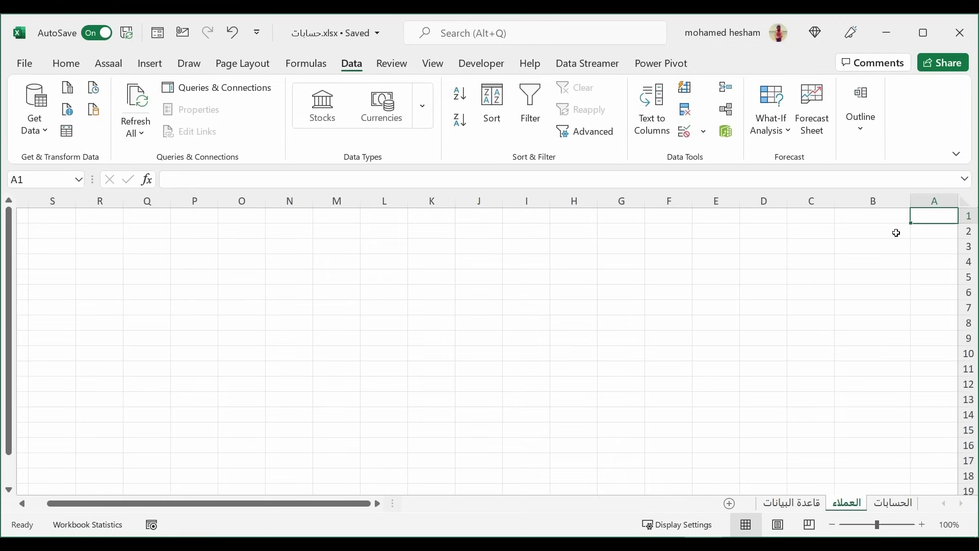
{"action": "type", "text": "العميل"}
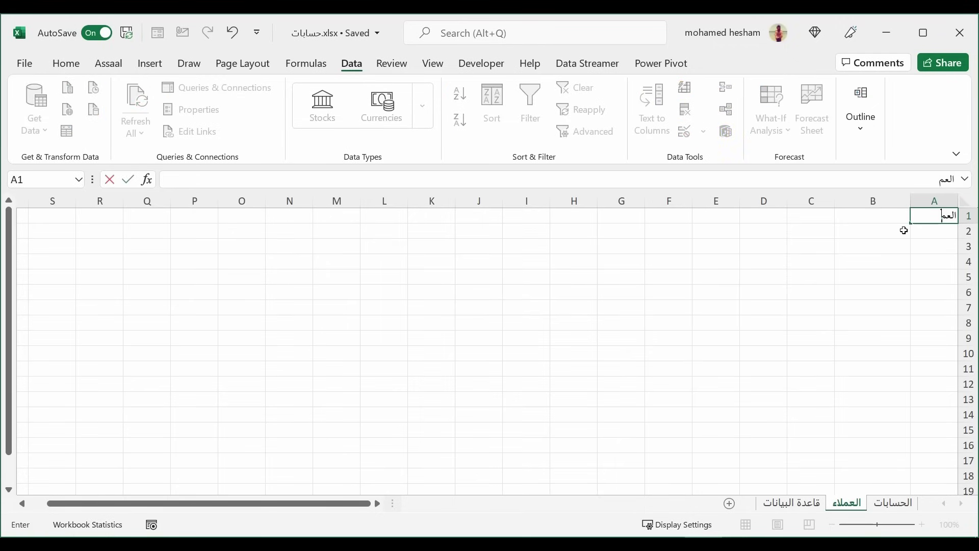
{"action": "key", "text": "Tab"}
{"action": "type", "text": "ال"}
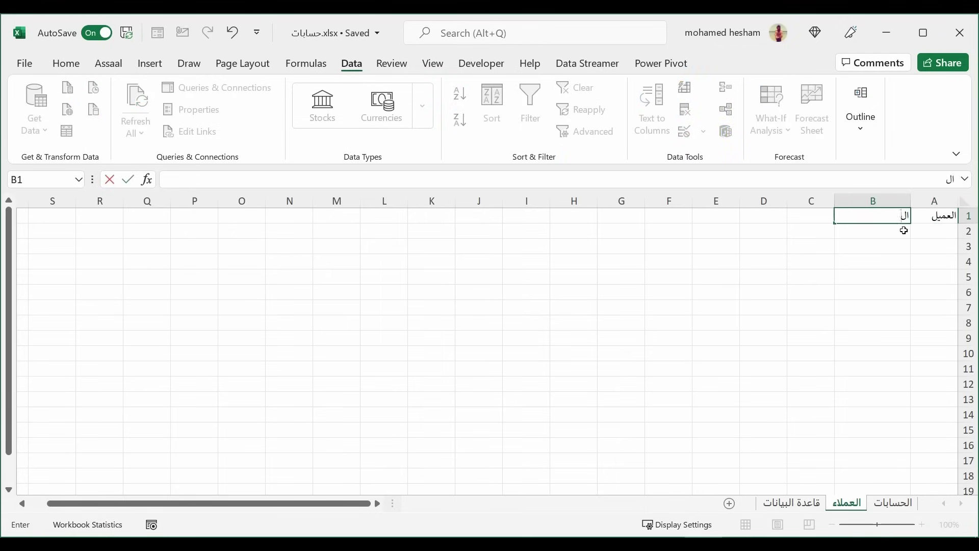
{"action": "type", "text": "مبيعات"}
{"action": "key", "text": "Tab"}
{"action": "type", "text": "ا"}
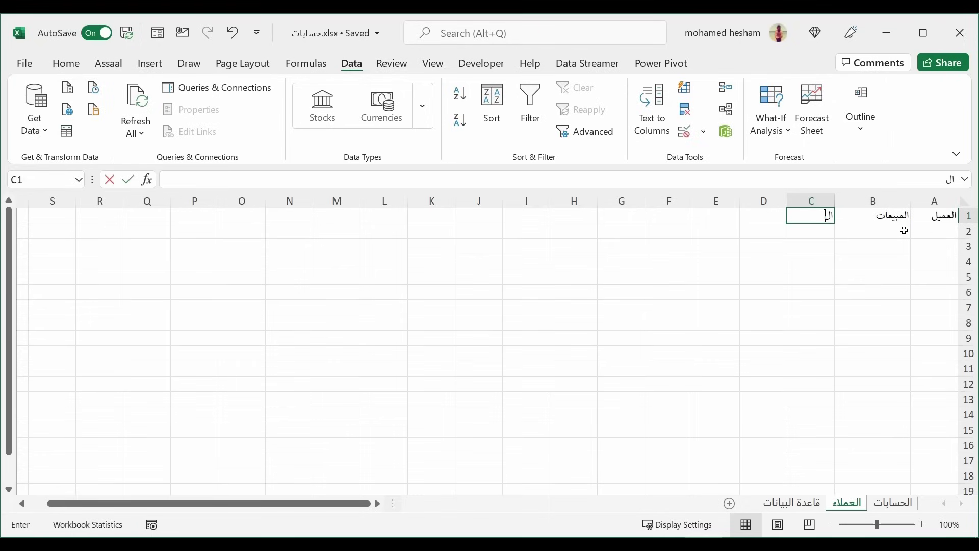
{"action": "type", "text": "لخصوم"}
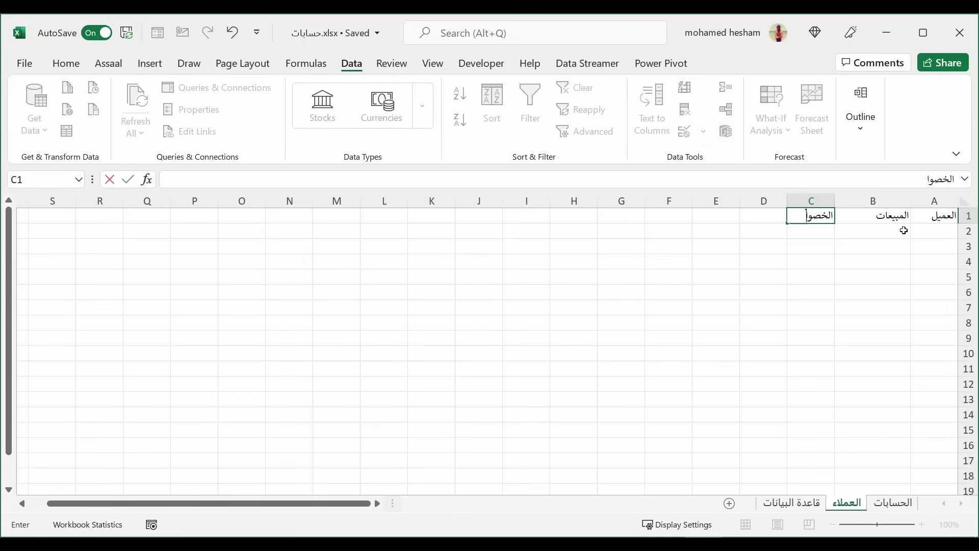
{"action": "type", "text": "ات"}
{"action": "key", "text": "Tab"}
{"action": "type", "text": "ا"}
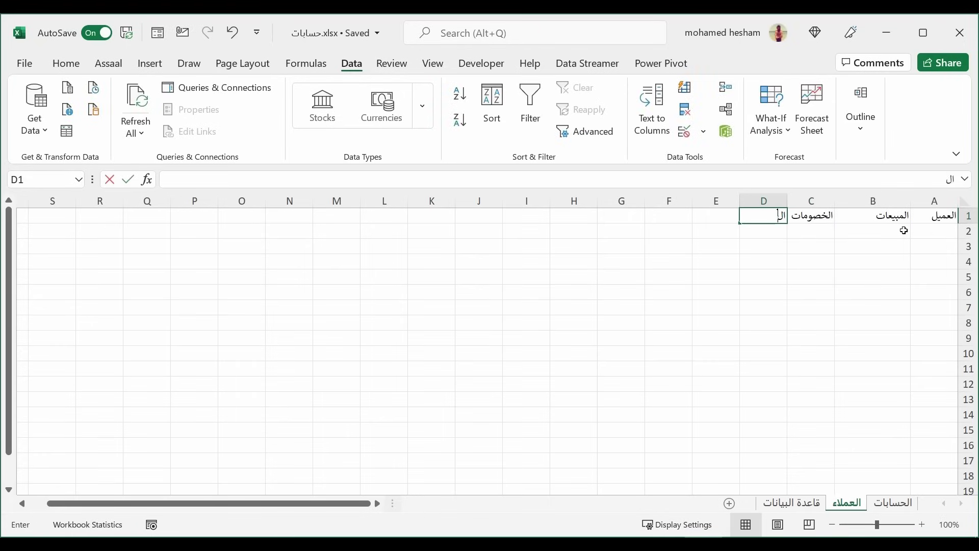
{"action": "type", "text": "لمرتجعا"}
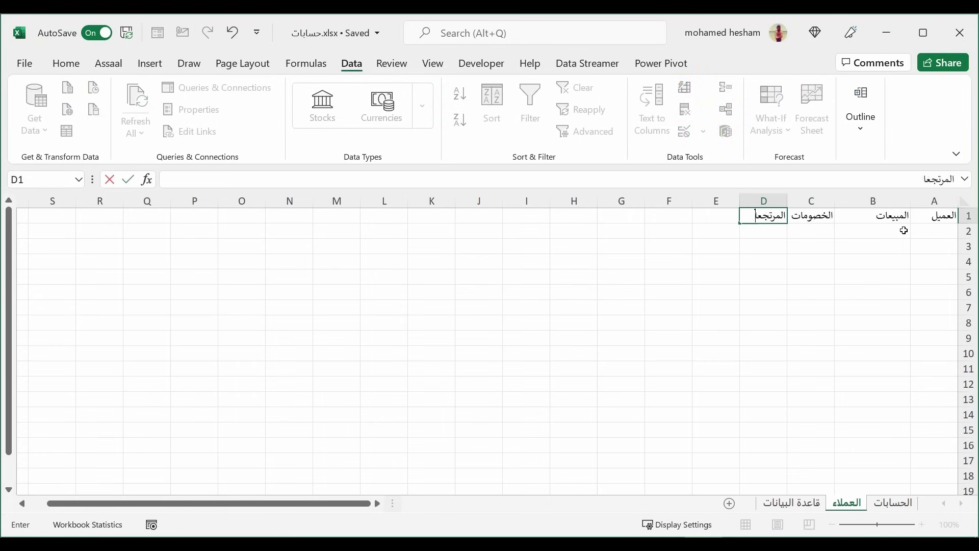
{"action": "type", "text": "ت"}
{"action": "key", "text": "Tab"}
{"action": "type", "text": "الصافي"}
{"action": "key", "text": "Return"}
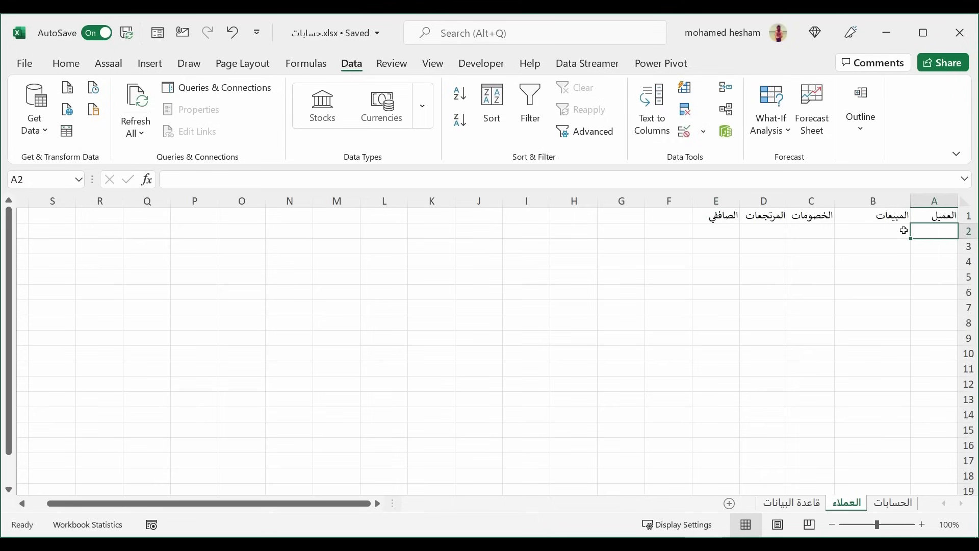
Re-edit the الصافي header in E1, then select cells B2 through E2.
{"action": "left_click", "coordinate": [734, 216]}
{"action": "double_click", "coordinate": [734, 218]}
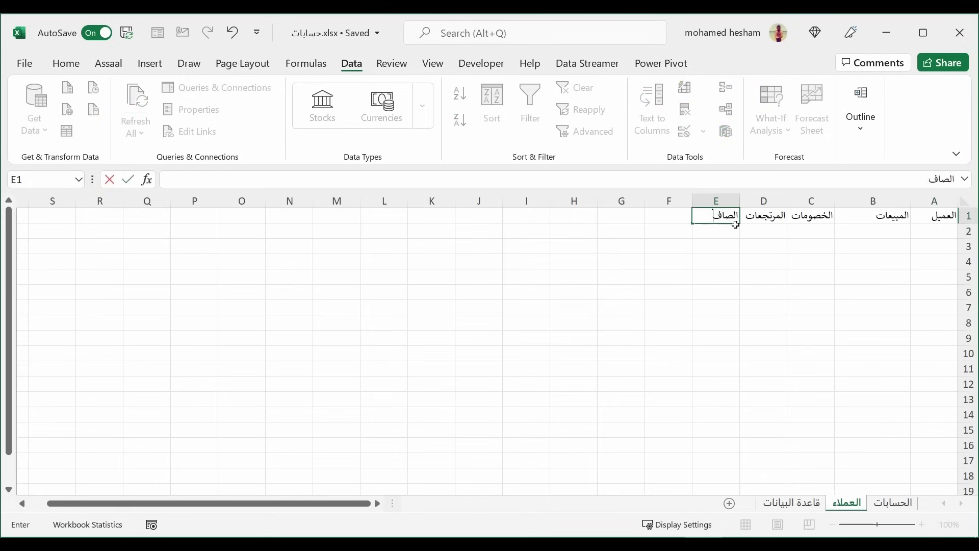
{"action": "key", "text": "Return"}
{"action": "left_click", "coordinate": [872, 231]}
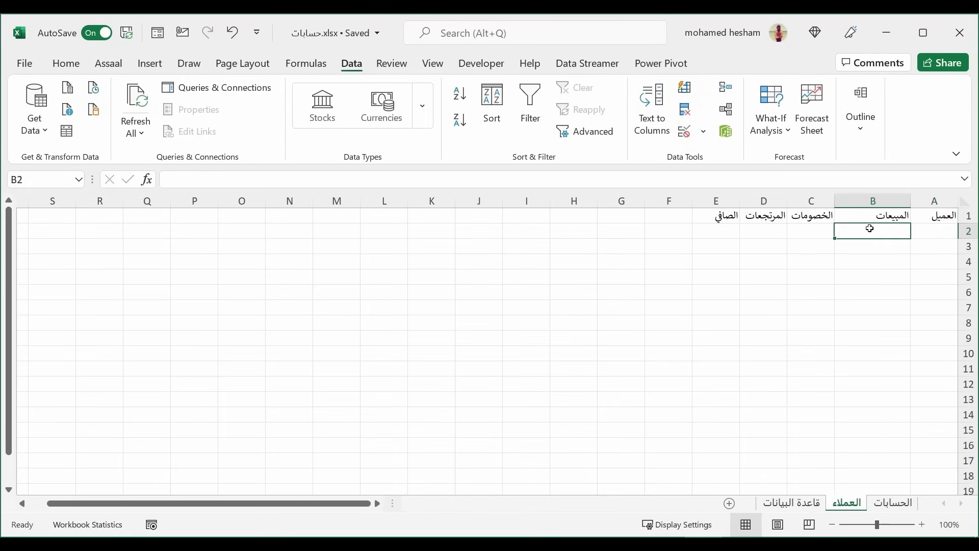
{"action": "left_click", "coordinate": [806, 232]}
{"action": "left_click", "coordinate": [762, 236]}
{"action": "left_click", "coordinate": [719, 230]}
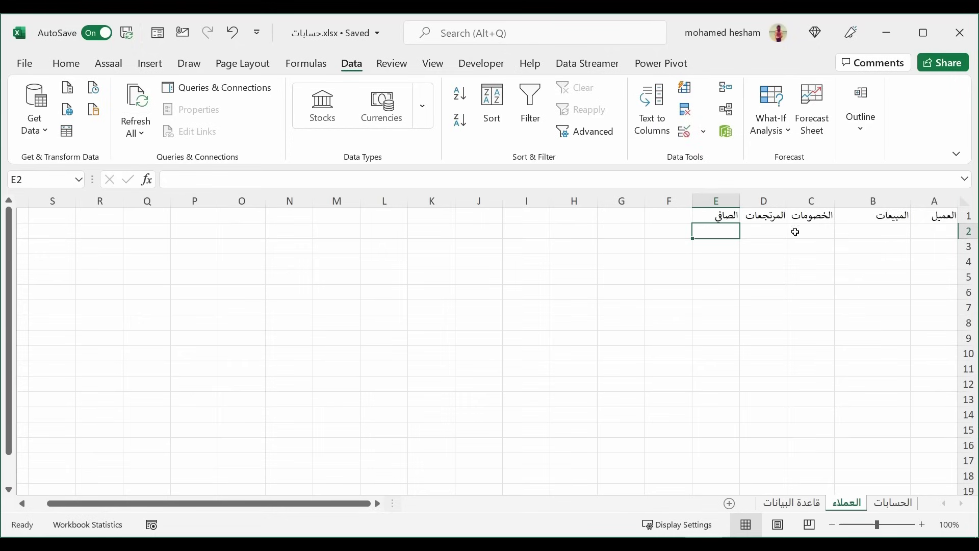
Format A1:E39 as a styled table using row 1 as the headers.
{"action": "mouse_move", "coordinate": [936, 215]}
{"action": "left_mouse_down"}
{"action": "mouse_move", "coordinate": [704, 526]}
{"action": "mouse_move", "coordinate": [680, 489]}
{"action": "left_mouse_up"}
{"action": "scroll", "coordinate": [725, 398], "scroll_direction": "up", "scroll_amount": 5}
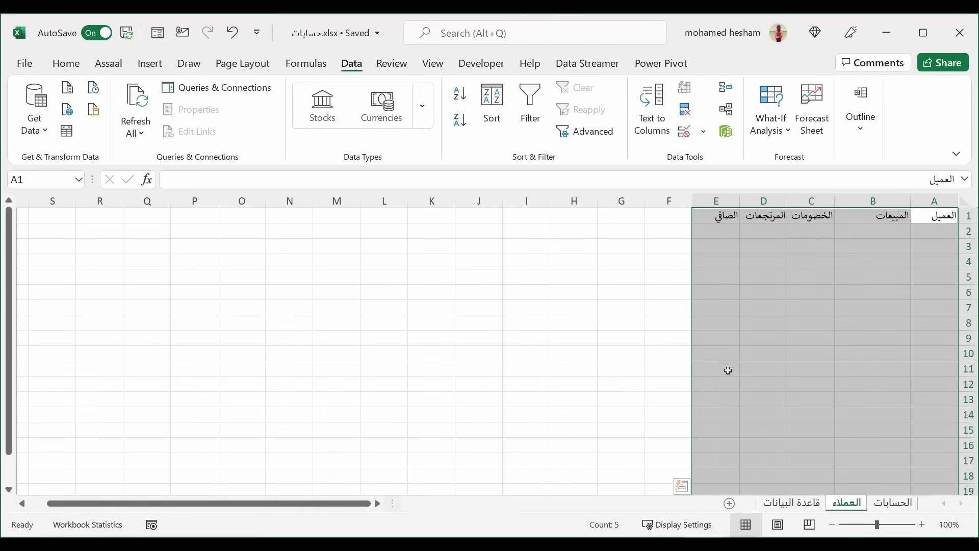
{"action": "left_click", "coordinate": [66, 63]}
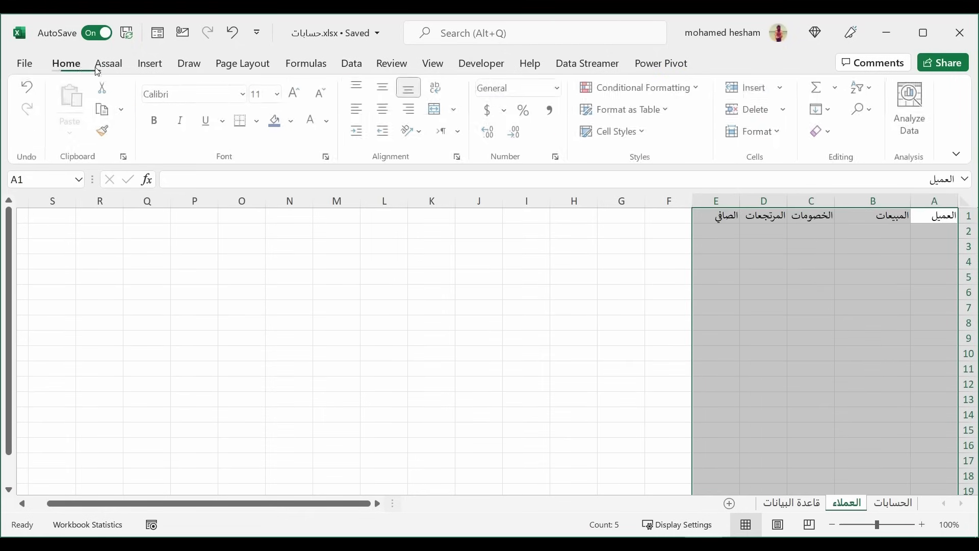
{"action": "left_click", "coordinate": [671, 114]}
{"action": "left_click", "coordinate": [769, 244]}
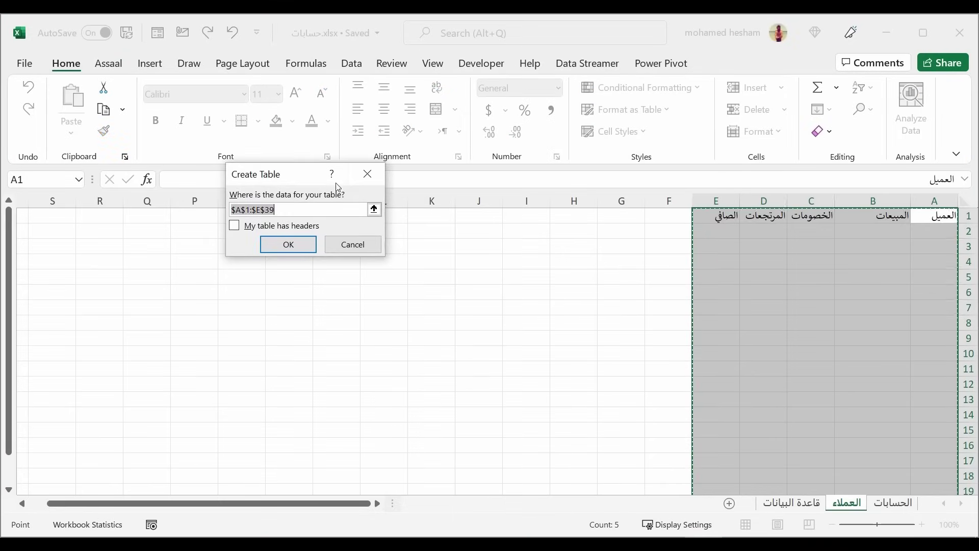
{"action": "left_click_drag", "start_coordinate": [336, 185], "coordinate": [660, 238]}
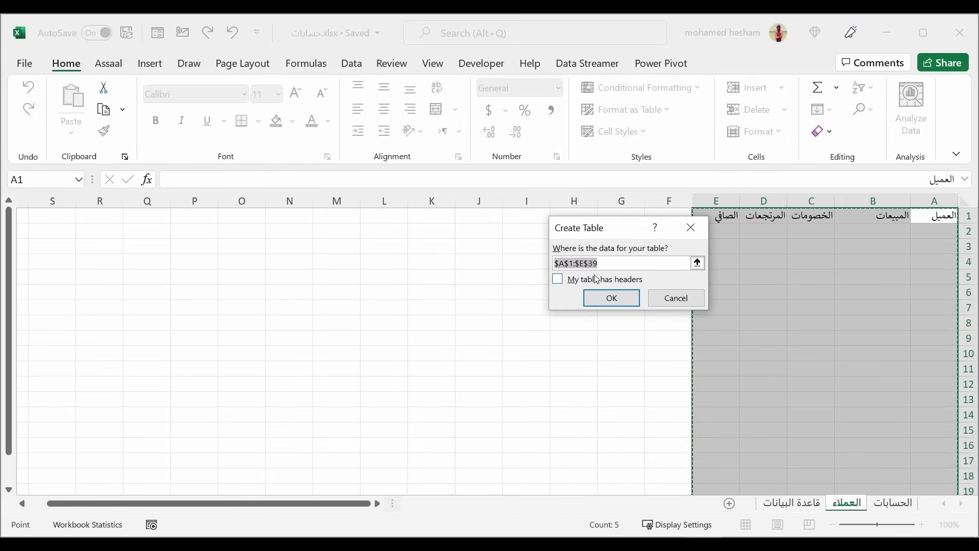
{"action": "left_click", "coordinate": [597, 279]}
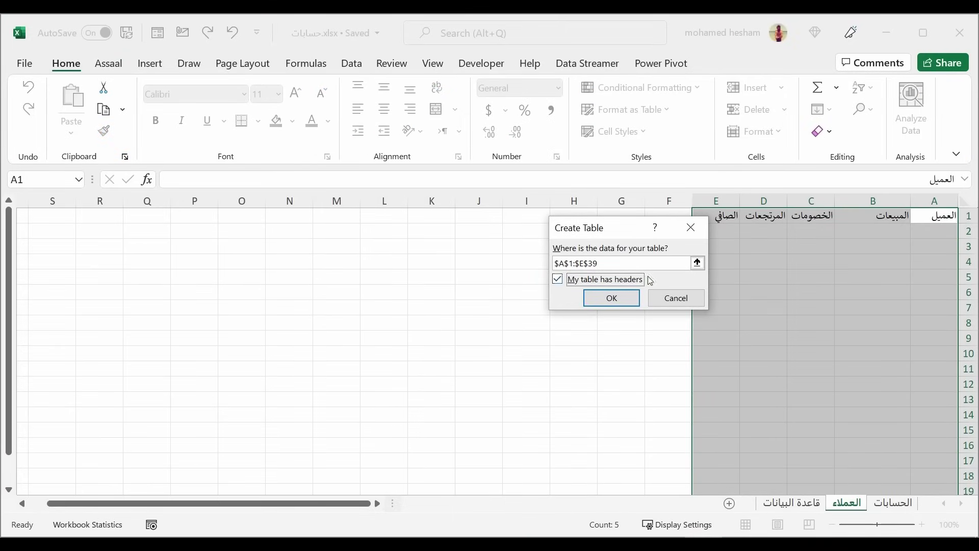
{"action": "left_click", "coordinate": [612, 299]}
{"action": "left_click", "coordinate": [839, 306]}
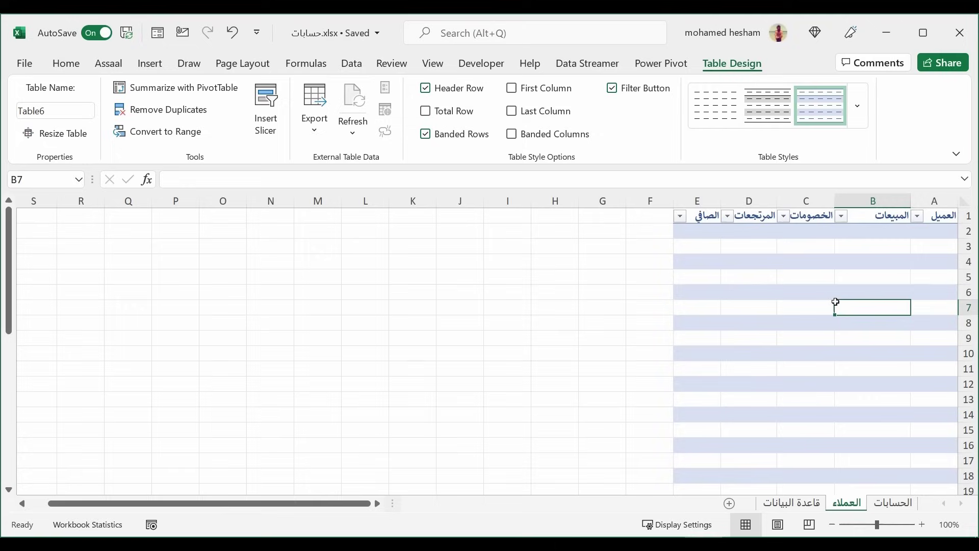
{"action": "left_click", "coordinate": [934, 233]}
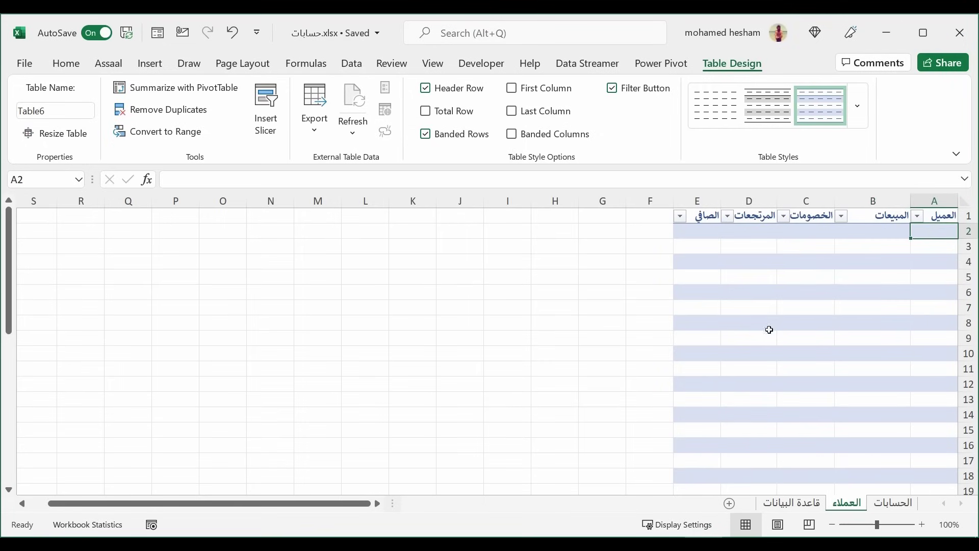
Type the customer names احمد and محمود into A2 and A3.
{"action": "left_click", "coordinate": [873, 237]}
{"action": "left_click", "coordinate": [943, 230]}
{"action": "type", "text": "احمد"}
{"action": "key", "text": "Return"}
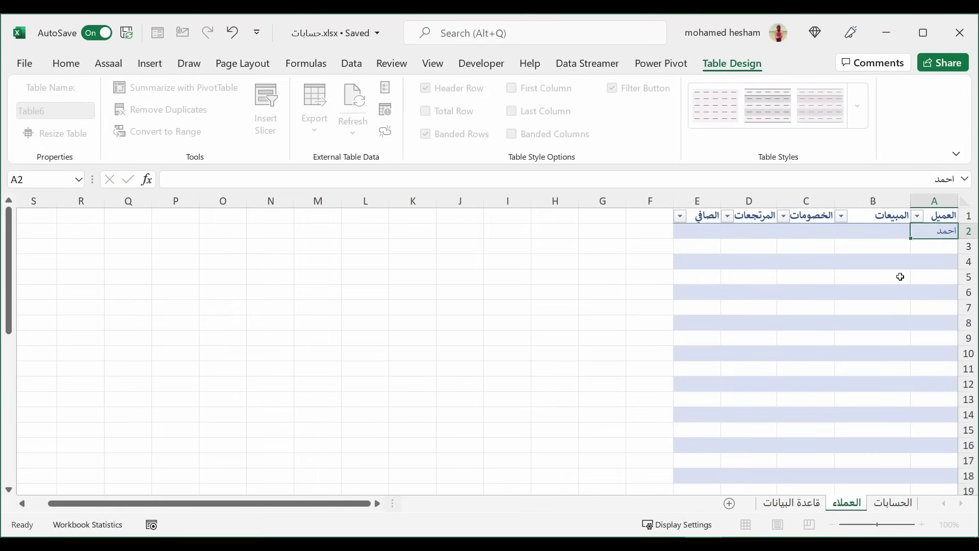
{"action": "type", "text": "محمود"}
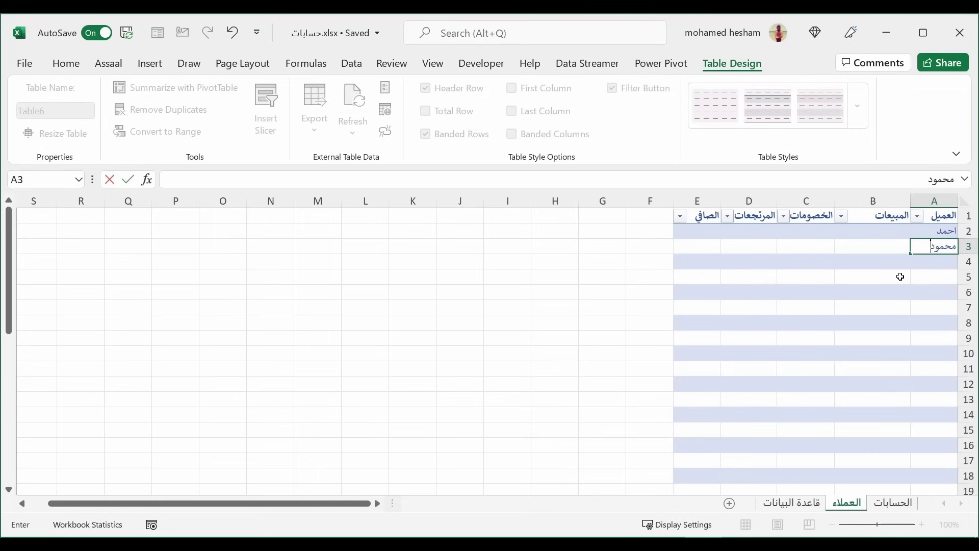
{"action": "key", "text": "Return"}
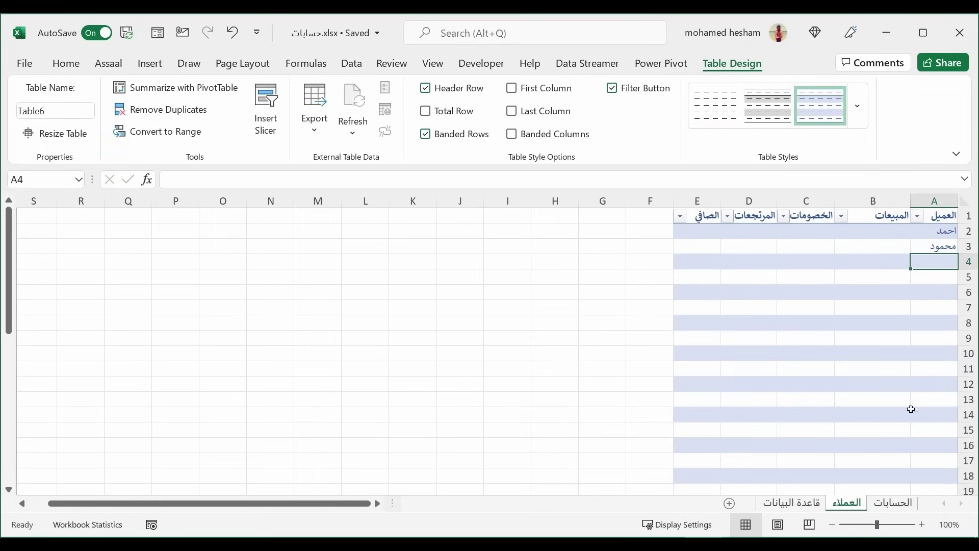
Copy the seven customer names from قاعدة البيانات into A2 on العملاء and widen column A.
{"action": "left_click", "coordinate": [874, 499]}
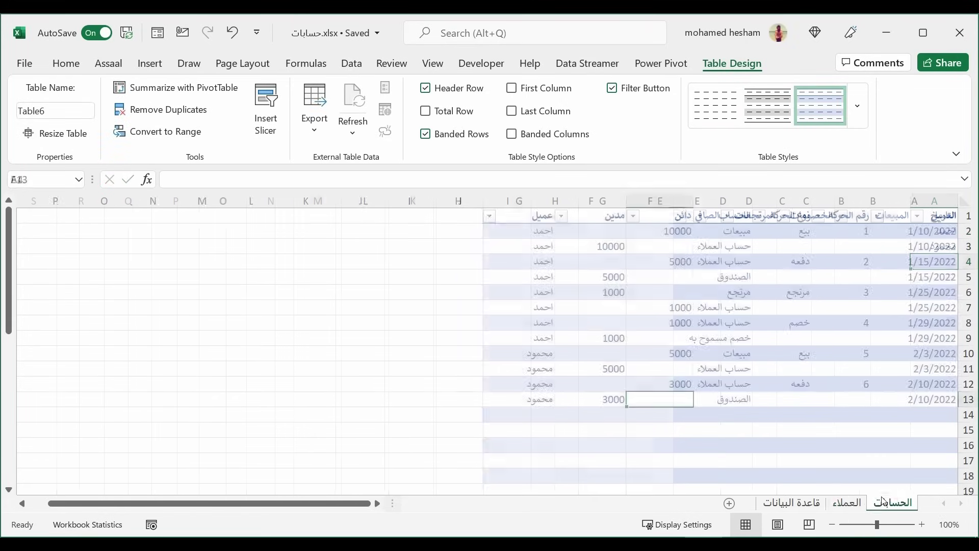
{"action": "left_click", "coordinate": [819, 504]}
{"action": "left_click_drag", "start_coordinate": [942, 232], "coordinate": [938, 324]}
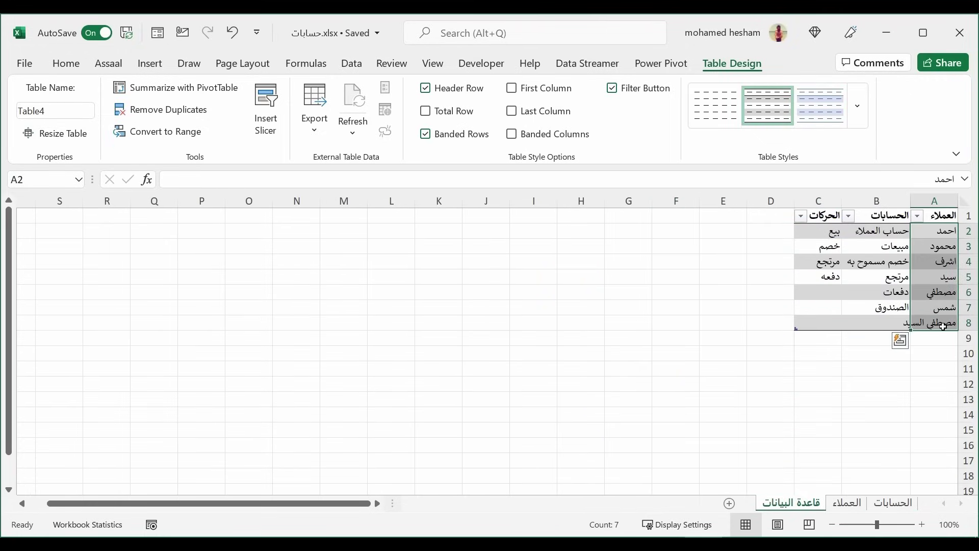
{"action": "key", "text": "ctrl+c"}
{"action": "left_click", "coordinate": [893, 502]}
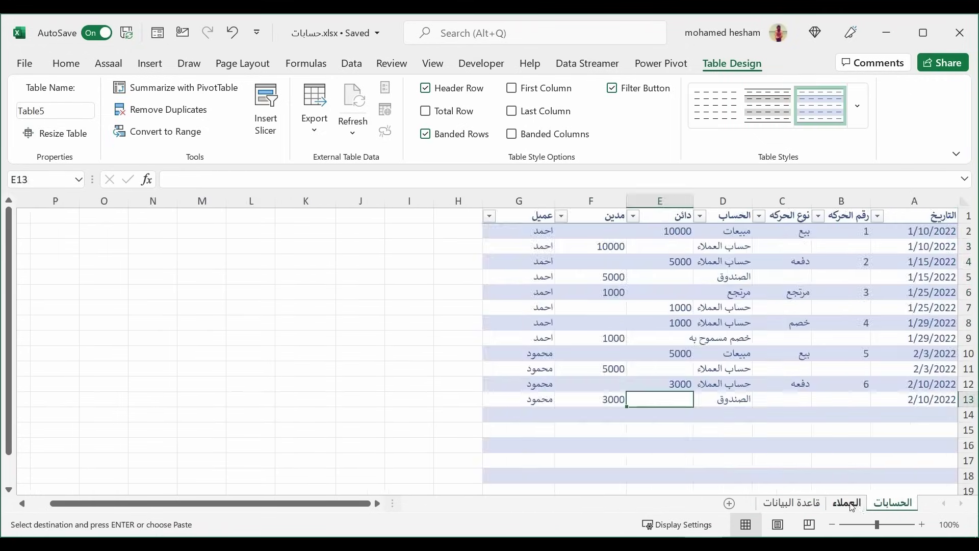
{"action": "left_click", "coordinate": [847, 503]}
{"action": "left_click", "coordinate": [938, 233]}
{"action": "key", "text": "ctrl+v"}
{"action": "left_click", "coordinate": [799, 385]}
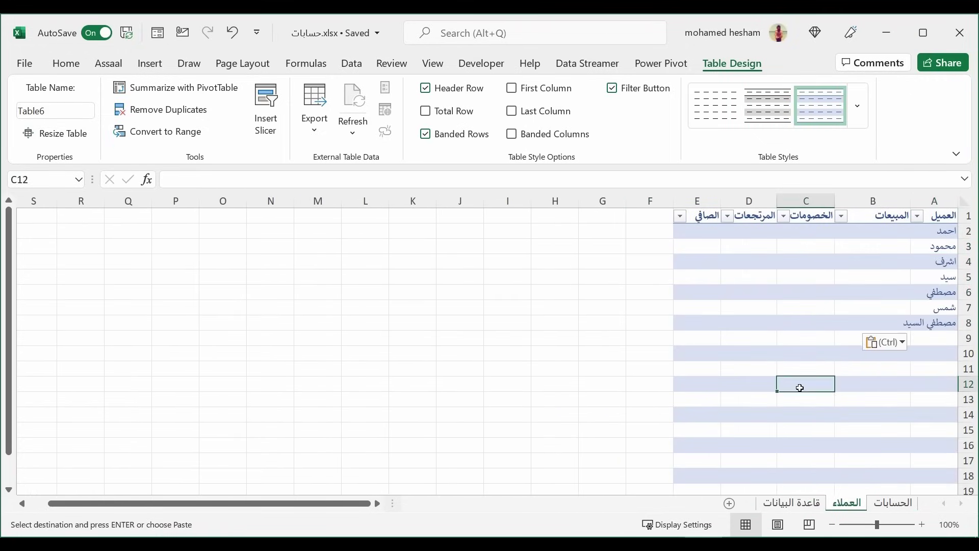
{"action": "left_click_drag", "start_coordinate": [909, 205], "coordinate": [901, 204]}
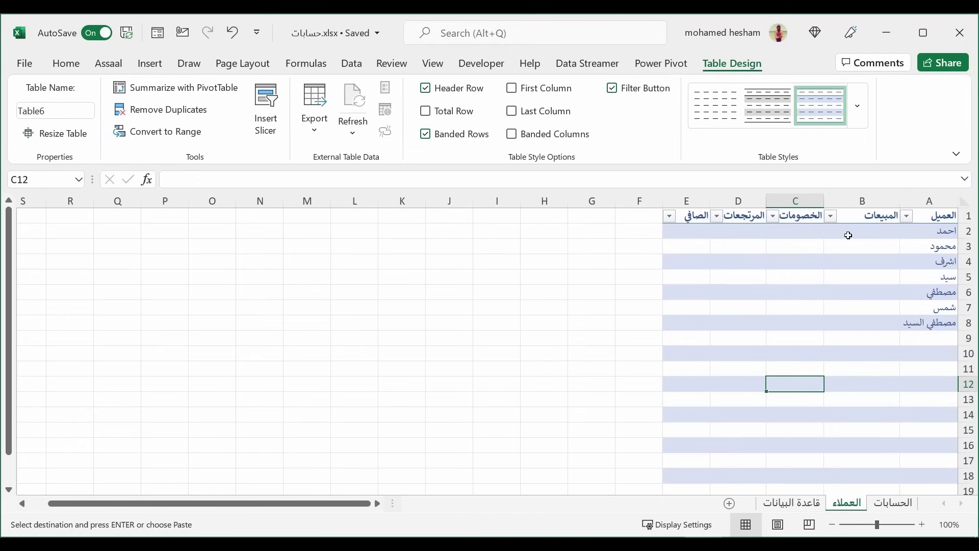
{"action": "left_click", "coordinate": [849, 237]}
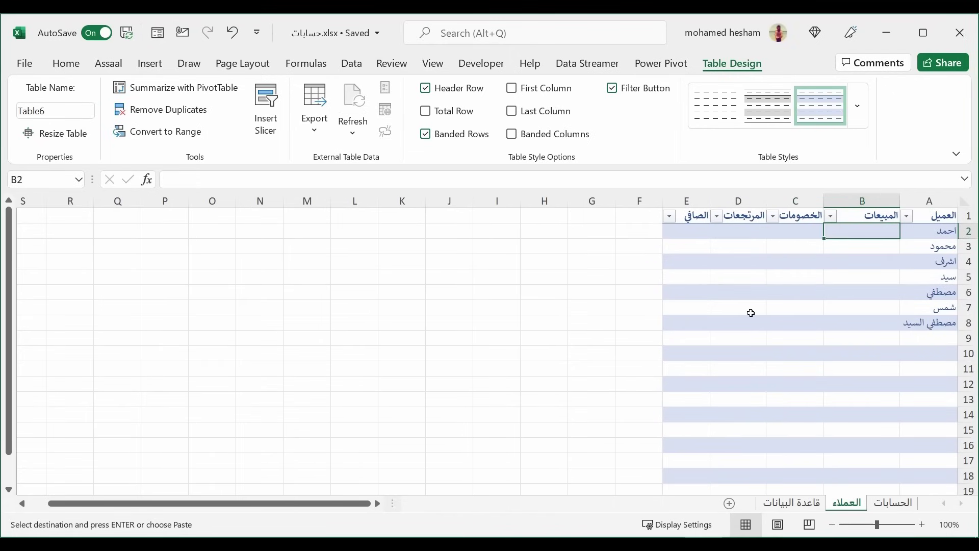
Begin =SUMIFS in B2, using the الحسابات sheet's دائن column as the sum range.
{"action": "type", "text": "=س"}
{"action": "key", "text": "BackSpace"}
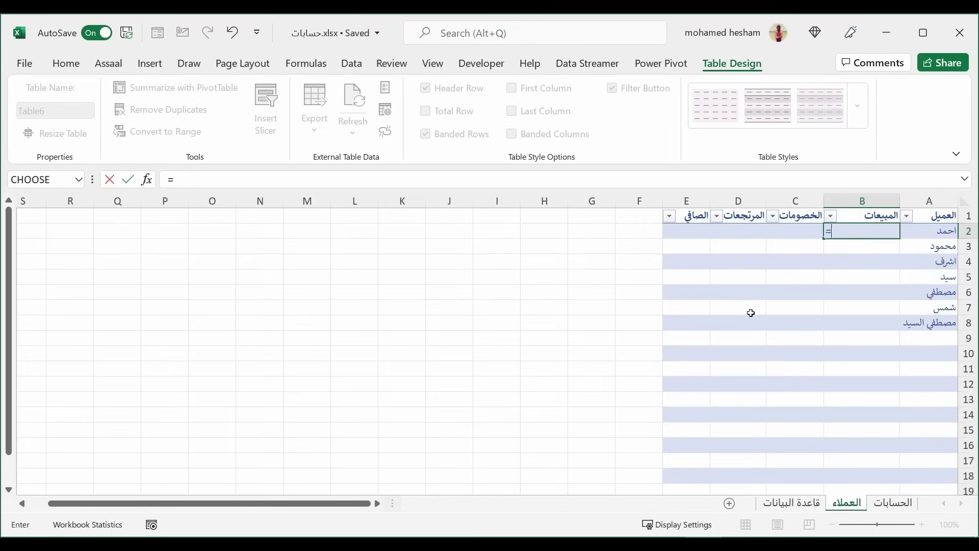
{"action": "type", "text": "sumifs"}
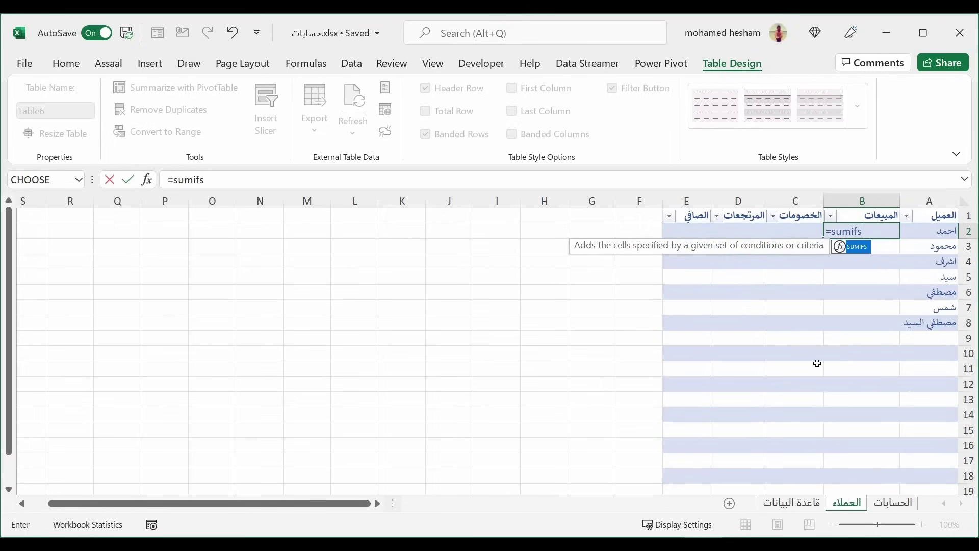
{"action": "key", "text": "Tab"}
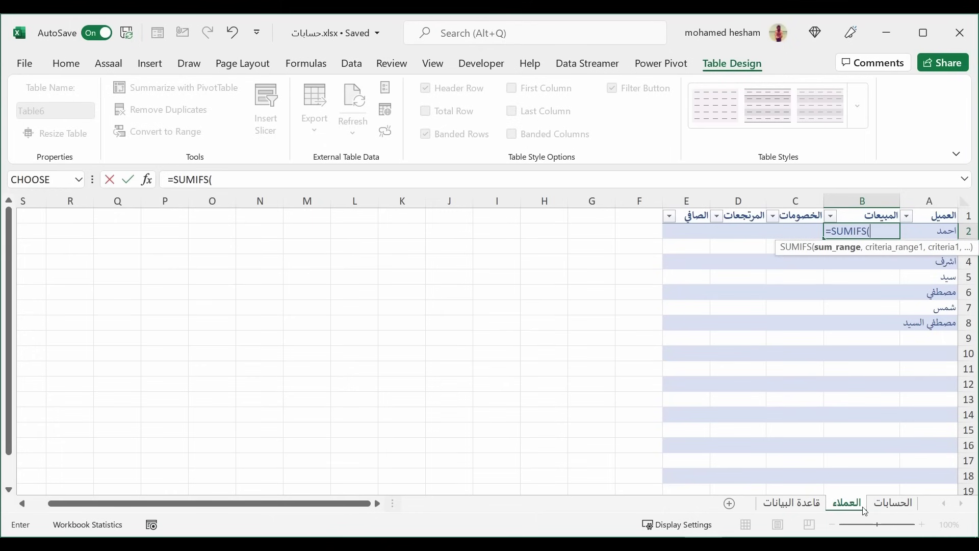
{"action": "left_click", "coordinate": [901, 505]}
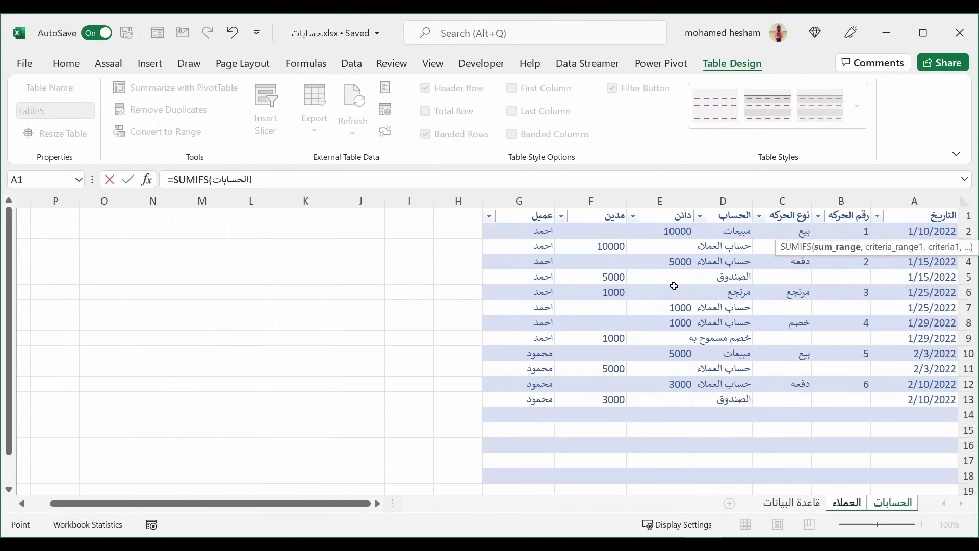
{"action": "left_click", "coordinate": [665, 207]}
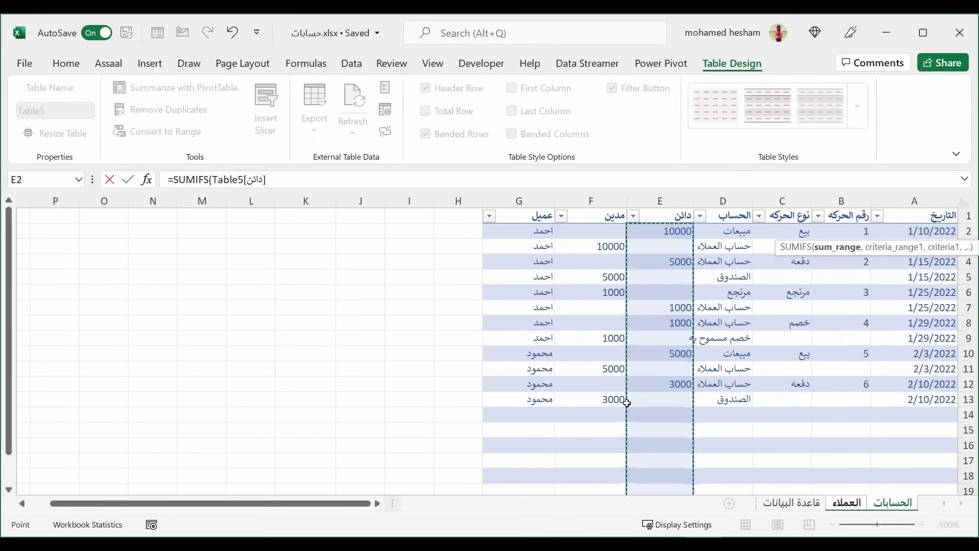
Add Table5[الحساب] as the first SUMIFS criteria range, then go to قاعدة البيانات for its criterion.
{"action": "type", "text": ","}
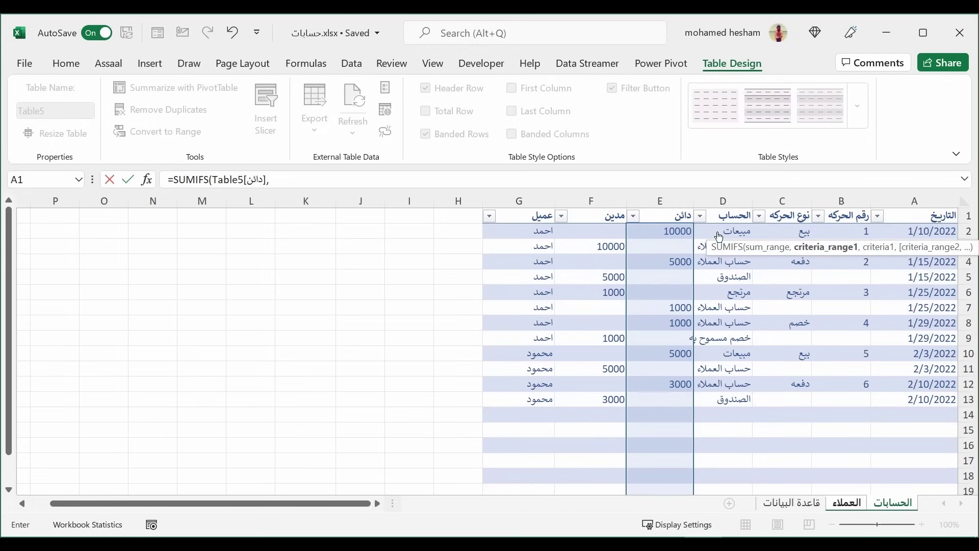
{"action": "left_click", "coordinate": [726, 206]}
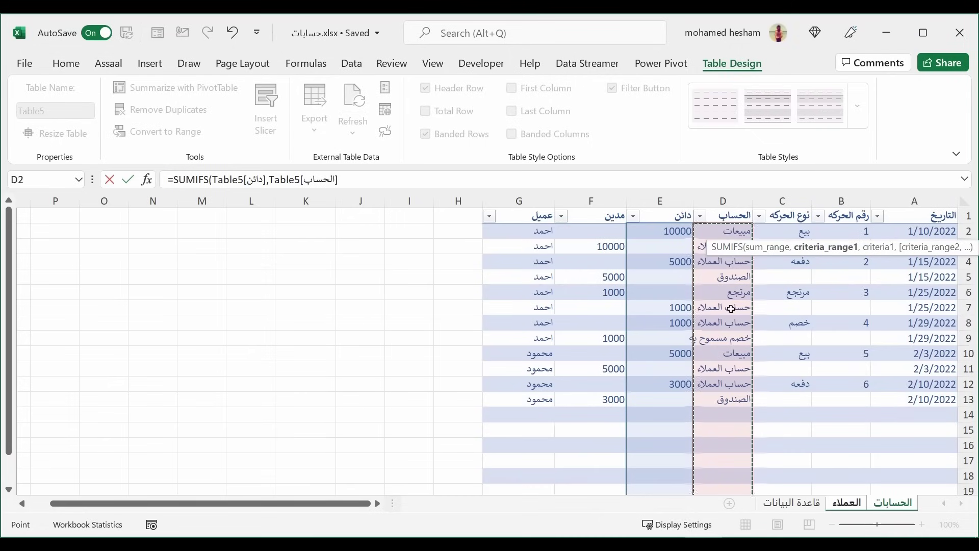
{"action": "type", "text": ","}
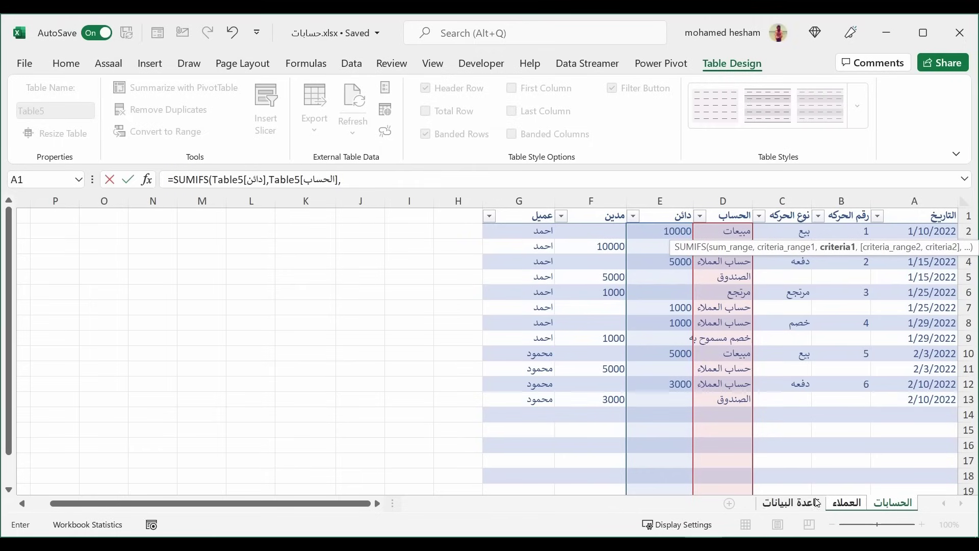
{"action": "left_click", "coordinate": [800, 505]}
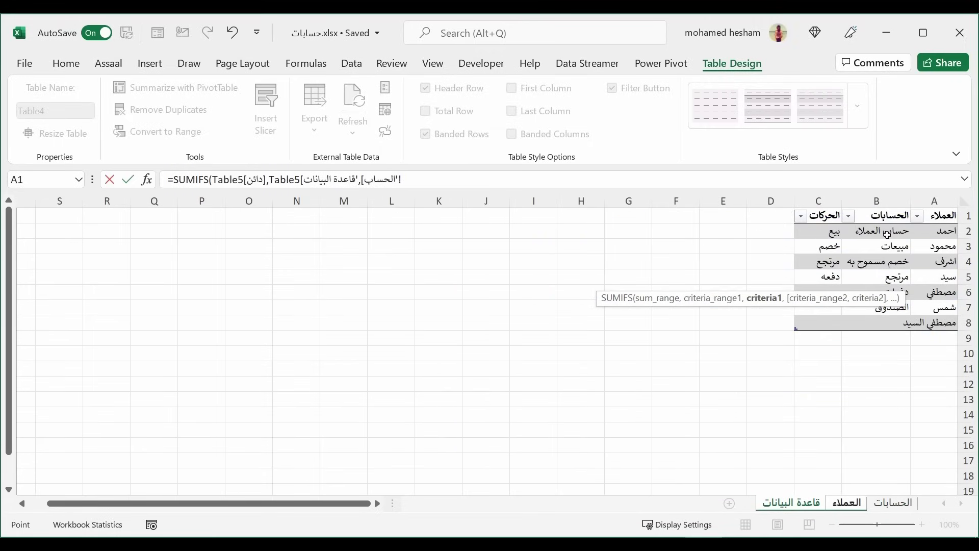
Use the sales account in قاعدة البيانات!B3 as the first criterion and return to الحسابات.
{"action": "left_click", "coordinate": [870, 245]}
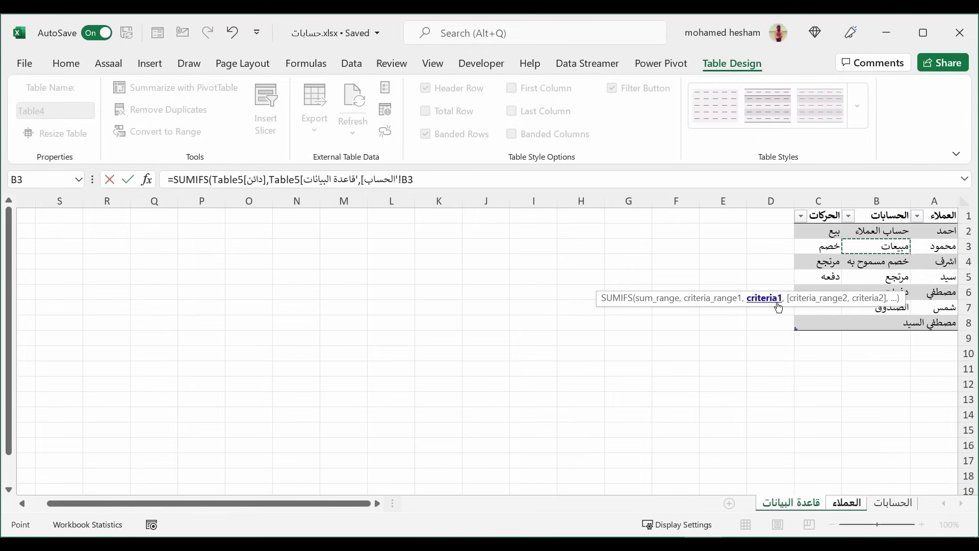
{"action": "type", "text": ","}
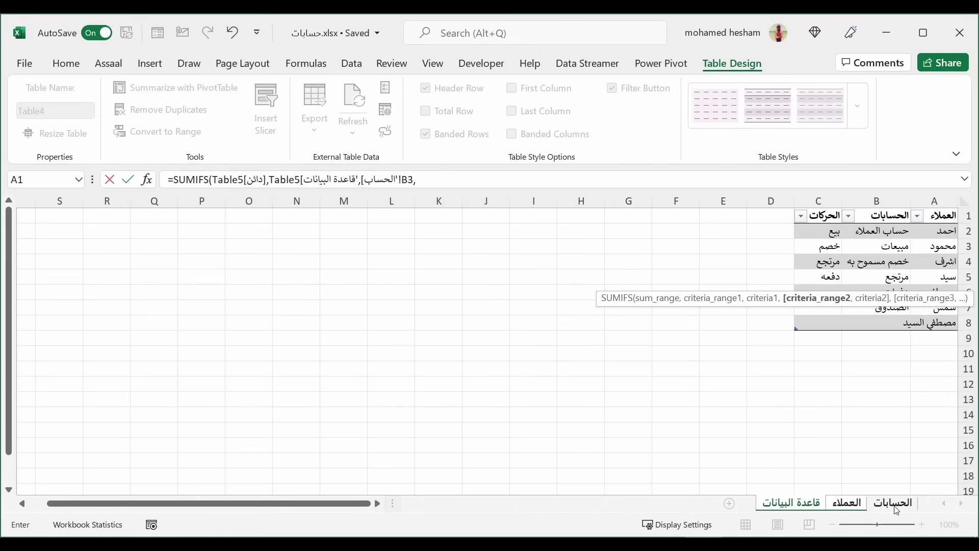
{"action": "left_click", "coordinate": [894, 506]}
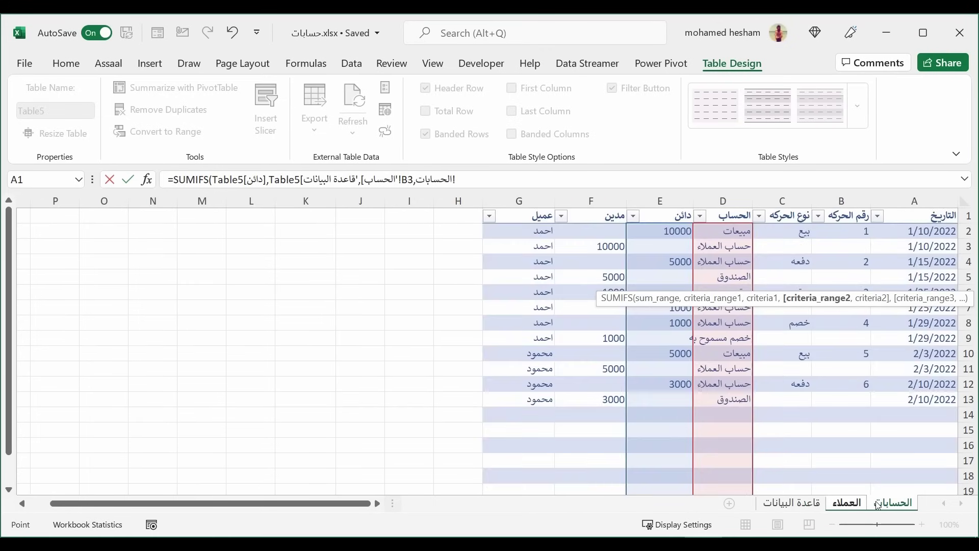
Match Table5[عميل] against العملاء!A2 to finish the SUMIFS, giving 10000 for the first customer.
{"action": "left_click", "coordinate": [521, 212]}
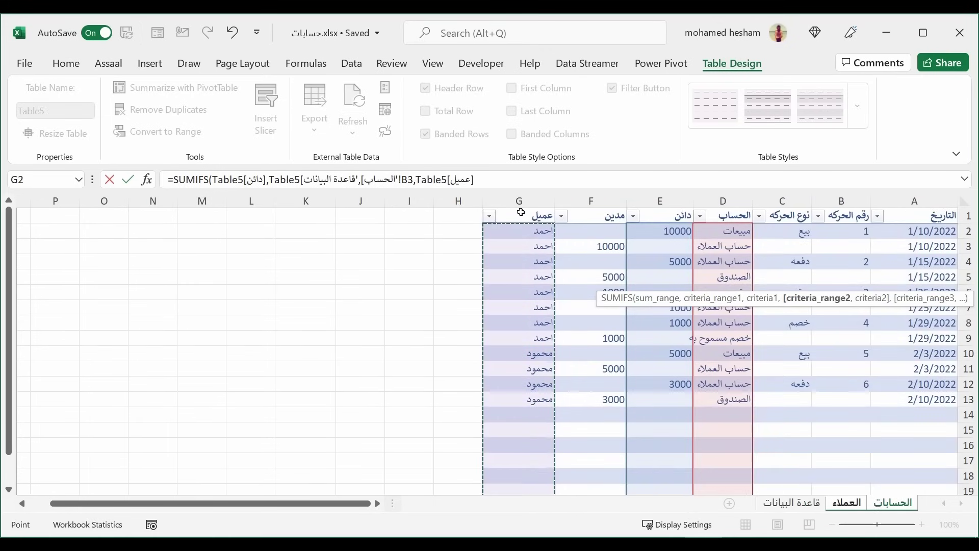
{"action": "type", "text": ","}
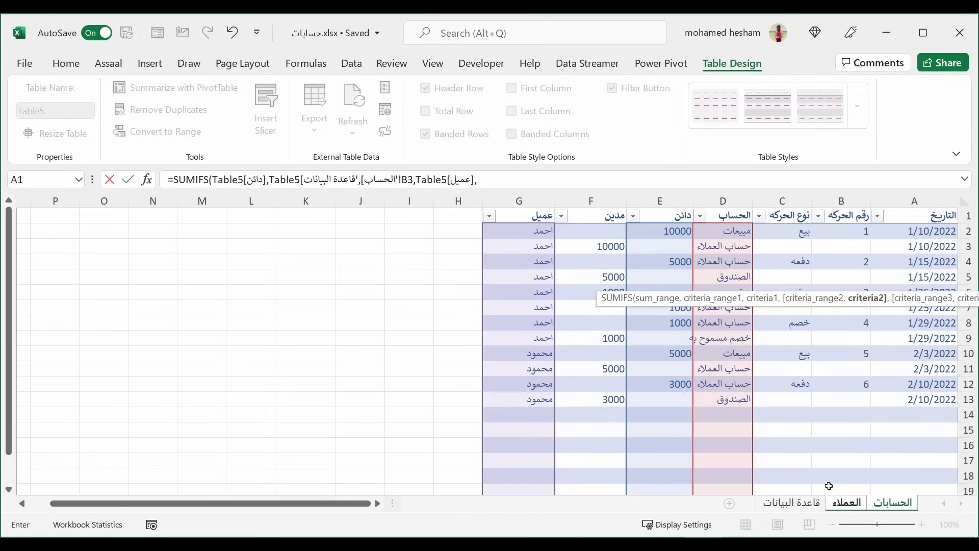
{"action": "left_click", "coordinate": [855, 504]}
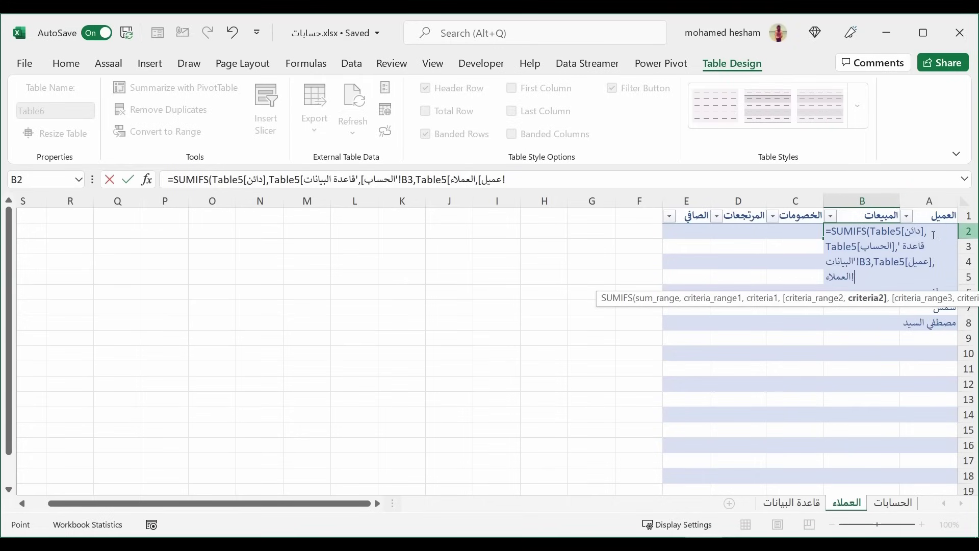
{"action": "type", "text": "A"}
{"action": "type", "text": "2"}
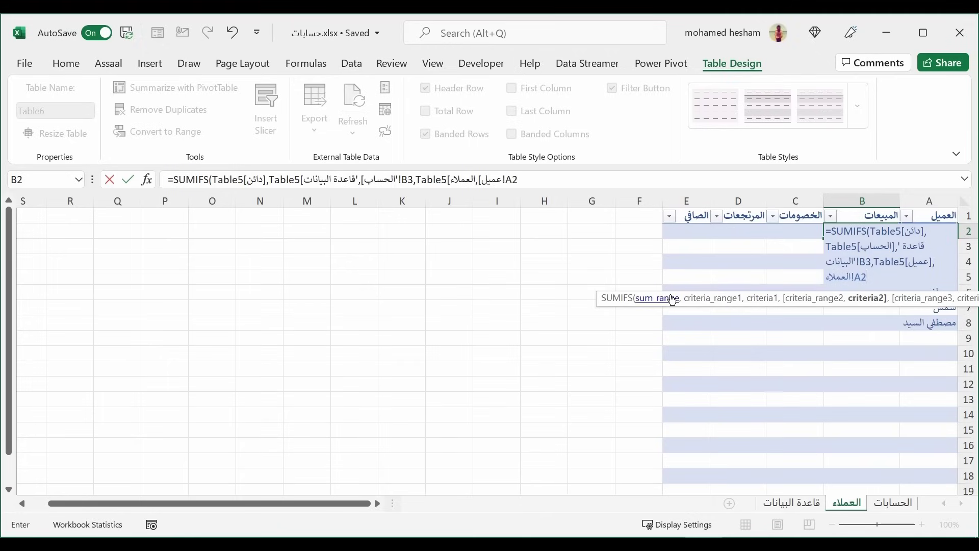
{"action": "type", "text": ")"}
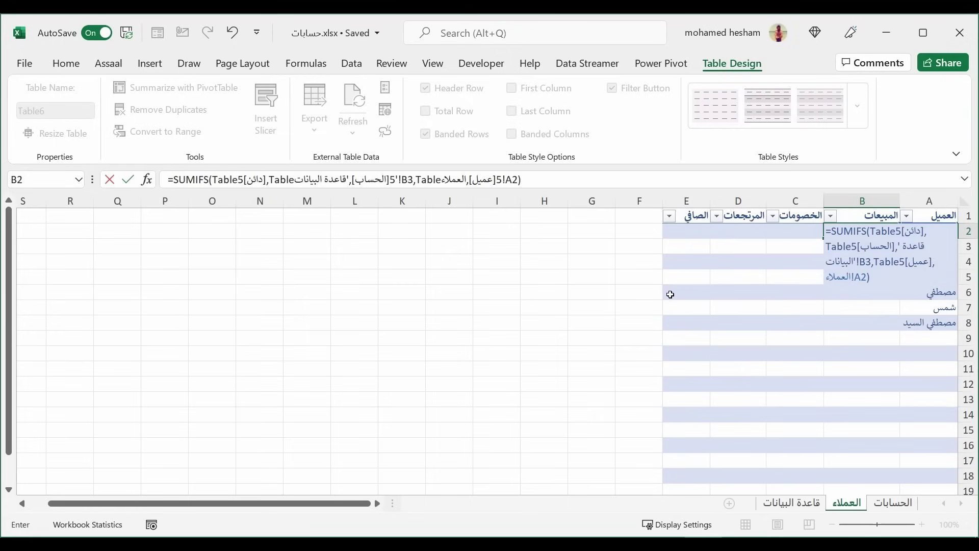
{"action": "key", "text": "Return"}
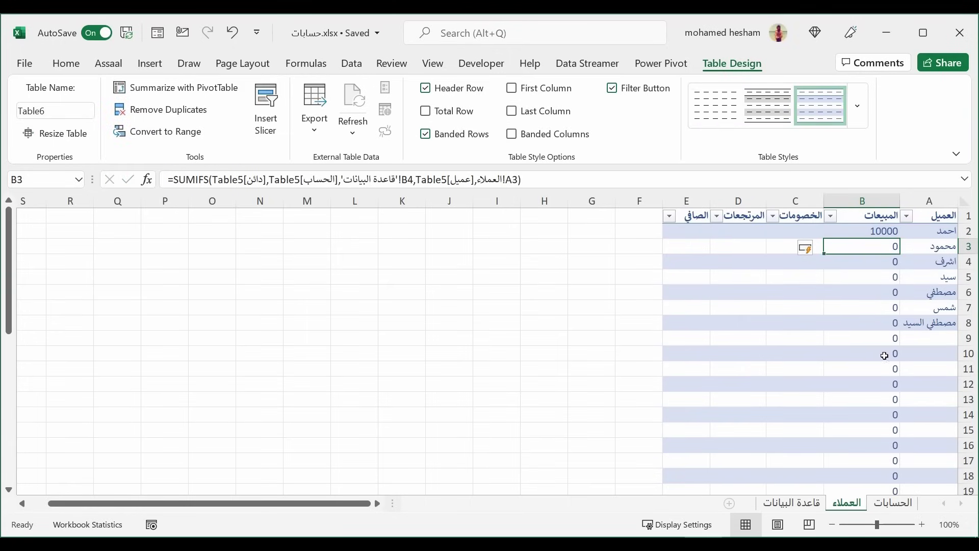
Check the B2 formula against the row 9–11 transactions on الحسابات, including the 5000 credit.
{"action": "left_click", "coordinate": [875, 229]}
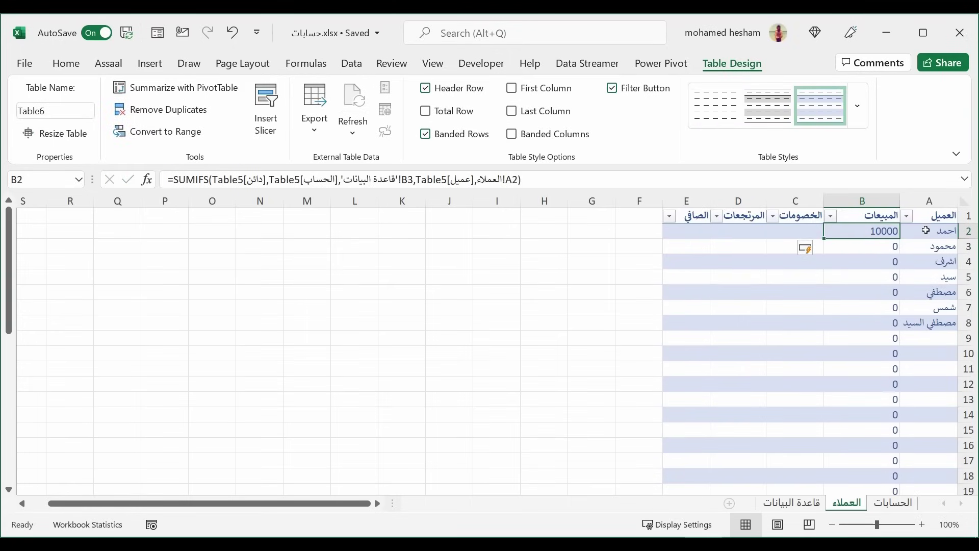
{"action": "left_click", "coordinate": [893, 503]}
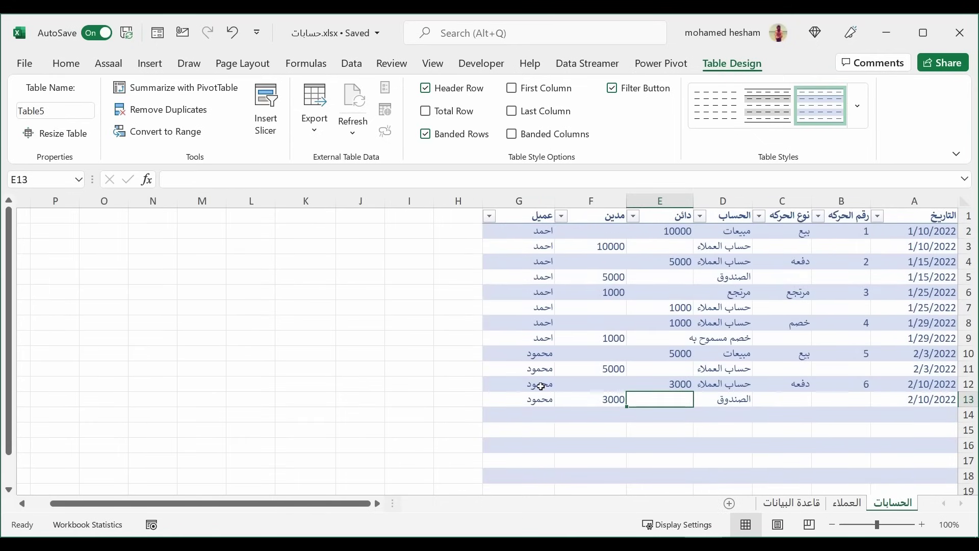
{"action": "left_click", "coordinate": [747, 367]}
{"action": "left_click", "coordinate": [544, 370]}
{"action": "left_click", "coordinate": [737, 354]}
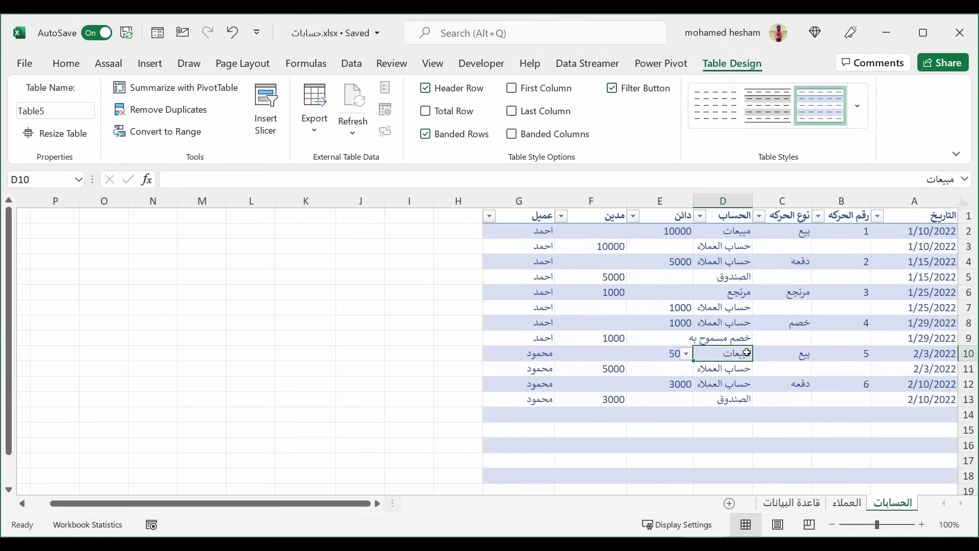
{"action": "left_click", "coordinate": [662, 396]}
{"action": "left_click", "coordinate": [720, 356]}
{"action": "left_click", "coordinate": [705, 382]}
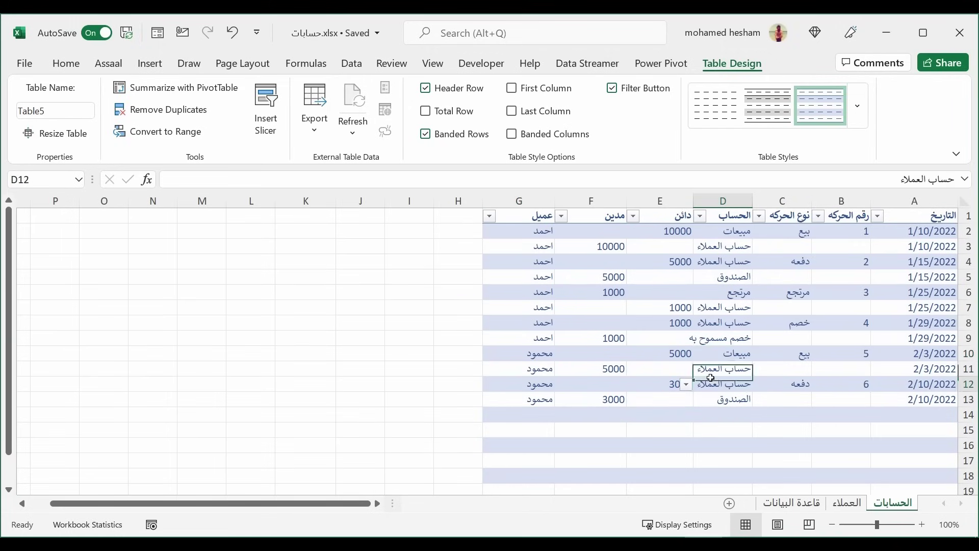
{"action": "left_click_drag", "start_coordinate": [715, 340], "coordinate": [714, 355]}
{"action": "left_click", "coordinate": [714, 354]}
{"action": "left_click", "coordinate": [665, 354]}
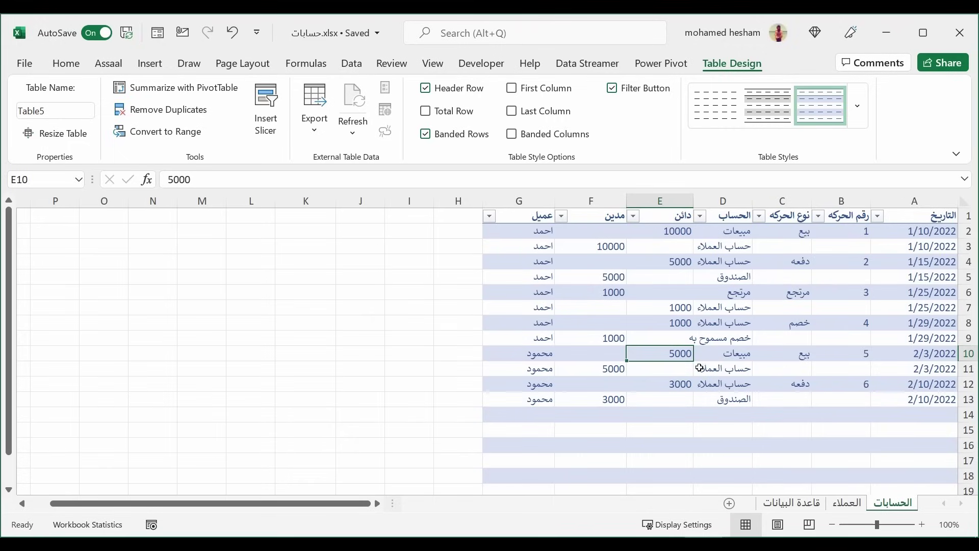
Back on العملاء, compare the B3 formula and customer names with the original B2 formula.
{"action": "left_click", "coordinate": [854, 510]}
{"action": "left_click", "coordinate": [919, 249]}
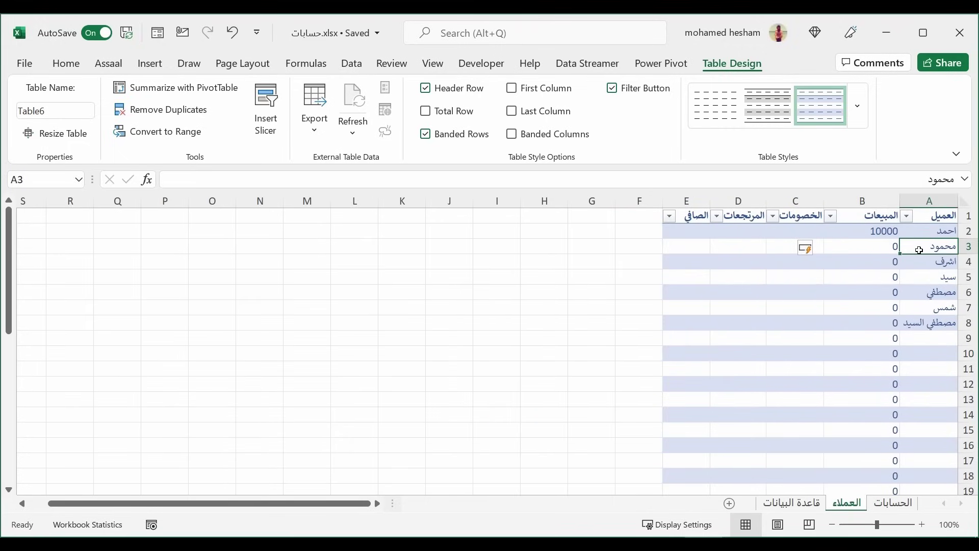
{"action": "left_click", "coordinate": [887, 246]}
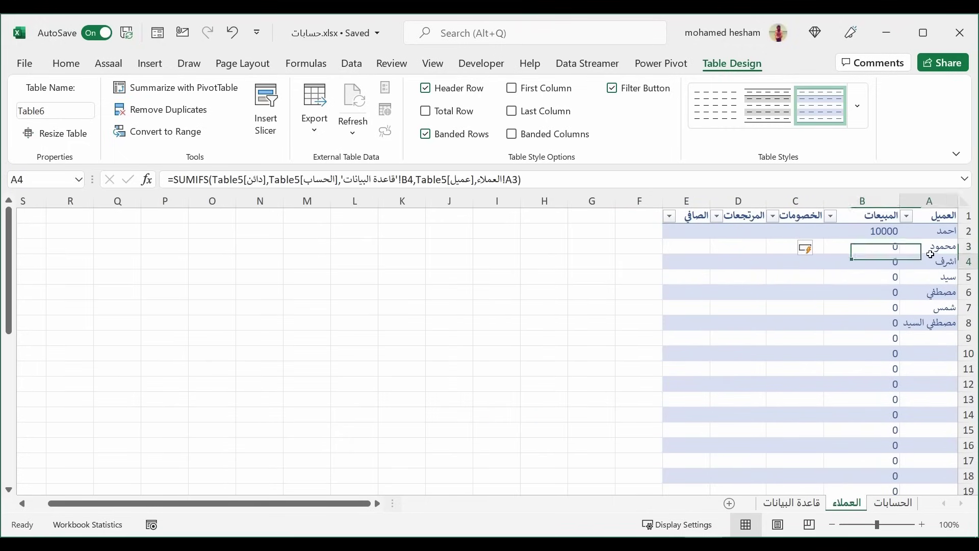
{"action": "left_click_drag", "start_coordinate": [918, 261], "coordinate": [915, 275]}
{"action": "left_click", "coordinate": [913, 252]}
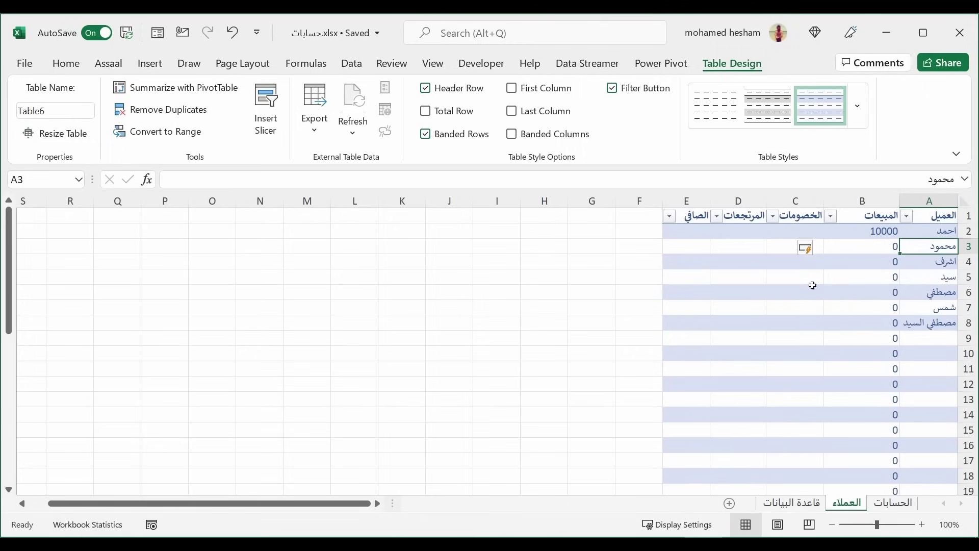
{"action": "left_click", "coordinate": [851, 248]}
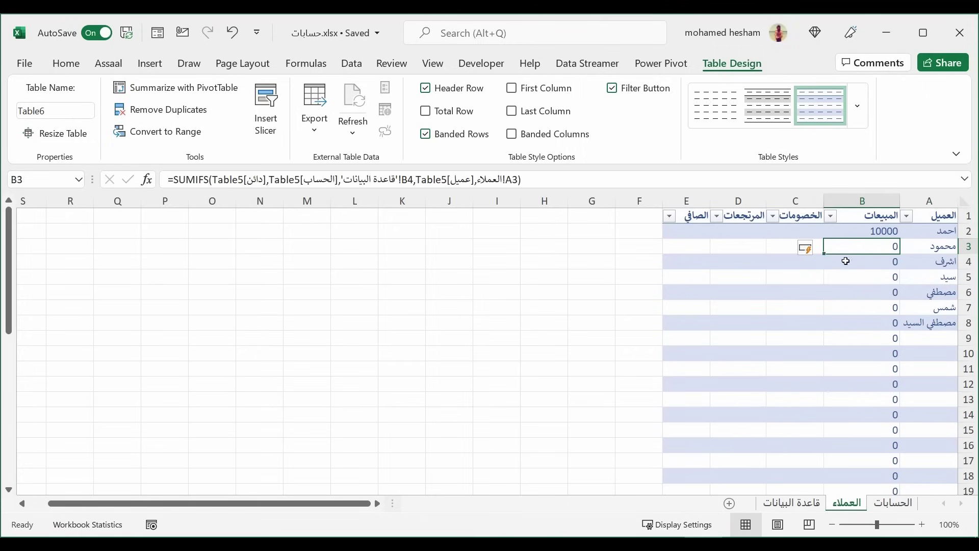
{"action": "left_click", "coordinate": [858, 279]}
{"action": "left_click", "coordinate": [862, 238]}
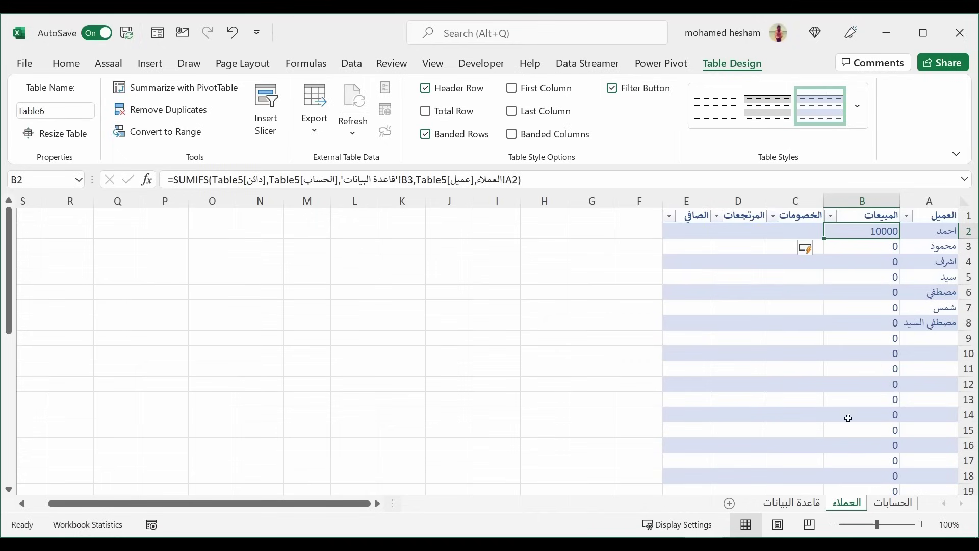
{"action": "left_click", "coordinate": [903, 248]}
{"action": "left_click", "coordinate": [894, 248]}
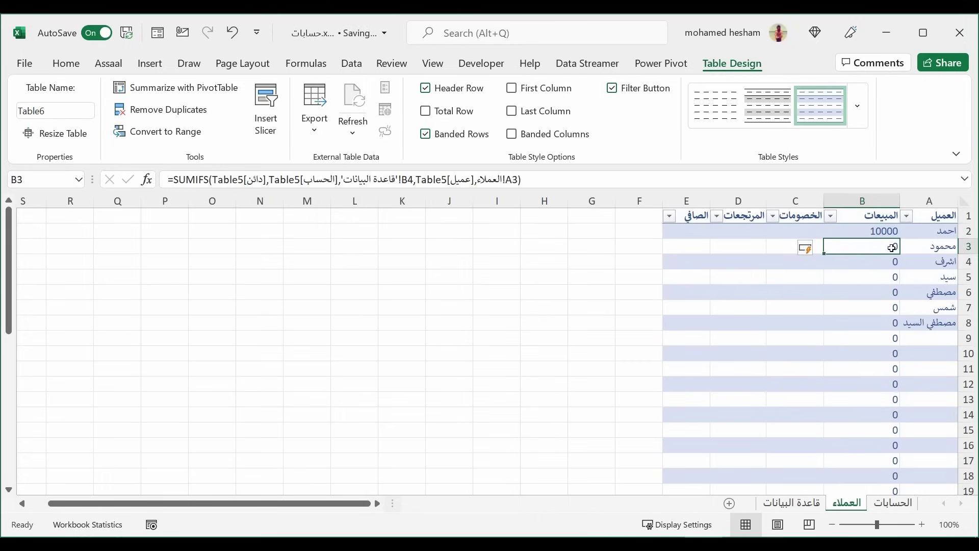
{"action": "left_click", "coordinate": [865, 236]}
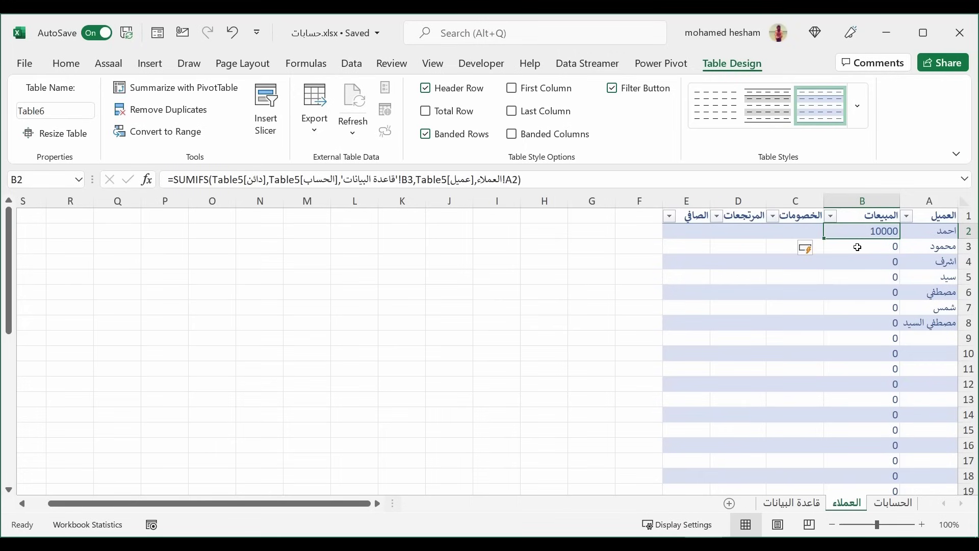
{"action": "left_click", "coordinate": [858, 247]}
Step between the B2, B3 and B4 sales formulas to spot the shifted account reference.
{"action": "key", "text": "Up"}
{"action": "left_click", "coordinate": [859, 241]}
{"action": "key", "text": "Up"}
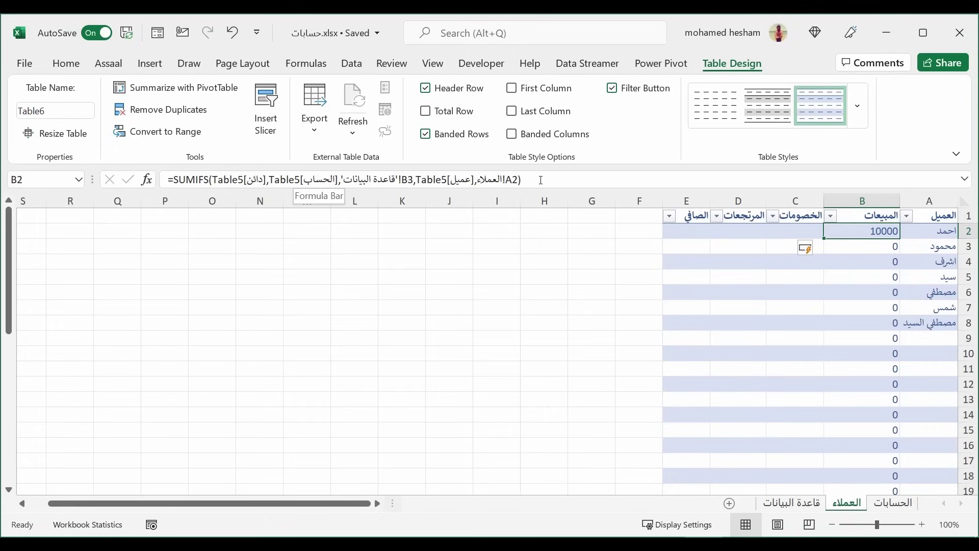
{"action": "key", "text": "Down"}
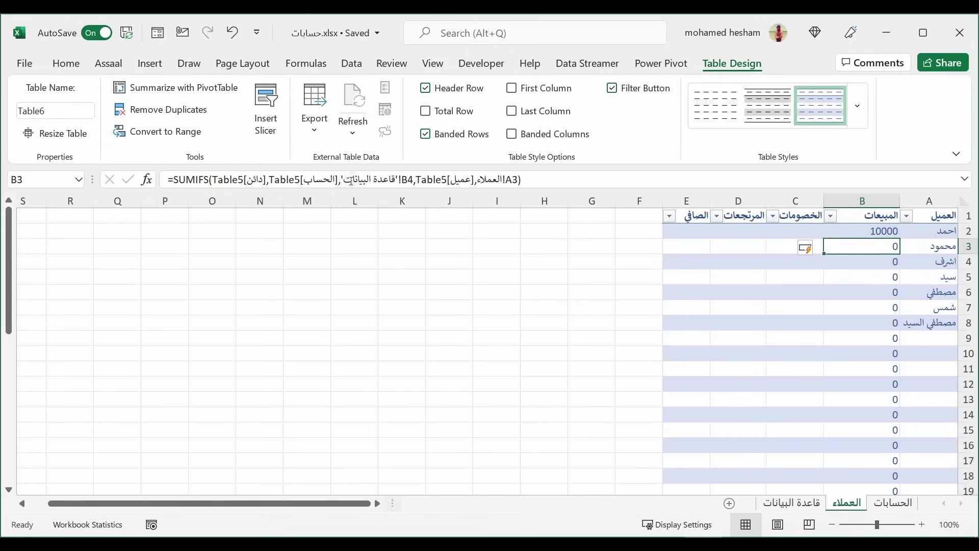
{"action": "key", "text": "Up"}
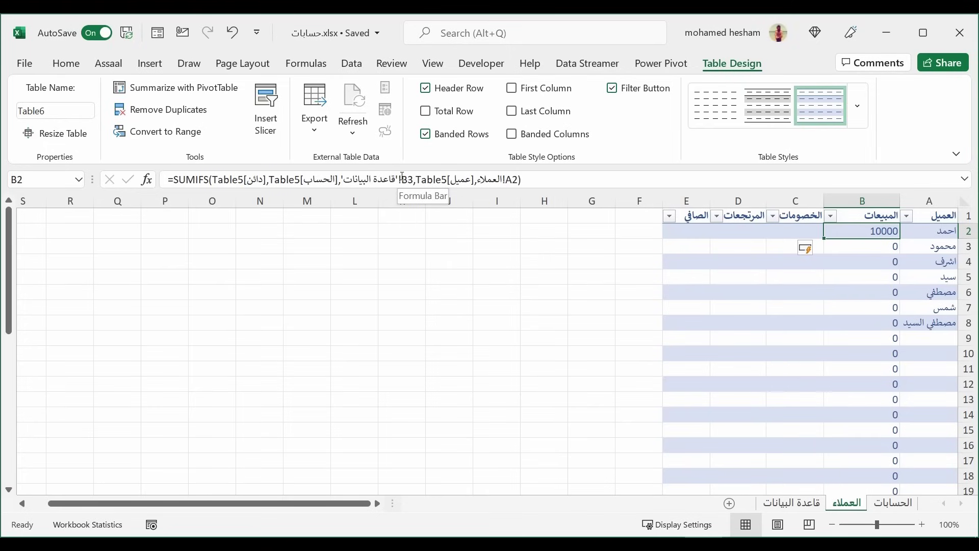
{"action": "key", "text": "Down"}
{"action": "key", "text": "Down"}
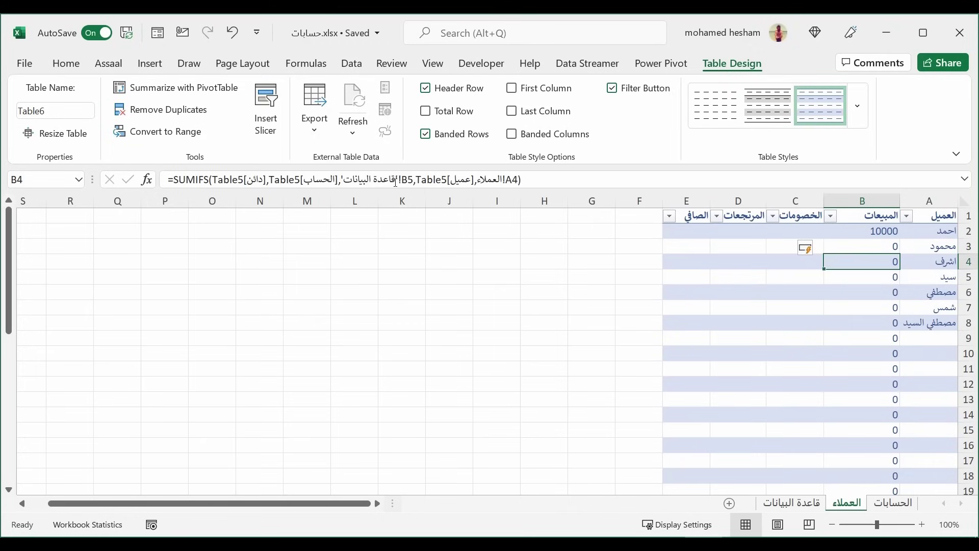
{"action": "key", "text": "Down"}
{"action": "key", "text": "Up"}
{"action": "key", "text": "Up"}
{"action": "key", "text": "Up"}
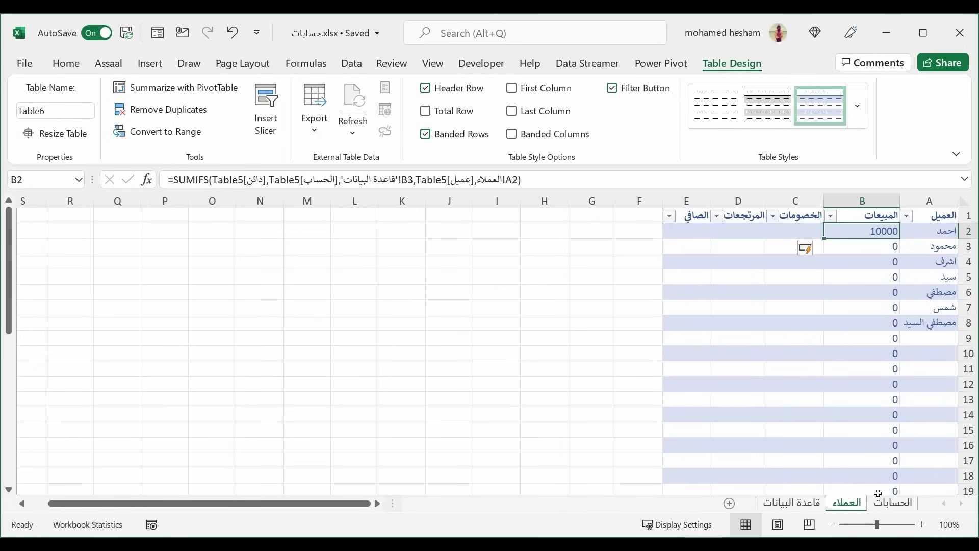
Review the account names in قاعدة البيانات B3–B5 and the الحسابات entries, then return to العملاء.
{"action": "left_click", "coordinate": [801, 503]}
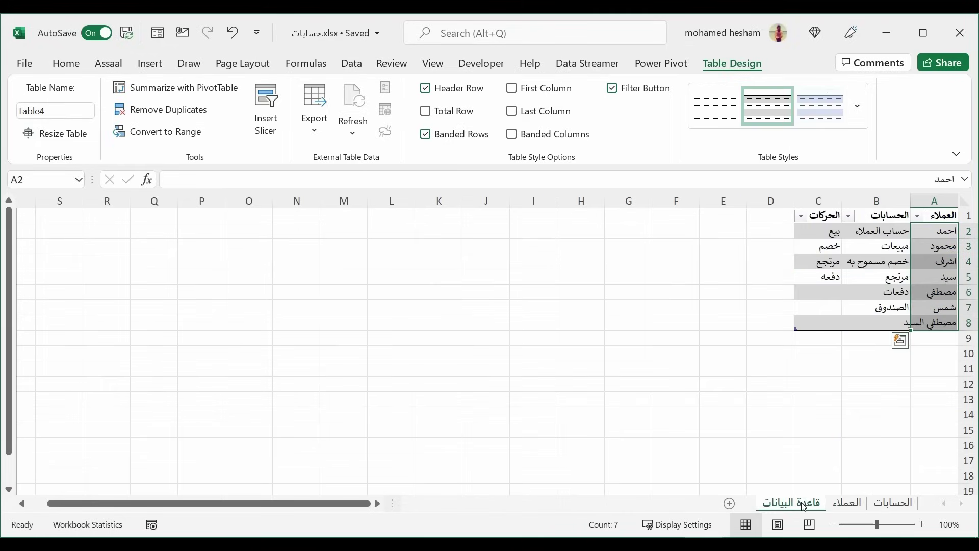
{"action": "left_click", "coordinate": [875, 247]}
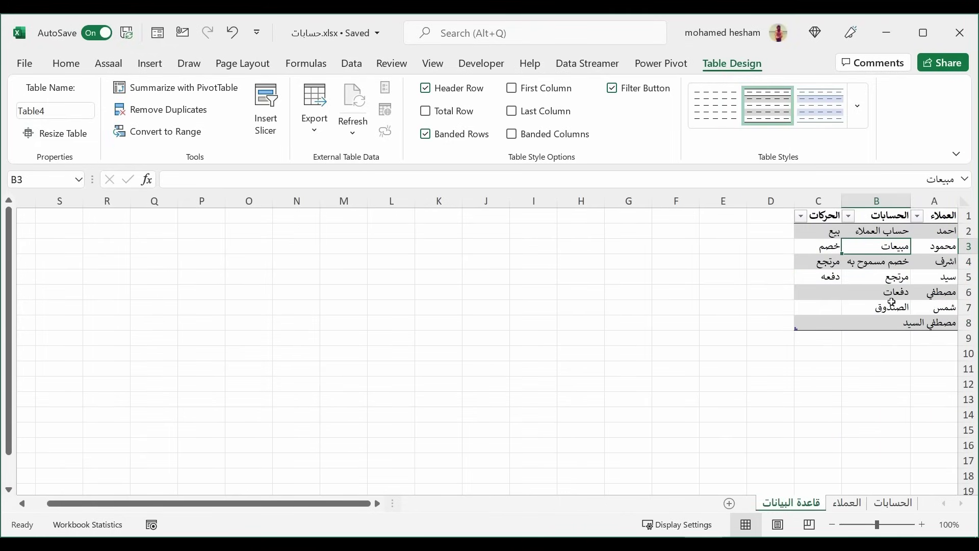
{"action": "left_click", "coordinate": [887, 260]}
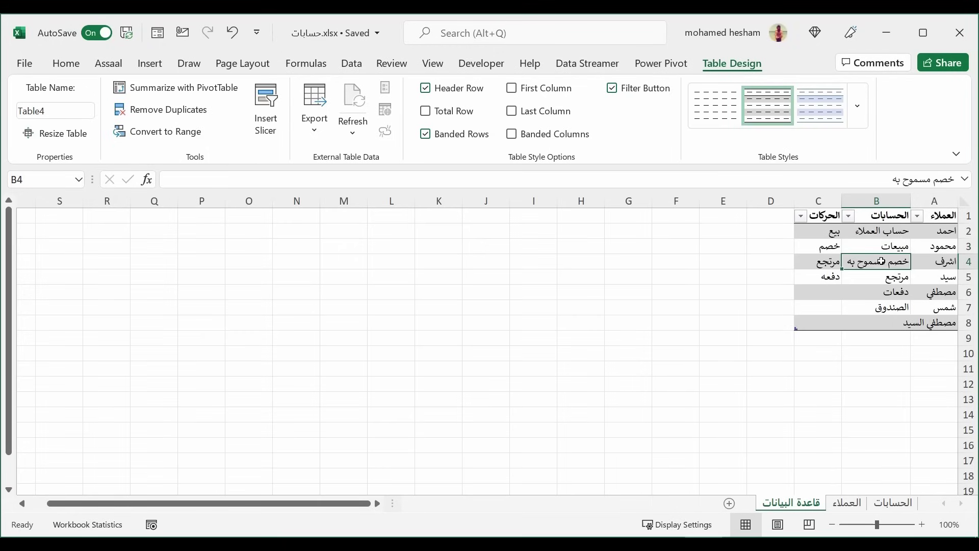
{"action": "key", "text": "Down"}
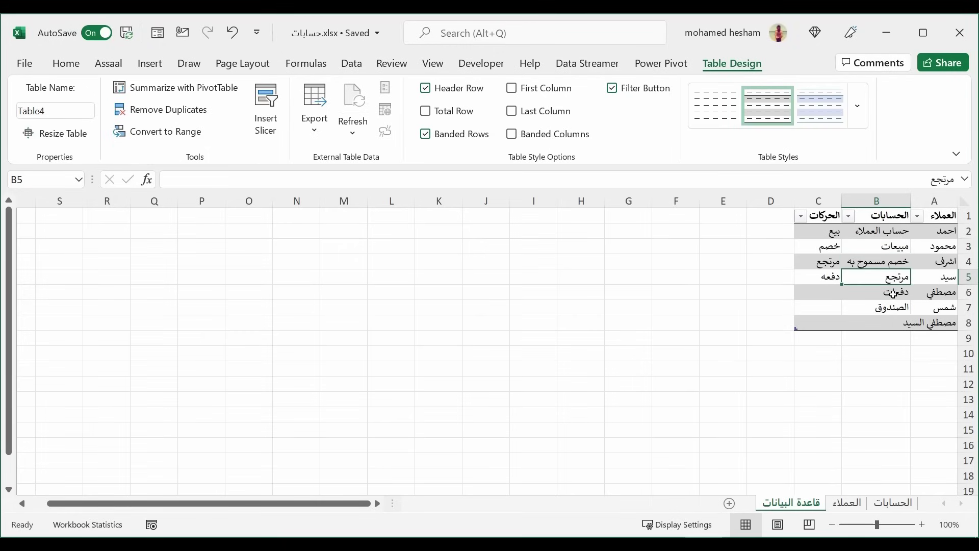
{"action": "left_click", "coordinate": [878, 504]}
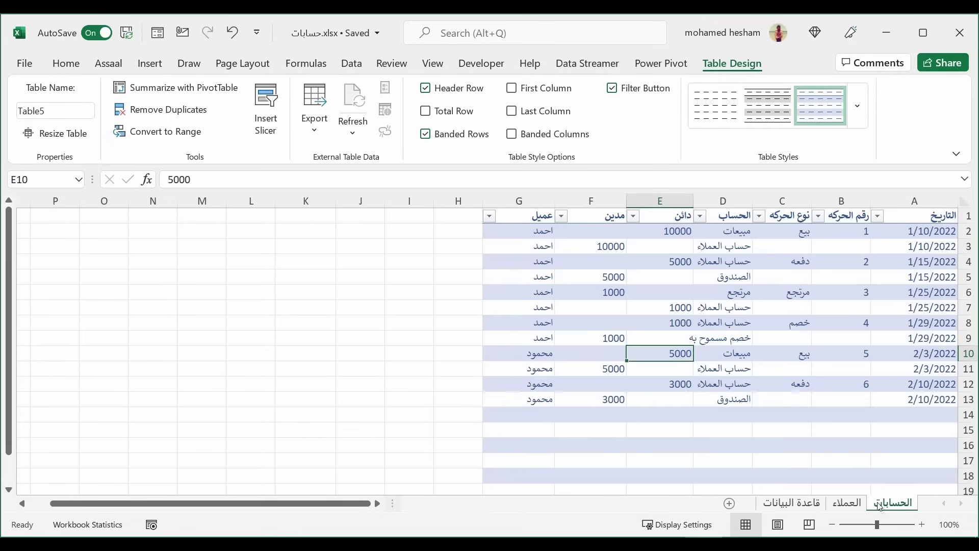
{"action": "left_click", "coordinate": [846, 502]}
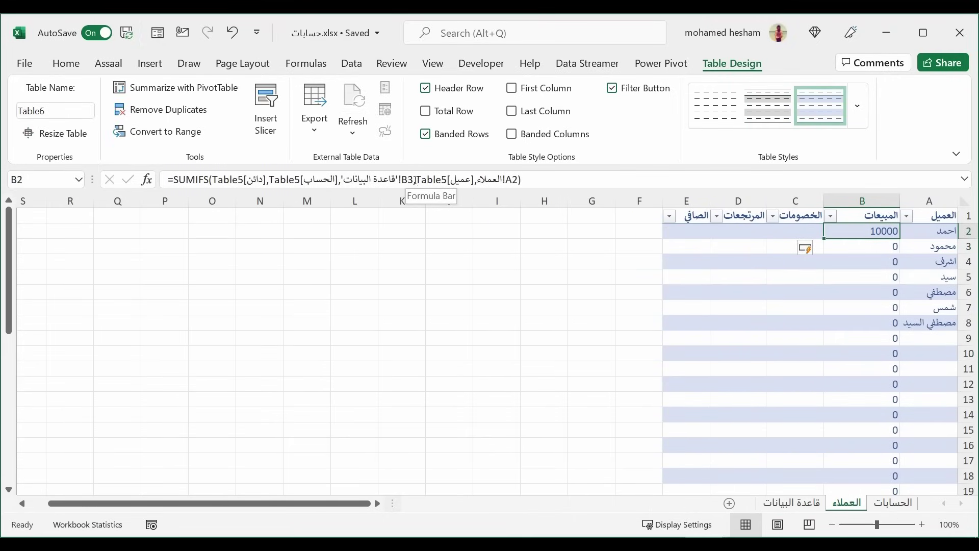
Lock the B2 account criterion as قاعدة البيانات!$B$3 so the second customer shows 5000.
{"action": "left_click", "coordinate": [416, 180]}
{"action": "double_click", "coordinate": [407, 179]}
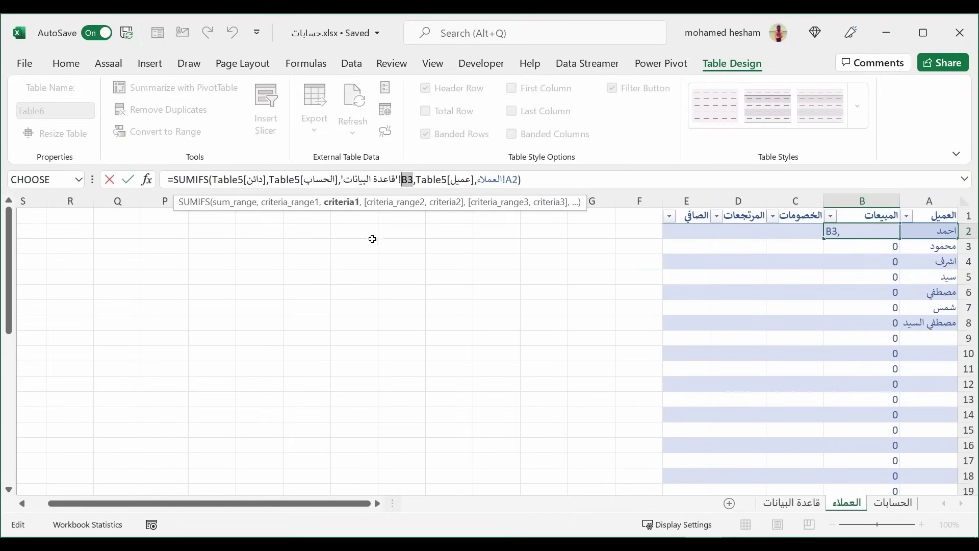
{"action": "key", "text": "F4"}
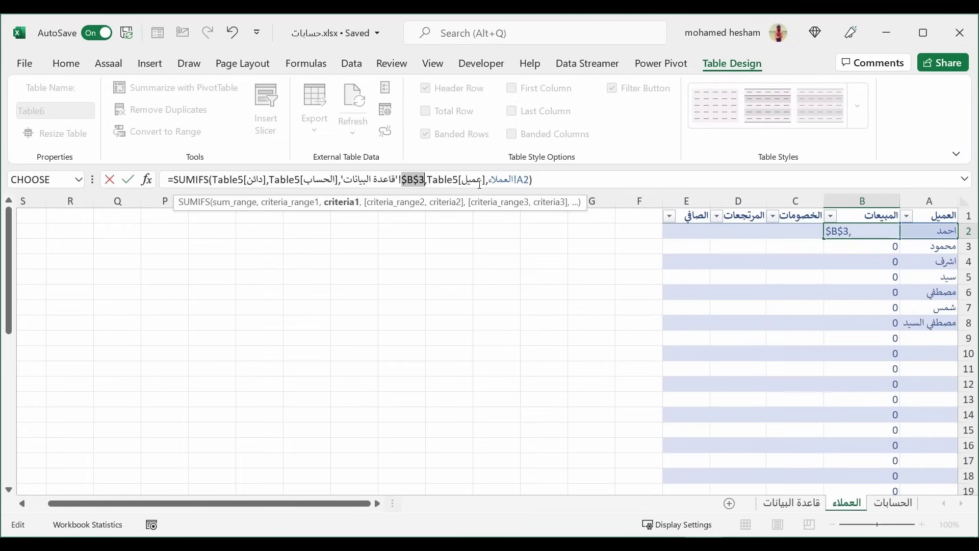
{"action": "key", "text": "Return"}
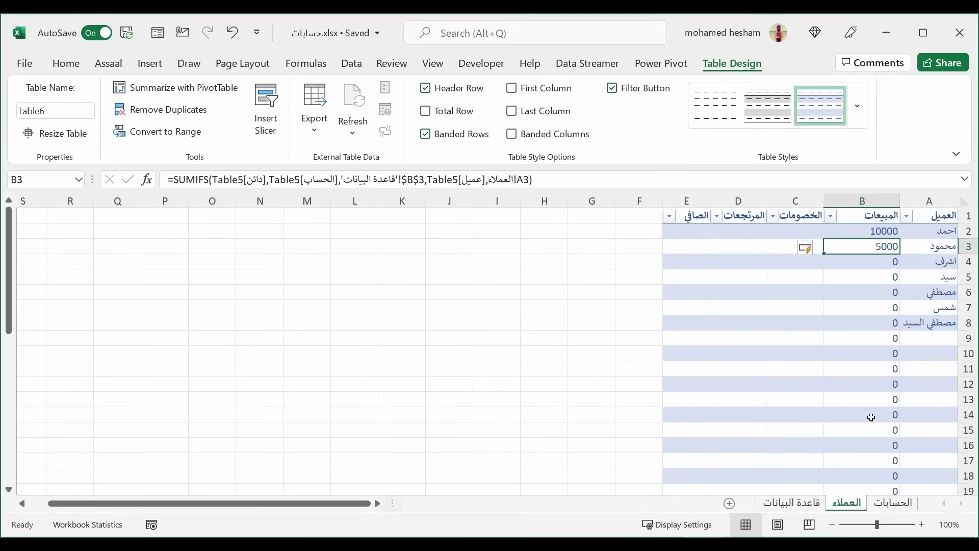
Check the sales results down the customer rows and glance at the discounts column.
{"action": "left_click", "coordinate": [886, 276]}
{"action": "left_click", "coordinate": [881, 248]}
{"action": "left_click", "coordinate": [882, 276]}
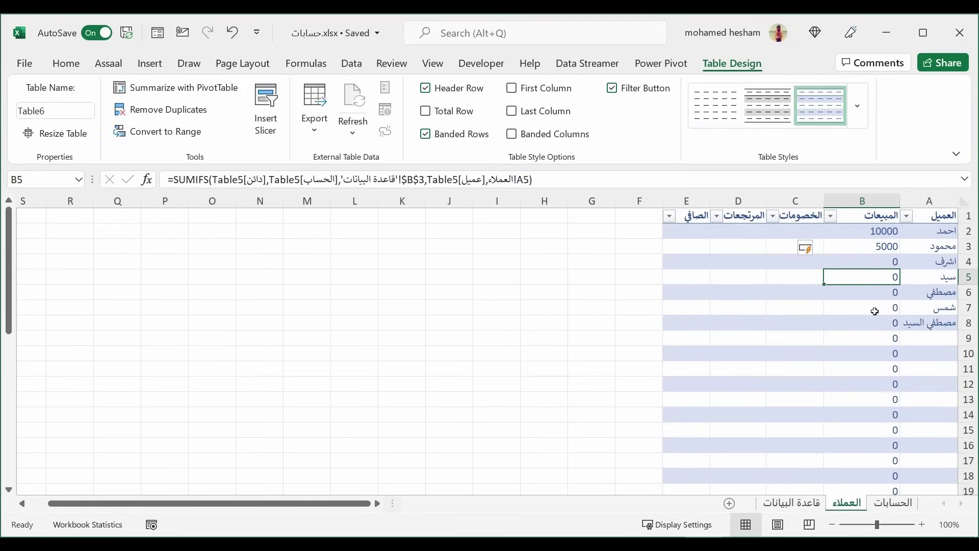
{"action": "left_click", "coordinate": [875, 311]}
{"action": "left_click", "coordinate": [870, 368]}
{"action": "left_click", "coordinate": [874, 400]}
{"action": "left_click", "coordinate": [874, 429]}
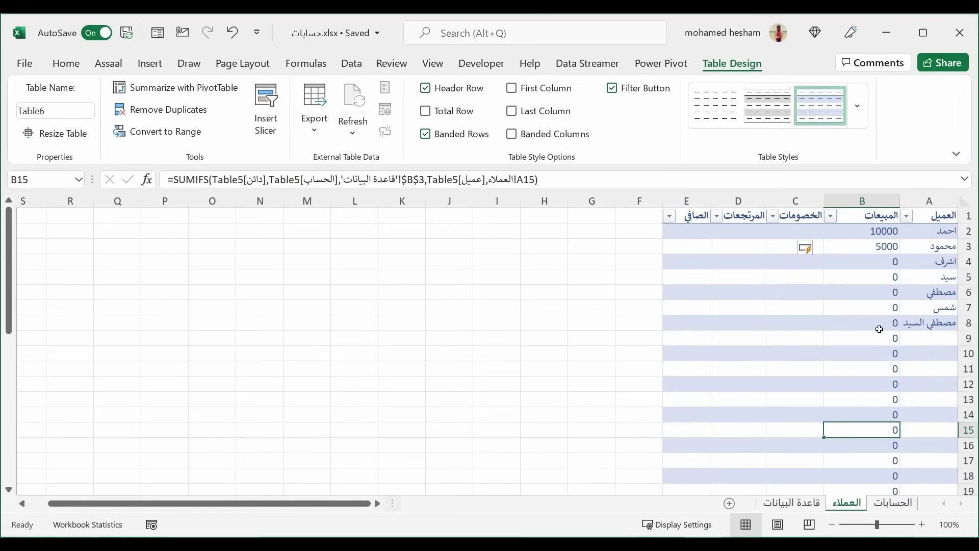
{"action": "left_click", "coordinate": [875, 308]}
{"action": "left_click", "coordinate": [874, 277]}
{"action": "left_click", "coordinate": [871, 228]}
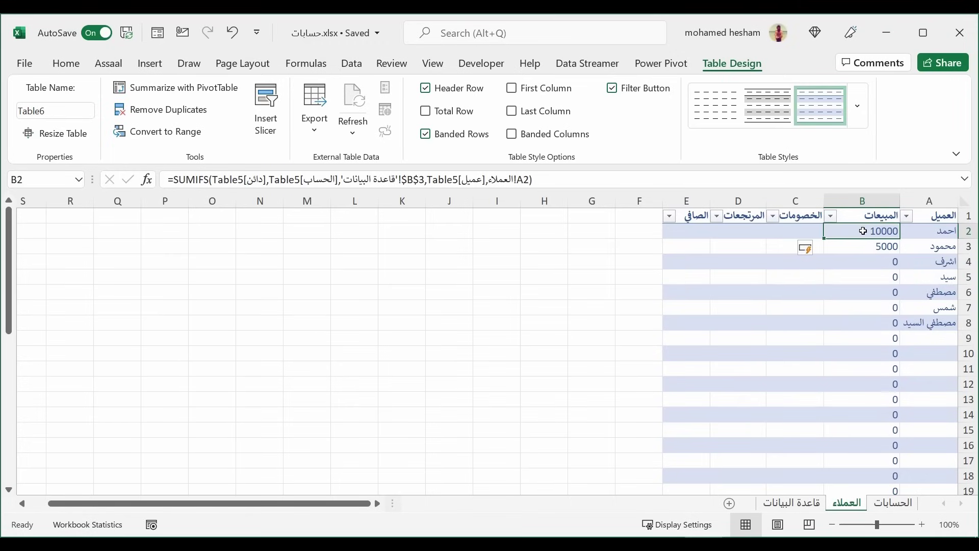
{"action": "left_click", "coordinate": [875, 246]}
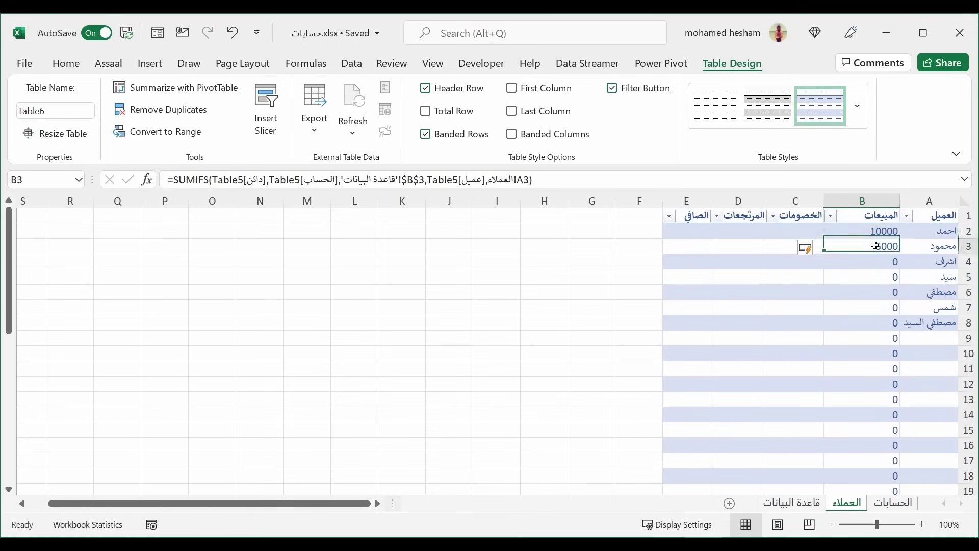
{"action": "left_click", "coordinate": [812, 228]}
{"action": "left_click", "coordinate": [867, 236]}
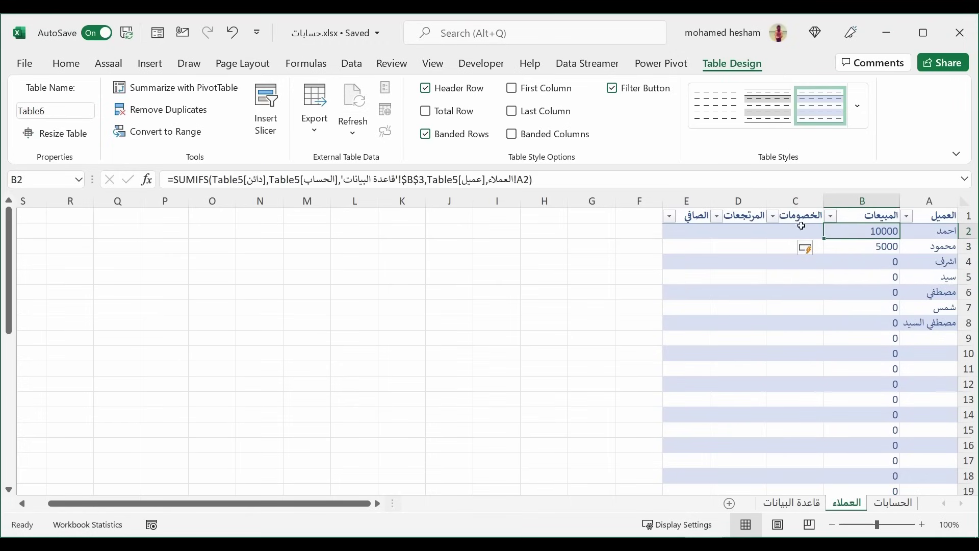
{"action": "left_click", "coordinate": [782, 233]}
{"action": "left_click", "coordinate": [840, 235]}
On الحسابات, select the journal table's name Table5 and start typing a replacement.
{"action": "left_click", "coordinate": [893, 502]}
{"action": "left_click", "coordinate": [757, 249]}
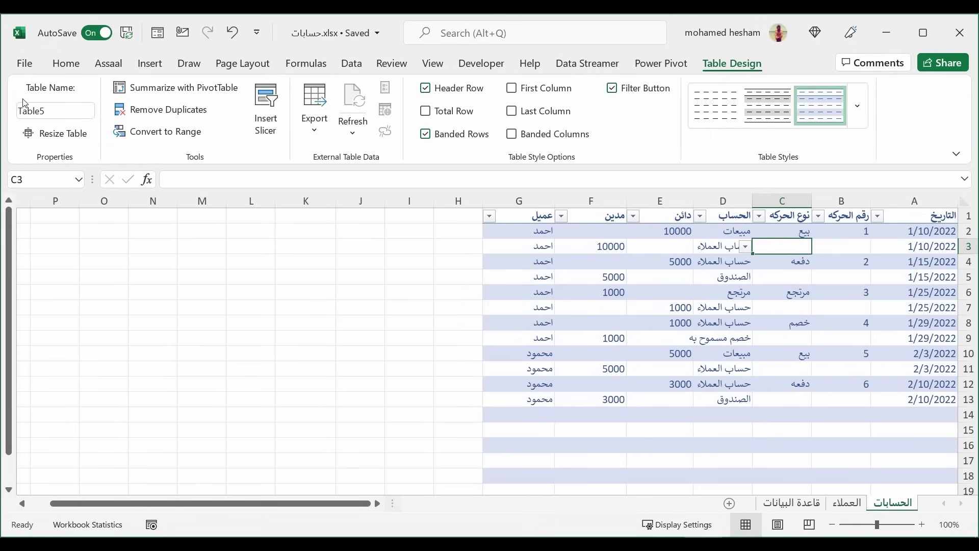
{"action": "left_click", "coordinate": [62, 105]}
{"action": "double_click", "coordinate": [59, 107]}
{"action": "double_click", "coordinate": [58, 106]}
{"action": "type", "text": "ps"}
{"action": "type", "text": "سابات_العملا"}
{"action": "type", "text": "ء"}
Rename the journal table to القيود and view the updated sales formulas on العملاء.
{"action": "key", "text": "Return"}
{"action": "left_click", "coordinate": [50, 111]}
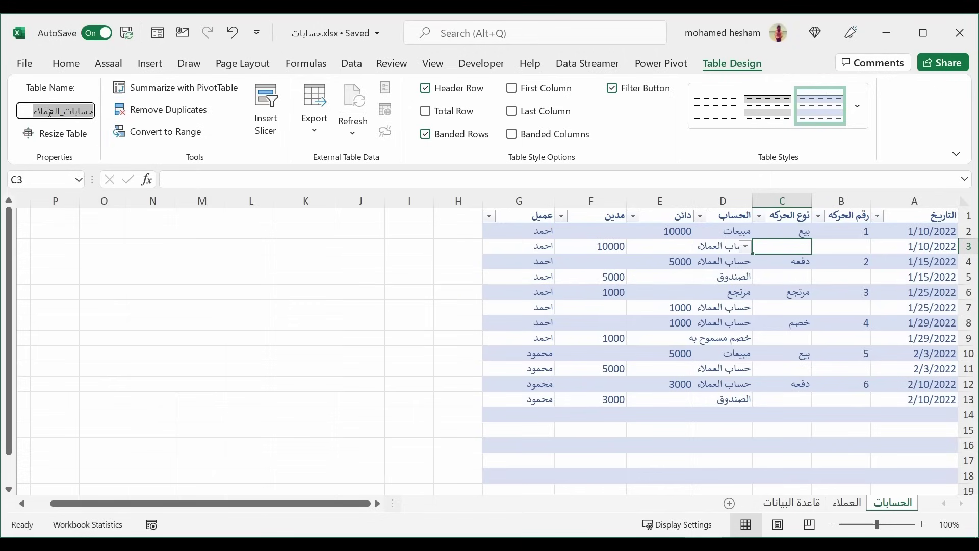
{"action": "type", "text": "القيود"}
{"action": "key", "text": "Return"}
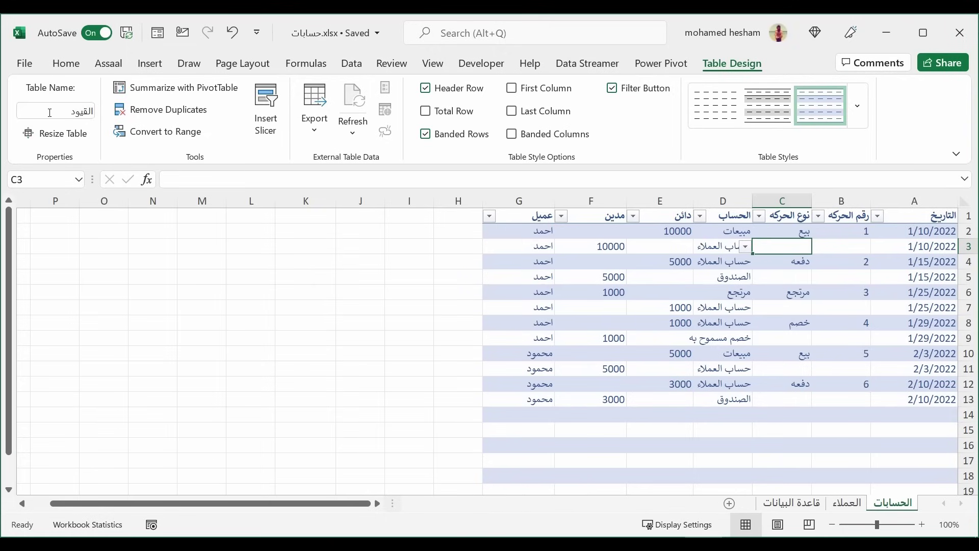
{"action": "left_click", "coordinate": [842, 308]}
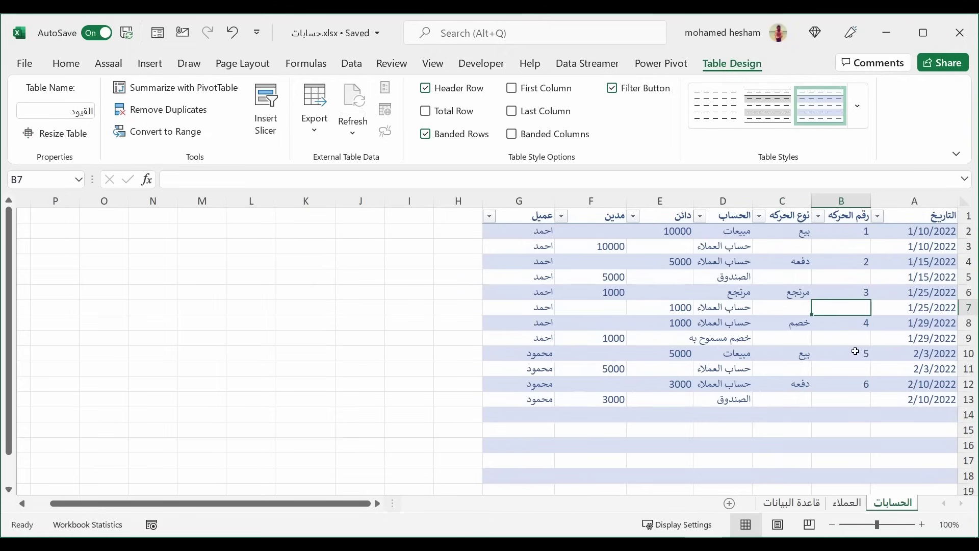
{"action": "left_click", "coordinate": [846, 503]}
{"action": "left_click", "coordinate": [860, 244]}
{"action": "left_click", "coordinate": [846, 234]}
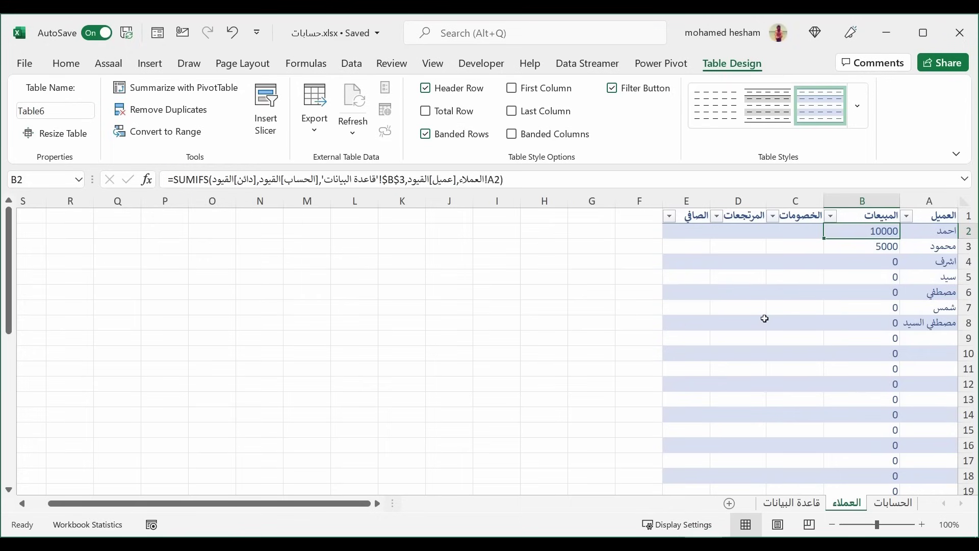
Replace the customers table name Table6 with حسابات_العملاء and recheck the customer formulas.
{"action": "left_click", "coordinate": [847, 297]}
{"action": "left_click", "coordinate": [868, 265]}
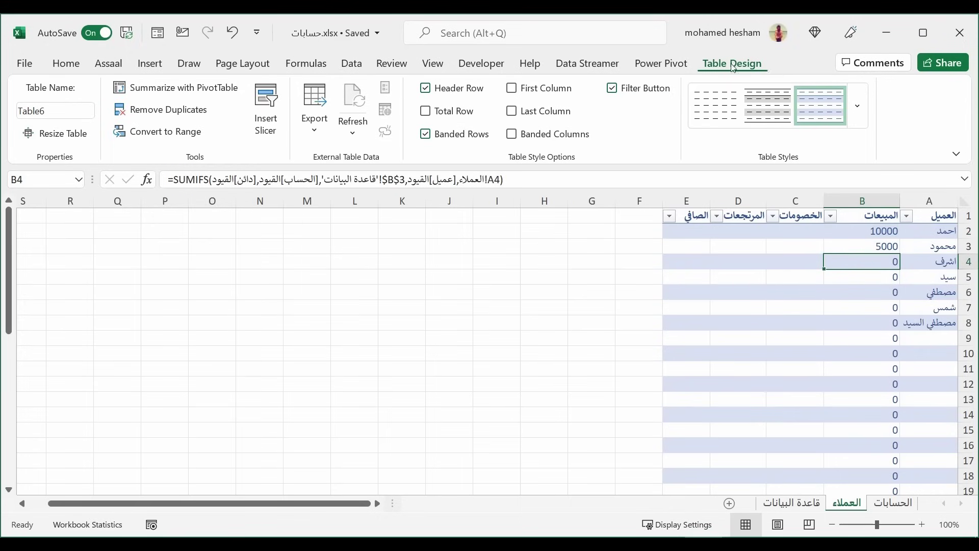
{"action": "left_click", "coordinate": [58, 116]}
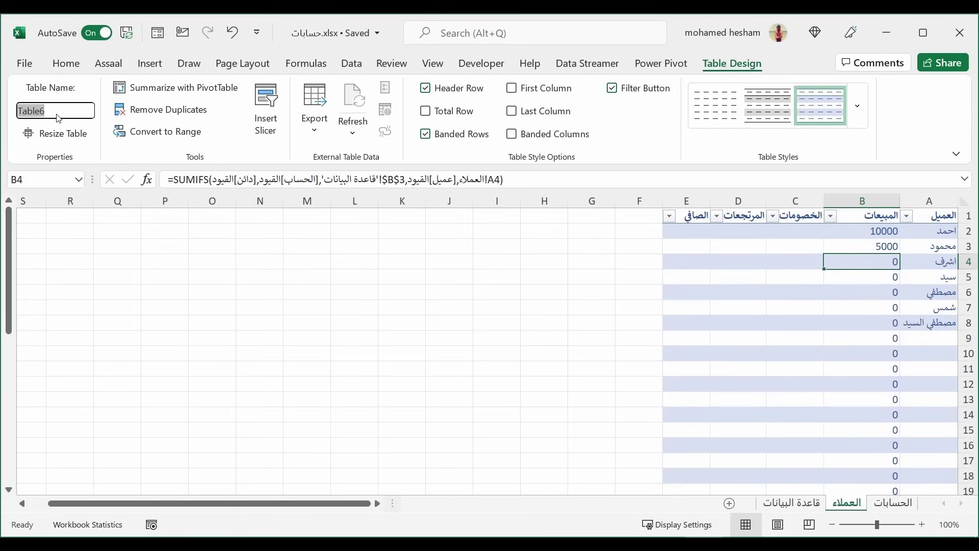
{"action": "key", "text": "BackSpace"}
{"action": "type", "text": "حسابات_العملاء"}
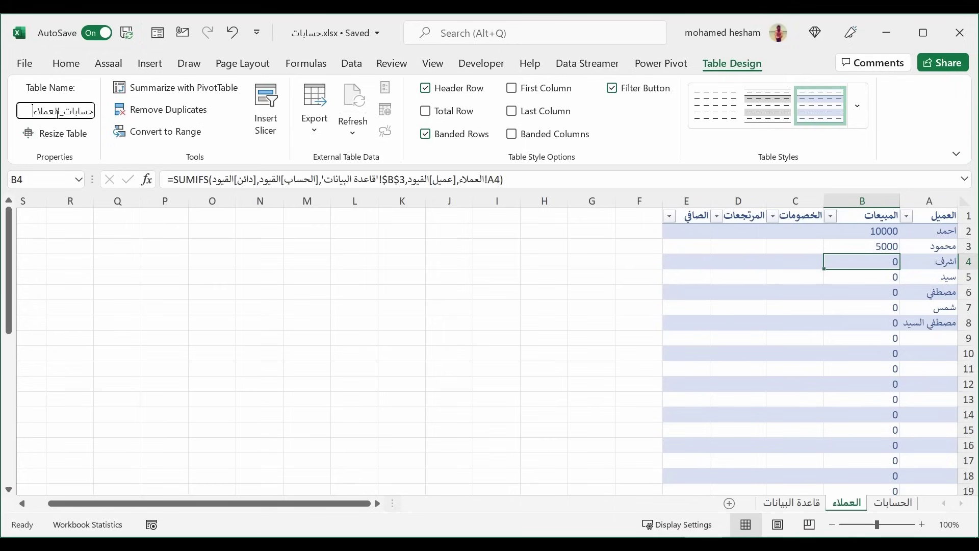
{"action": "key", "text": "Return"}
{"action": "left_click", "coordinate": [853, 298]}
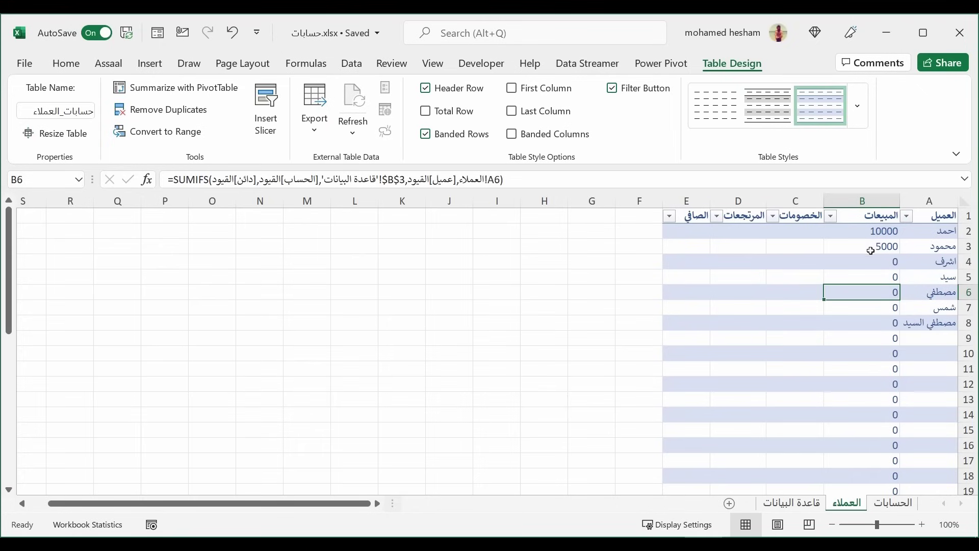
{"action": "left_click", "coordinate": [838, 273]}
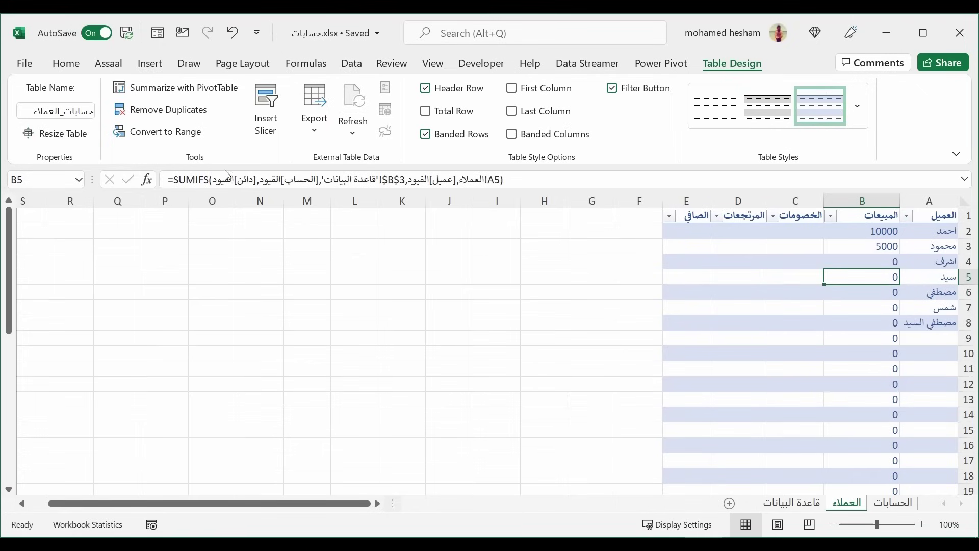
{"action": "left_click", "coordinate": [798, 307]}
Copy the B2 sales SUMIFS into C2 of الخصومات and inspect the pasted formula.
{"action": "left_click", "coordinate": [796, 233]}
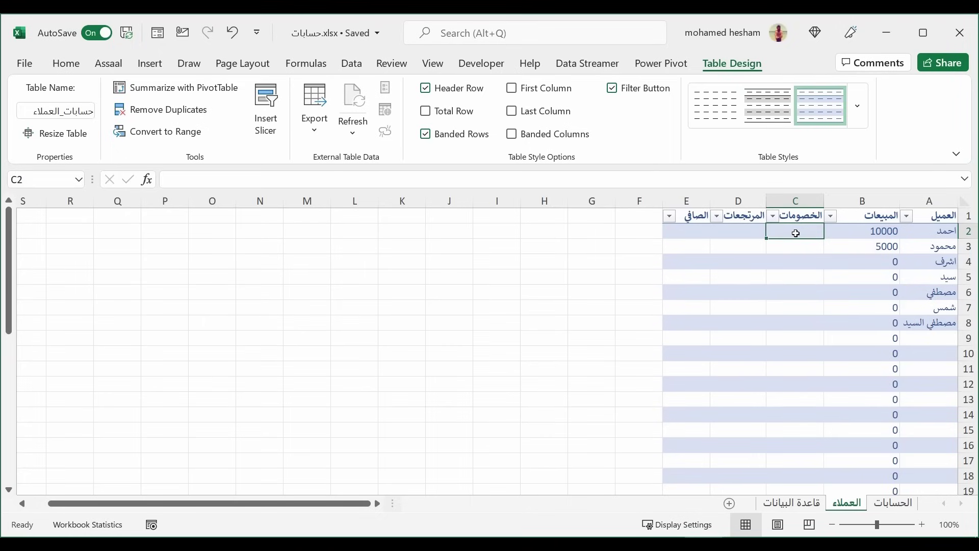
{"action": "left_click", "coordinate": [861, 233]}
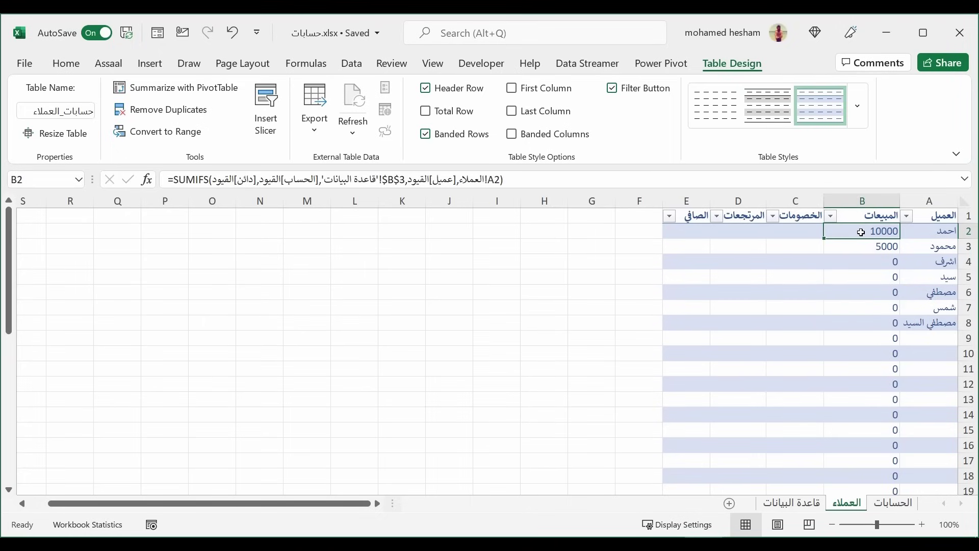
{"action": "key", "text": "ctrl+c"}
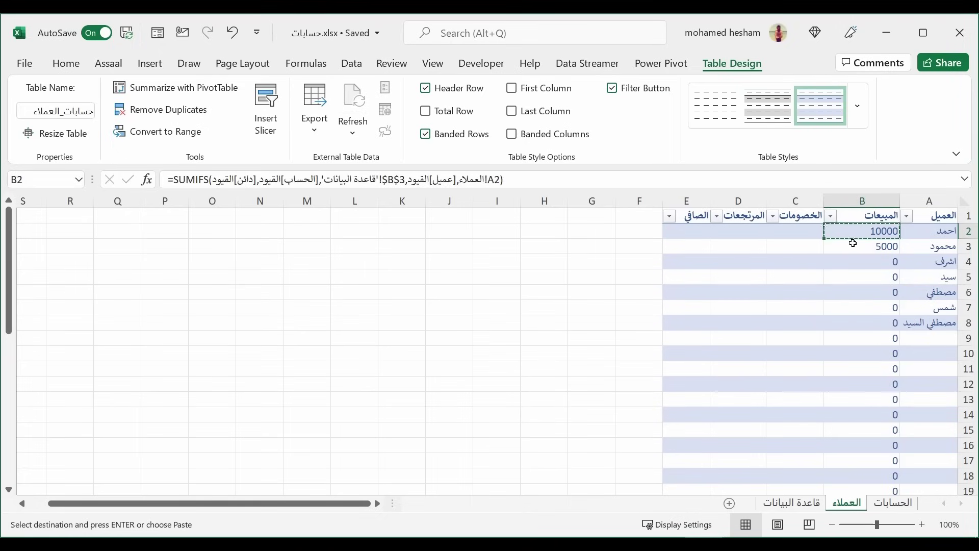
{"action": "left_click", "coordinate": [796, 228]}
{"action": "key", "text": "ctrl+v"}
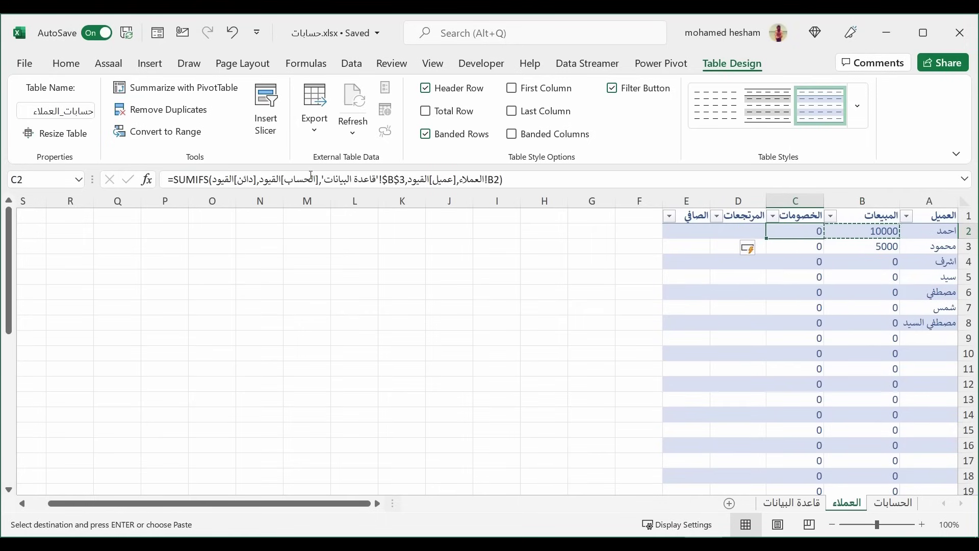
{"action": "left_click", "coordinate": [243, 179]}
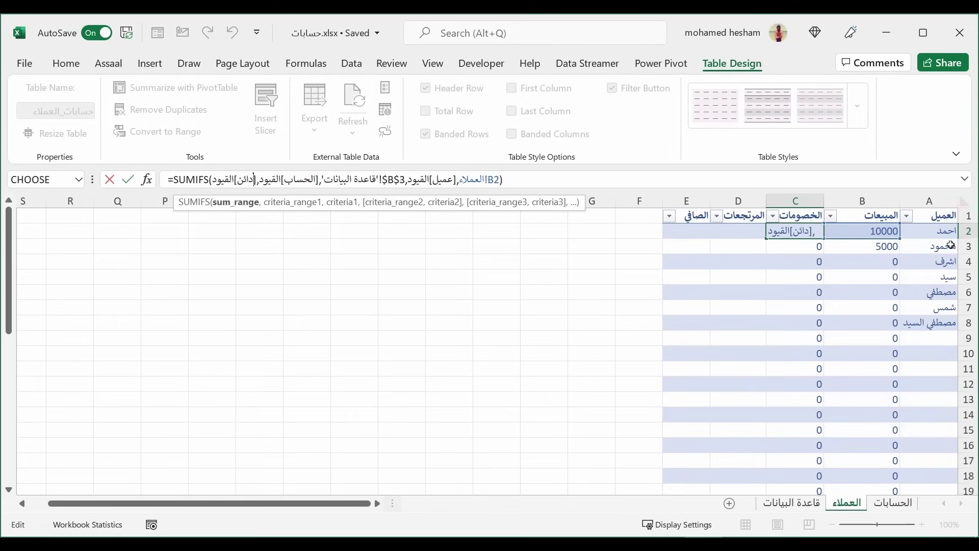
{"action": "key", "text": "Escape"}
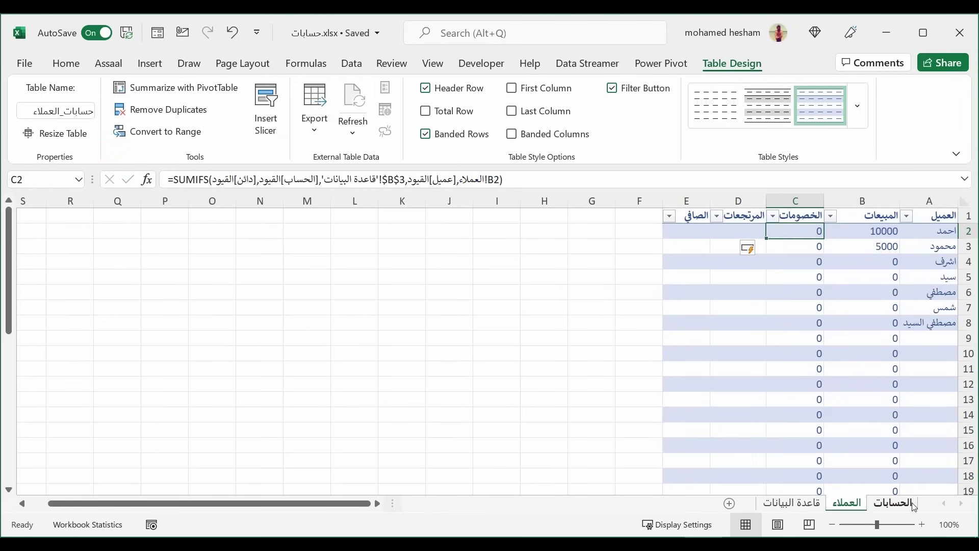
On the الحسابات sheet, try copying خصم from row 8 into row 9, then undo the paste.
{"action": "left_click", "coordinate": [913, 506]}
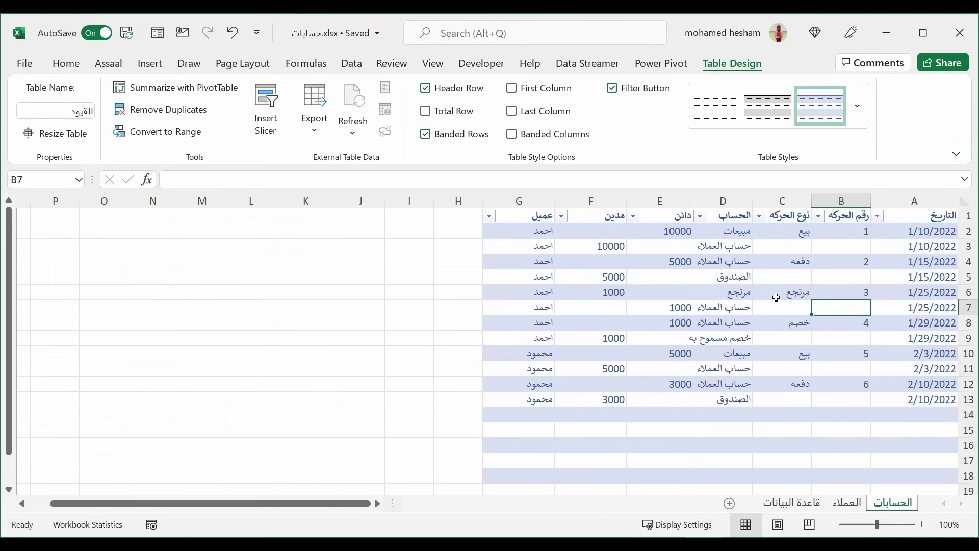
{"action": "left_click", "coordinate": [743, 327]}
{"action": "left_click", "coordinate": [782, 329]}
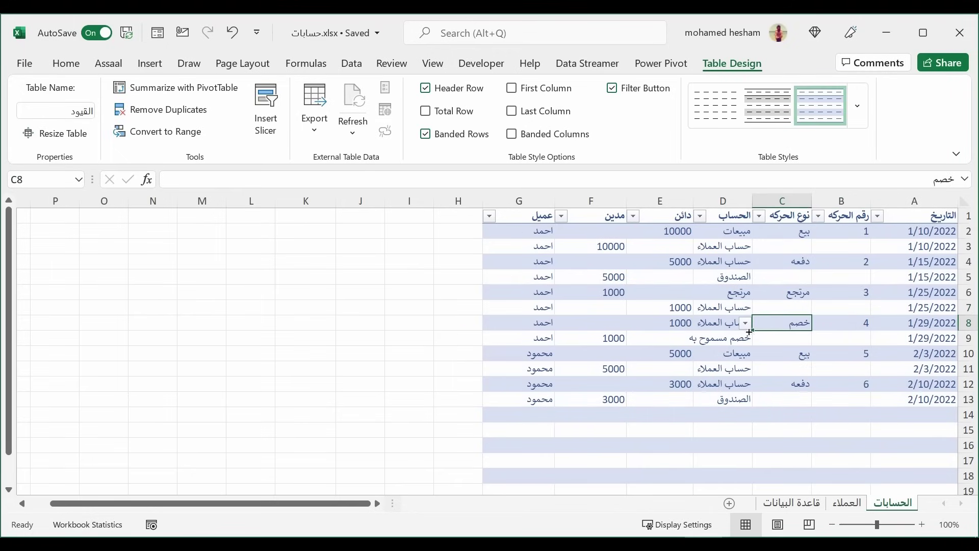
{"action": "left_click", "coordinate": [728, 349]}
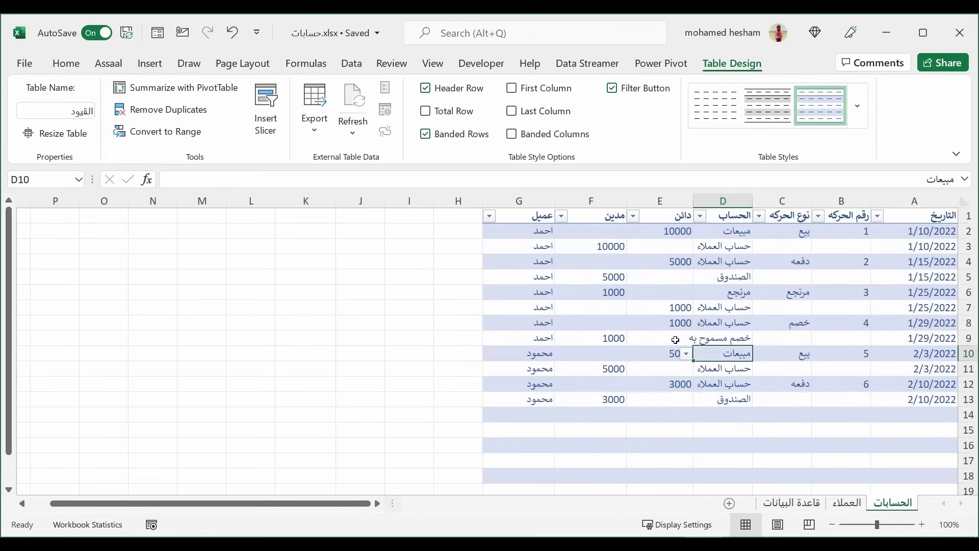
{"action": "key", "text": "Up"}
{"action": "left_click", "coordinate": [782, 326]}
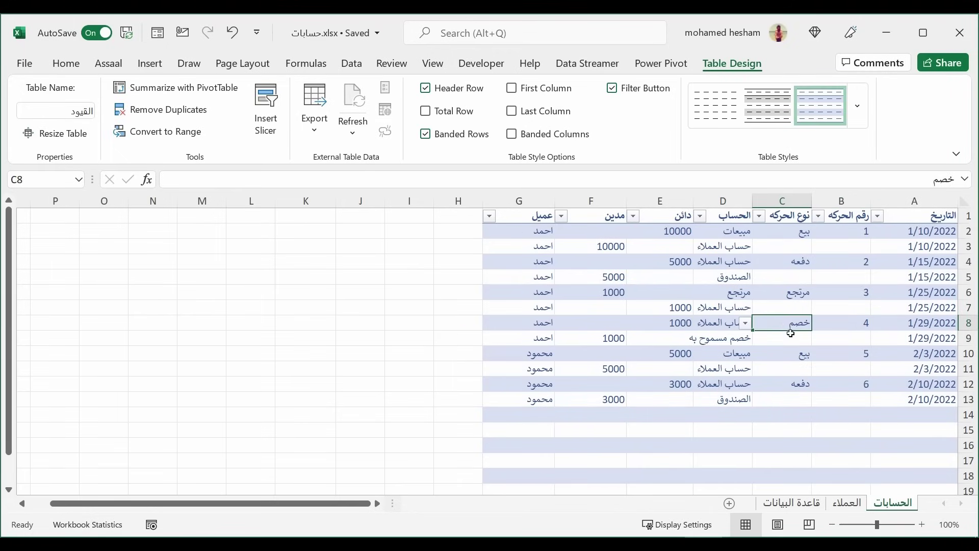
{"action": "key", "text": "ctrl+c"}
{"action": "left_click", "coordinate": [783, 340]}
{"action": "key", "text": "Return"}
{"action": "left_click", "coordinate": [780, 324]}
{"action": "left_click", "coordinate": [780, 339]}
{"action": "key", "text": "ctrl+z"}
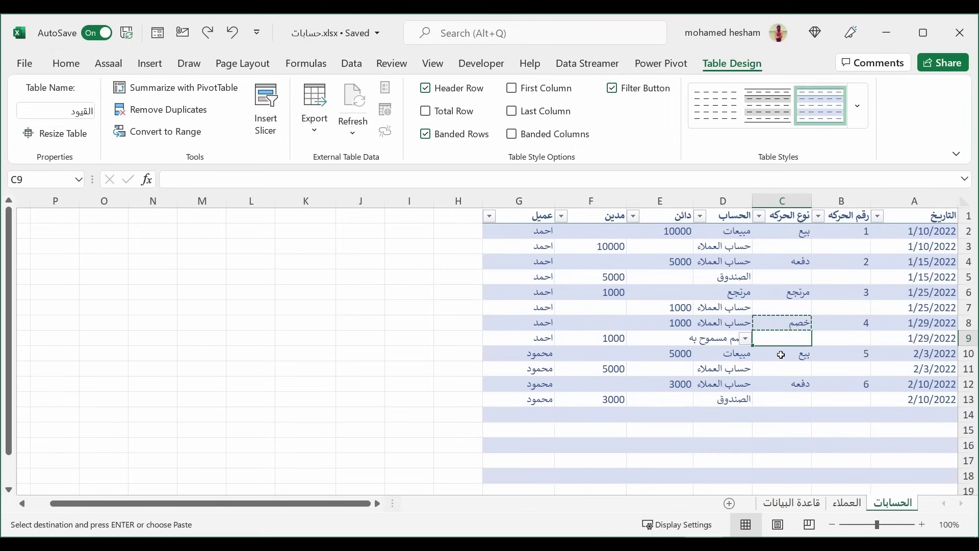
{"action": "key", "text": "Escape"}
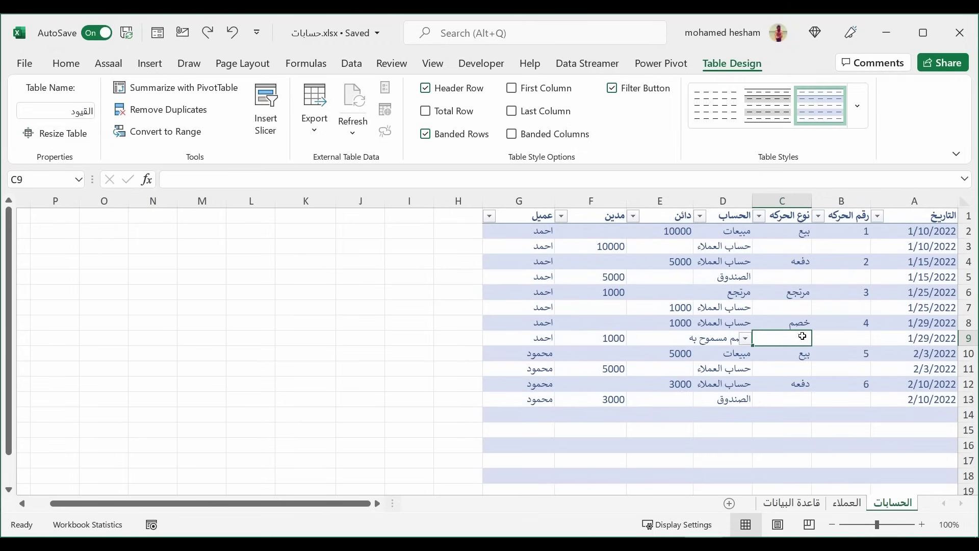
Clear row 8's transaction type and enter خصم for row 9's 1000 debit entry.
{"action": "left_click", "coordinate": [785, 323]}
{"action": "key", "text": "Delete"}
{"action": "left_click", "coordinate": [783, 335]}
{"action": "type", "text": "خصم"}
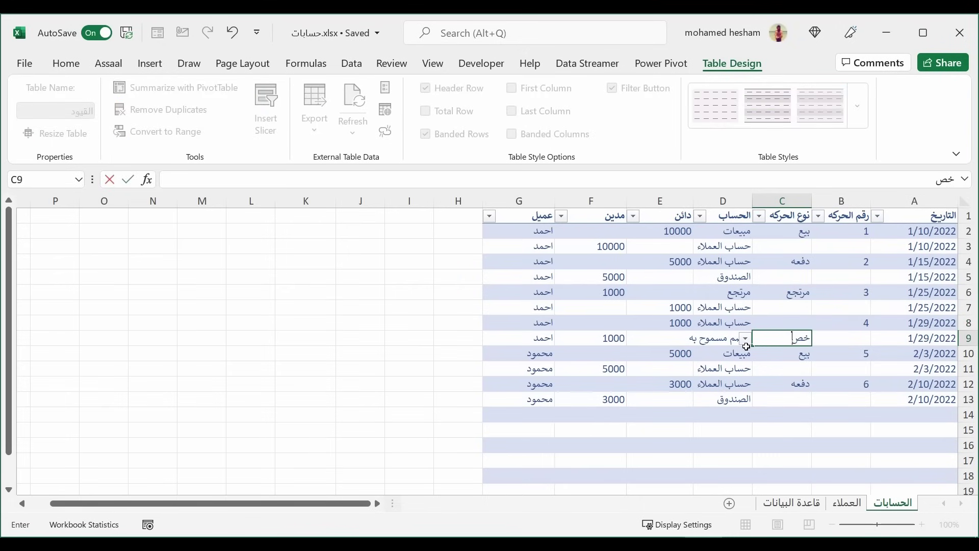
{"action": "key", "text": "Tab"}
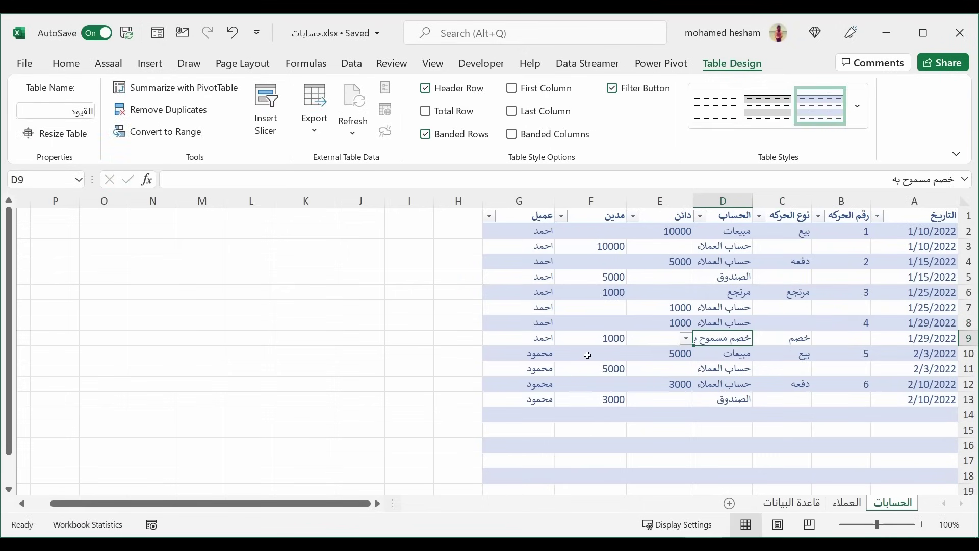
{"action": "left_click", "coordinate": [602, 344]}
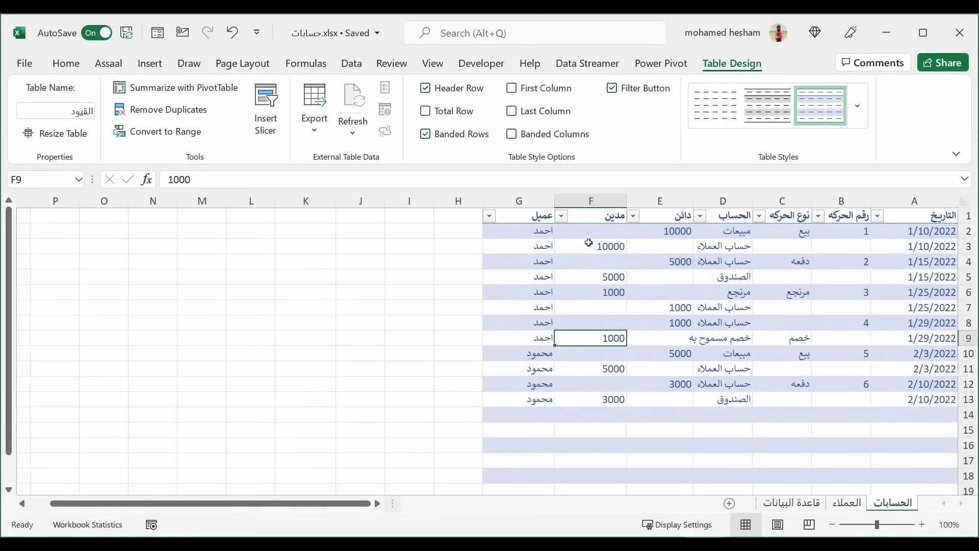
Return to the العملاء sheet and open the الخصومات formula in C2 for editing.
{"action": "left_click", "coordinate": [791, 502]}
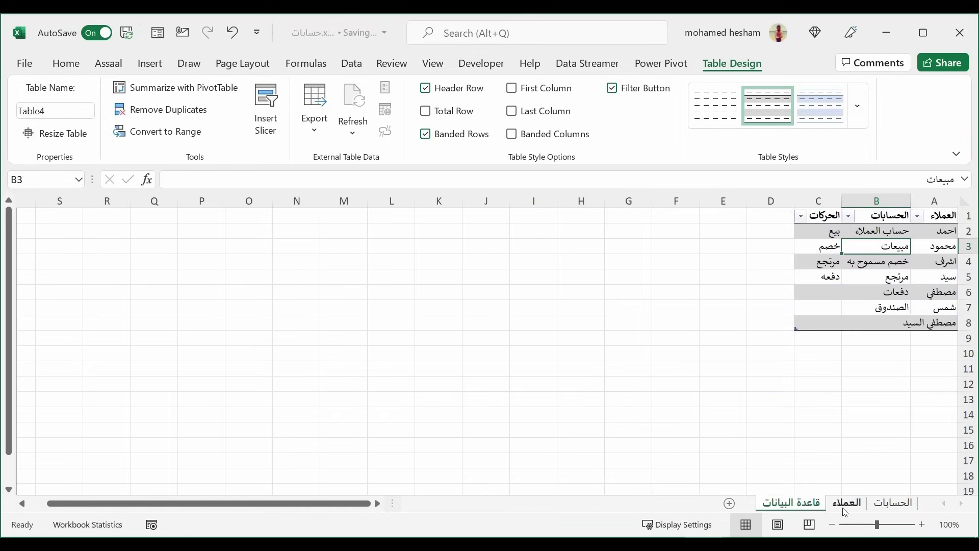
{"action": "left_click", "coordinate": [847, 502]}
{"action": "left_click", "coordinate": [739, 230]}
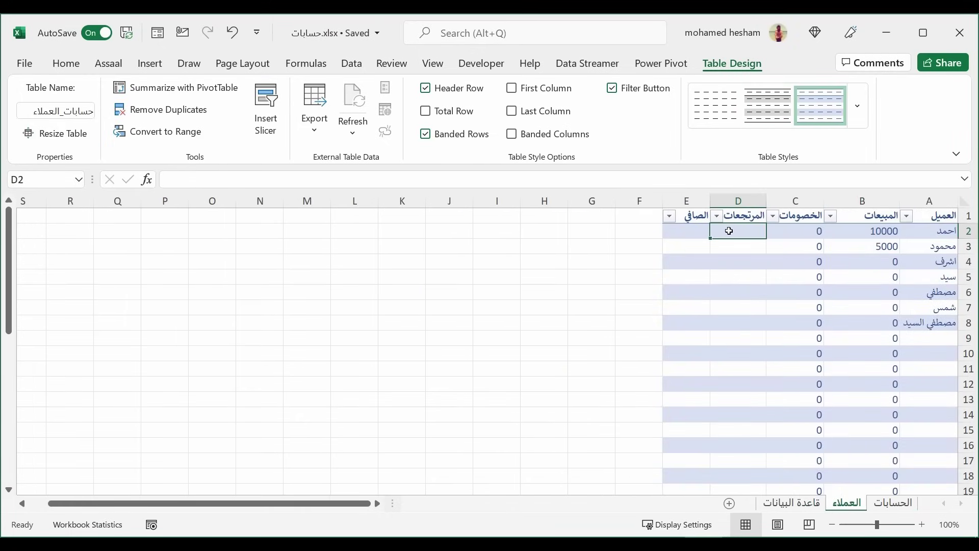
{"action": "left_click", "coordinate": [793, 235]}
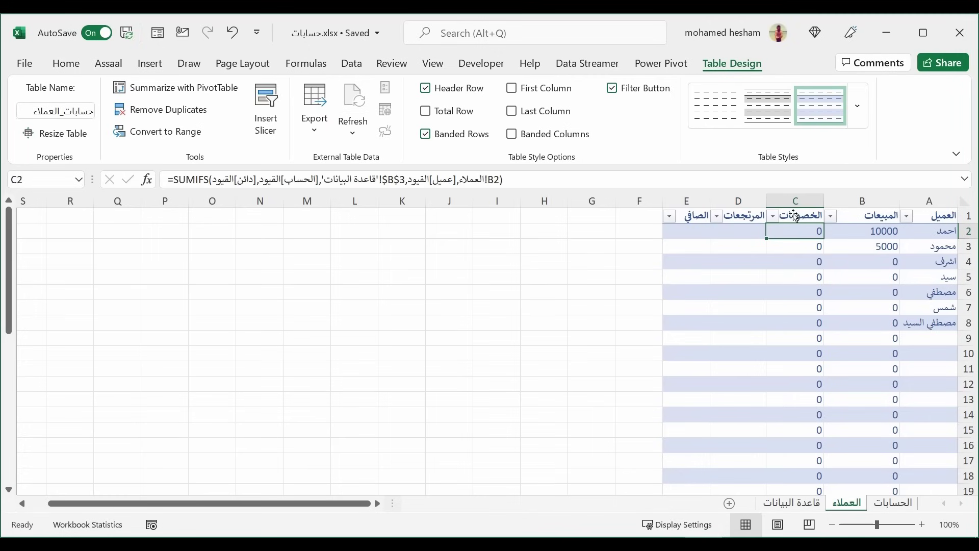
{"action": "left_click", "coordinate": [239, 181]}
Start swapping the SUMIFS sum range from دائن to مدين, leaving the edit unfinished.
{"action": "left_click", "coordinate": [235, 203]}
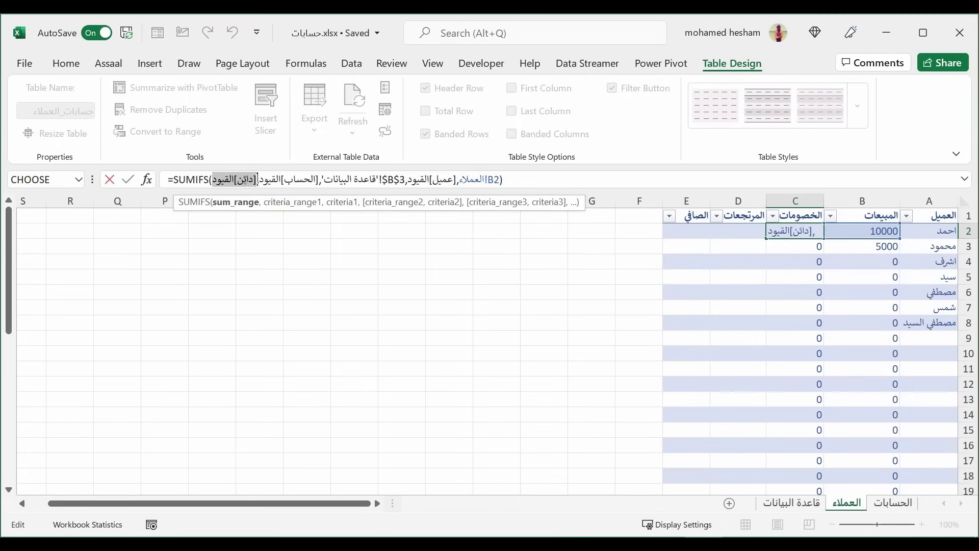
{"action": "left_click", "coordinate": [247, 179]}
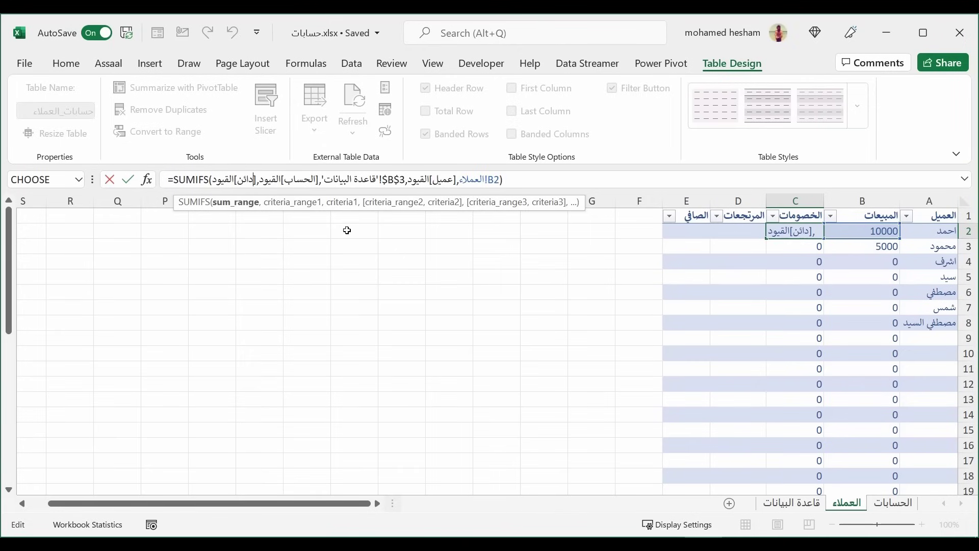
{"action": "key", "text": "BackSpace"}
{"action": "key", "text": "BackSpace"}
{"action": "key", "text": "BackSpace"}
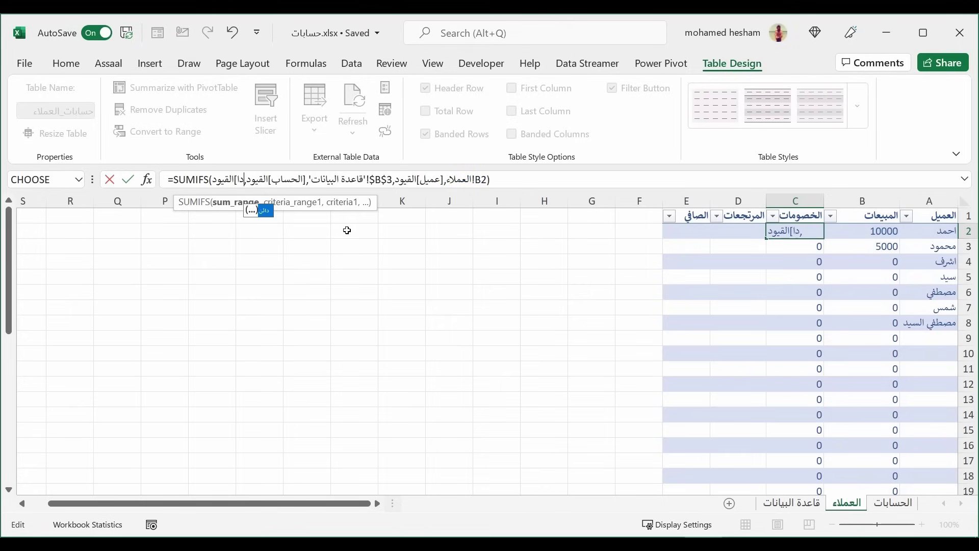
{"action": "key", "text": "BackSpace"}
{"action": "key", "text": "BackSpace"}
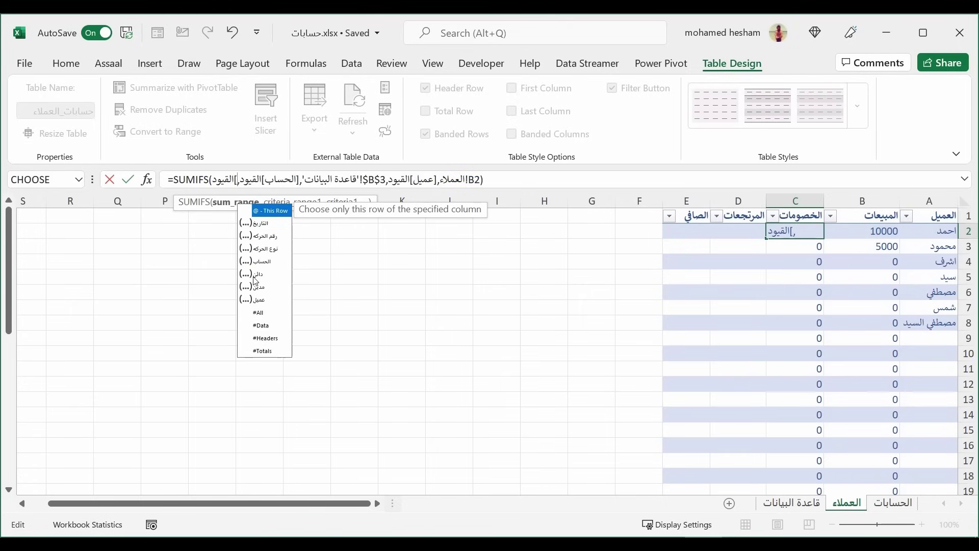
{"action": "left_click", "coordinate": [272, 289]}
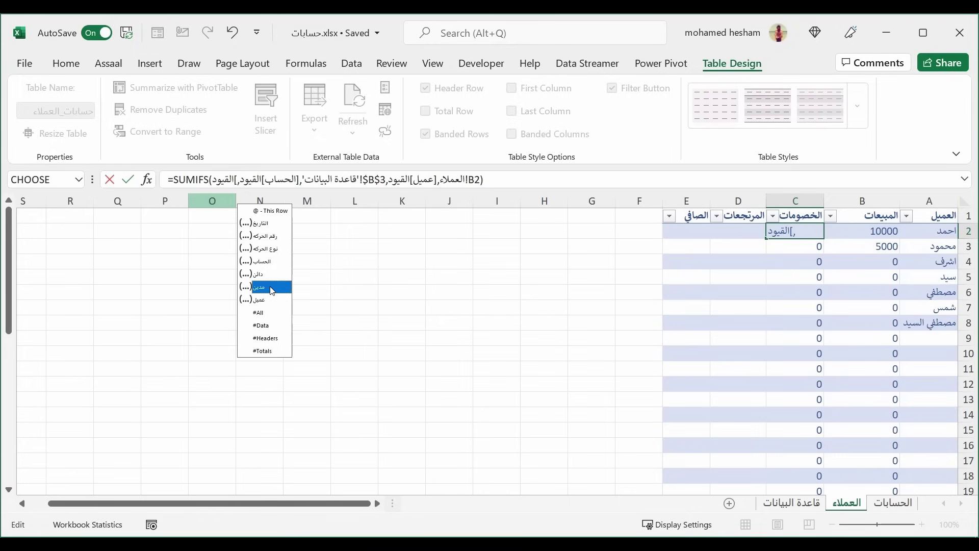
{"action": "double_click", "coordinate": [272, 289]}
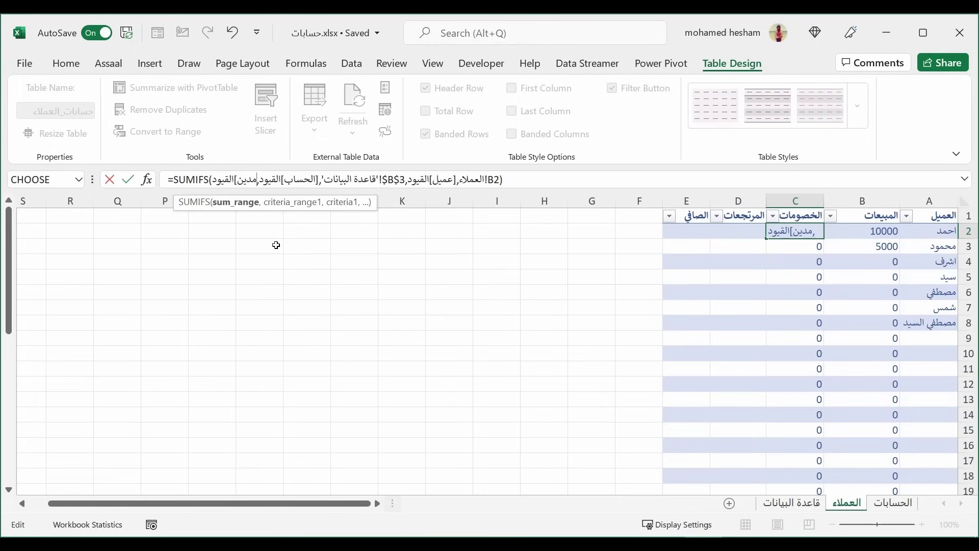
{"action": "type", "text": ","}
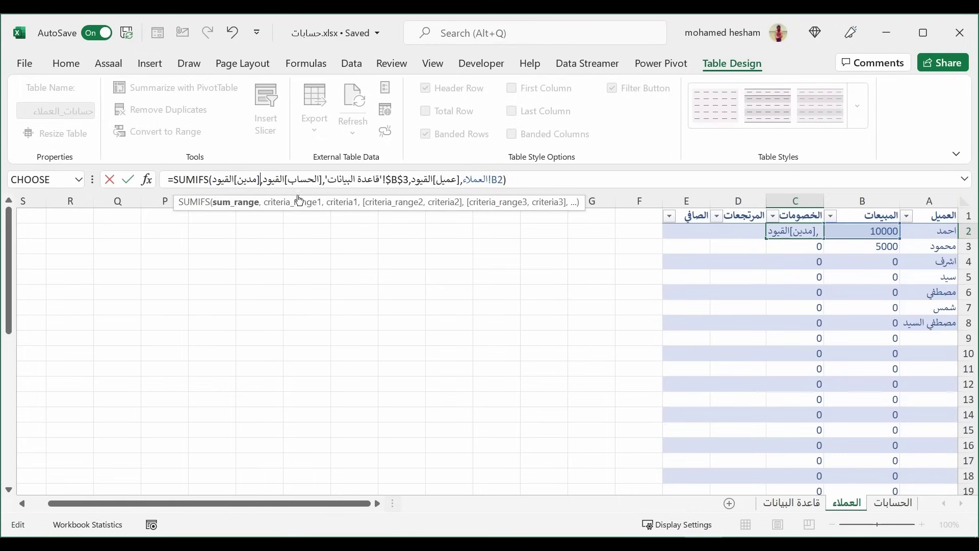
{"action": "left_click", "coordinate": [301, 180]}
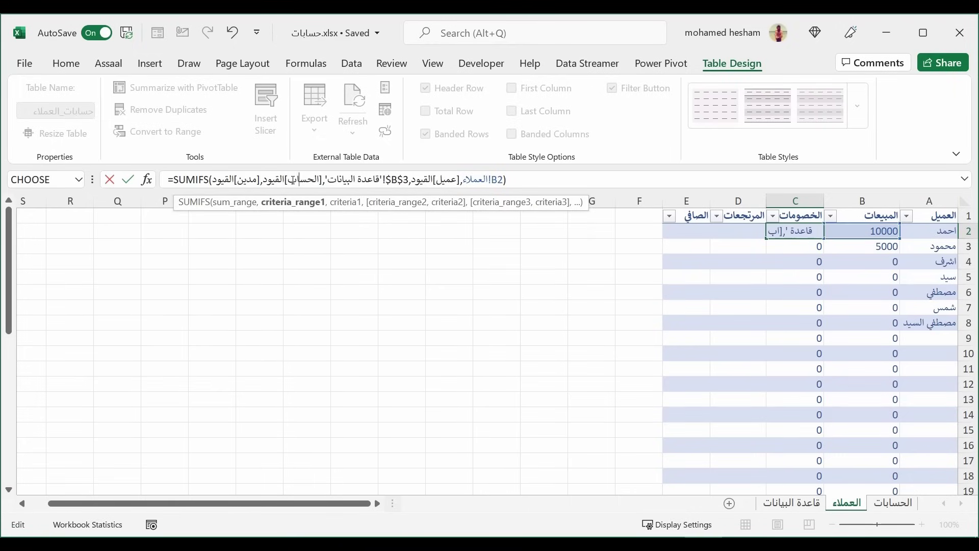
{"action": "left_click", "coordinate": [399, 179]}
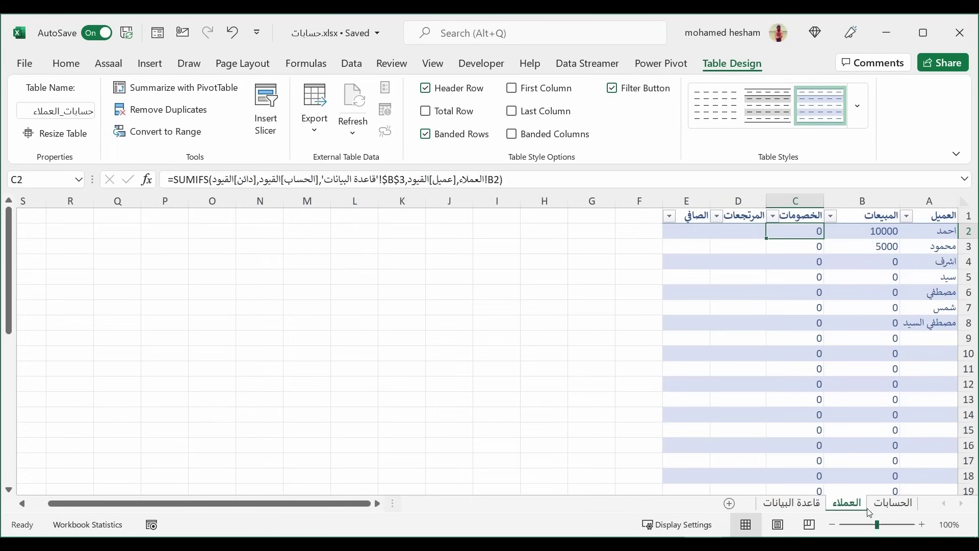
Make C2's SUMIFS sum القيود[مدين] with account criterion $B$4, and commit it.
{"action": "left_click", "coordinate": [892, 502]}
{"action": "left_click", "coordinate": [791, 502]}
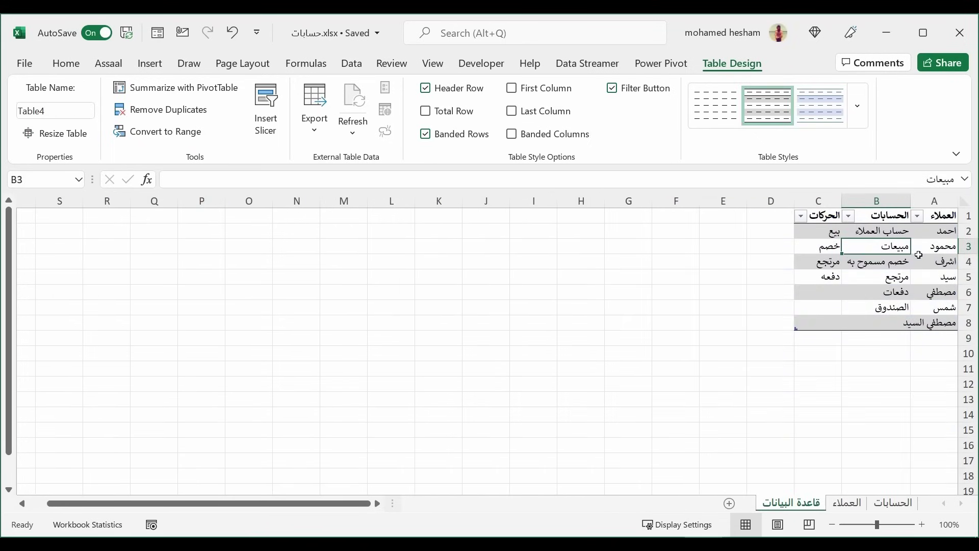
{"action": "left_click", "coordinate": [849, 503]}
{"action": "left_click", "coordinate": [251, 183]}
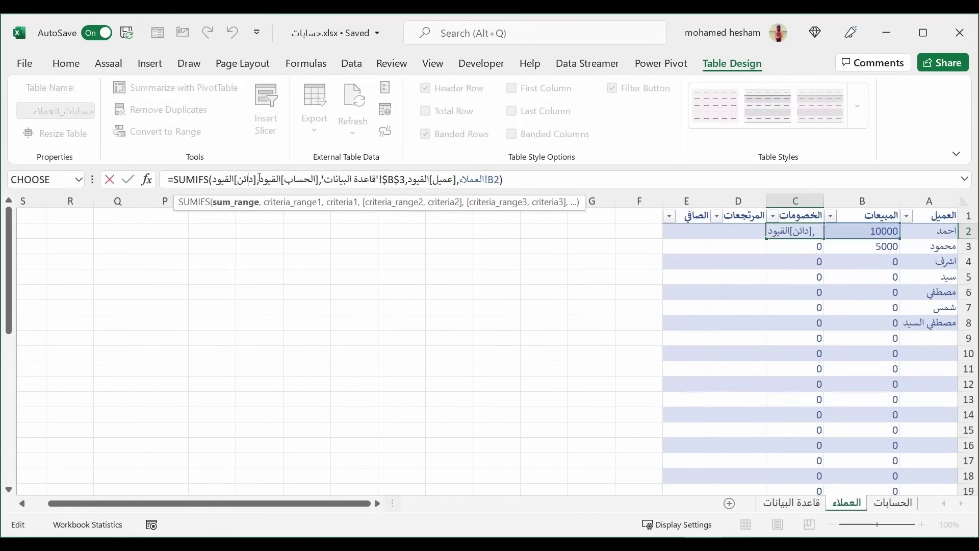
{"action": "key", "text": "BackSpace"}
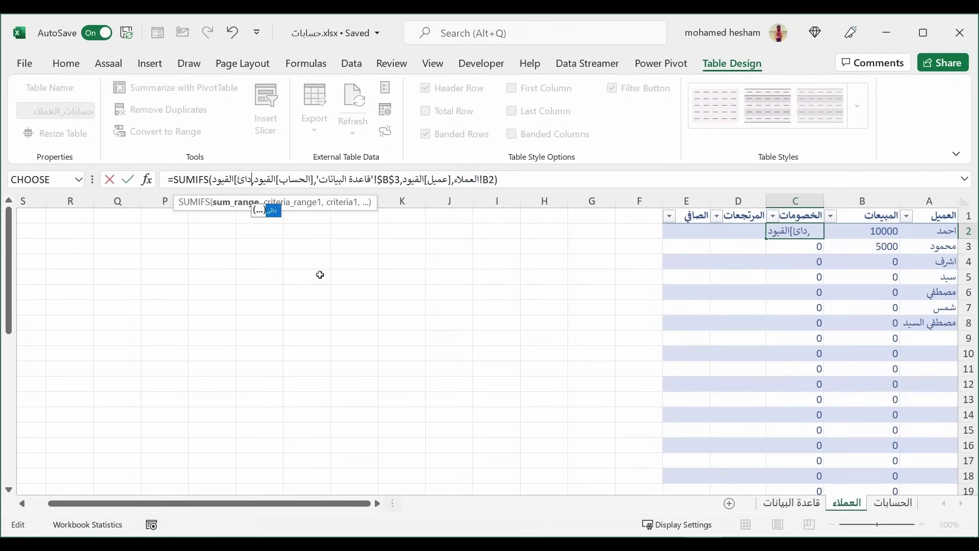
{"action": "key", "text": "BackSpace"}
{"action": "key", "text": "BackSpace"}
{"action": "key", "text": "BackSpace"}
{"action": "key", "text": "BackSpace"}
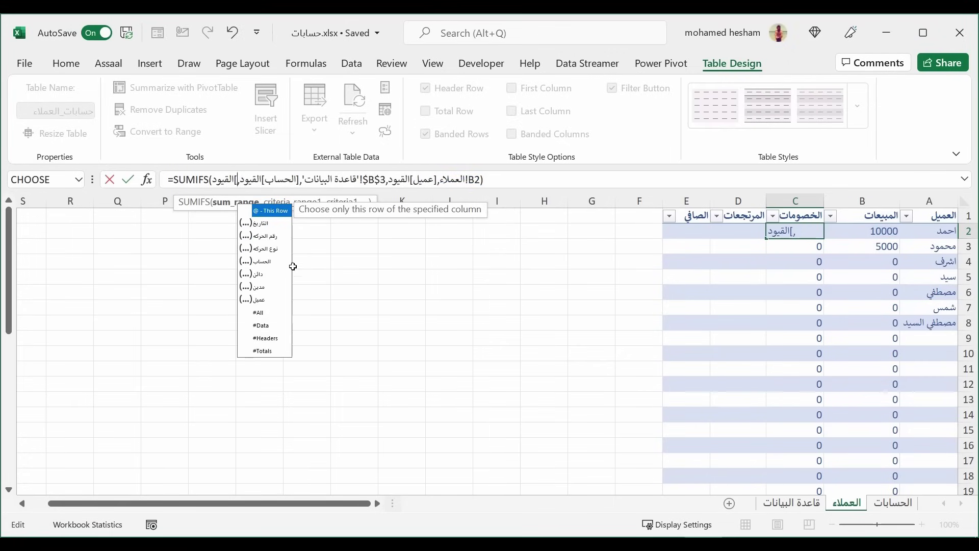
{"action": "double_click", "coordinate": [260, 287]}
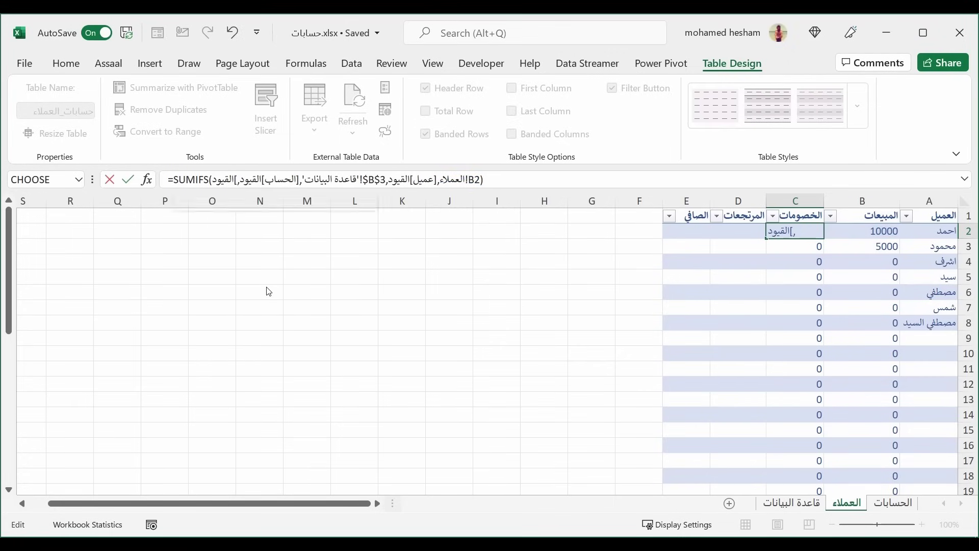
{"action": "type", "text": "]"}
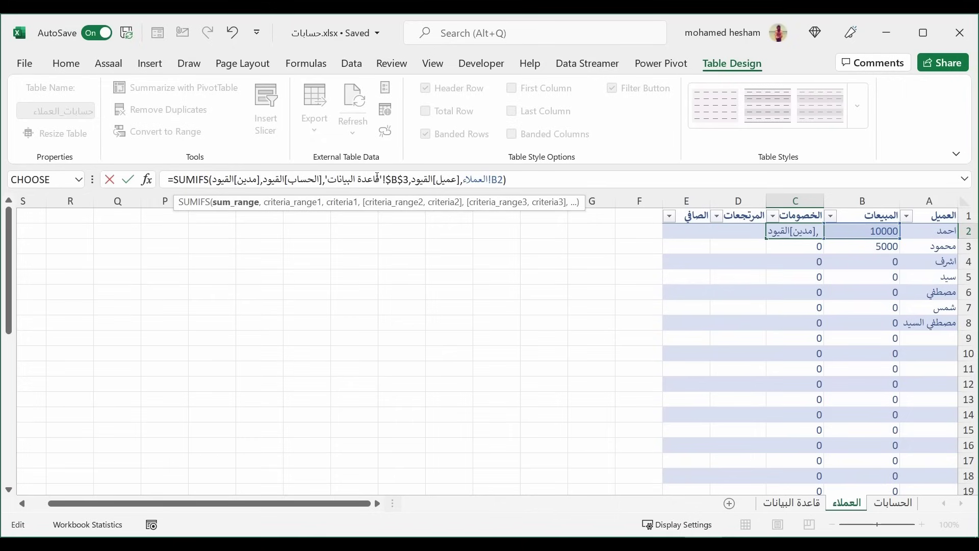
{"action": "left_click", "coordinate": [407, 179]}
{"action": "key", "text": "BackSpace"}
{"action": "type", "text": "4"}
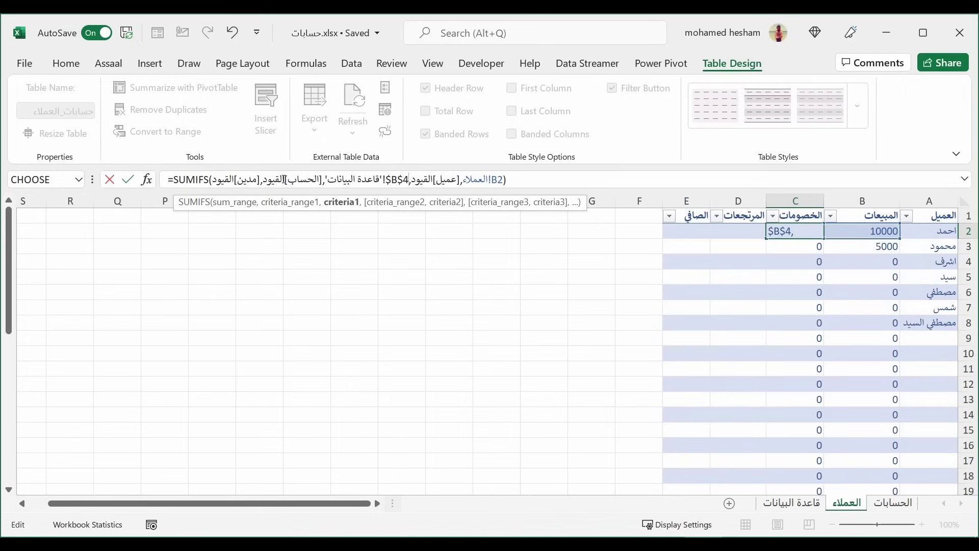
{"action": "left_click", "coordinate": [516, 182]}
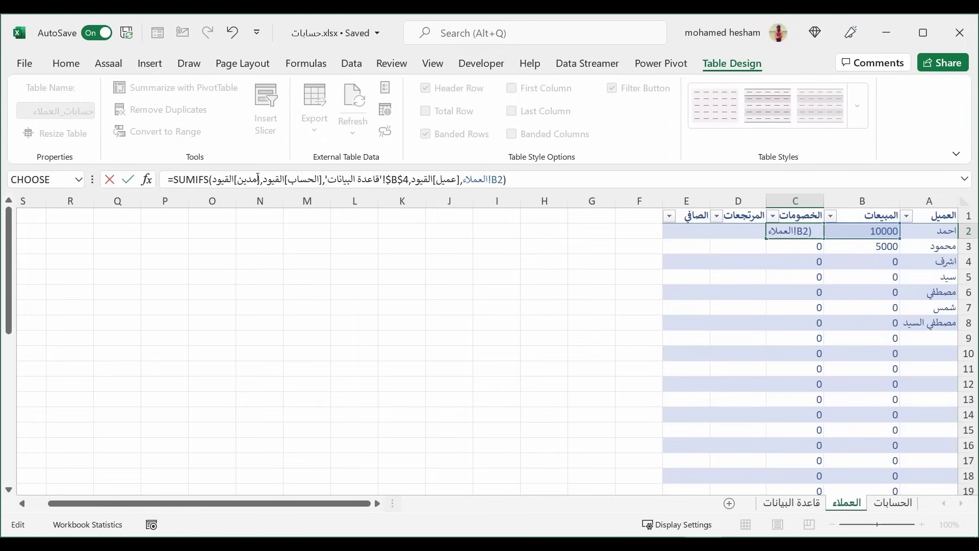
{"action": "key", "text": "ctrl+Return"}
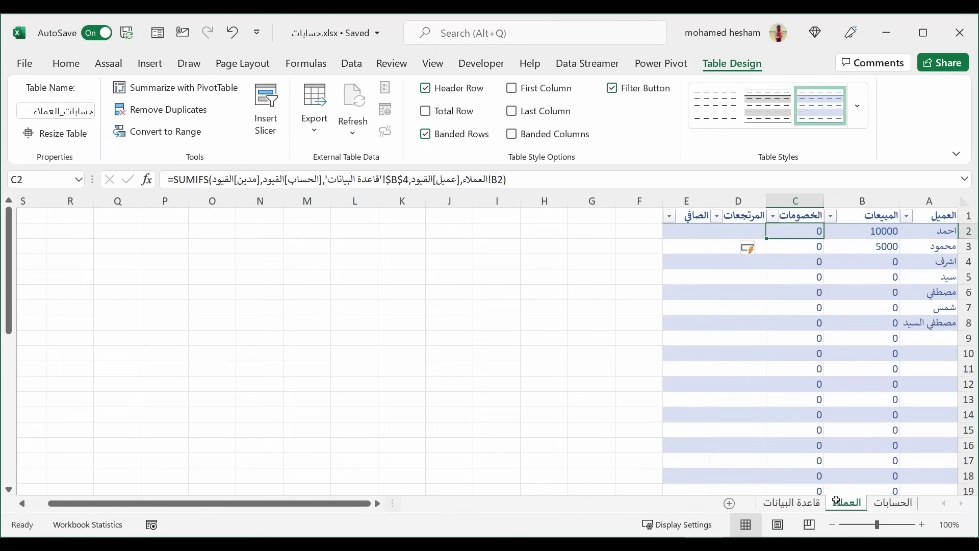
Verify the discount entry's debit and the allowed-discount account in قاعدة البيانات B4.
{"action": "left_click", "coordinate": [892, 503]}
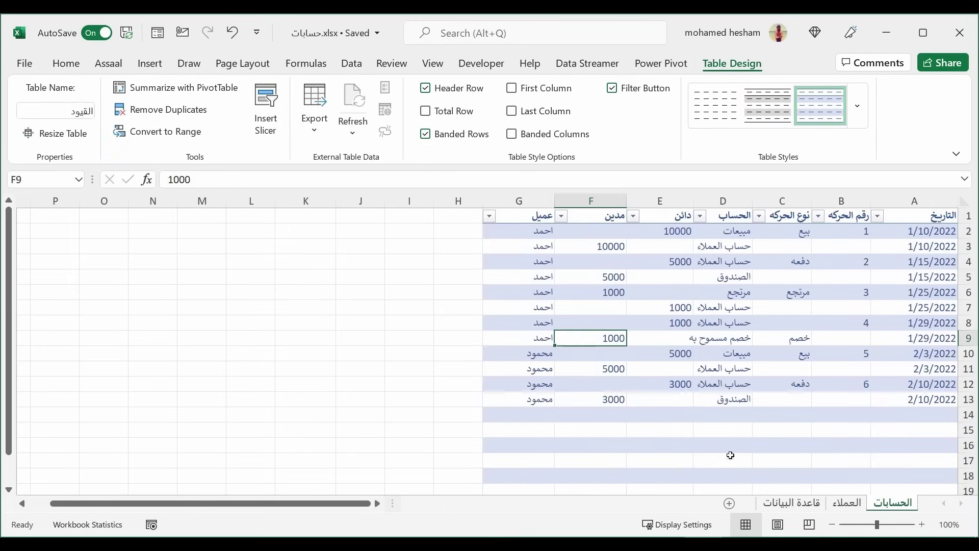
{"action": "left_click", "coordinate": [764, 338]}
{"action": "left_click", "coordinate": [608, 335]}
{"action": "left_click", "coordinate": [847, 502]}
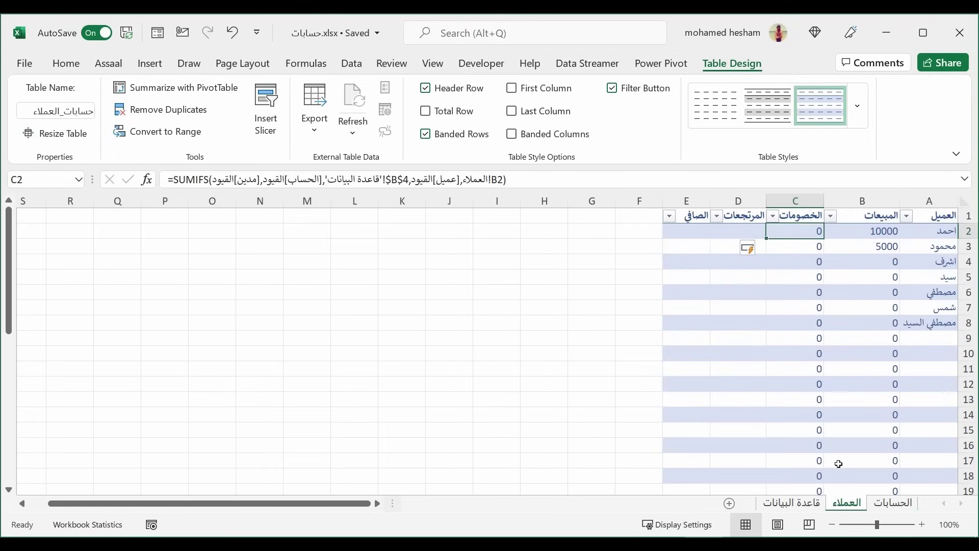
{"action": "left_click", "coordinate": [800, 504]}
{"action": "left_click", "coordinate": [883, 292]}
{"action": "left_click", "coordinate": [874, 261]}
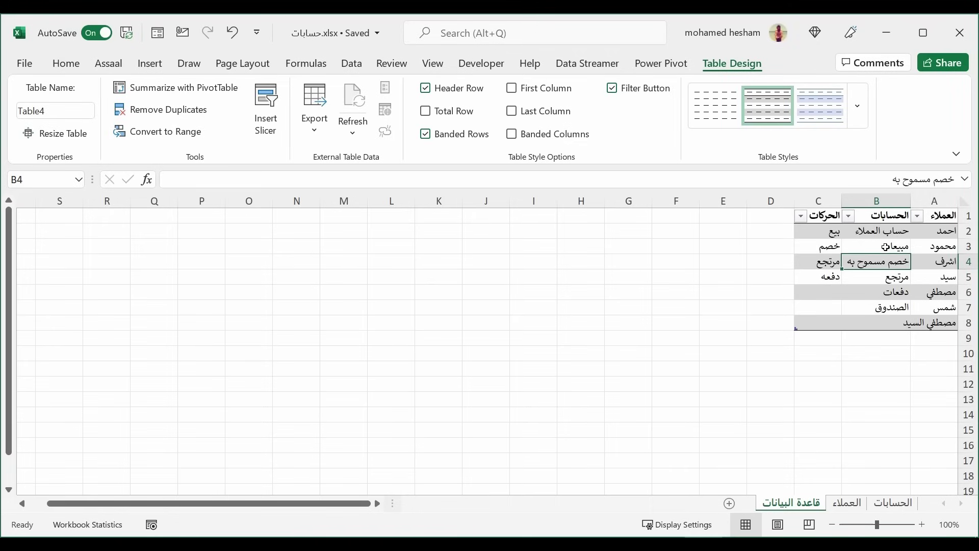
{"action": "left_click", "coordinate": [889, 277]}
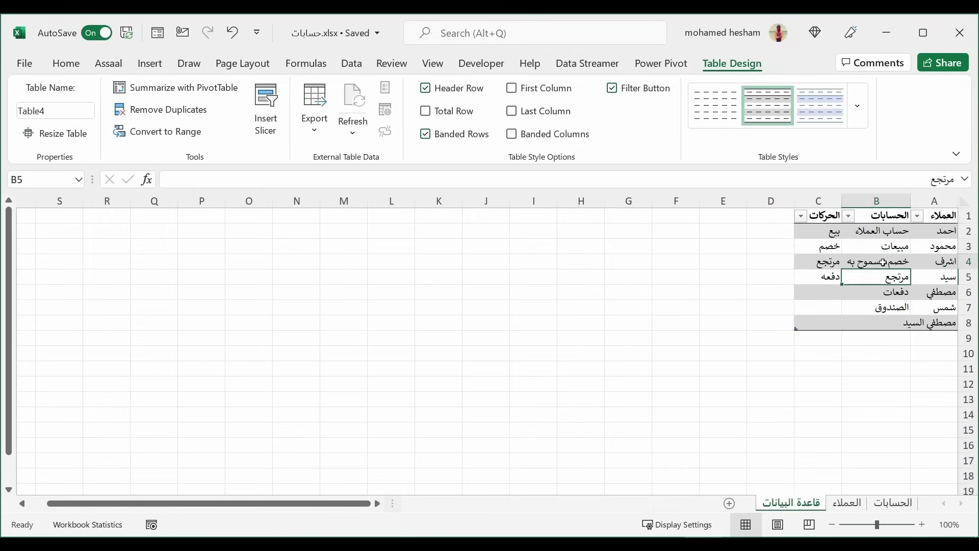
{"action": "left_click", "coordinate": [883, 262]}
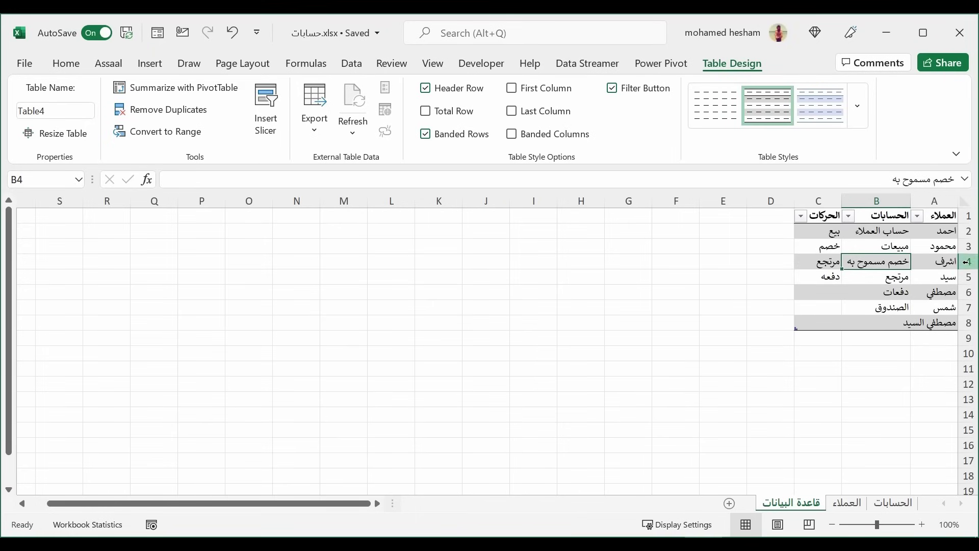
{"action": "left_click", "coordinate": [892, 503]}
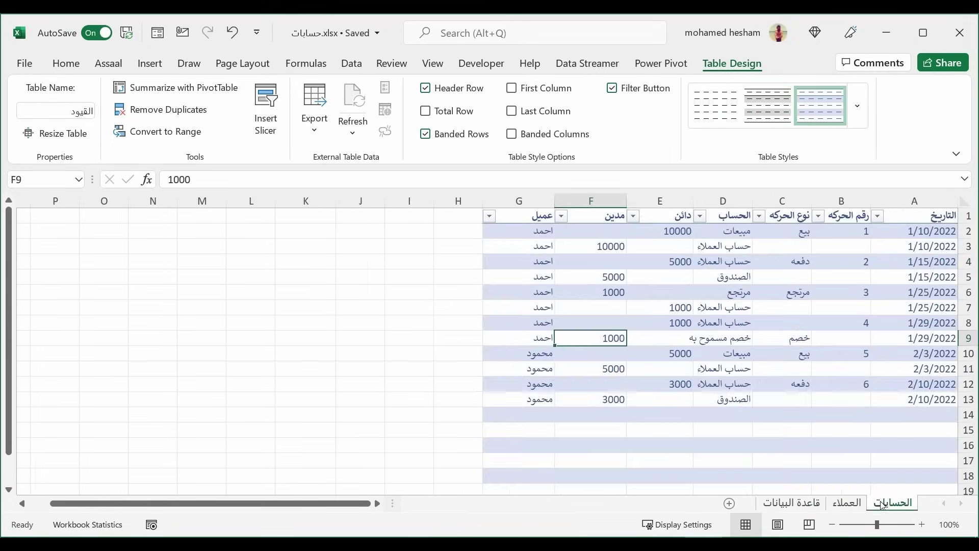
{"action": "left_click", "coordinate": [847, 503]}
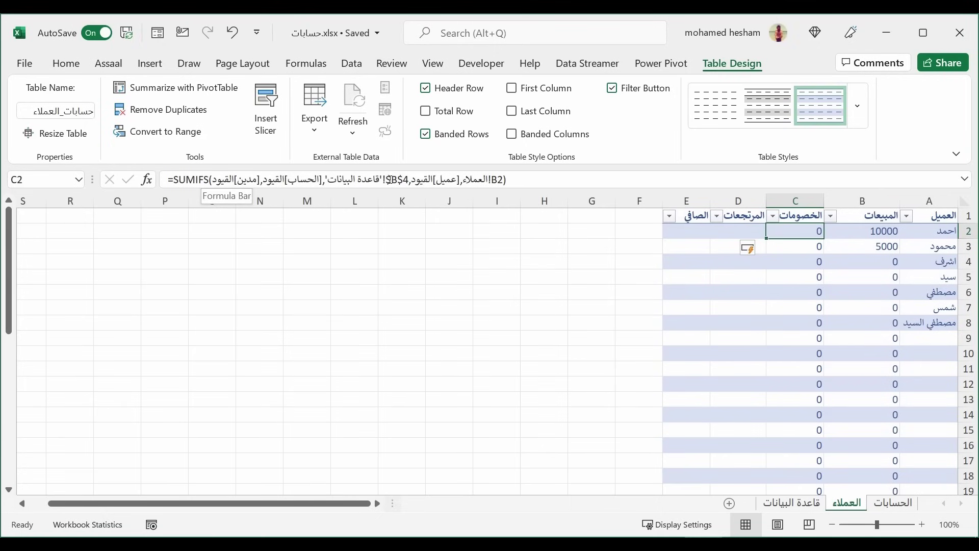
{"action": "left_click", "coordinate": [505, 179]}
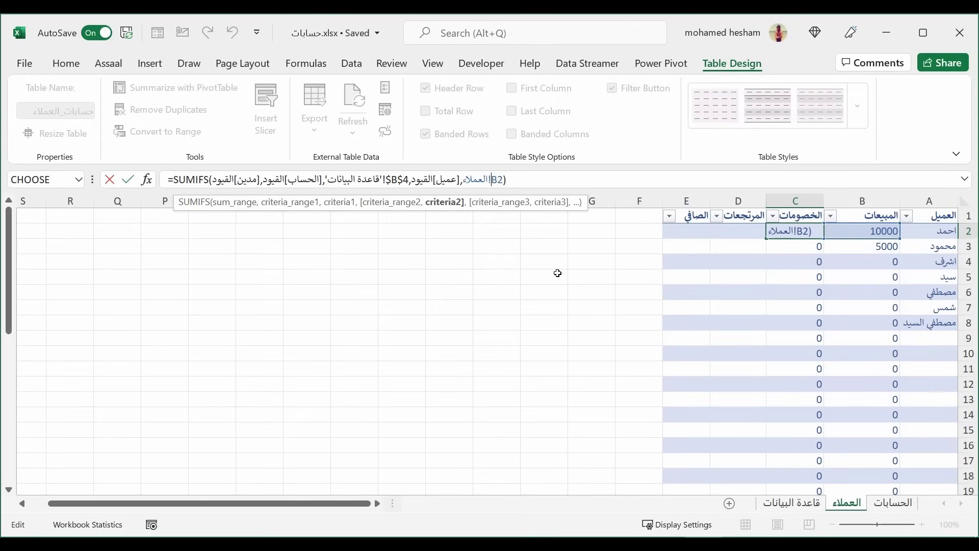
Change the discounts formula's customer criterion from B2 to $A2 and commit it.
{"action": "key", "text": "Delete"}
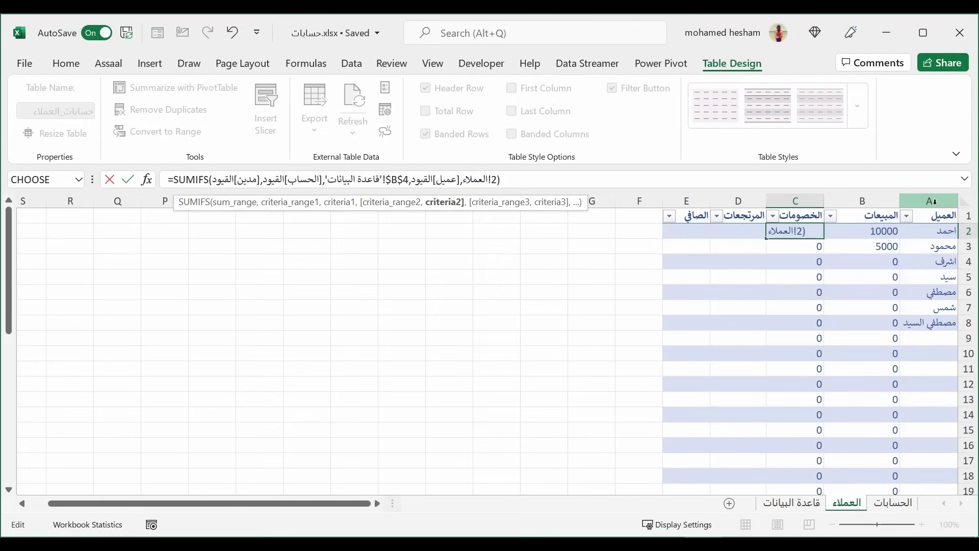
{"action": "type", "text": "A"}
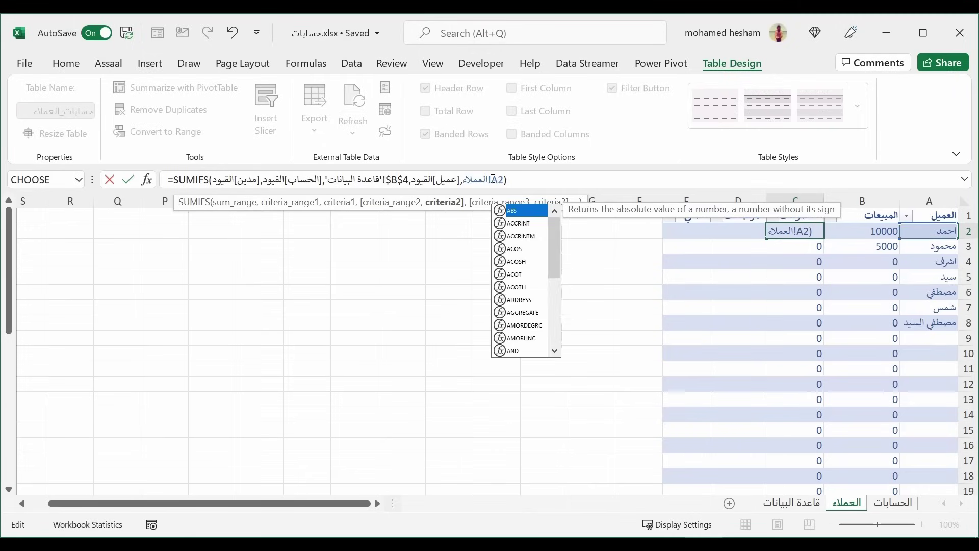
{"action": "key", "text": "Left"}
{"action": "type", "text": "$"}
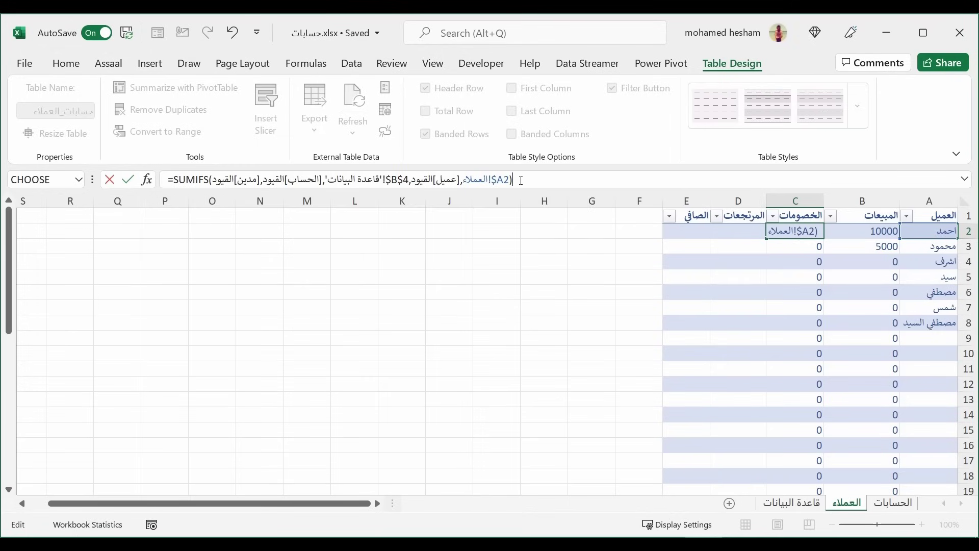
{"action": "key", "text": "Return"}
Anchor the sales formula in B2 to the customer criterion $A2.
{"action": "left_click", "coordinate": [813, 230]}
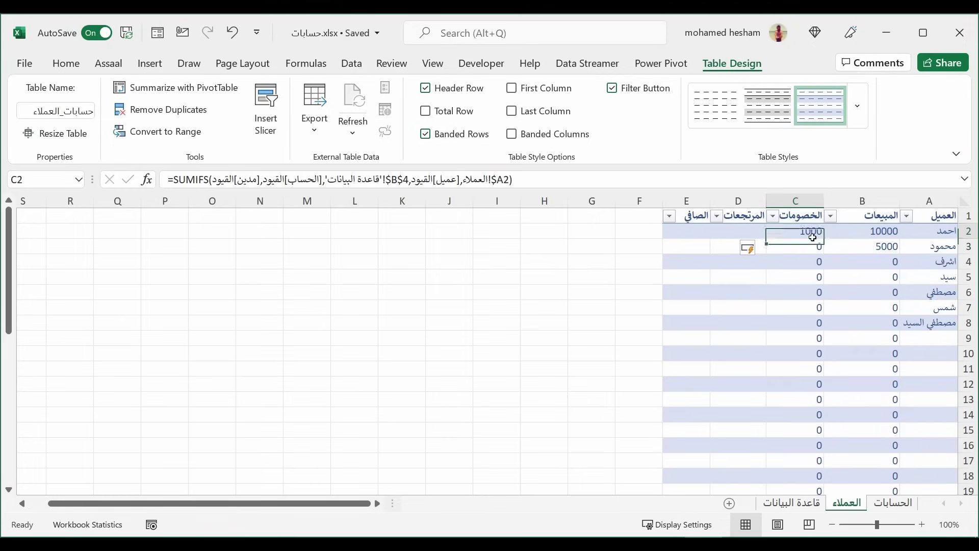
{"action": "left_click", "coordinate": [862, 231]}
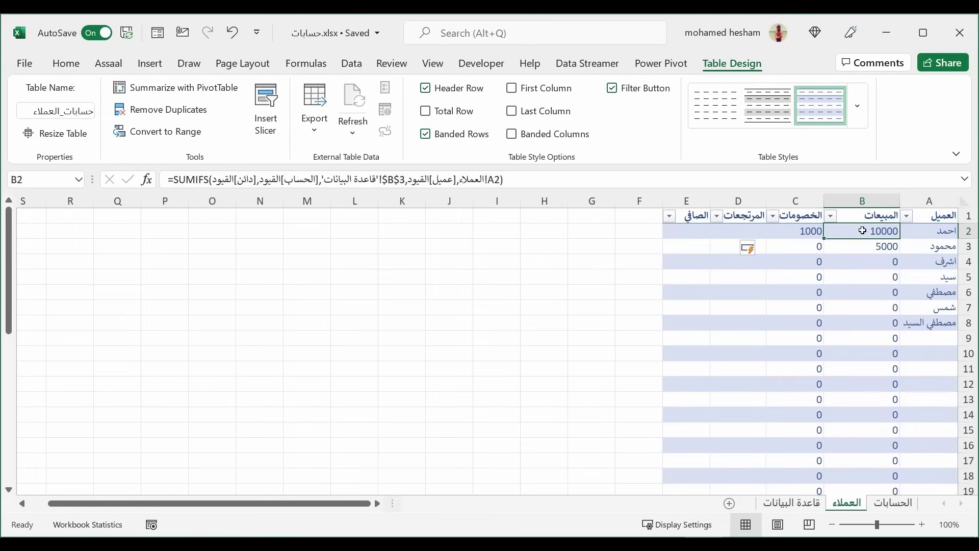
{"action": "left_click", "coordinate": [931, 234]}
{"action": "left_click", "coordinate": [891, 234]}
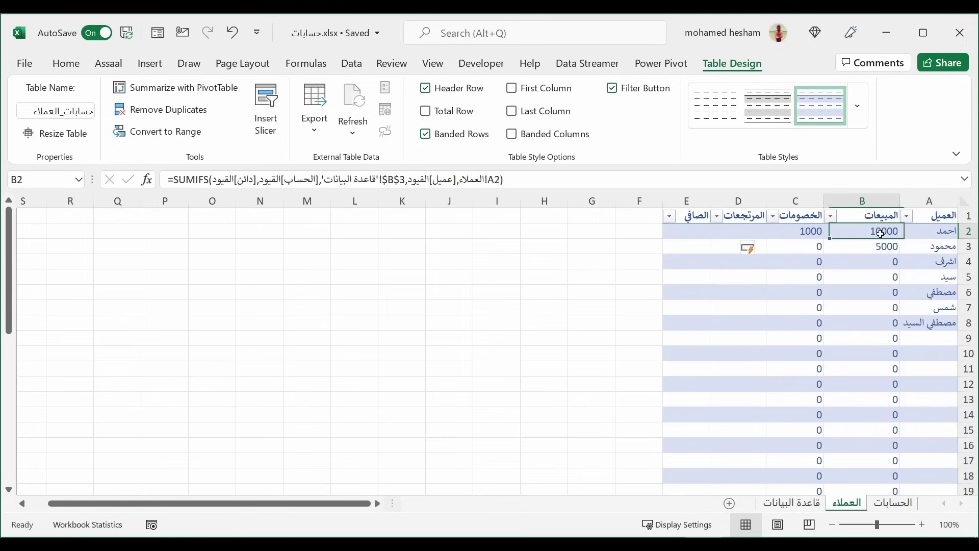
{"action": "left_click", "coordinate": [494, 178]}
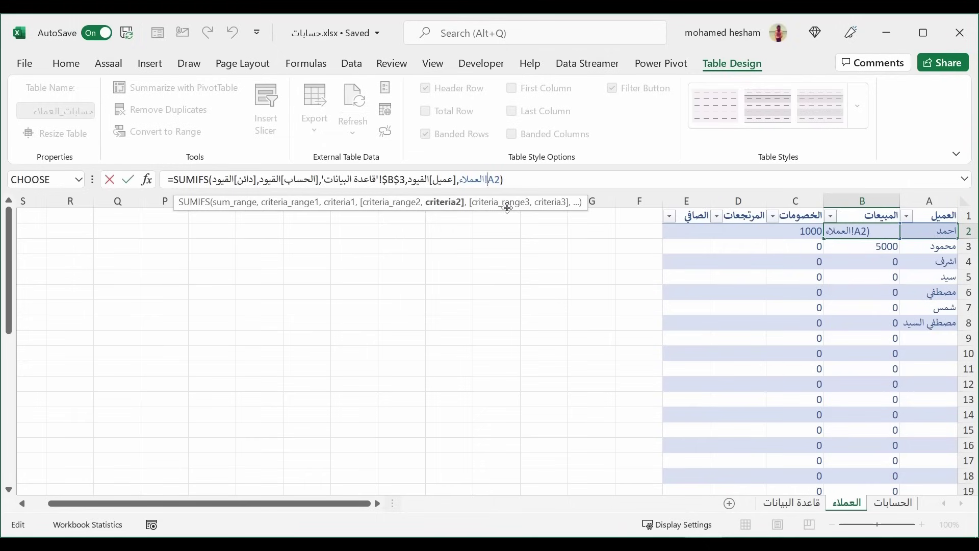
{"action": "type", "text": "$"}
{"action": "left_click", "coordinate": [522, 182]}
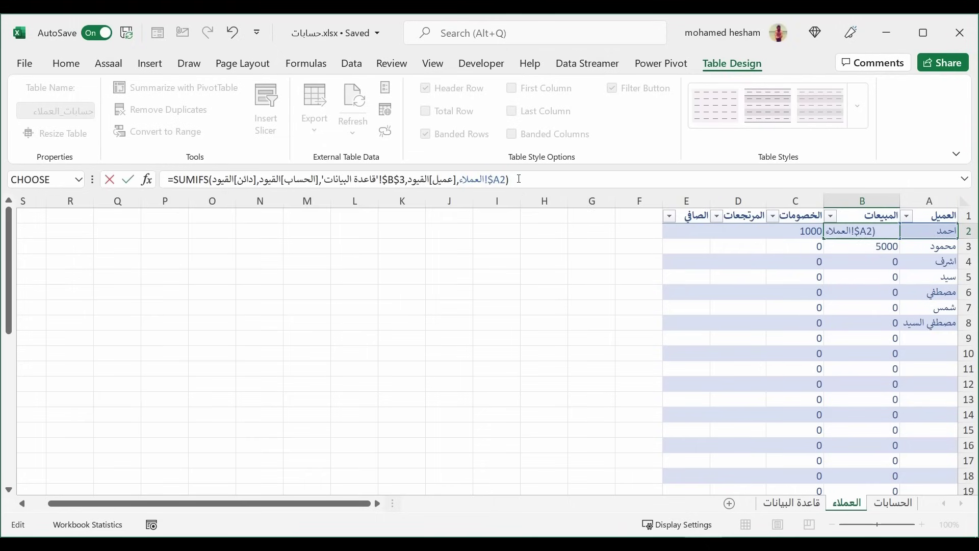
{"action": "key", "text": "Return"}
Copy the discounts formula from C2.
{"action": "left_click", "coordinate": [821, 306]}
{"action": "left_click", "coordinate": [769, 233]}
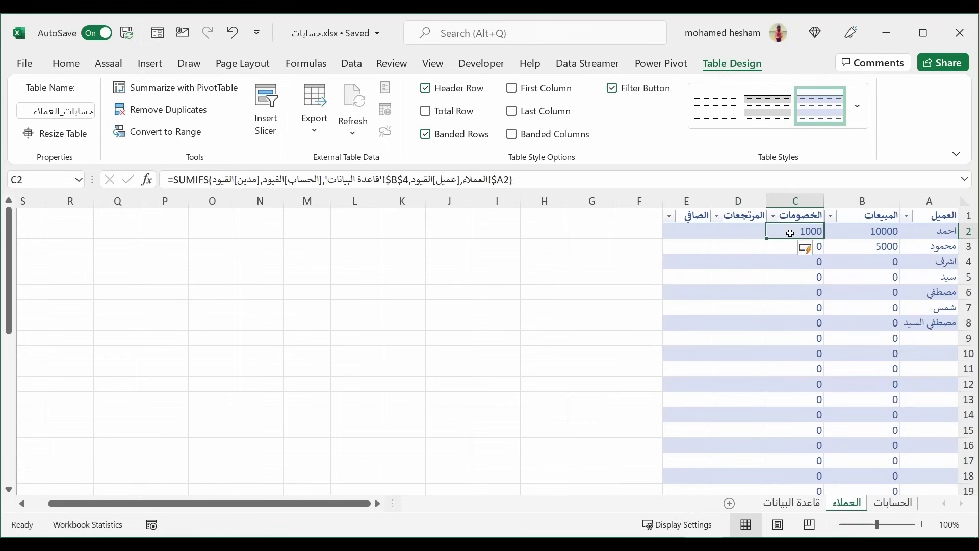
{"action": "key", "text": "ctrl+c"}
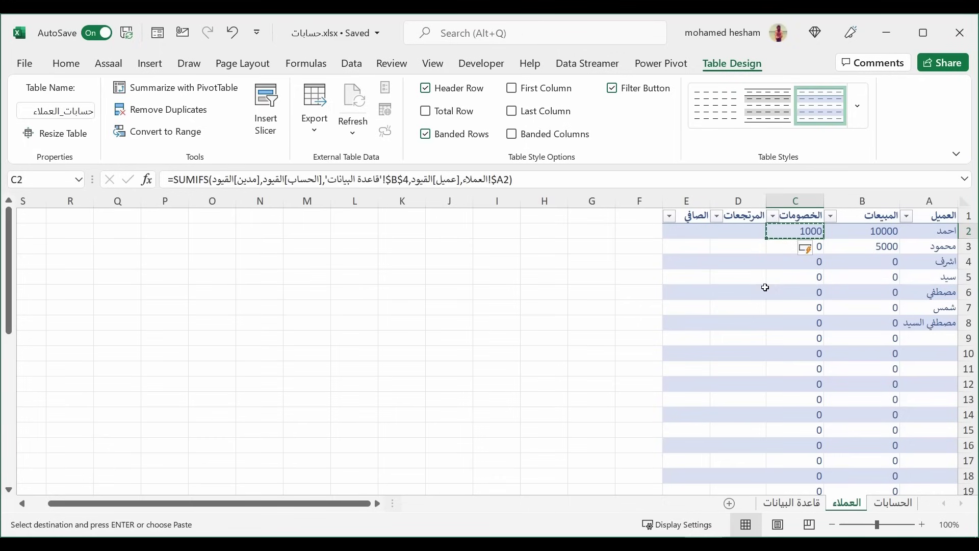
Paste the discounts SUMIFS into D2 of the returns column.
{"action": "left_click", "coordinate": [749, 229]}
{"action": "key", "text": "ctrl+v"}
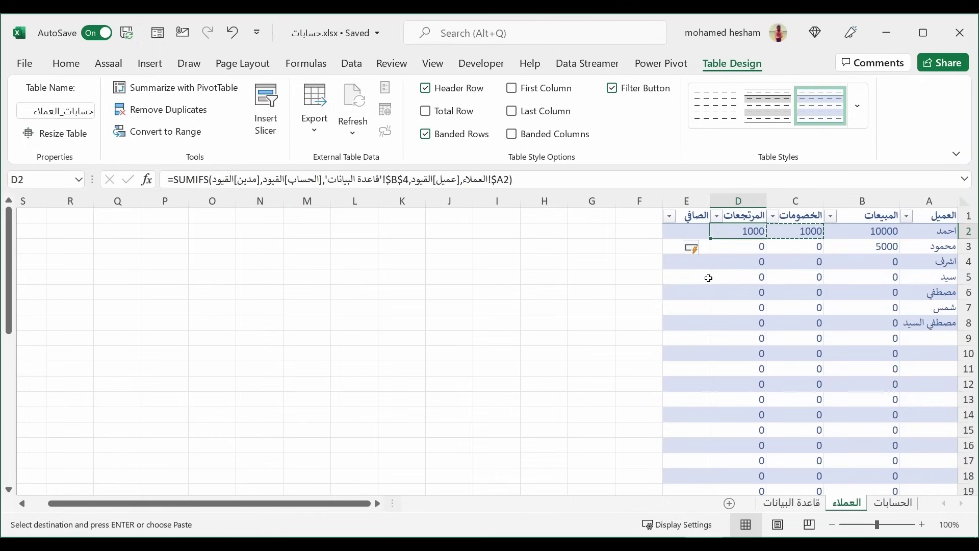
{"action": "left_click", "coordinate": [714, 277]}
{"action": "left_click", "coordinate": [739, 235]}
{"action": "key", "text": "Escape"}
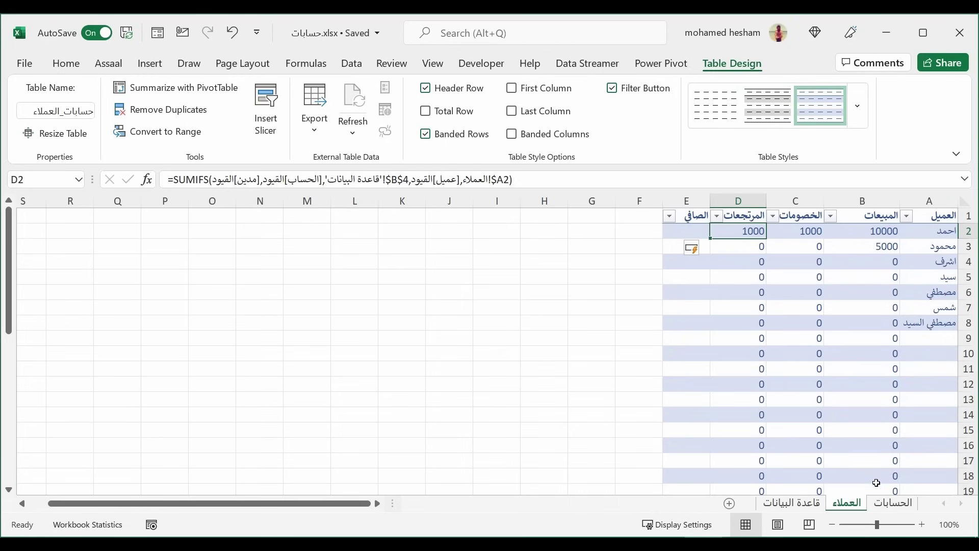
Check the returns account in قاعدة البيانات B5 and commit D2's SUMIFS using $B$5.
{"action": "left_click", "coordinate": [892, 503]}
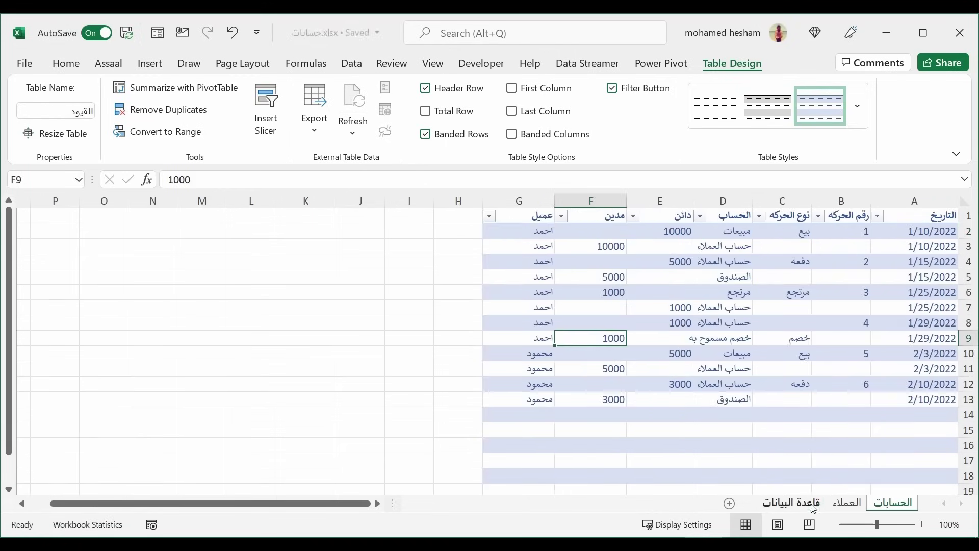
{"action": "left_click", "coordinate": [791, 502]}
{"action": "left_click", "coordinate": [906, 273]}
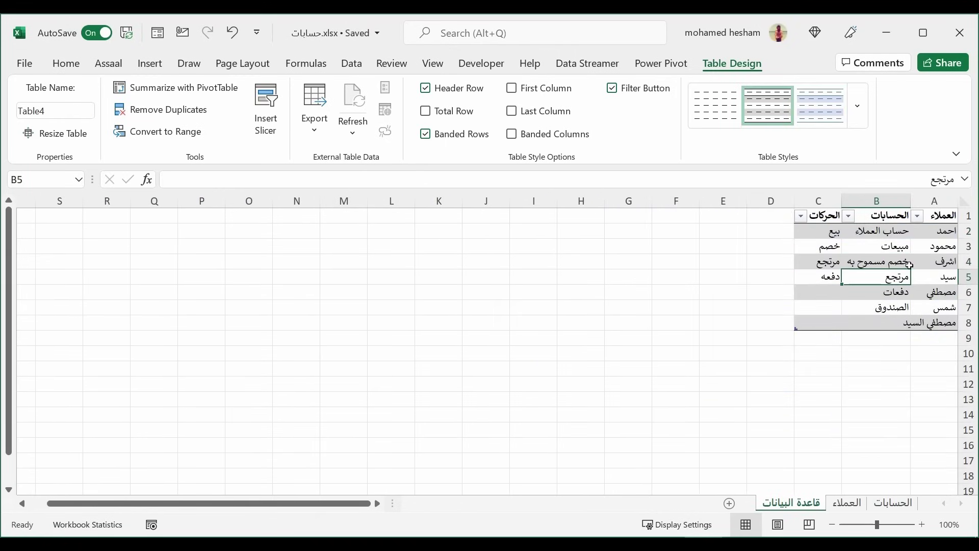
{"action": "left_click", "coordinate": [884, 503]}
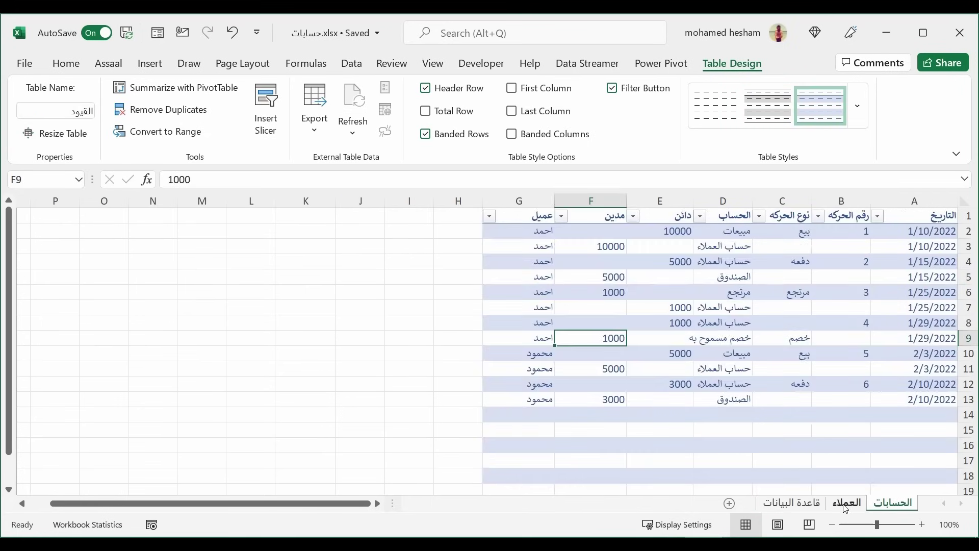
{"action": "left_click", "coordinate": [846, 503]}
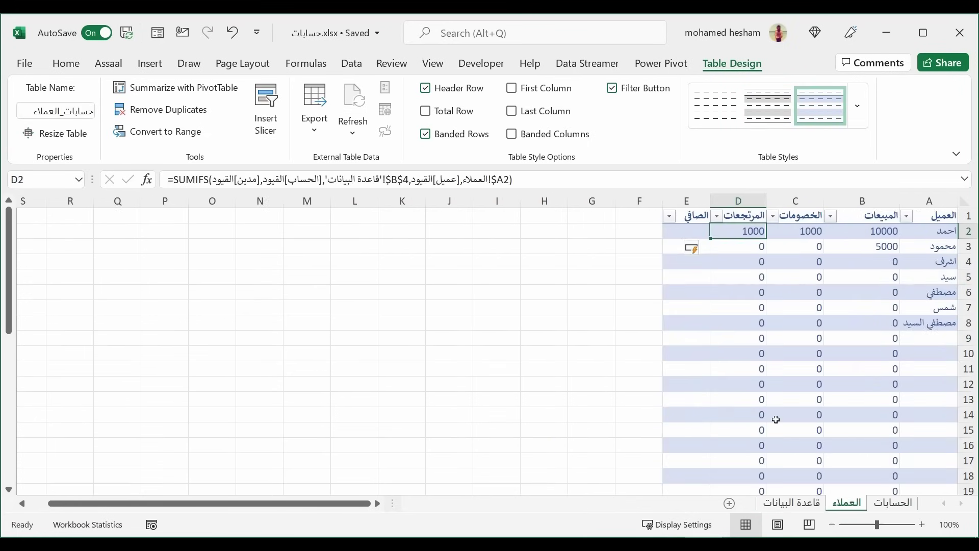
{"action": "left_click", "coordinate": [408, 180]}
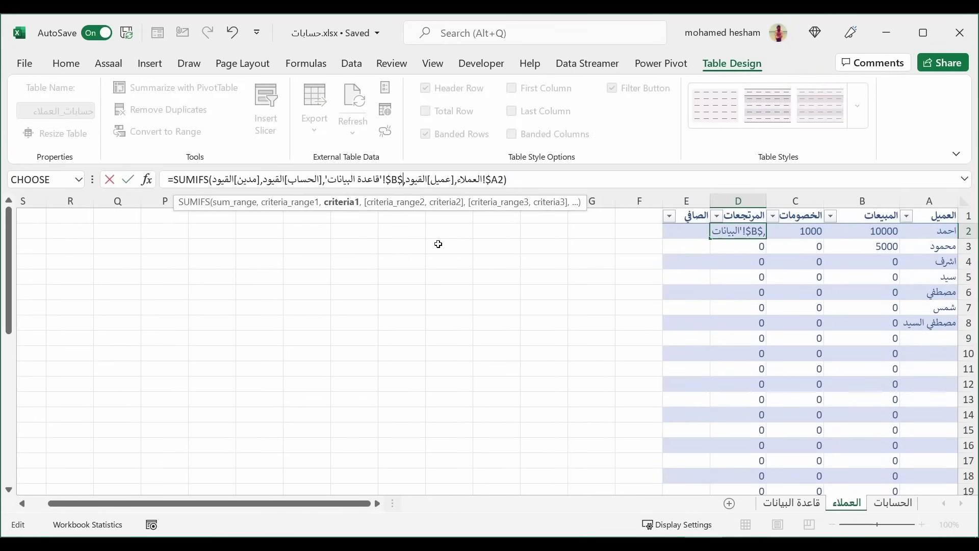
{"action": "type", "text": "5"}
{"action": "key", "text": "Return"}
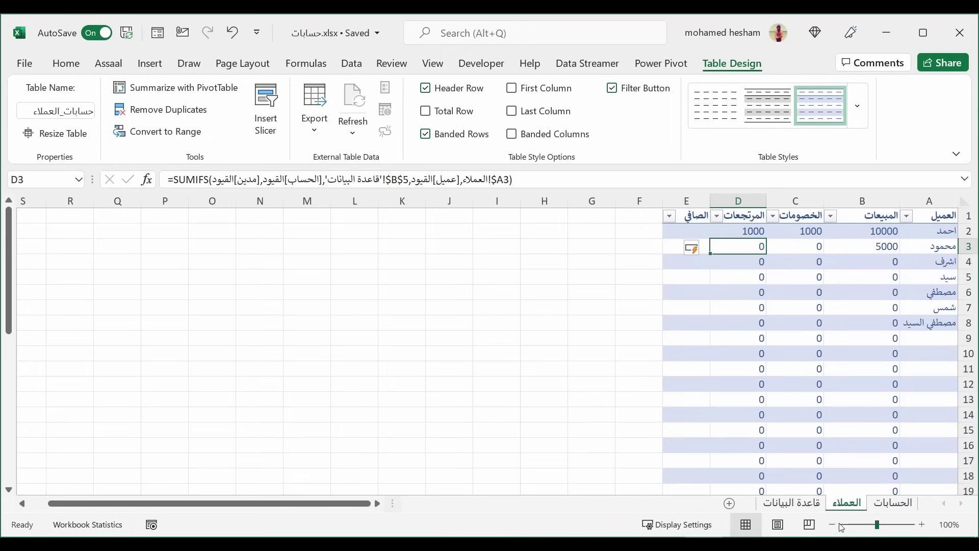
Review the returns formula showing 1000, then begin a formula in E2.
{"action": "left_click", "coordinate": [892, 503]}
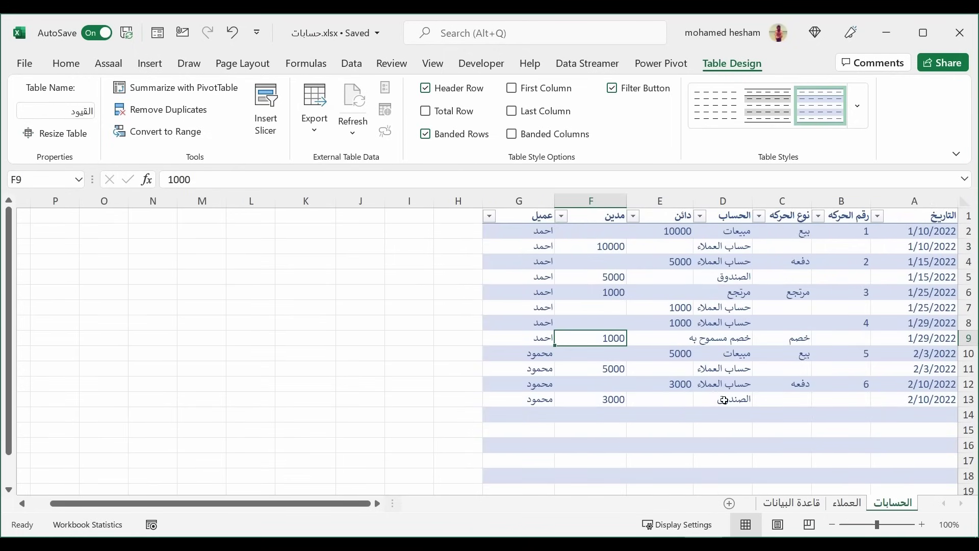
{"action": "left_click", "coordinate": [845, 504]}
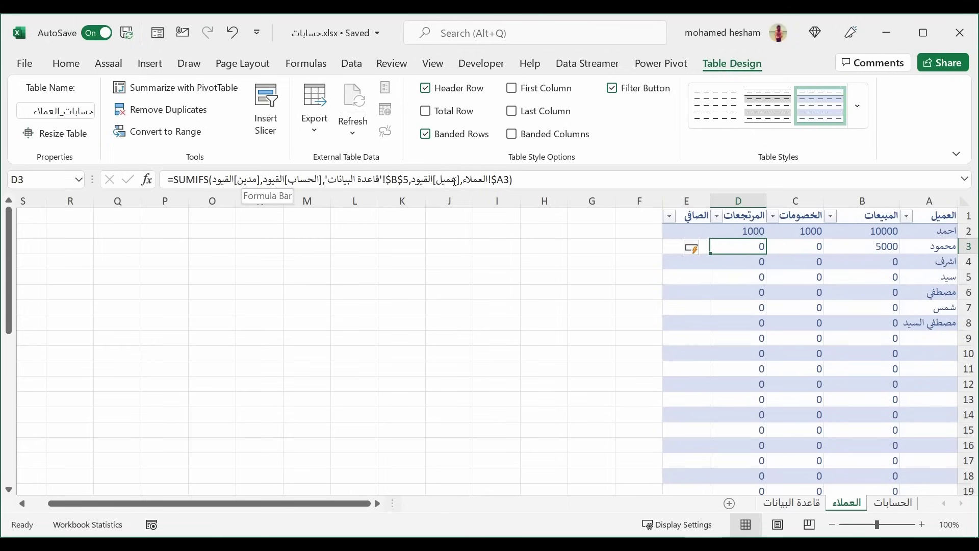
{"action": "left_click", "coordinate": [727, 235]}
{"action": "left_click", "coordinate": [502, 181]}
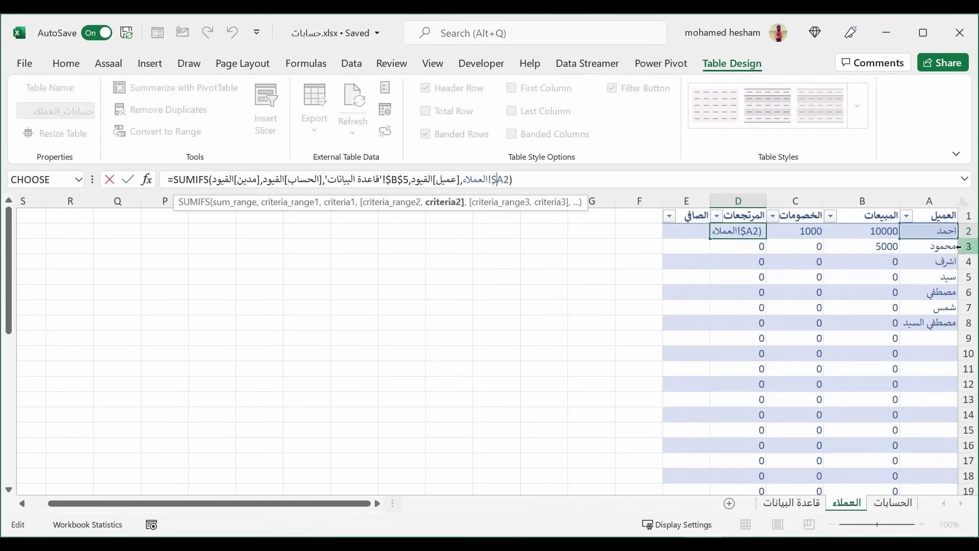
{"action": "key", "text": "Escape"}
{"action": "left_click", "coordinate": [893, 503]}
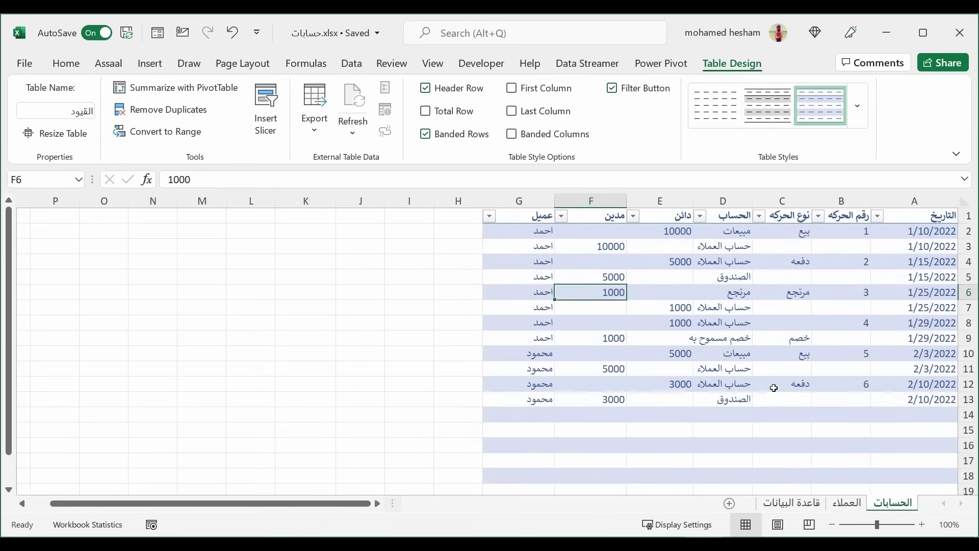
{"action": "left_click", "coordinate": [845, 502]}
{"action": "left_click", "coordinate": [683, 231]}
{"action": "type", "text": "="}
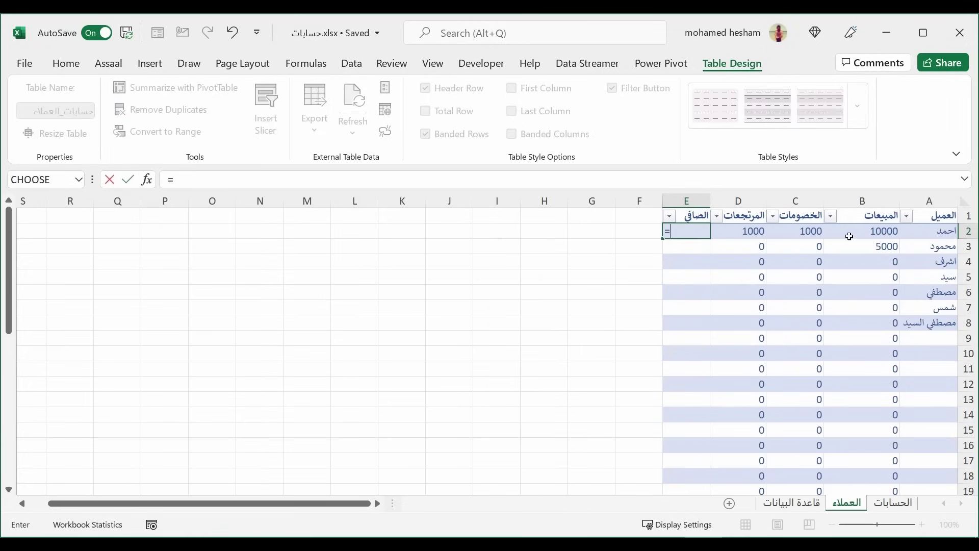
{"action": "left_click", "coordinate": [872, 234]}
{"action": "type", "text": "-"}
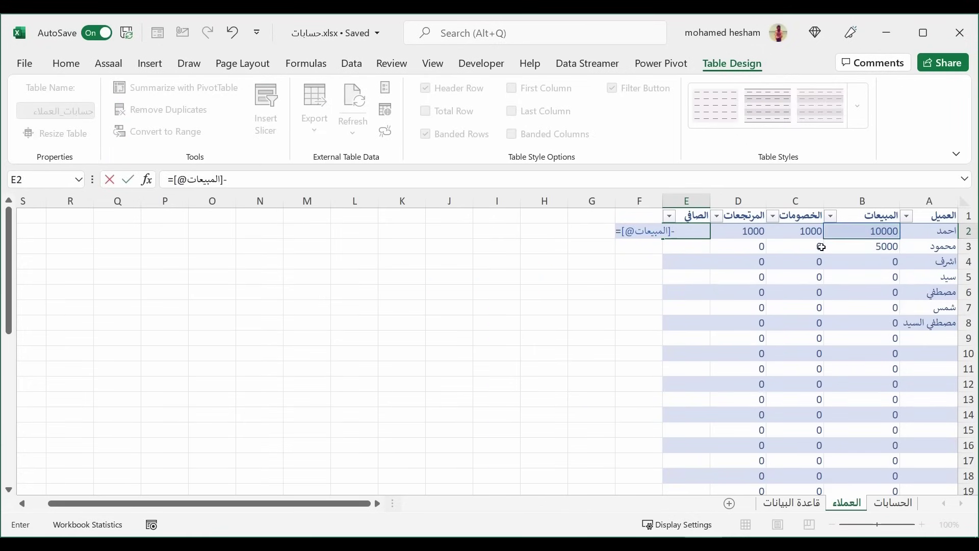
{"action": "left_click", "coordinate": [801, 228]}
{"action": "type", "text": "-"}
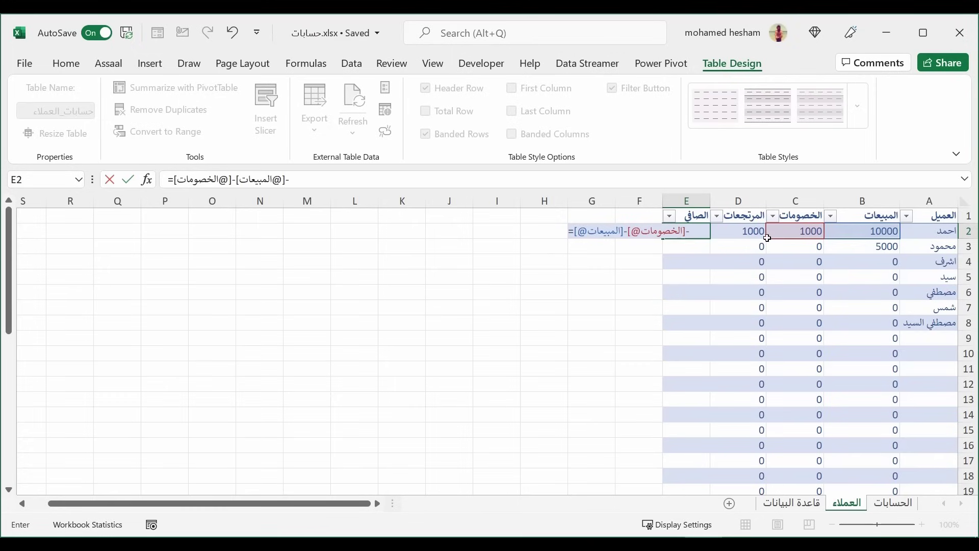
{"action": "left_click", "coordinate": [737, 232]}
{"action": "key", "text": "Return"}
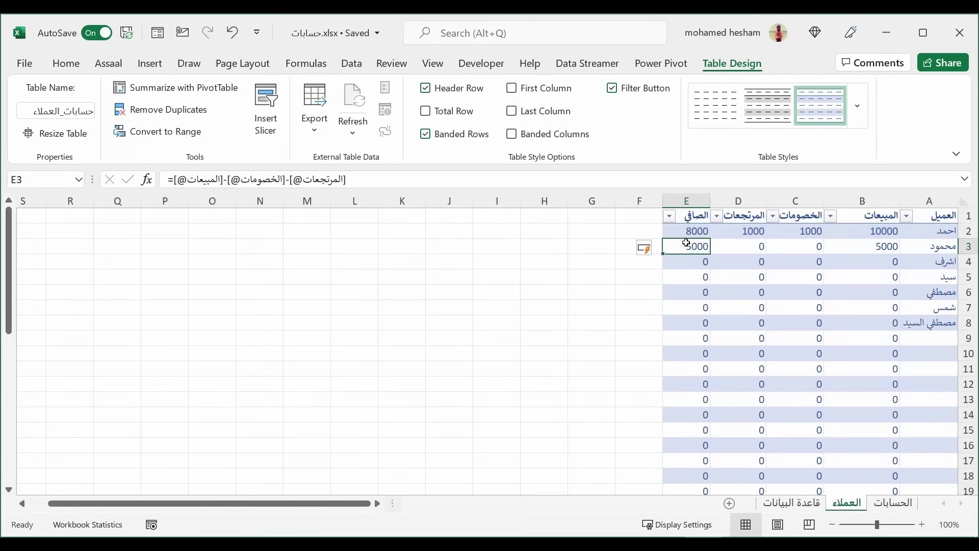
Check the net results: 8000 in E2 and 5000 in E3.
{"action": "left_click", "coordinate": [697, 231]}
{"action": "left_click", "coordinate": [923, 231]}
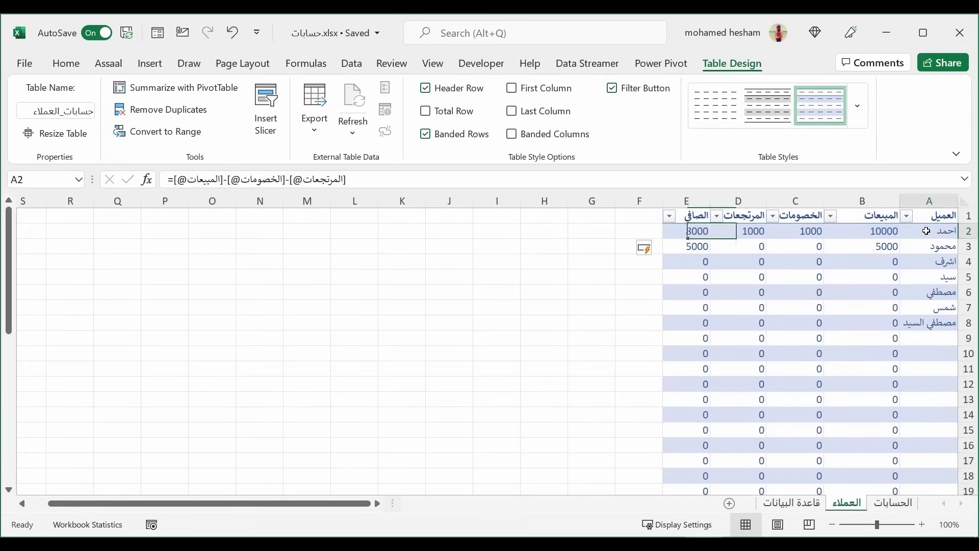
{"action": "key", "text": "Down"}
{"action": "key", "text": "Down"}
{"action": "key", "text": "Up"}
{"action": "key", "text": "Up"}
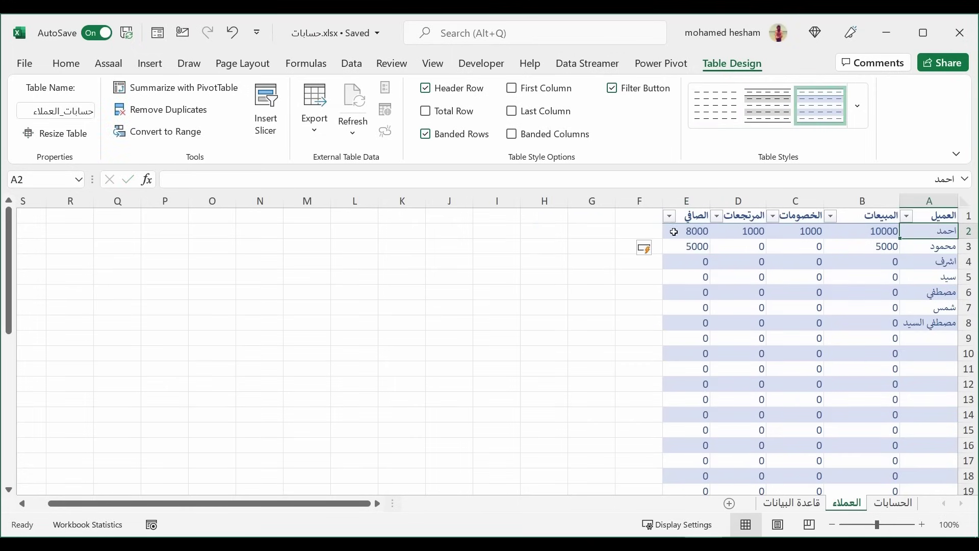
{"action": "left_click", "coordinate": [673, 231]}
{"action": "left_click", "coordinate": [690, 250]}
{"action": "key", "text": "Up"}
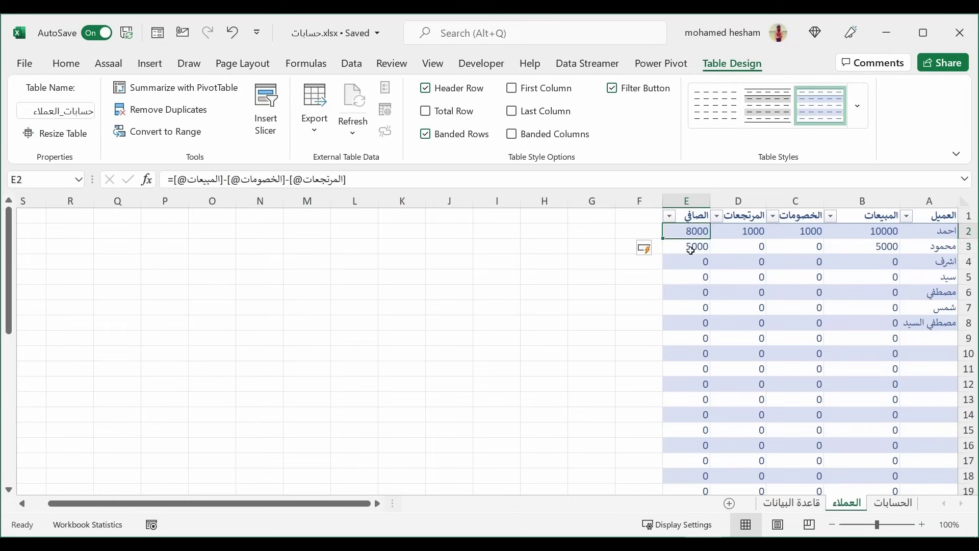
{"action": "left_click", "coordinate": [690, 250]}
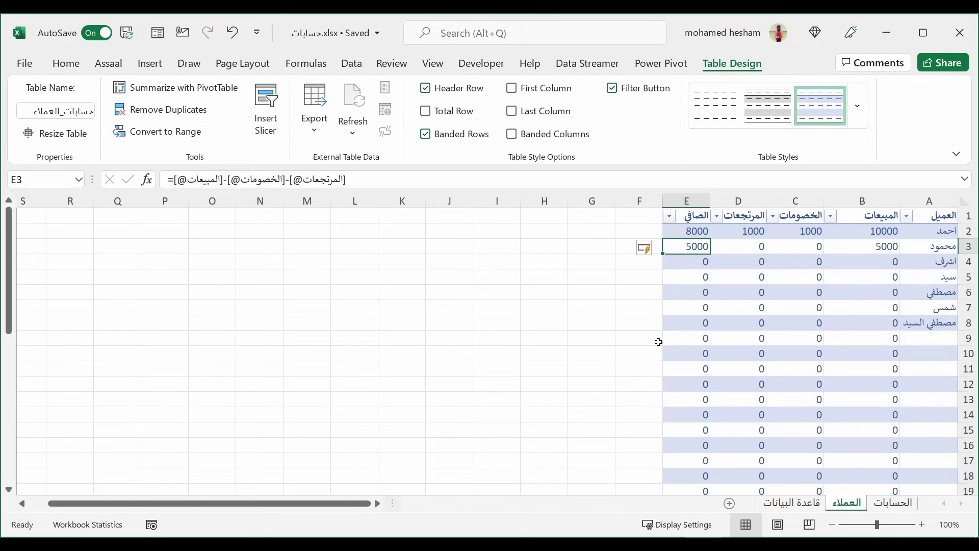
{"action": "left_click", "coordinate": [697, 236]}
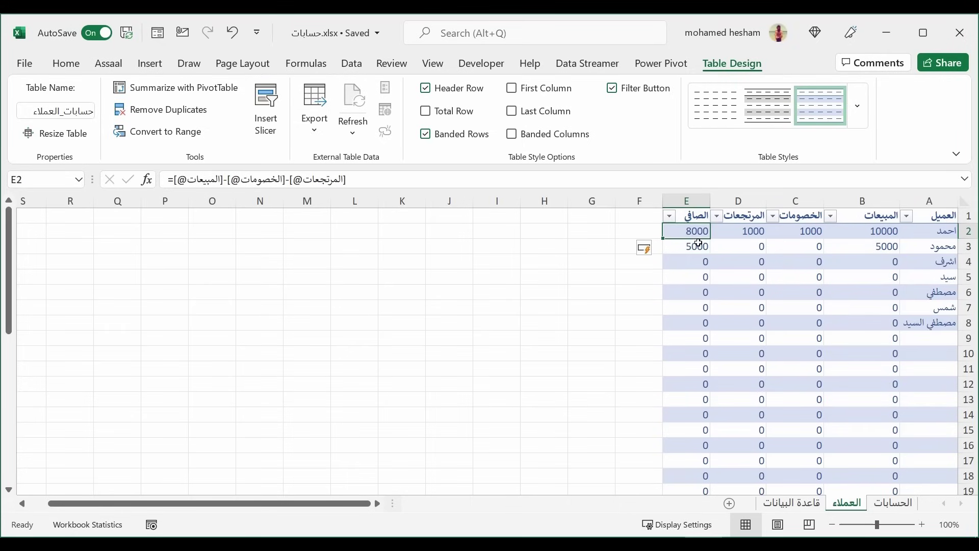
{"action": "left_click", "coordinate": [698, 244]}
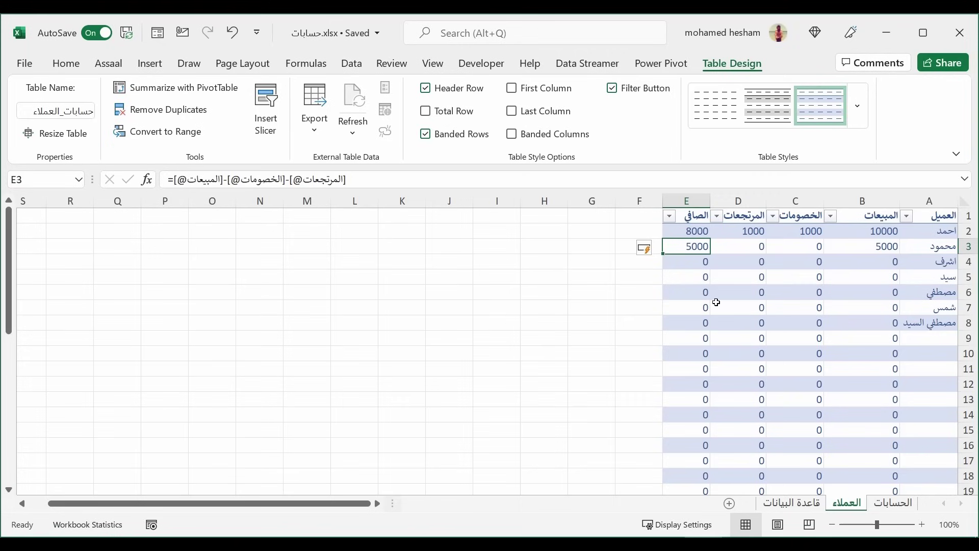
{"action": "left_click", "coordinate": [690, 232]}
{"action": "left_click", "coordinate": [685, 251]}
{"action": "left_click", "coordinate": [691, 229]}
{"action": "left_click", "coordinate": [692, 241]}
{"action": "left_click", "coordinate": [797, 234]}
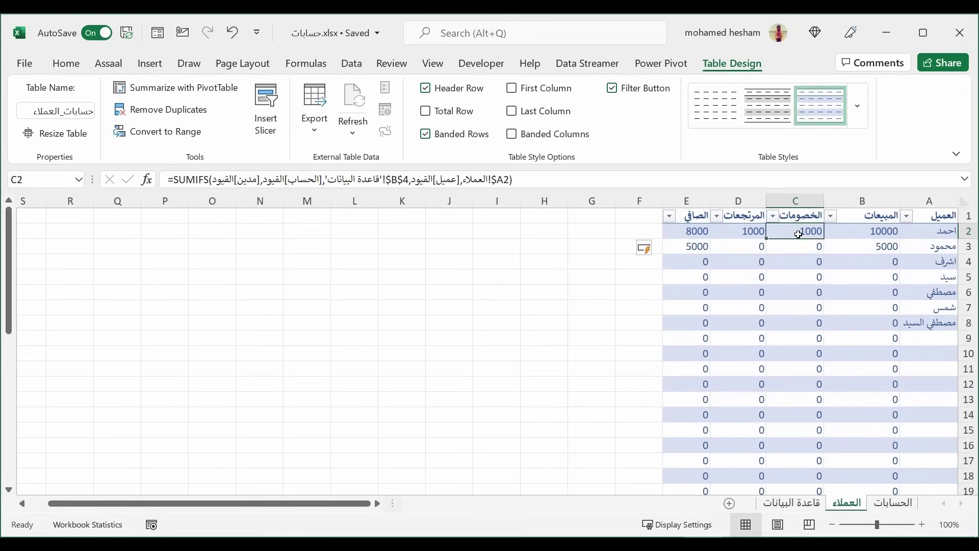
{"action": "left_click", "coordinate": [747, 235]}
{"action": "left_click", "coordinate": [701, 266]}
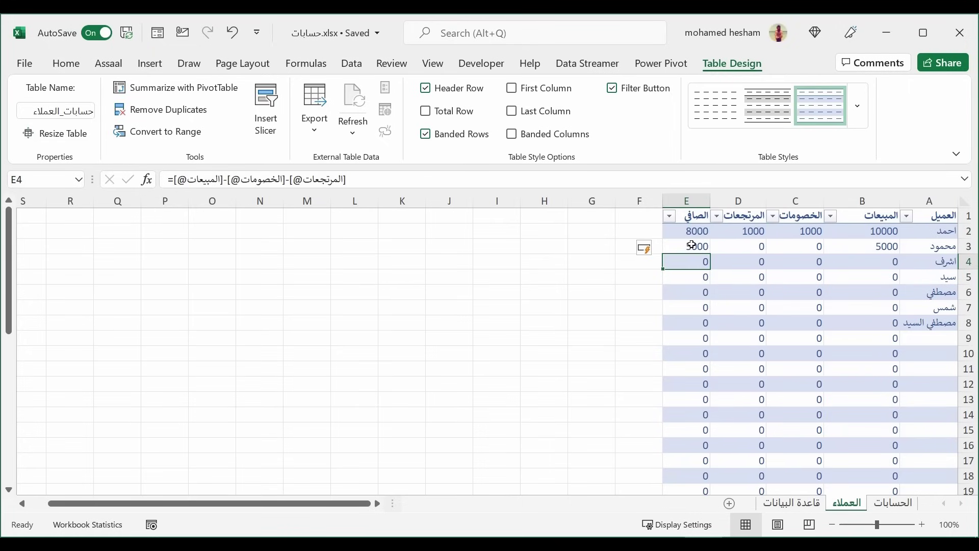
{"action": "left_click", "coordinate": [691, 230]}
{"action": "left_click", "coordinate": [891, 504]}
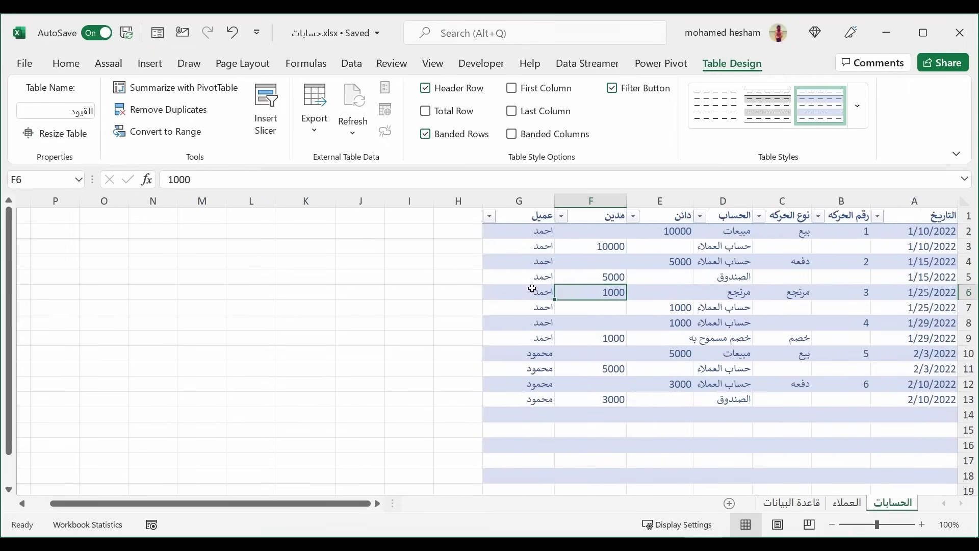
{"action": "left_click", "coordinate": [730, 250]}
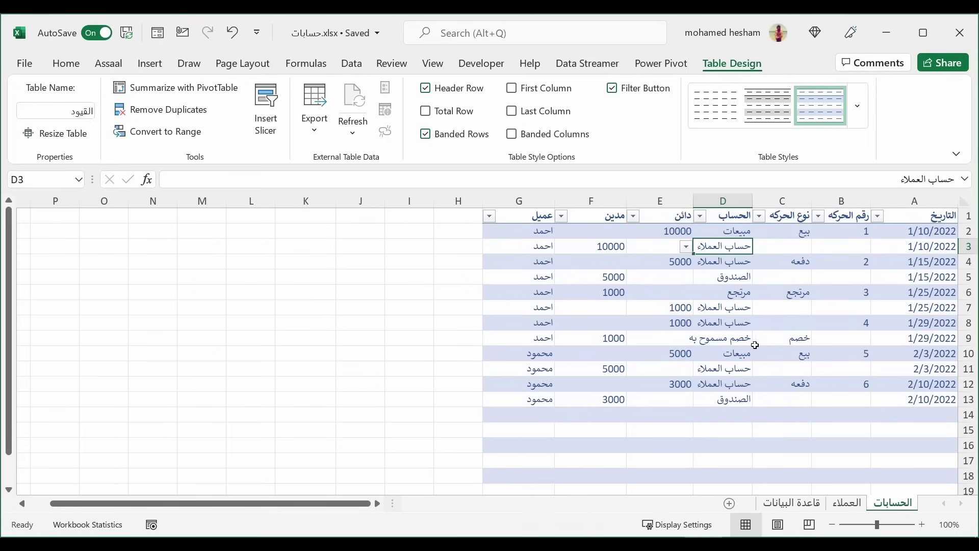
{"action": "left_click", "coordinate": [725, 400]}
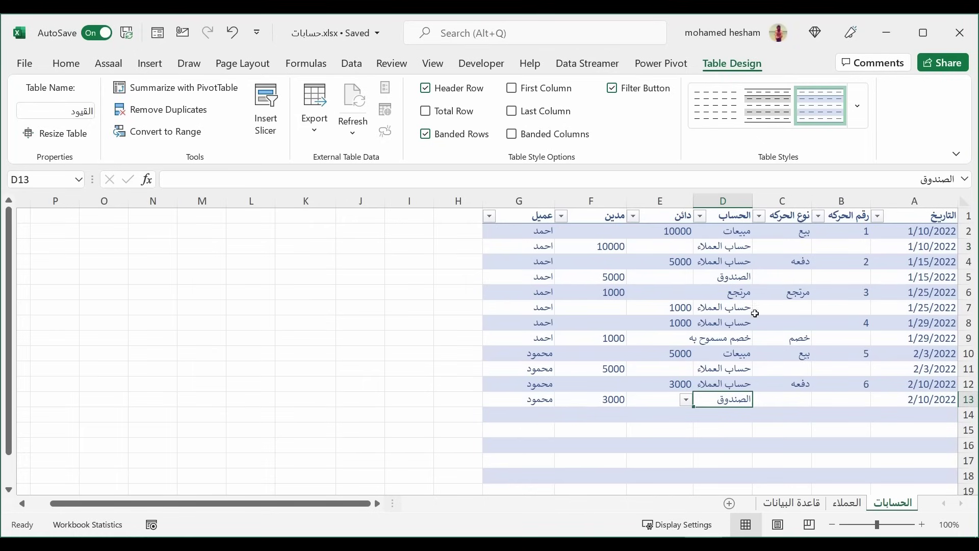
{"action": "left_click", "coordinate": [725, 250]}
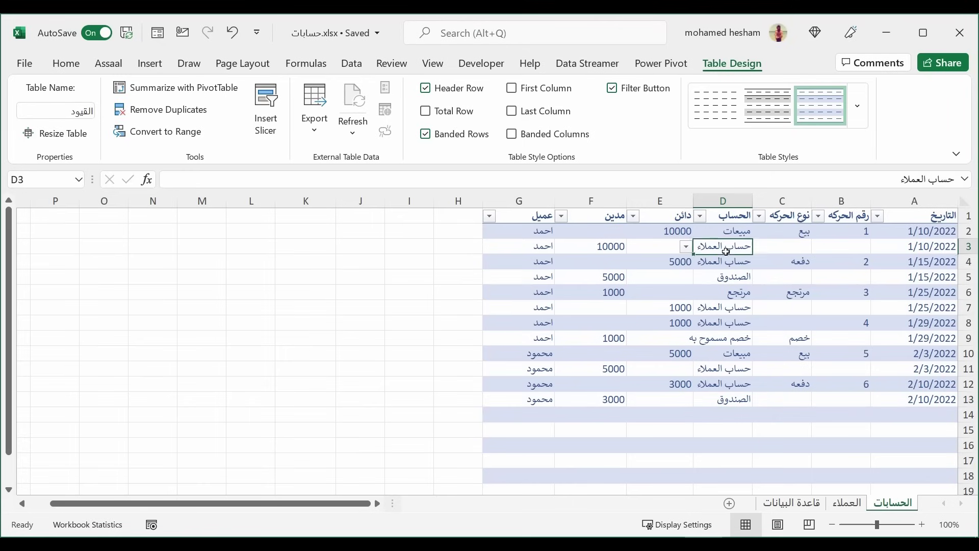
{"action": "left_click", "coordinate": [845, 503]}
{"action": "left_click", "coordinate": [574, 275]}
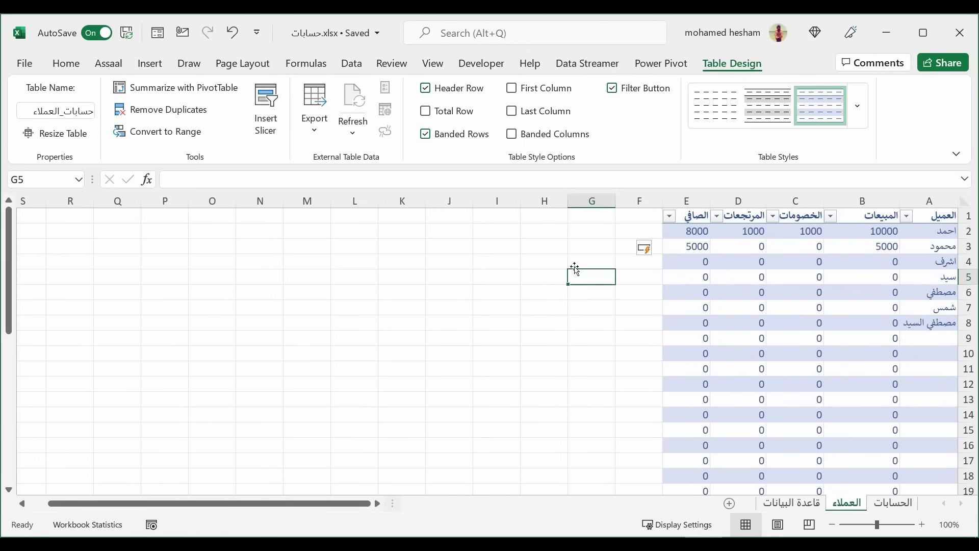
{"action": "left_click", "coordinate": [518, 226]}
List the accounts حسابات العملاء, الصندوق, الخصم and المرتجع in H2:H5.
{"action": "left_click", "coordinate": [545, 228]}
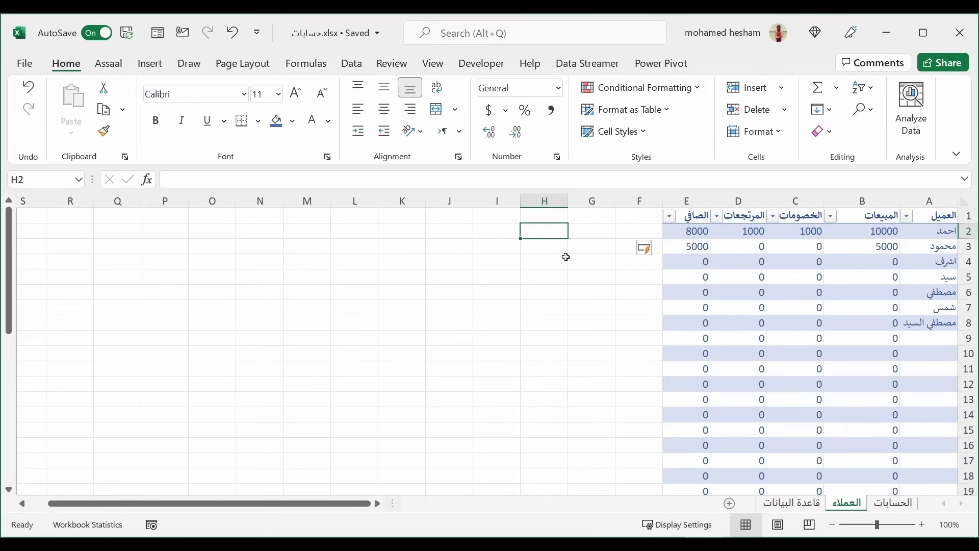
{"action": "type", "text": "pshf"}
{"action": "key", "text": "BackSpace"}
{"action": "key", "text": "BackSpace"}
{"action": "key", "text": "BackSpace"}
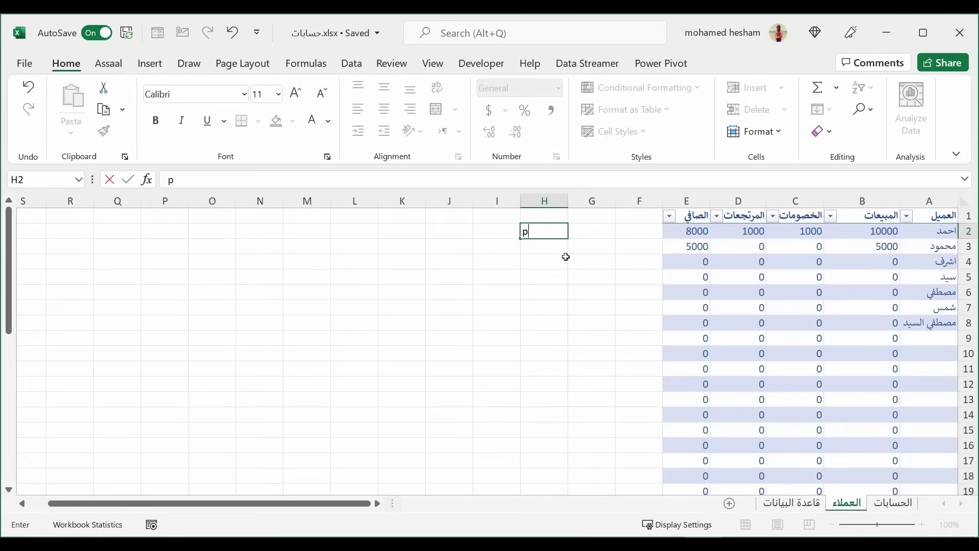
{"action": "key", "text": "BackSpace"}
{"action": "type", "text": "حسابات العم"}
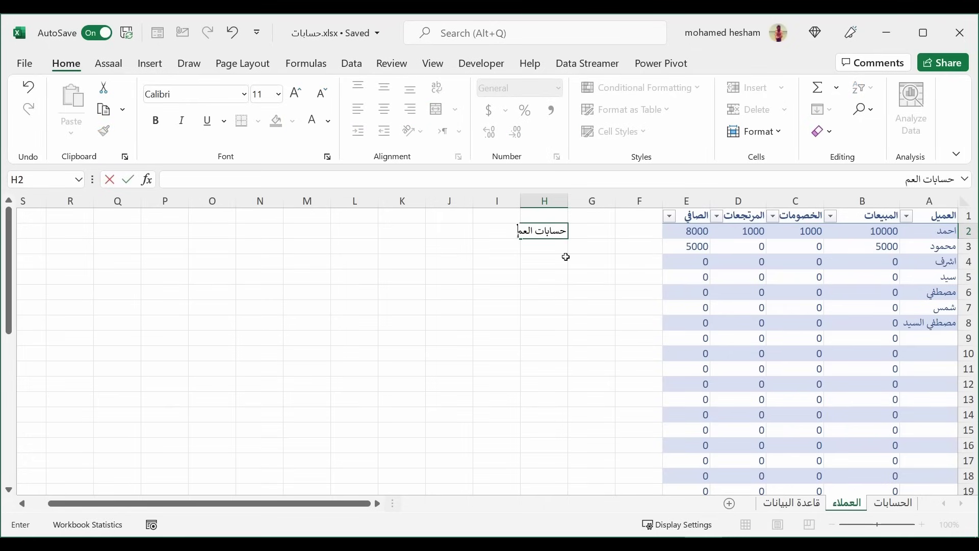
{"action": "type", "text": "لاء"}
{"action": "key", "text": "ctrl+Return"}
{"action": "key", "text": "Return"}
{"action": "type", "text": "الص"}
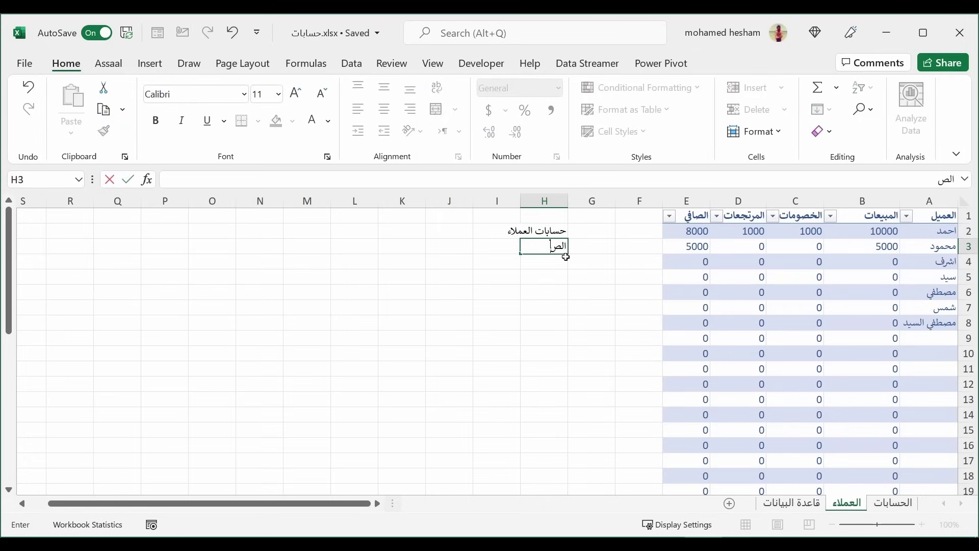
{"action": "type", "text": "ندوق"}
{"action": "key", "text": "Return"}
{"action": "type", "text": "ال"}
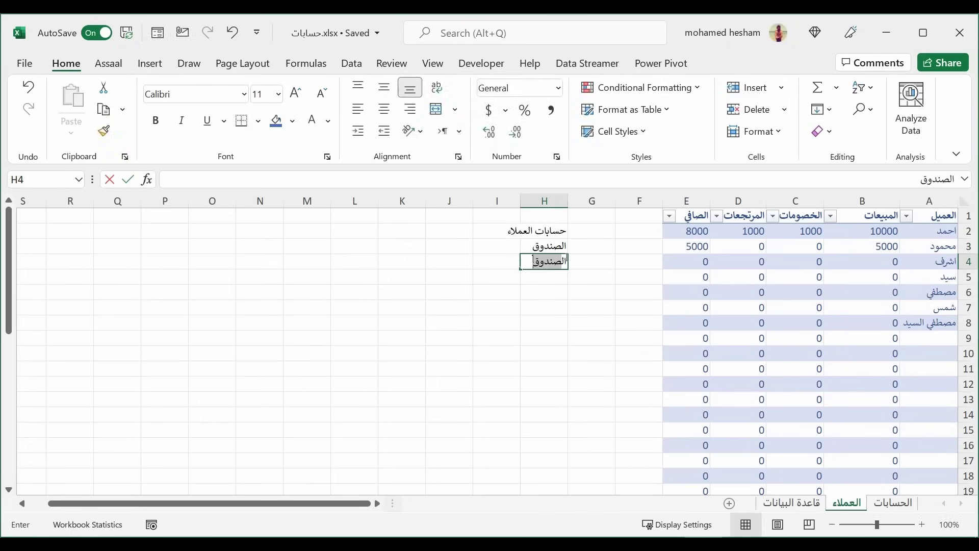
{"action": "type", "text": "خصم"}
{"action": "key", "text": "Return"}
{"action": "type", "text": "الم"}
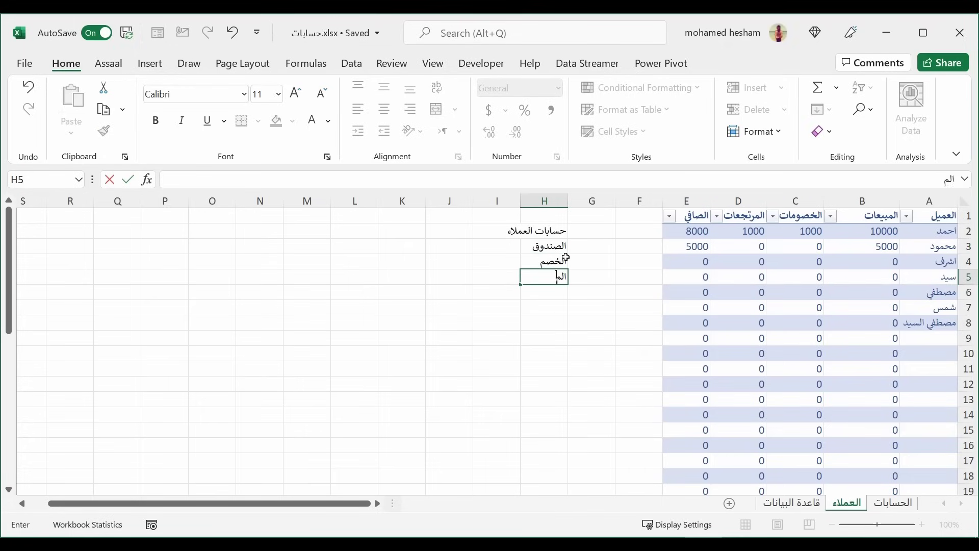
{"action": "type", "text": "رتجع"}
{"action": "key", "text": "Return"}
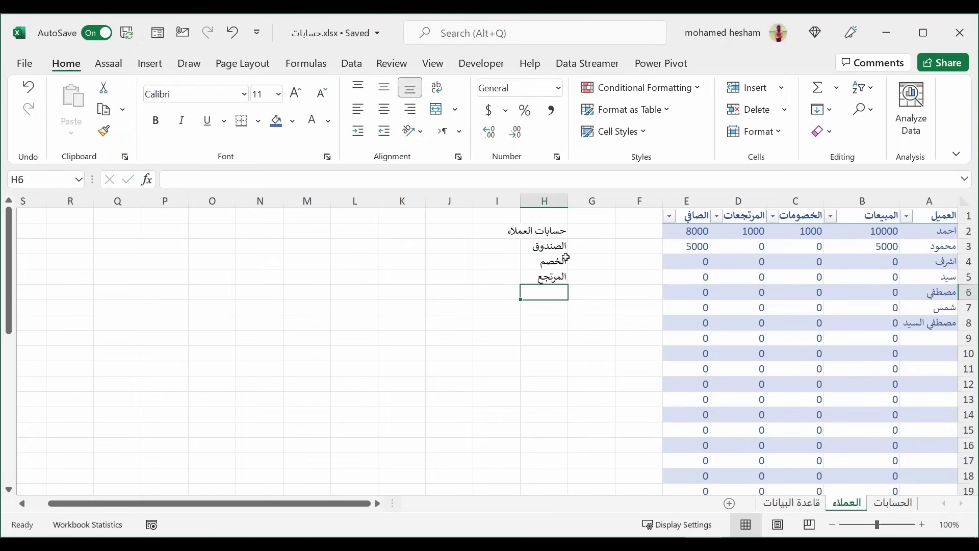
Widen column H and enter headers الحساب, دائن, مدين, صافي across H1:K1.
{"action": "left_click_drag", "start_coordinate": [518, 201], "coordinate": [500, 200]}
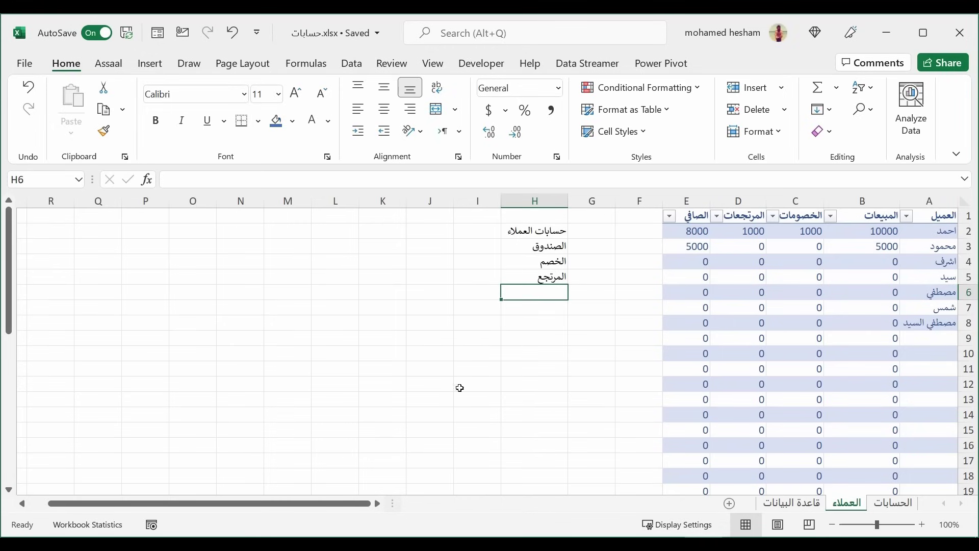
{"action": "left_click", "coordinate": [520, 250]}
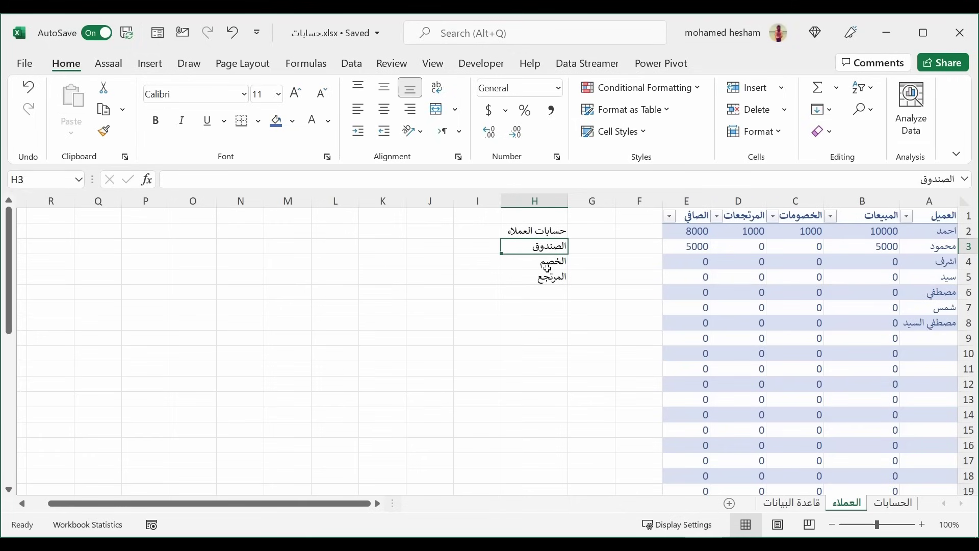
{"action": "left_click", "coordinate": [484, 229]}
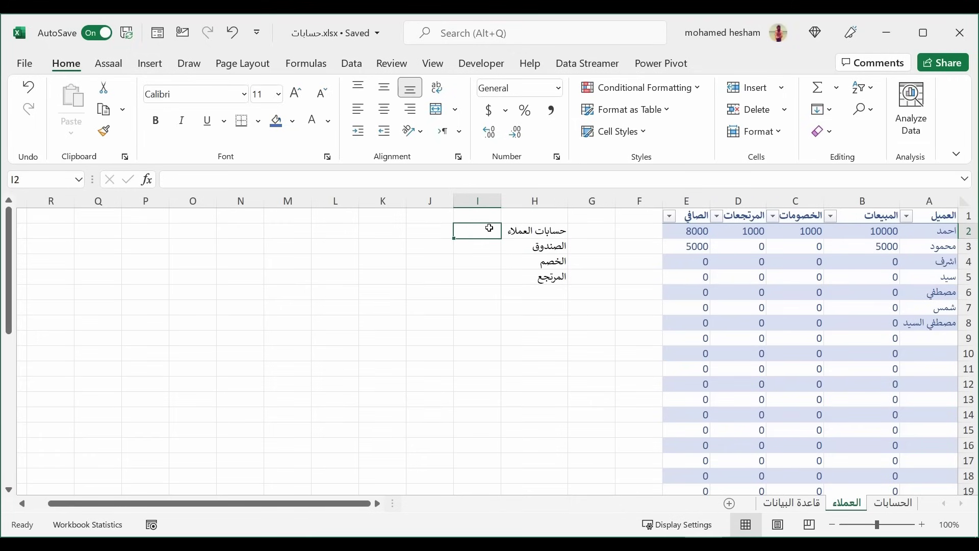
{"action": "left_click", "coordinate": [560, 218]}
{"action": "type", "text": "ال"}
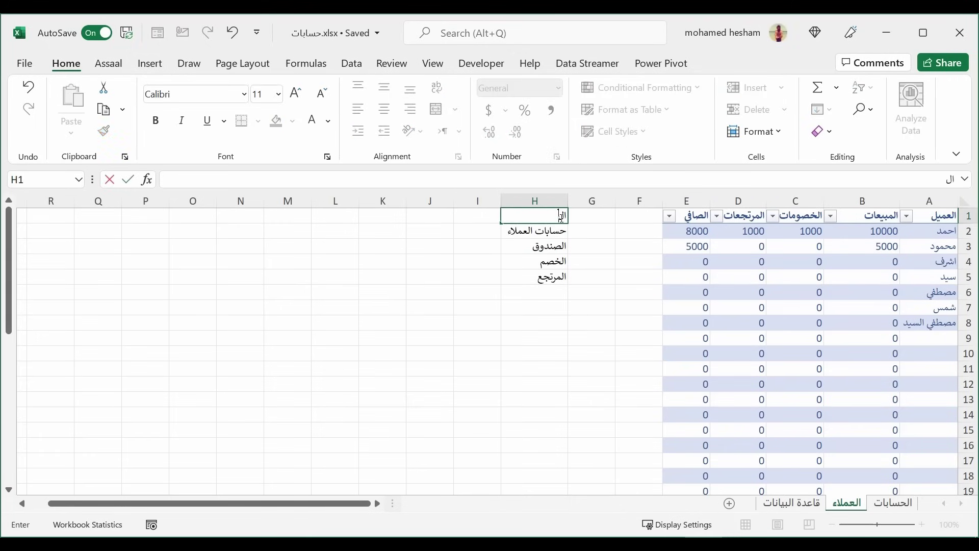
{"action": "type", "text": "حس"}
{"action": "type", "text": "اب"}
{"action": "key", "text": "Tab"}
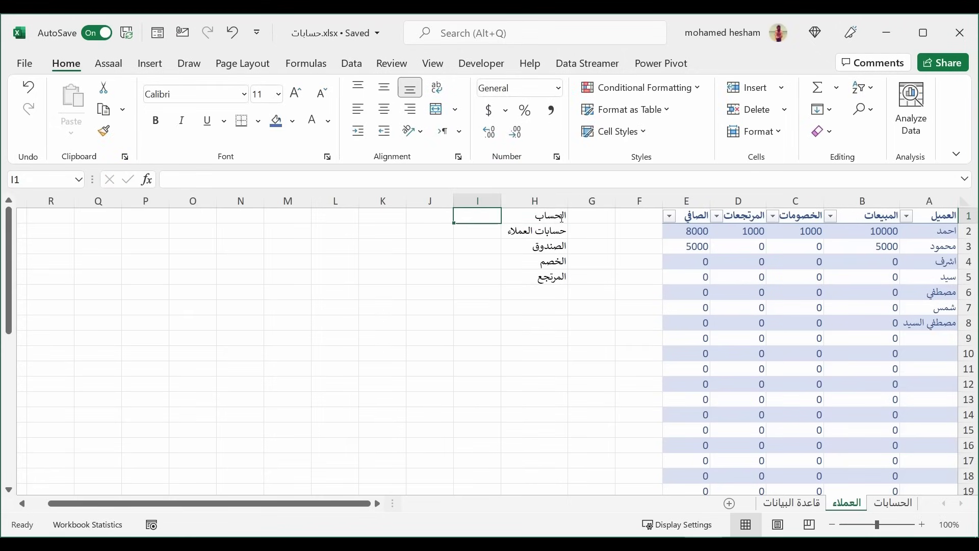
{"action": "type", "text": "دائن"}
{"action": "key", "text": "Tab"}
{"action": "type", "text": "مدين"}
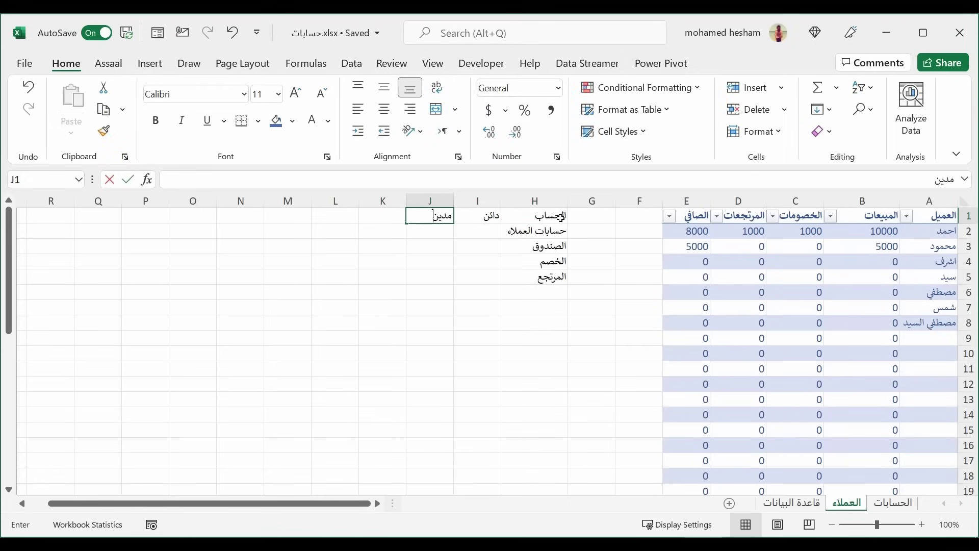
{"action": "key", "text": "Tab"}
{"action": "type", "text": "صافي"}
{"action": "key", "text": "Return"}
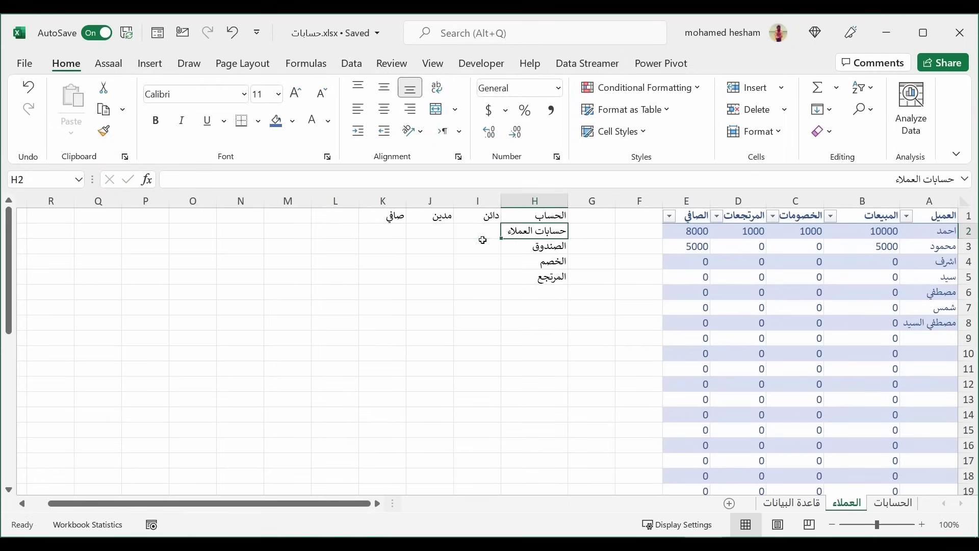
{"action": "left_click", "coordinate": [482, 239]}
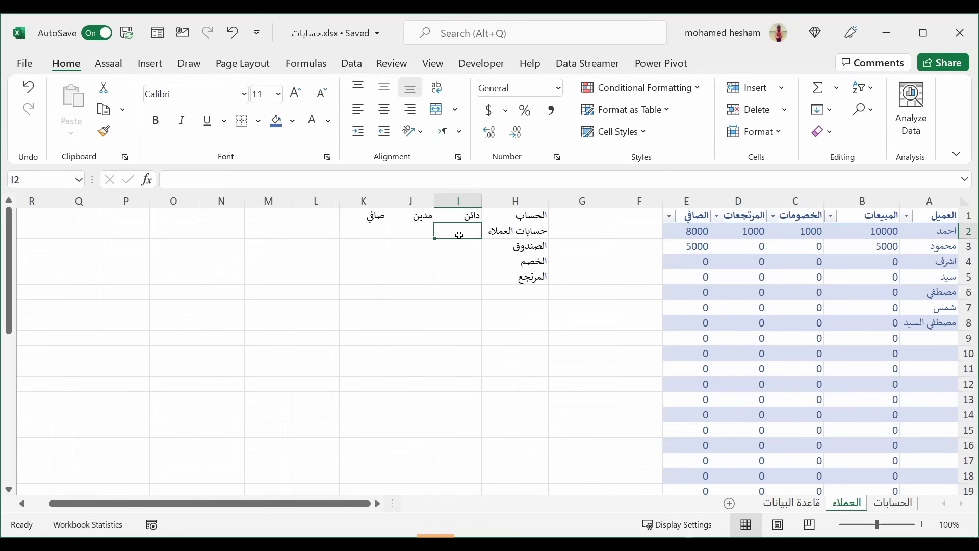
In I2, enter SUMIFS of القيود[دائن] where القيود[الحساب] matches the account in قاعدة البيانات B2, giving 10000.
{"action": "type", "text": "=sumifs"}
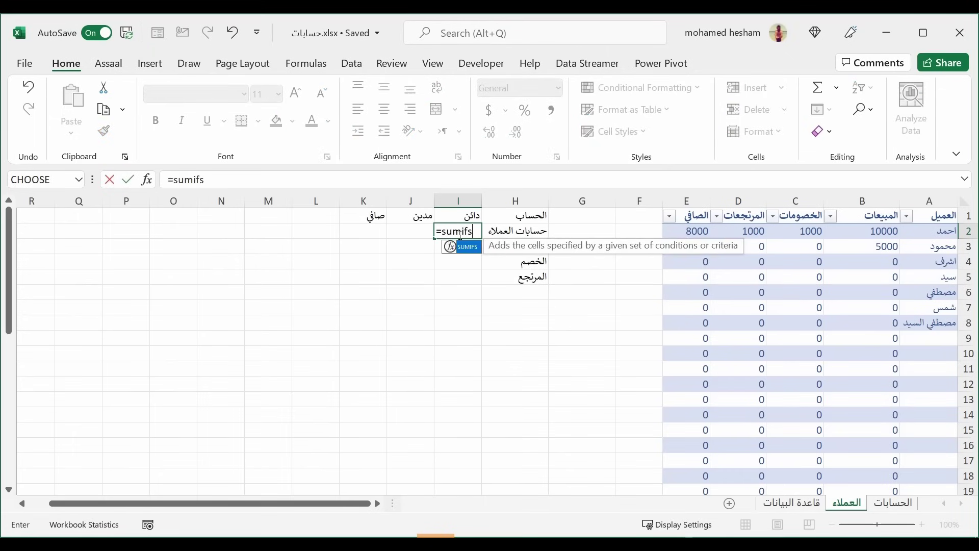
{"action": "key", "text": "Tab"}
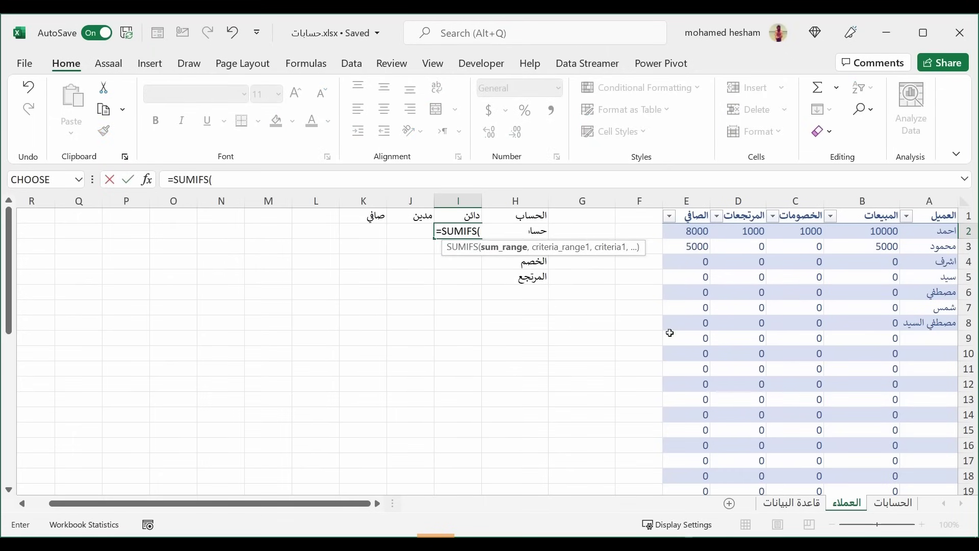
{"action": "left_click", "coordinate": [893, 503]}
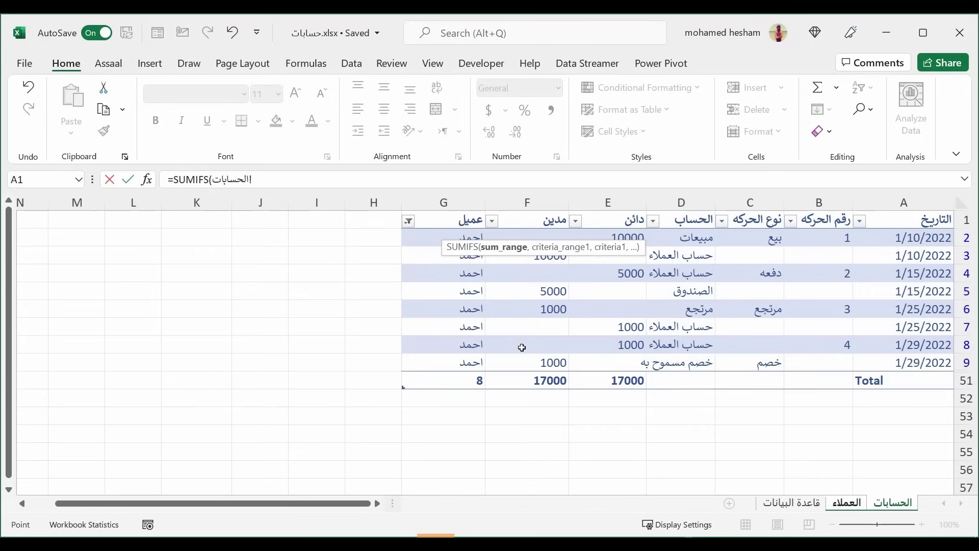
{"action": "left_click", "coordinate": [590, 256]}
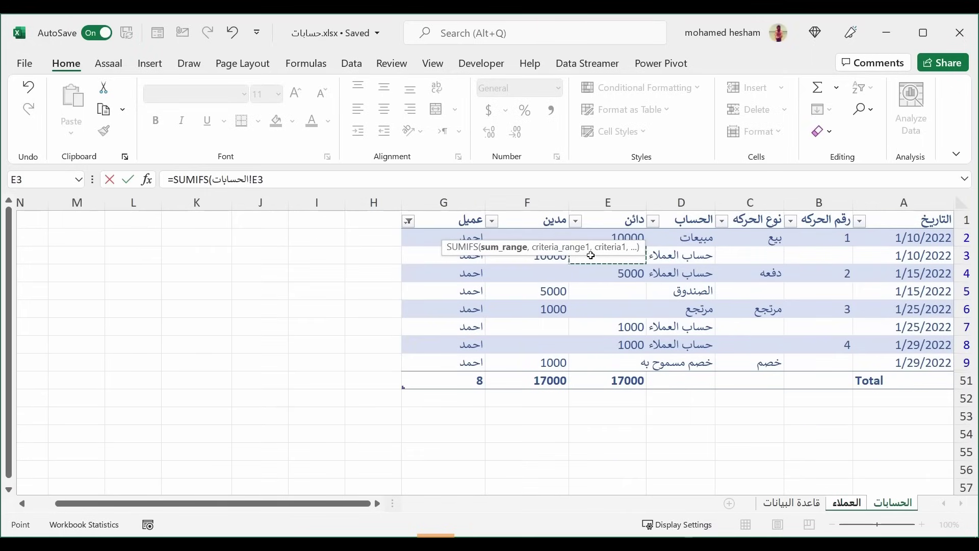
{"action": "left_click", "coordinate": [607, 214]}
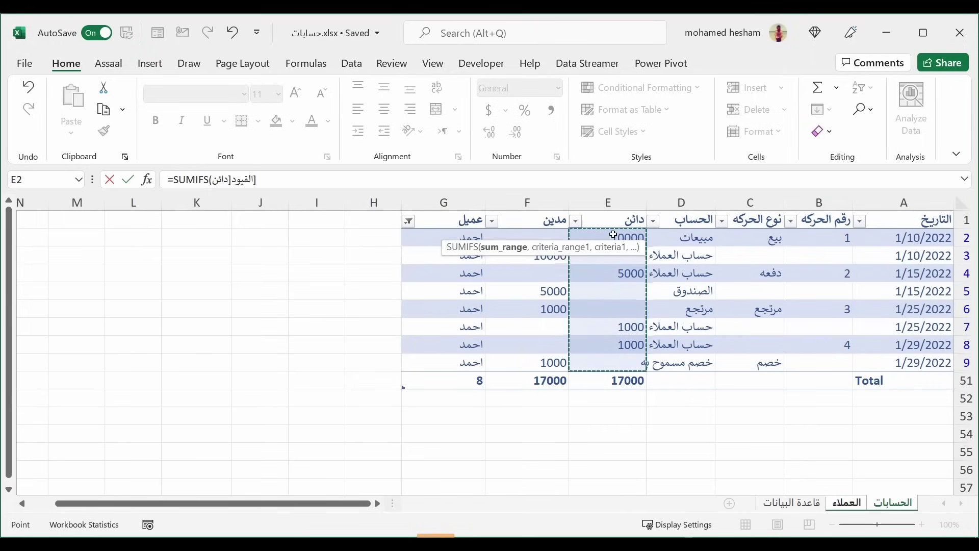
{"action": "type", "text": ","}
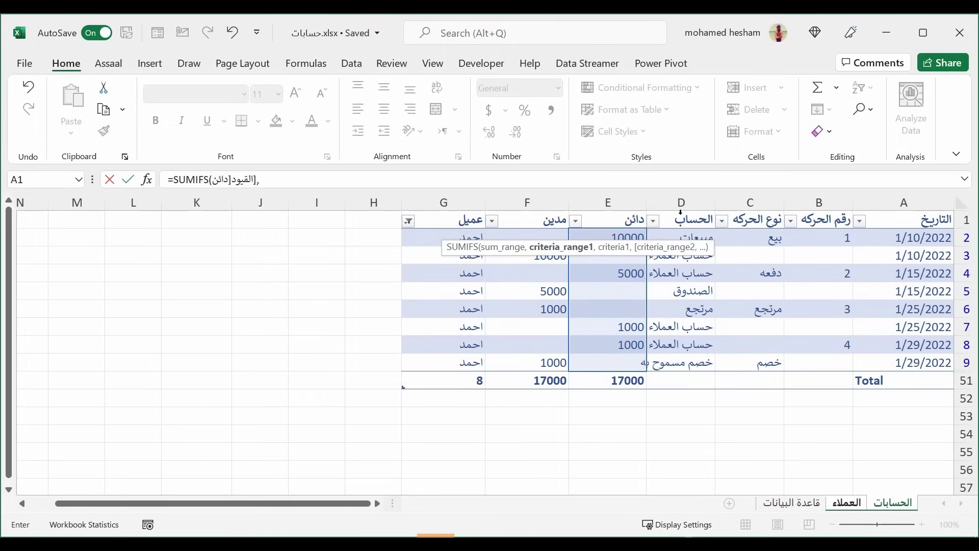
{"action": "left_click", "coordinate": [680, 213]}
{"action": "type", "text": ","}
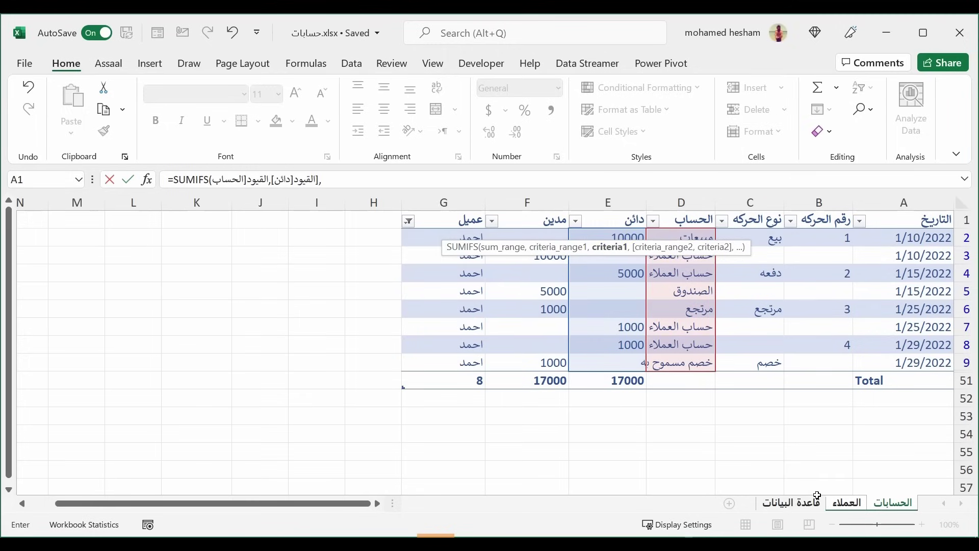
{"action": "left_click", "coordinate": [804, 503]}
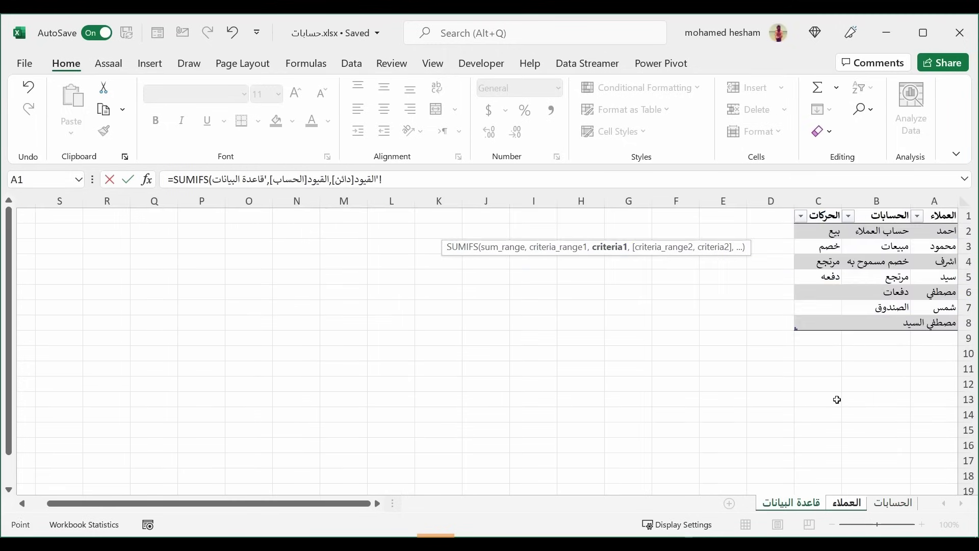
{"action": "left_click", "coordinate": [885, 231]}
{"action": "left_click", "coordinate": [441, 183]}
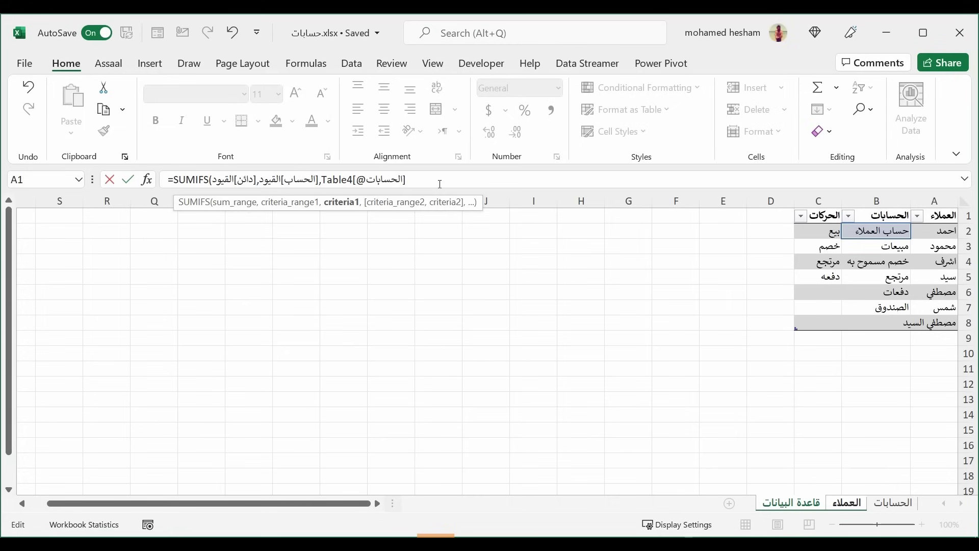
{"action": "key", "text": "Return"}
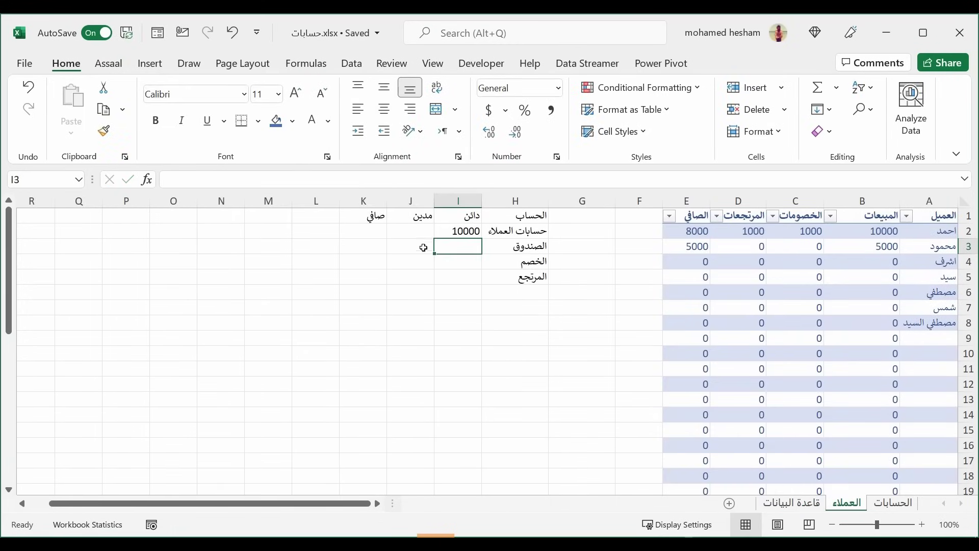
{"action": "left_click", "coordinate": [423, 235]}
In J2, enter SUMIFS of القيود[مدين] where القيود[الحساب] matches the account in قاعدة البيانات B2, giving 15000.
{"action": "type", "text": "="}
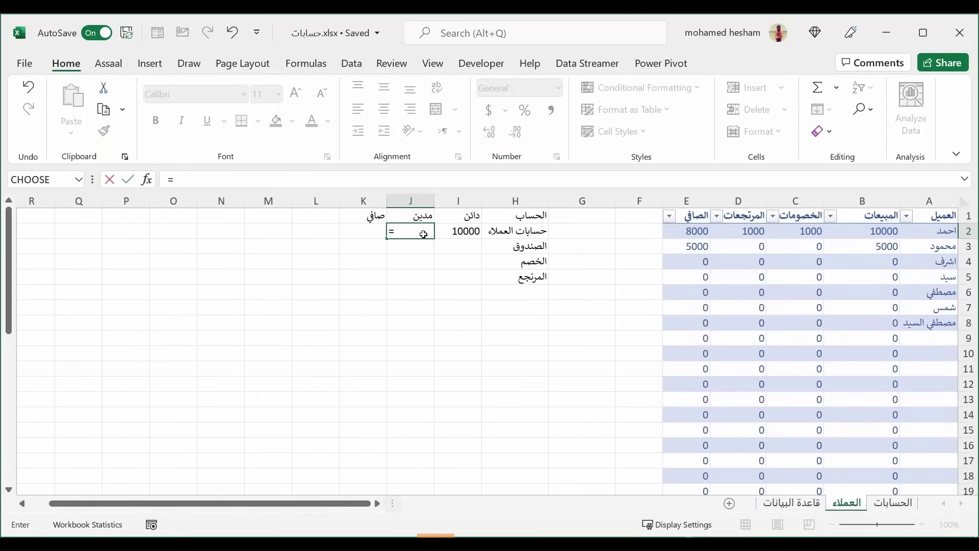
{"action": "type", "text": "sumifs"}
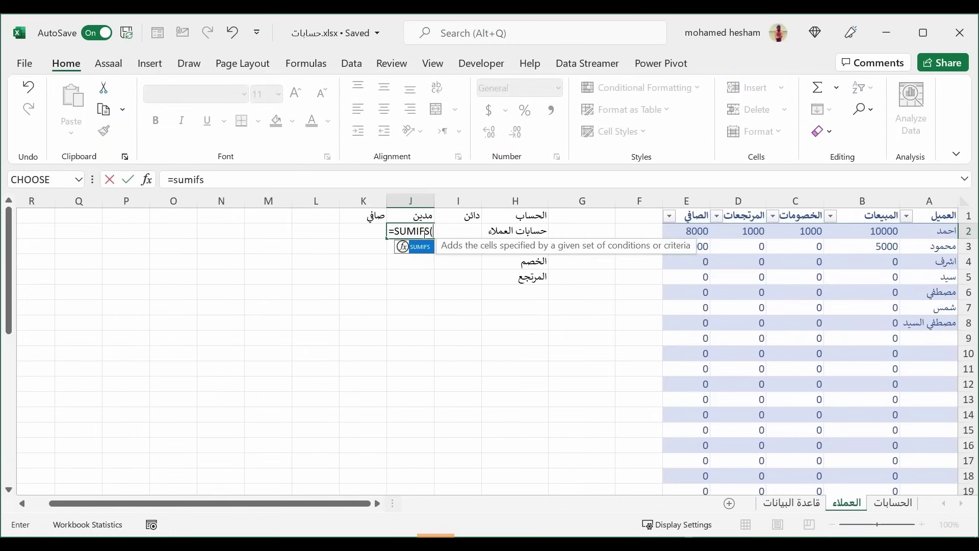
{"action": "key", "text": "Tab"}
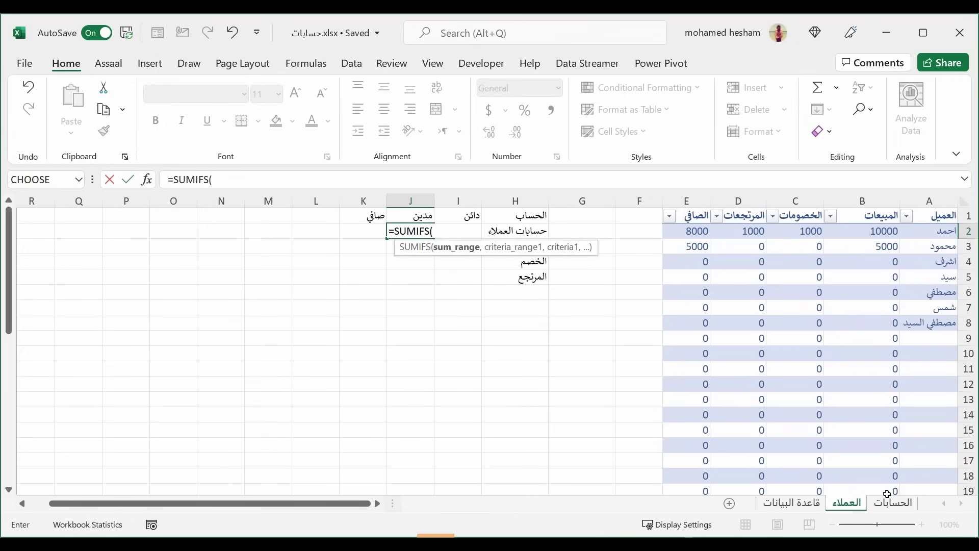
{"action": "left_click", "coordinate": [893, 503]}
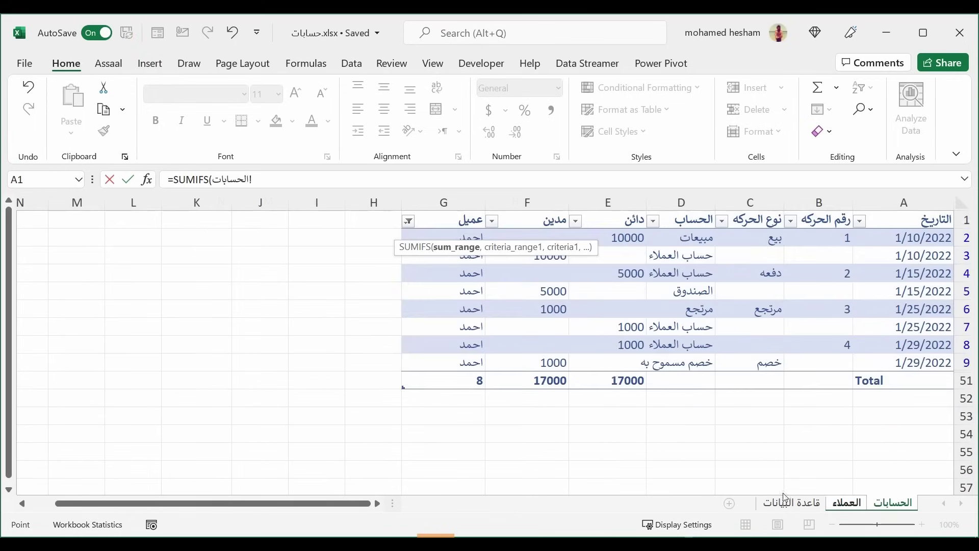
{"action": "left_click", "coordinate": [544, 212]}
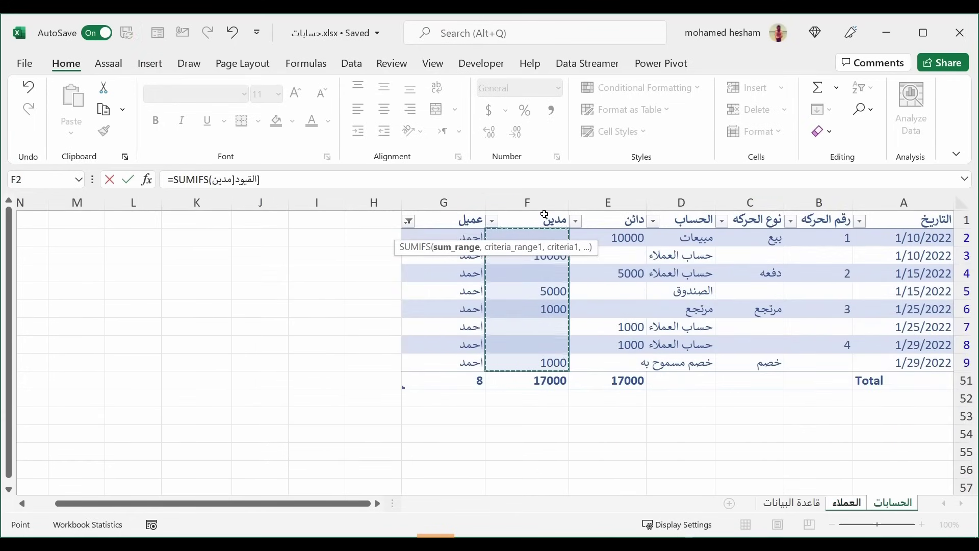
{"action": "type", "text": ","}
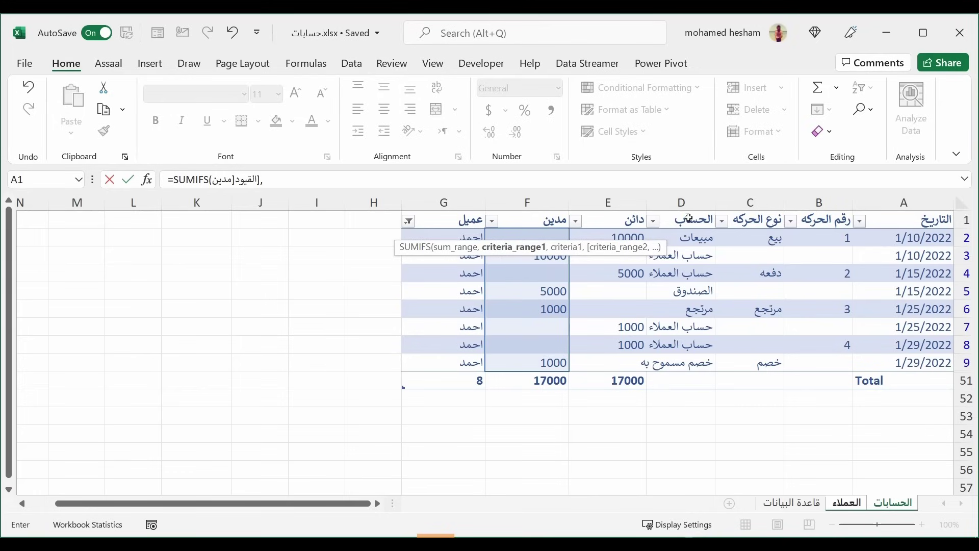
{"action": "left_click", "coordinate": [695, 212]}
{"action": "type", "text": ","}
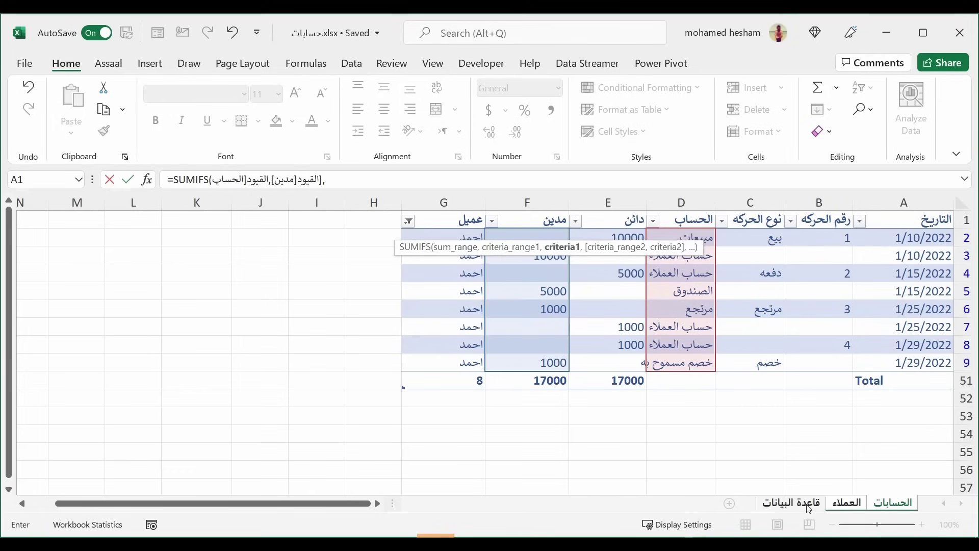
{"action": "left_click", "coordinate": [802, 507]}
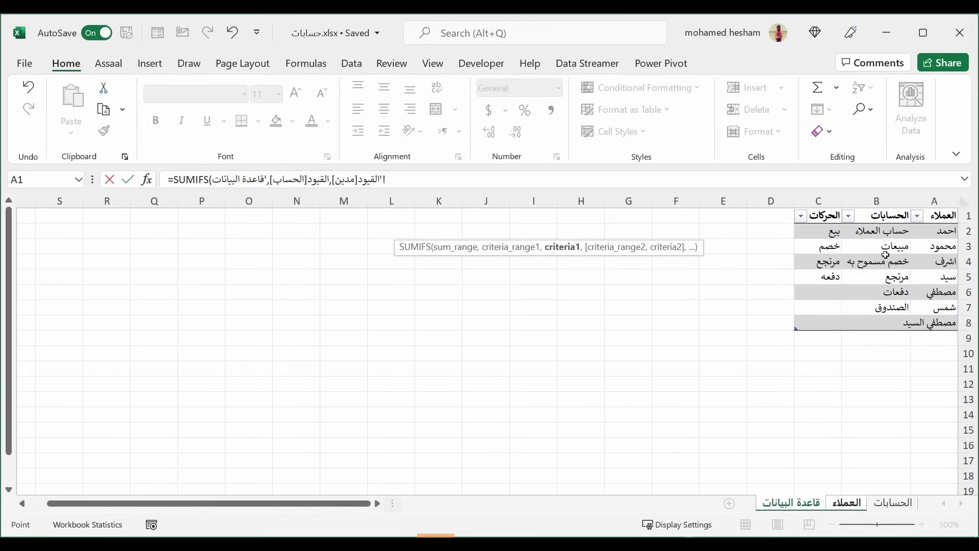
{"action": "left_click", "coordinate": [881, 232]}
{"action": "type", "text": ")"}
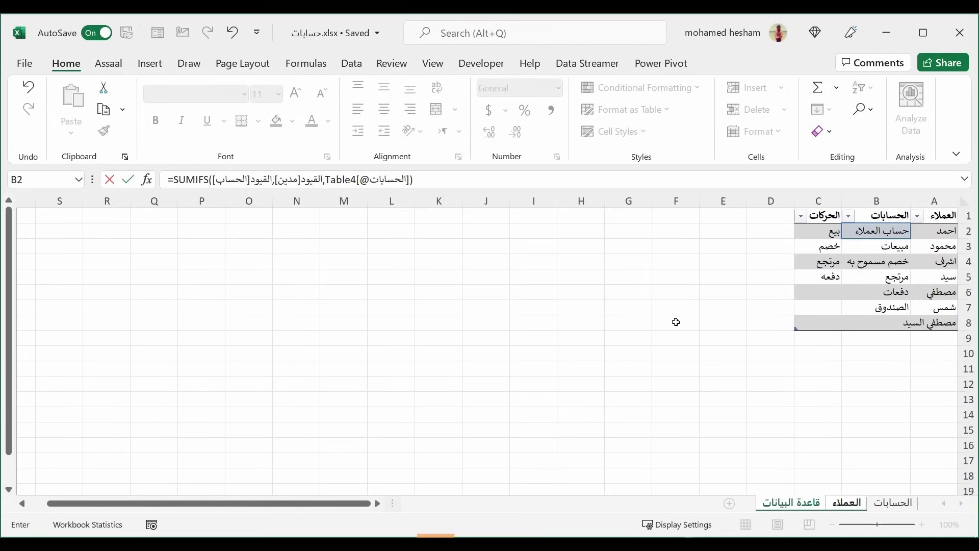
{"action": "key", "text": "Return"}
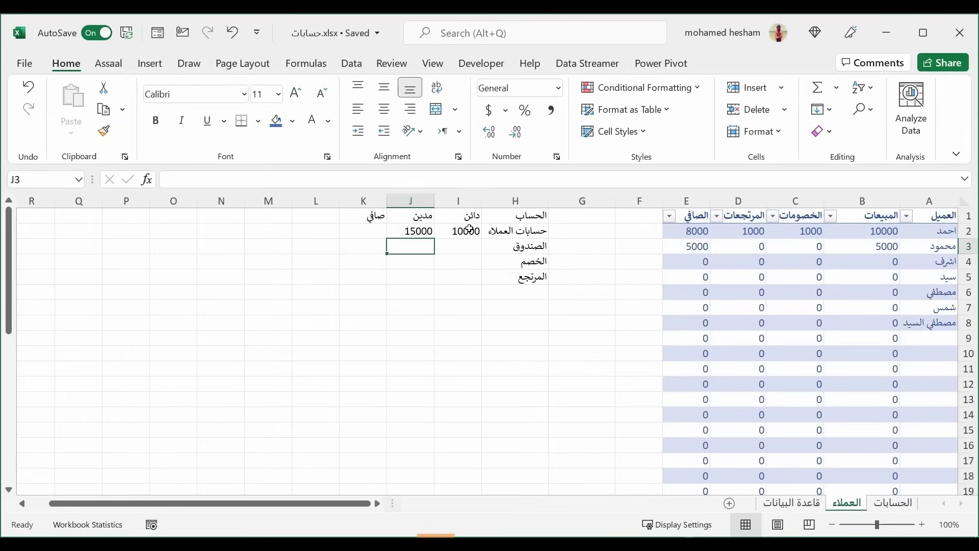
{"action": "left_click", "coordinate": [468, 228]}
Enter =I2-J2 as the net formula in K2.
{"action": "left_click", "coordinate": [423, 235]}
{"action": "left_click", "coordinate": [373, 229]}
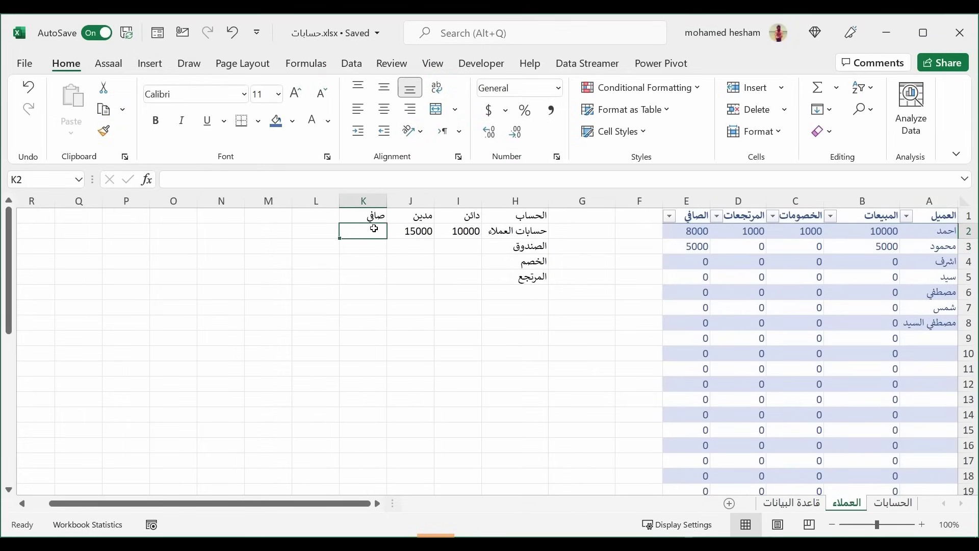
{"action": "type", "text": "="}
{"action": "left_click", "coordinate": [459, 236]}
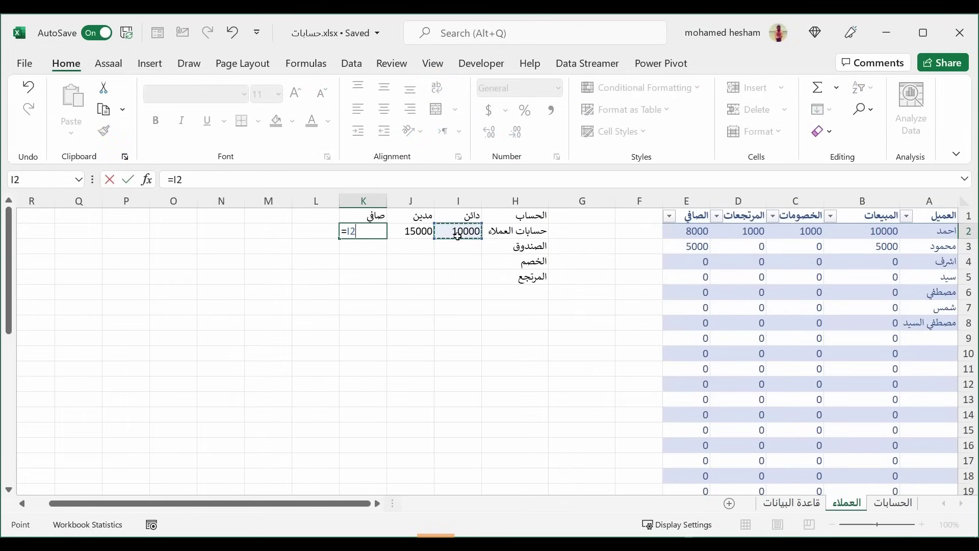
{"action": "type", "text": "-"}
{"action": "left_click", "coordinate": [418, 231]}
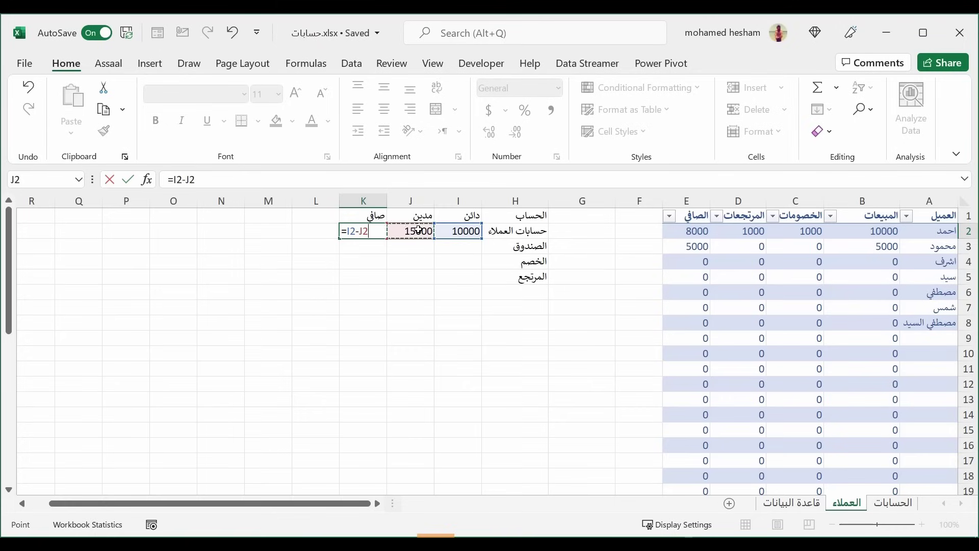
{"action": "key", "text": "Return"}
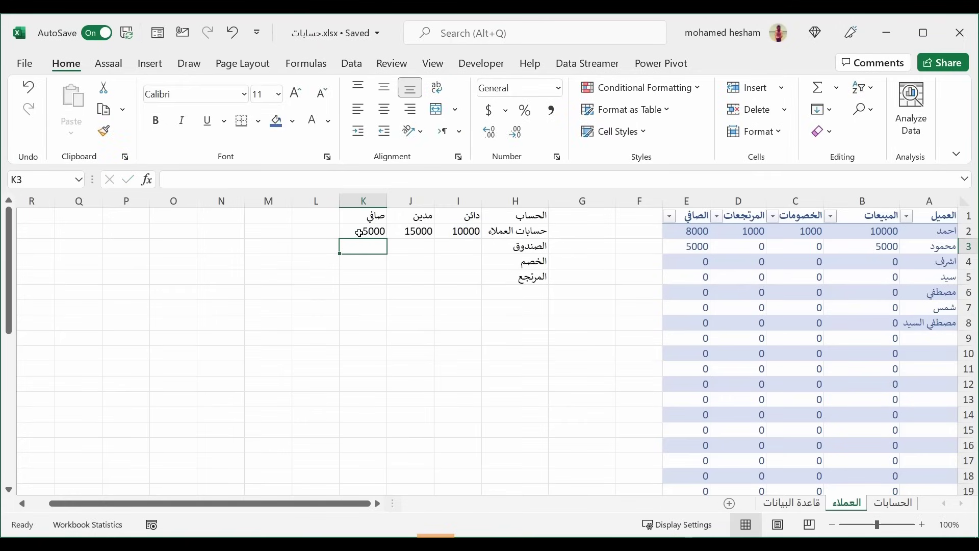
{"action": "left_click", "coordinate": [360, 232]}
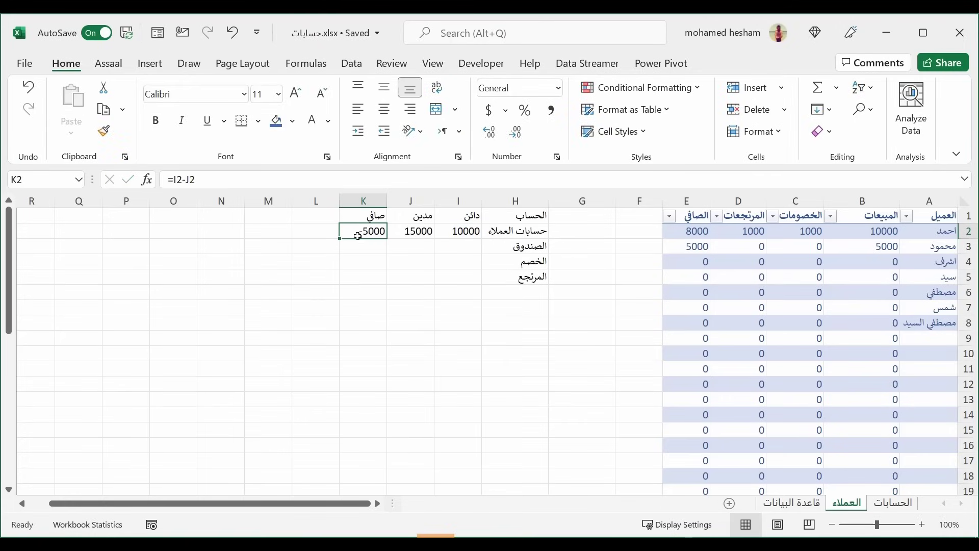
After checking I2 and J2, rewrite K2 as =J2-I2 so the net shows 5000.
{"action": "left_click", "coordinate": [447, 232]}
{"action": "left_click", "coordinate": [410, 231]}
{"action": "left_click", "coordinate": [367, 230]}
{"action": "type", "text": "="}
{"action": "left_click", "coordinate": [408, 237]}
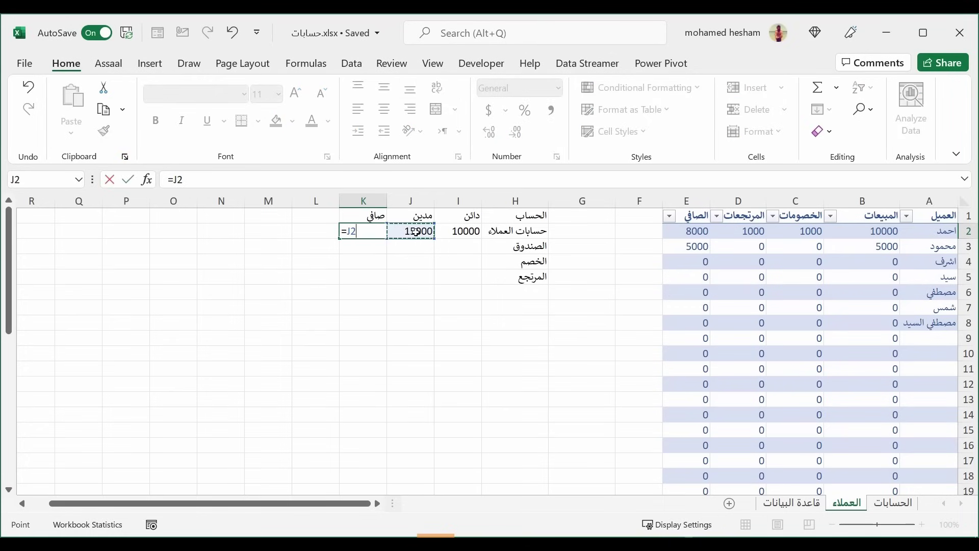
{"action": "type", "text": "-"}
{"action": "left_click", "coordinate": [448, 233]}
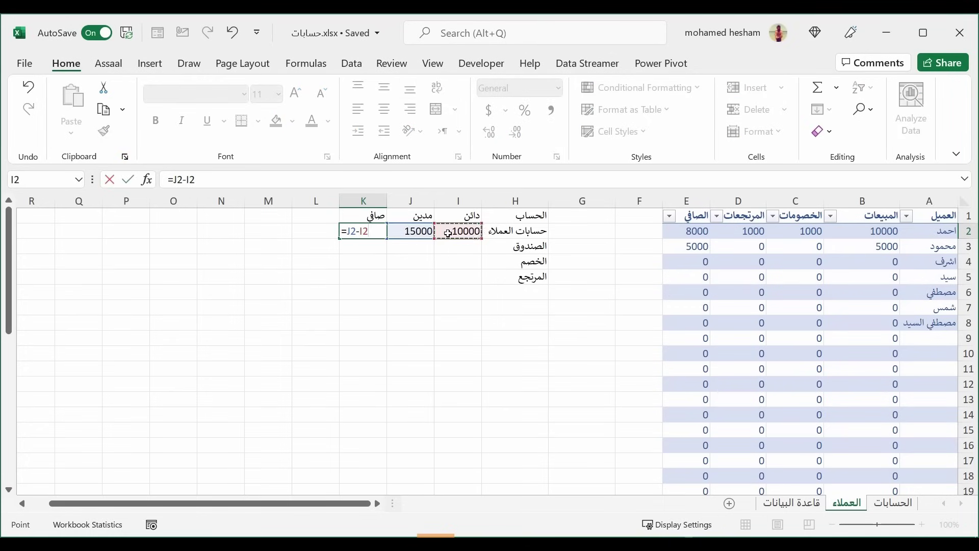
{"action": "key", "text": "Return"}
{"action": "left_click", "coordinate": [364, 234]}
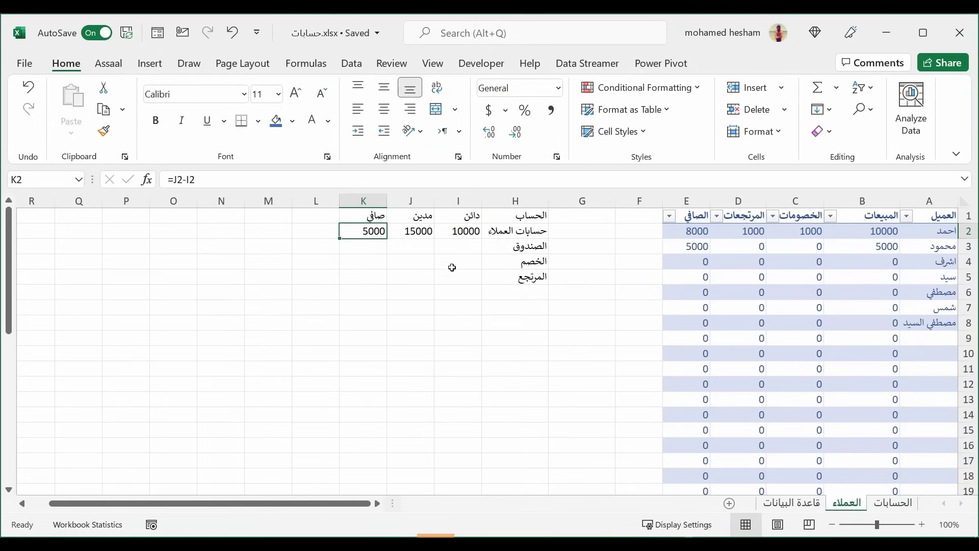
Enter the heading الرصيد in F1 to add a balance column to the customers table.
{"action": "left_click", "coordinate": [648, 214]}
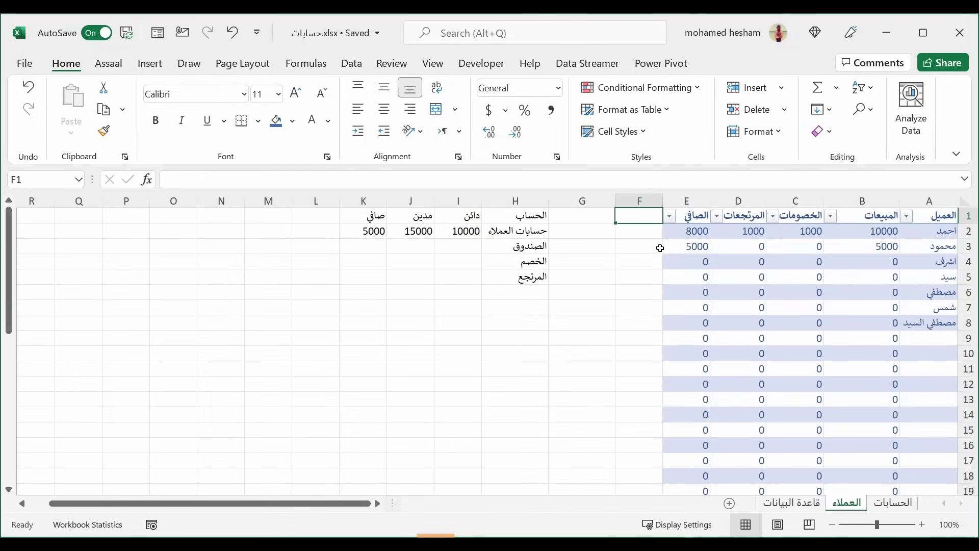
{"action": "type", "text": "h"}
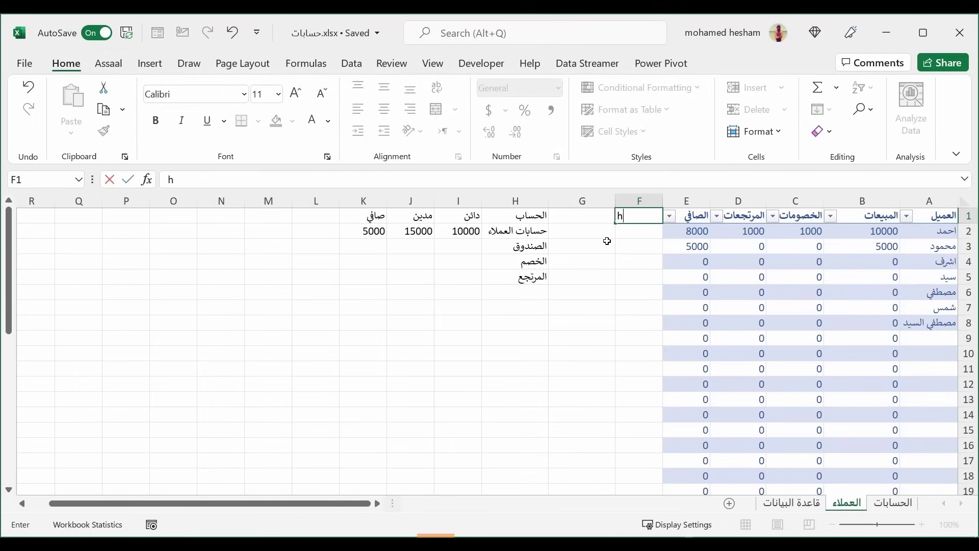
{"action": "type", "text": "الرصث"}
{"action": "key", "text": "BackSpace"}
{"action": "type", "text": "يد"}
{"action": "key", "text": "ctrl+Return"}
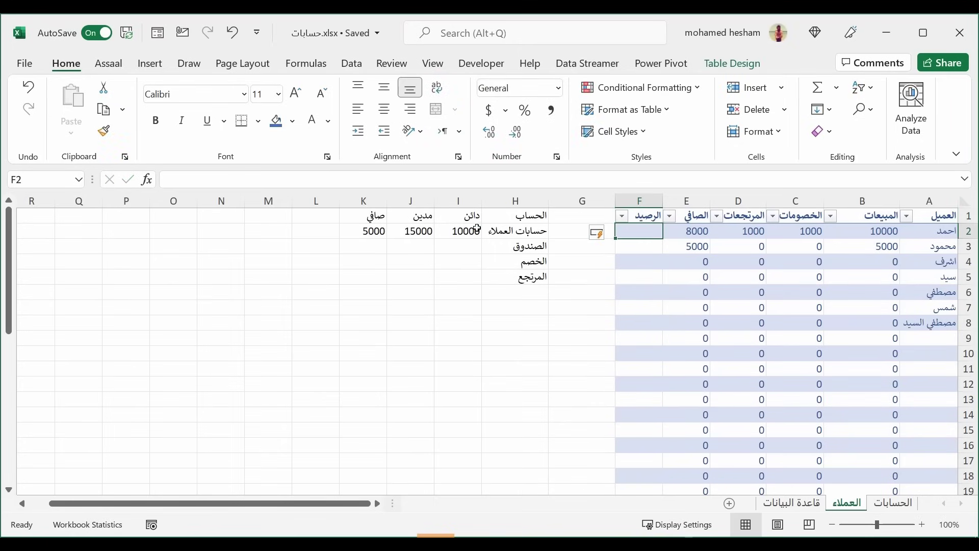
{"action": "left_click", "coordinate": [477, 229]}
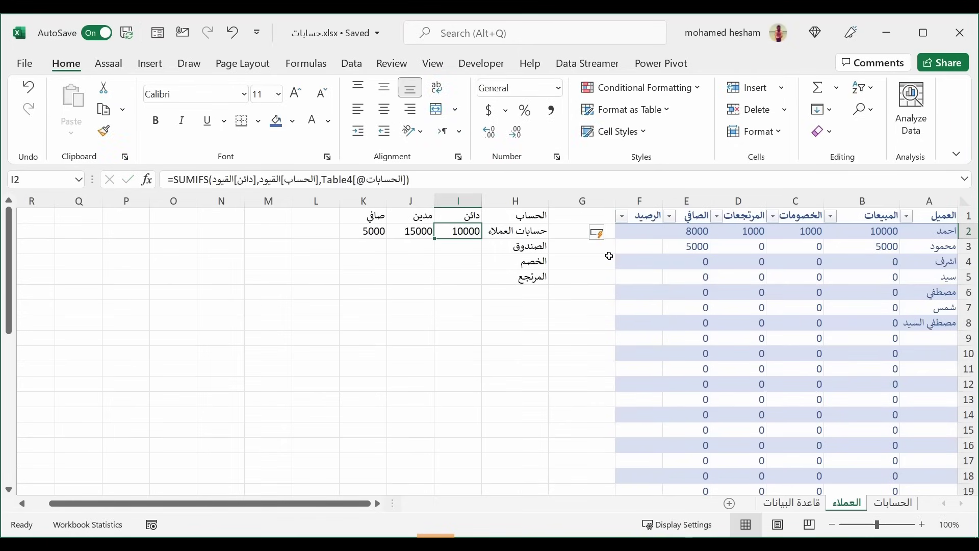
{"action": "left_click", "coordinate": [650, 232]}
In F2, start a SUMIFS on القيود[مدين] with القيود[الحساب] matching the account in قاعدة البيانات B2.
{"action": "type", "text": "="}
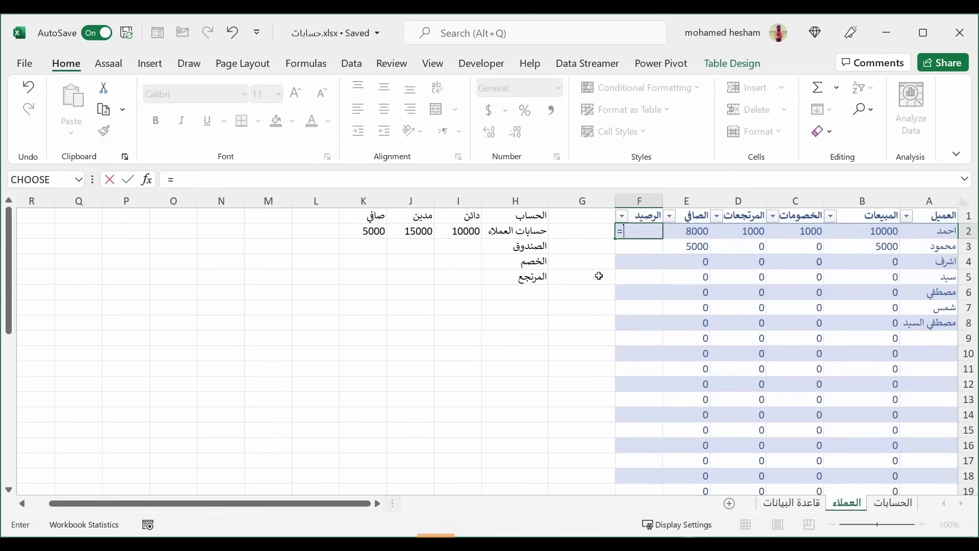
{"action": "type", "text": "sum"}
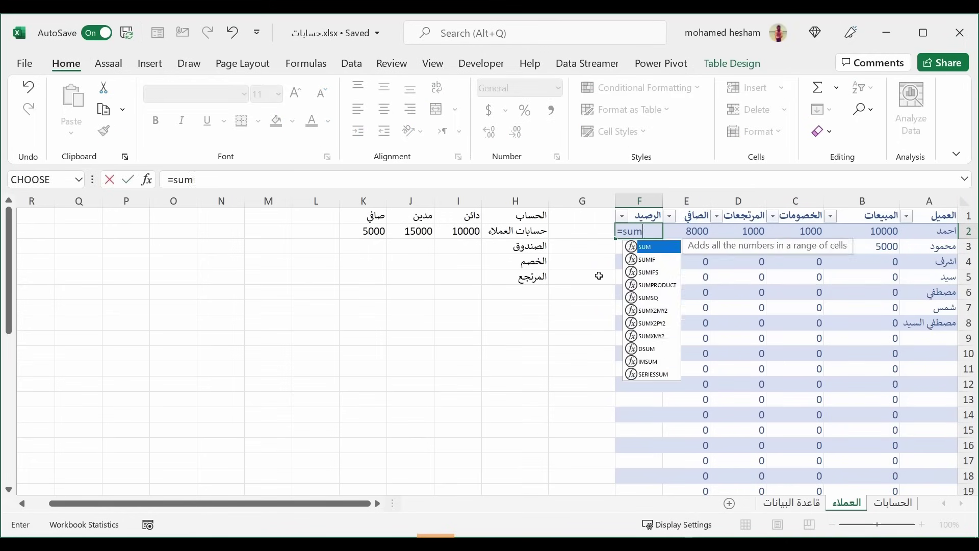
{"action": "type", "text": "ifs"}
{"action": "key", "text": "Tab"}
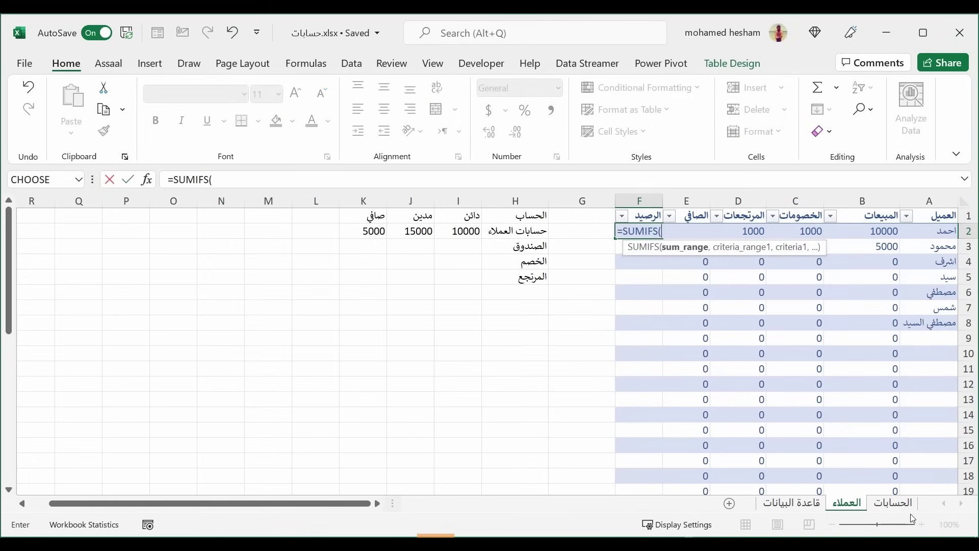
{"action": "left_click", "coordinate": [893, 504]}
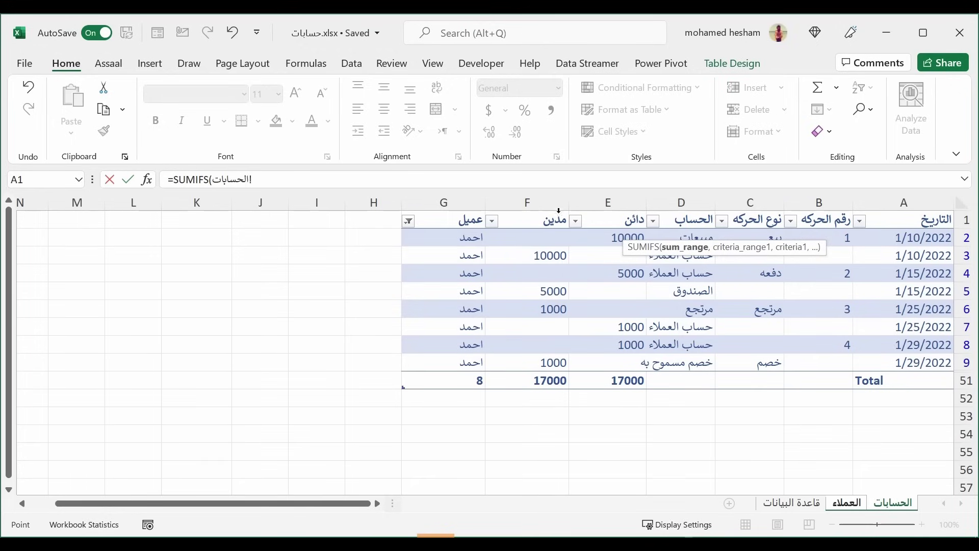
{"action": "left_click", "coordinate": [542, 210]}
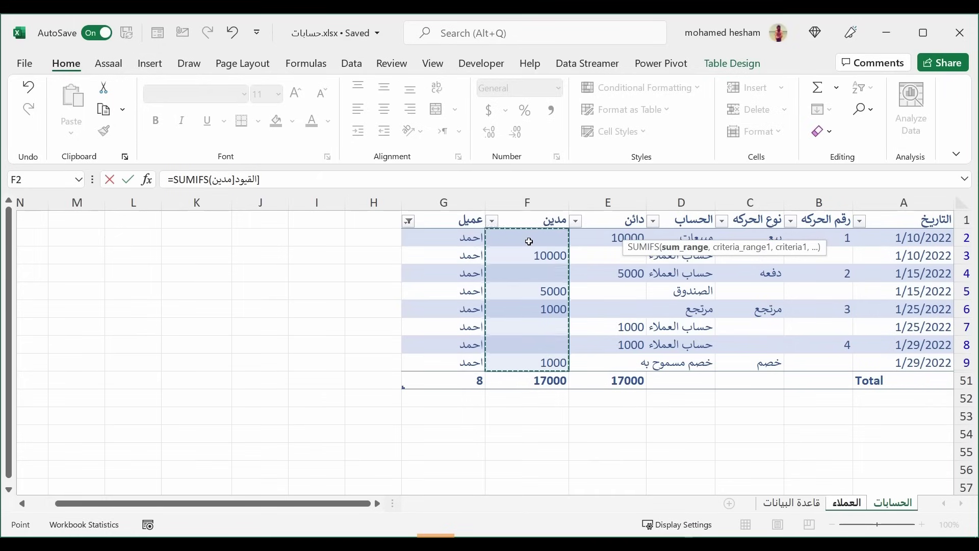
{"action": "type", "text": ","}
{"action": "left_click", "coordinate": [684, 215]}
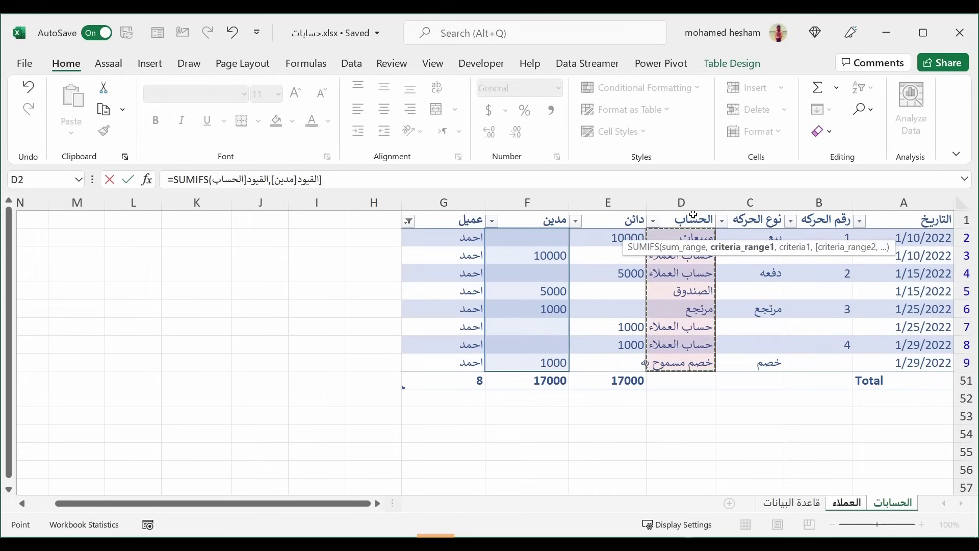
{"action": "type", "text": ","}
{"action": "left_click", "coordinate": [796, 504]}
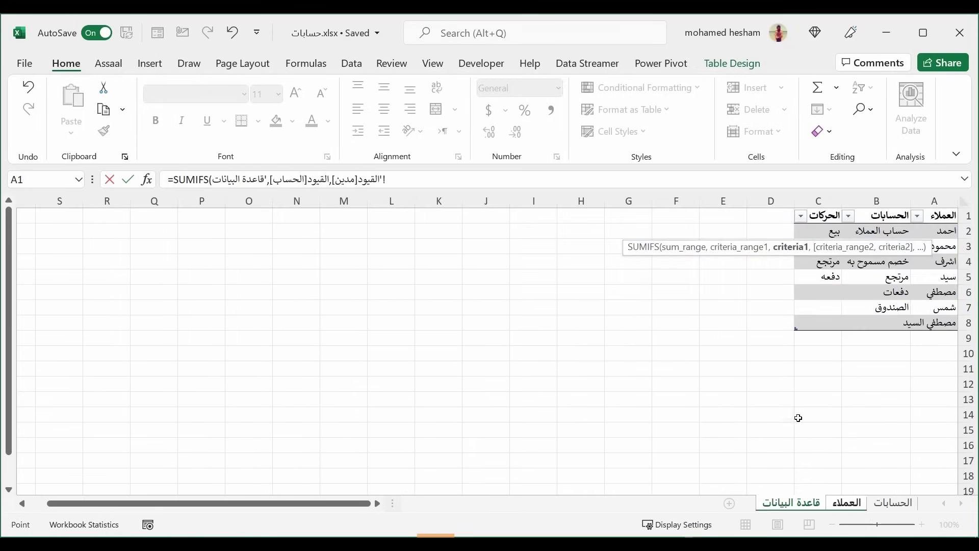
{"action": "left_click", "coordinate": [857, 235]}
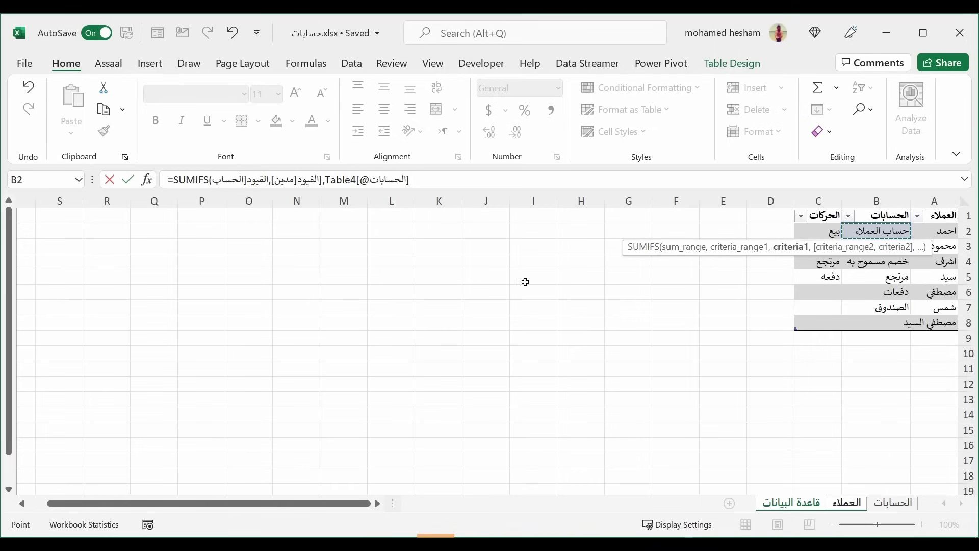
Add القيود[عميل] matched to the row's customer, close the bracket and type -SUMIFS.
{"action": "type", "text": ","}
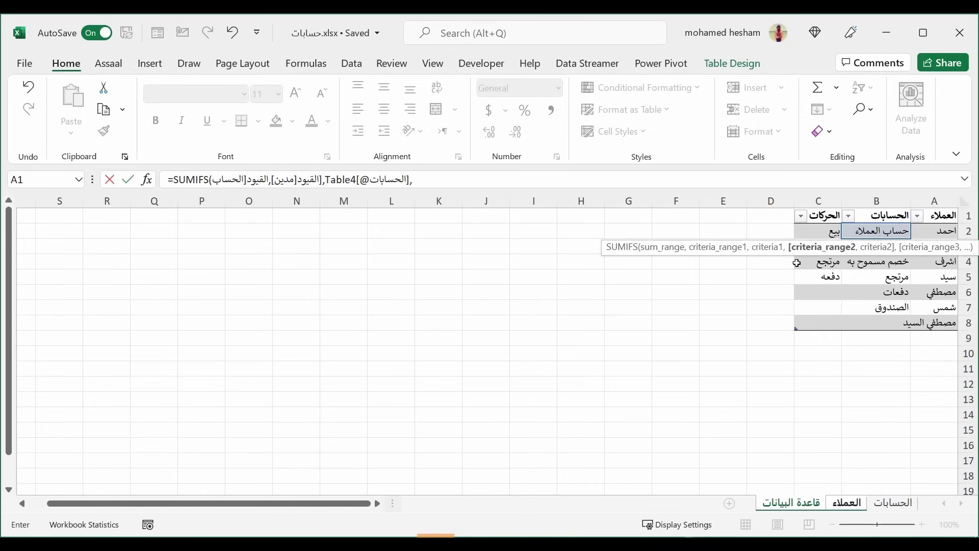
{"action": "left_click", "coordinate": [885, 502]}
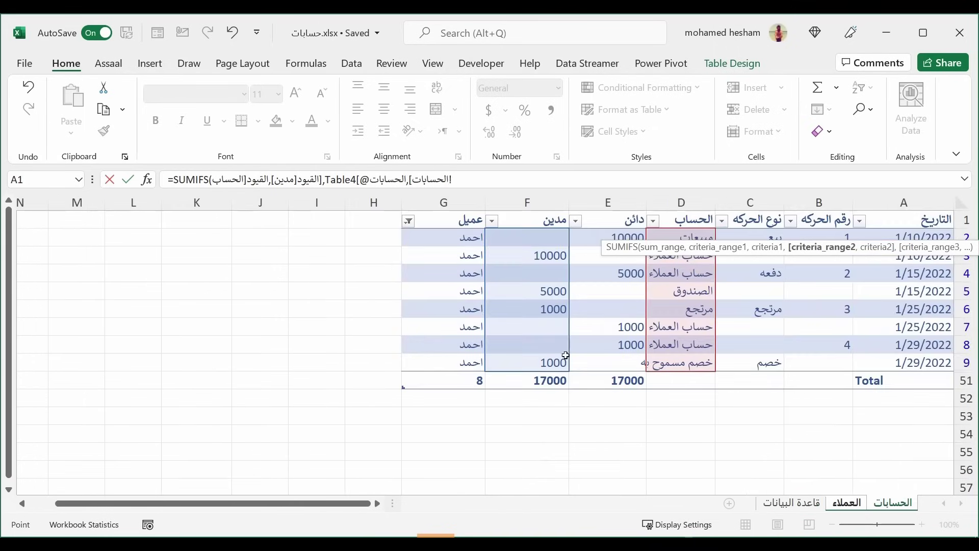
{"action": "left_click", "coordinate": [440, 211]}
{"action": "type", "text": ","}
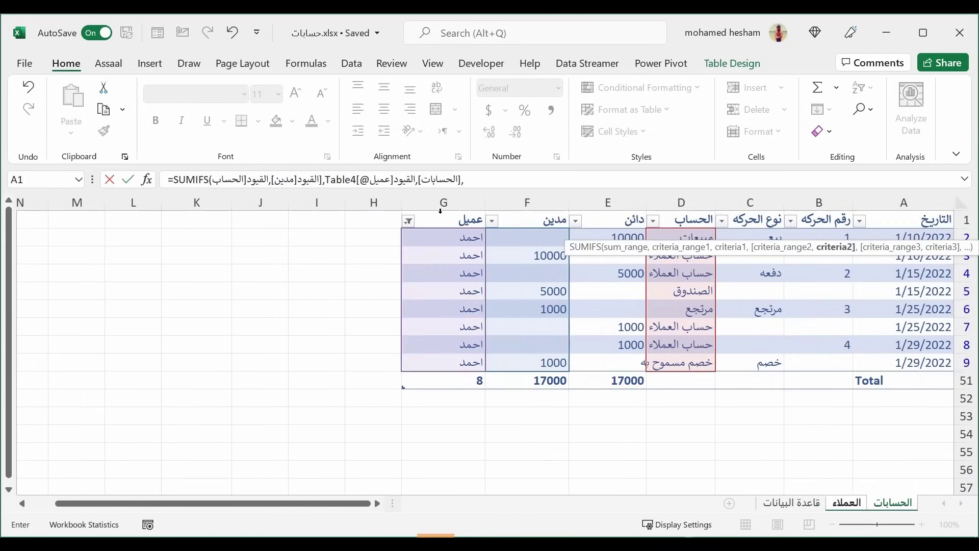
{"action": "left_click", "coordinate": [847, 503]}
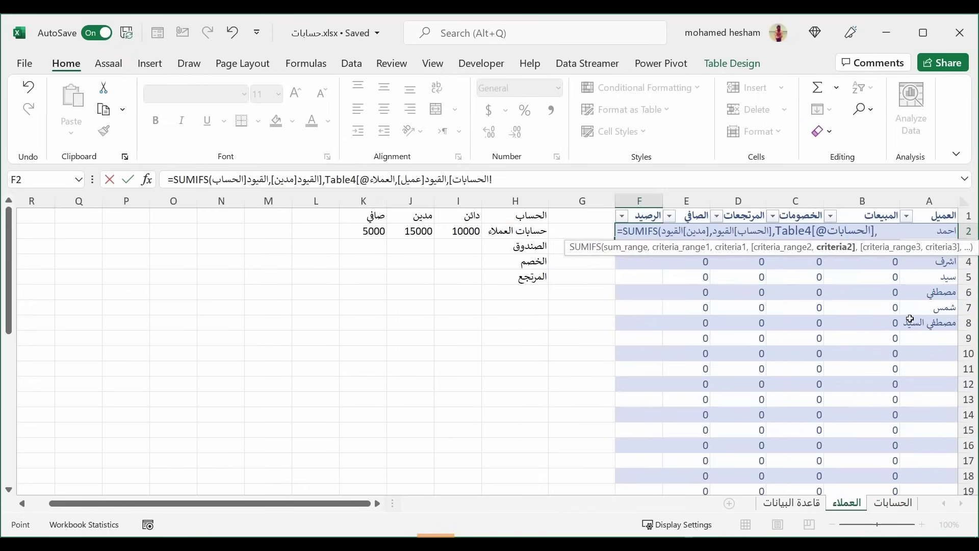
{"action": "left_click", "coordinate": [945, 229]}
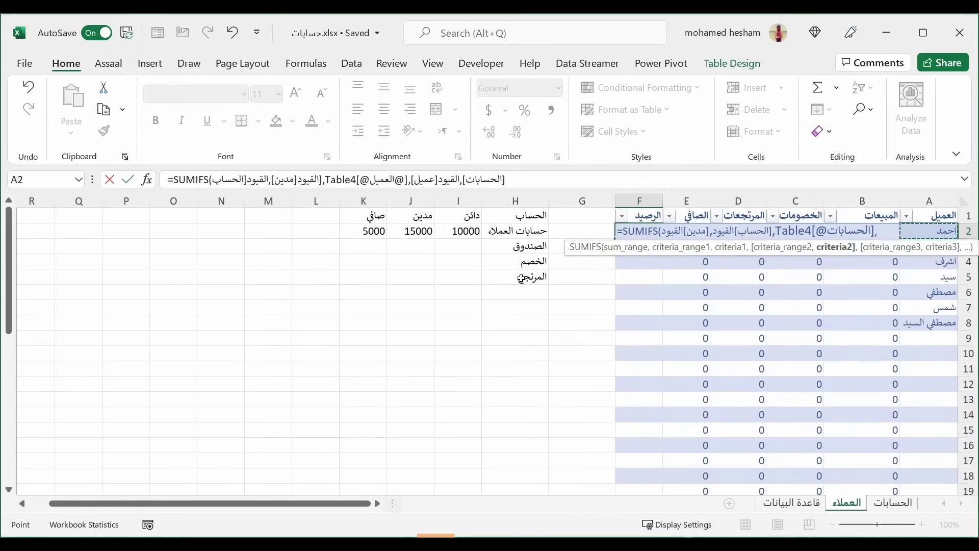
{"action": "type", "text": ")-"}
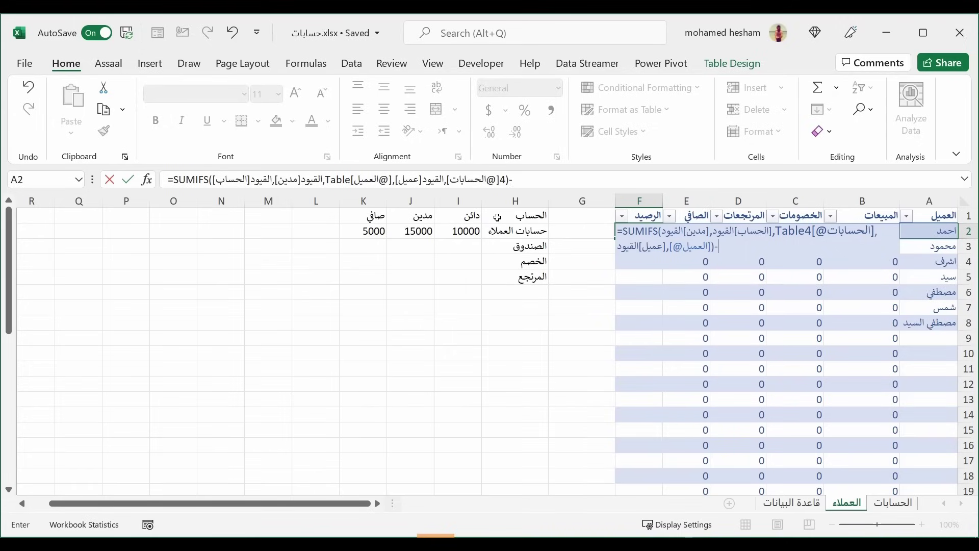
{"action": "type", "text": "sumifs"}
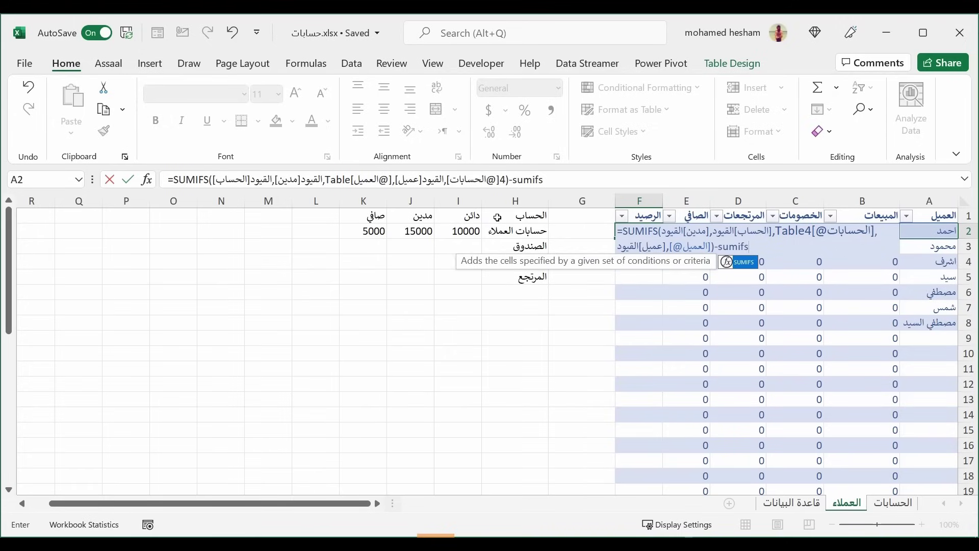
Begin the subtracted SUMIFS on القيود[دائن], then delete the misplaced account reference.
{"action": "key", "text": "Tab"}
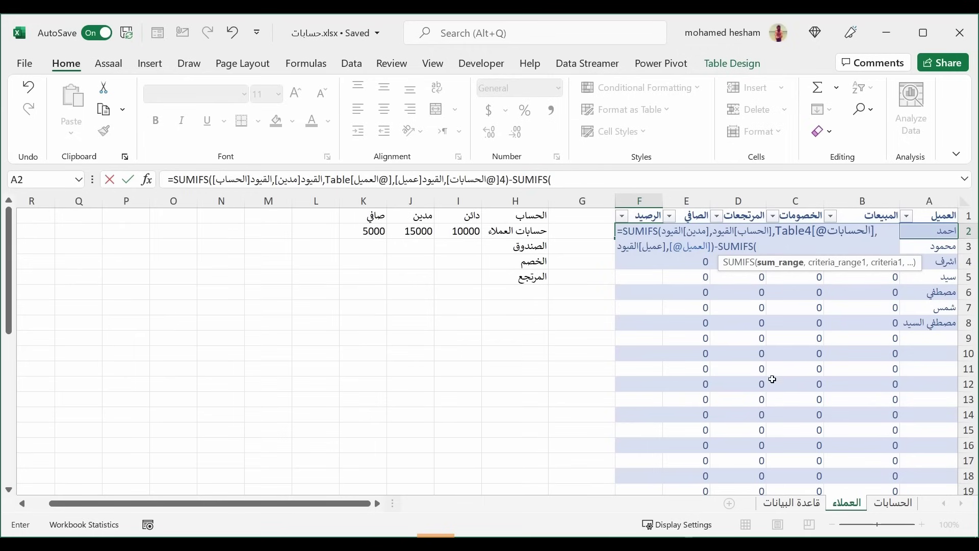
{"action": "left_click", "coordinate": [891, 503]}
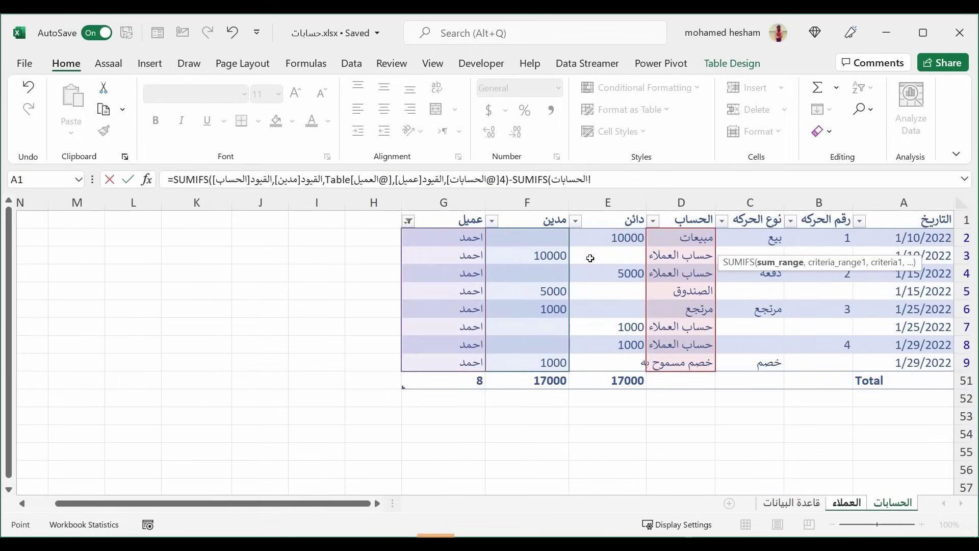
{"action": "left_click", "coordinate": [610, 217]}
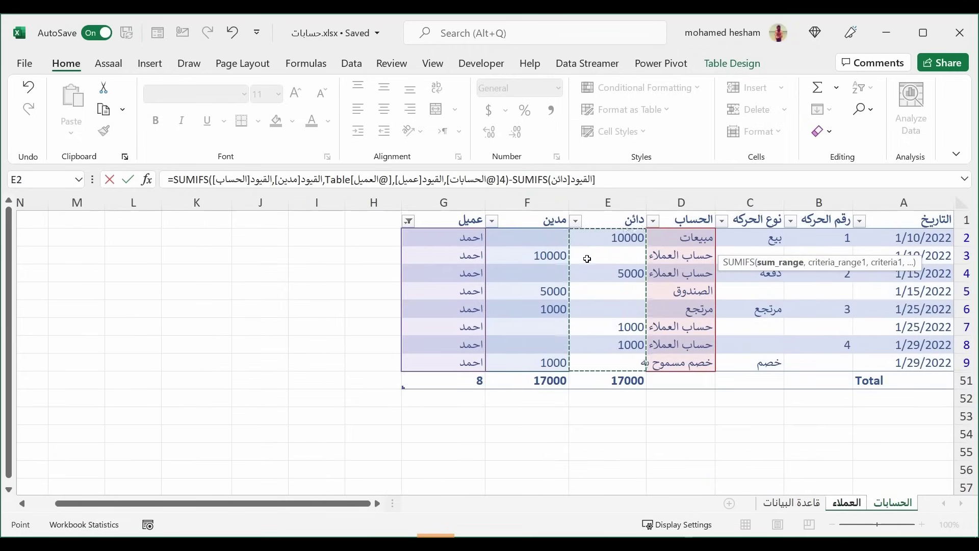
{"action": "type", "text": ","}
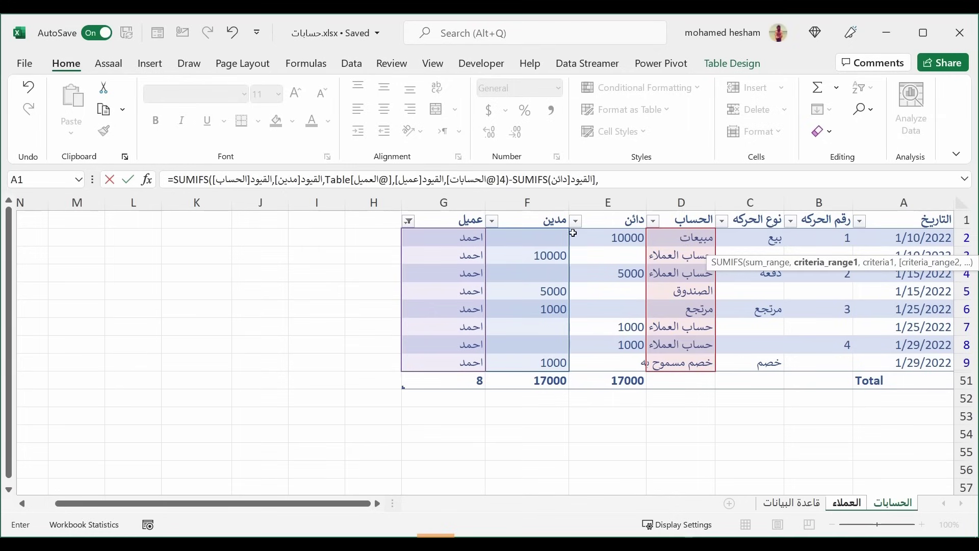
{"action": "left_click", "coordinate": [684, 211]}
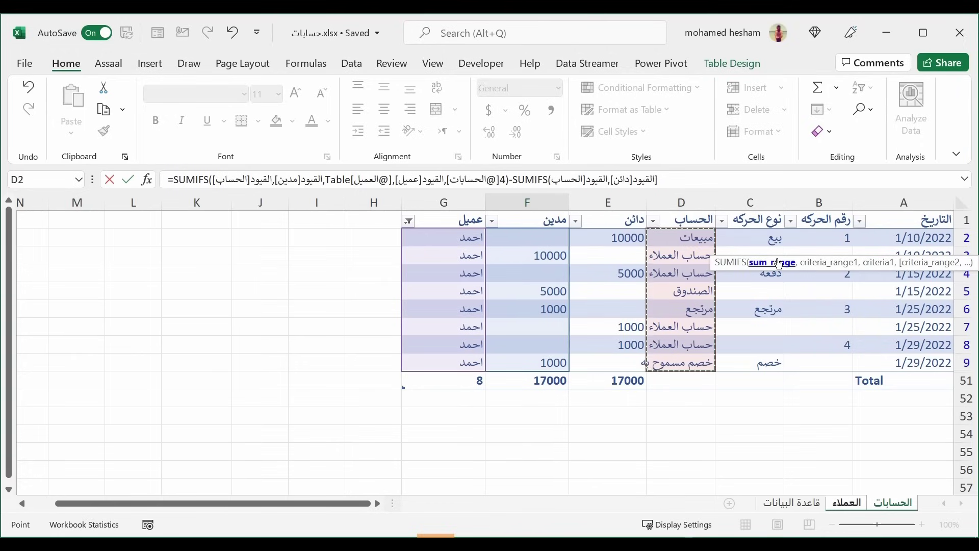
{"action": "left_click", "coordinate": [682, 179]}
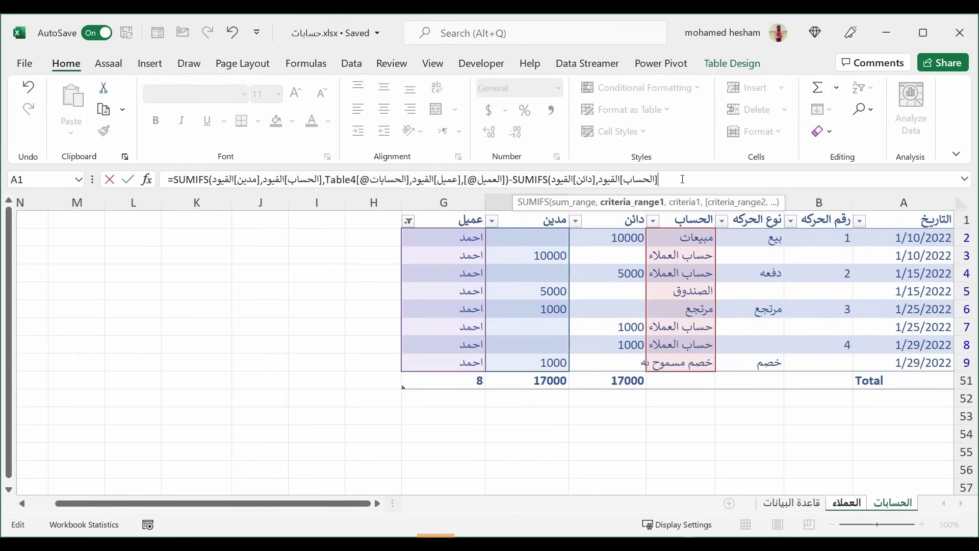
{"action": "key", "text": "BackSpace"}
{"action": "key", "text": "BackSpace"}
{"action": "key", "text": "BackSpace"}
{"action": "key", "text": "BackSpace"}
{"action": "key", "text": "BackSpace"}
{"action": "key", "text": "BackSpace"}
{"action": "key", "text": "BackSpace"}
{"action": "key", "text": "BackSpace"}
{"action": "key", "text": "BackSpace"}
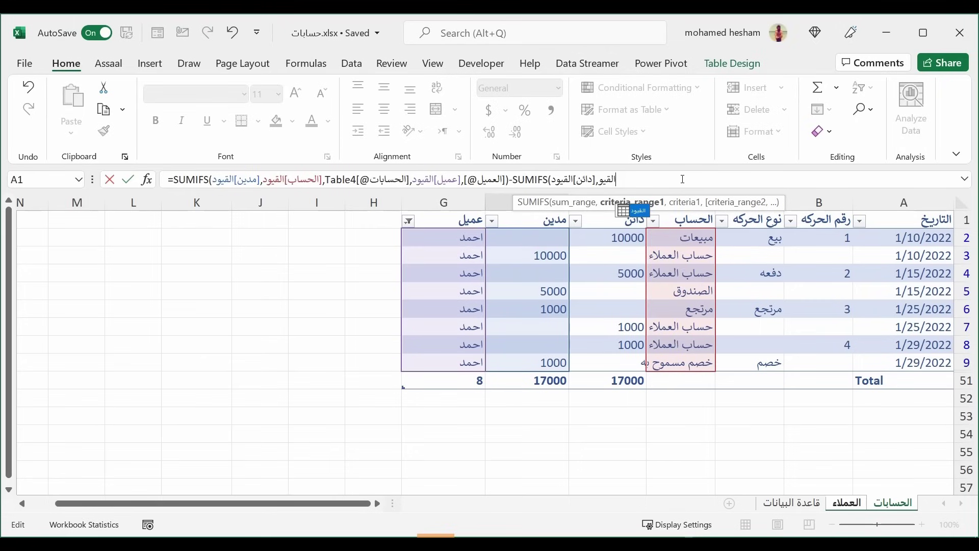
{"action": "key", "text": "BackSpace"}
{"action": "key", "text": "BackSpace"}
{"action": "key", "text": "BackSpace"}
{"action": "key", "text": "BackSpace"}
{"action": "key", "text": "BackSpace"}
{"action": "key", "text": "BackSpace"}
{"action": "key", "text": "BackSpace"}
{"action": "key", "text": "BackSpace"}
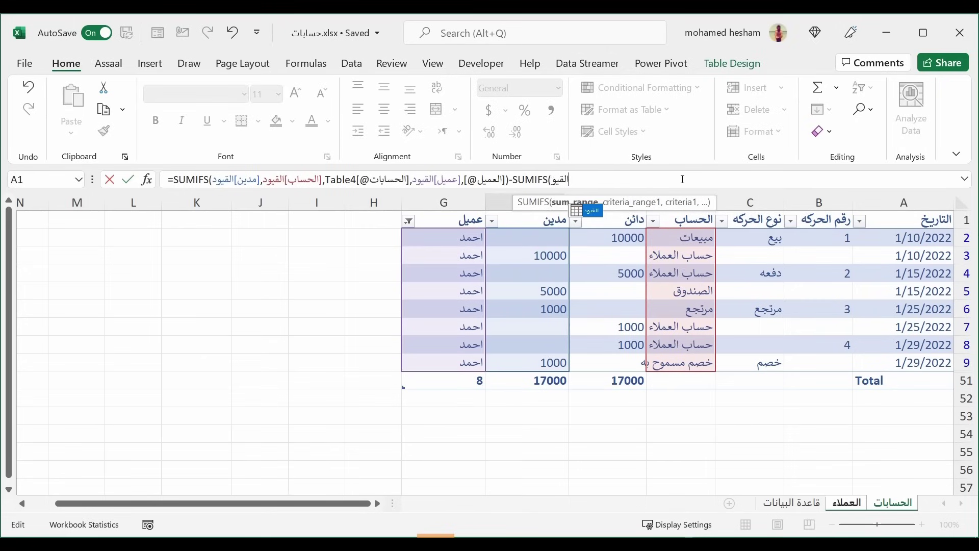
{"action": "key", "text": "BackSpace"}
{"action": "key", "text": "BackSpace"}
{"action": "key", "text": "BackSpace"}
{"action": "key", "text": "BackSpace"}
{"action": "key", "text": "BackSpace"}
{"action": "key", "text": "BackSpace"}
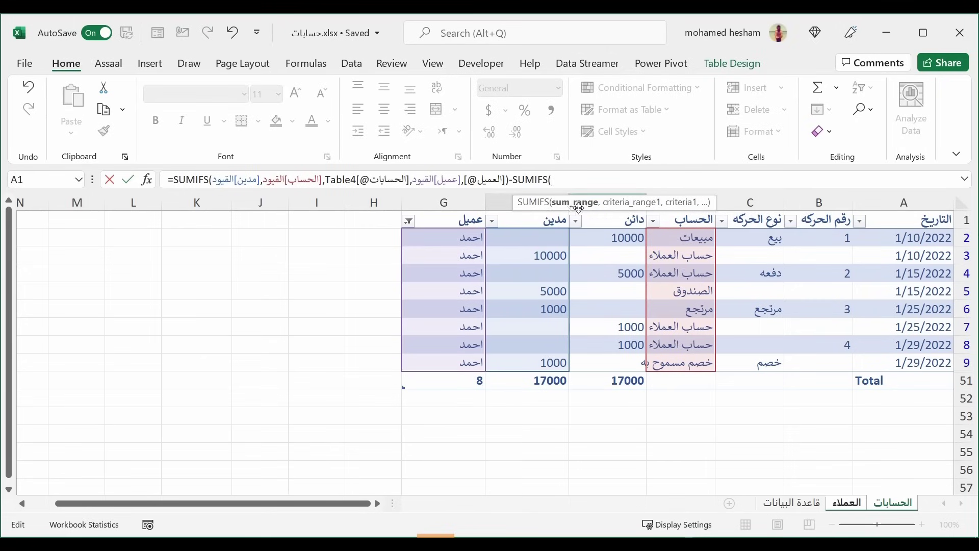
Give it القيود[دائن], القيود[الحساب] matching قاعدة البيانات B2, and القيود[عميل] matching the row's customer.
{"action": "left_click", "coordinate": [610, 214]}
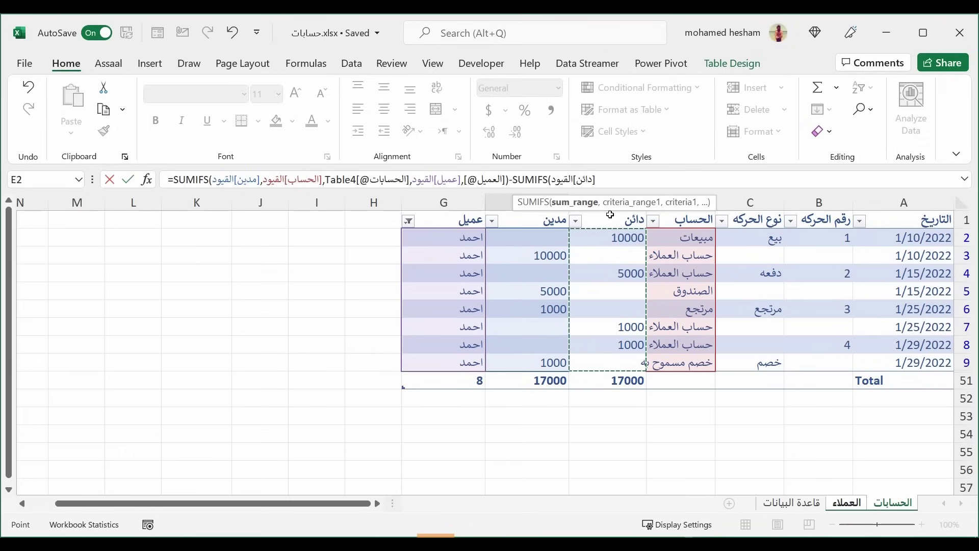
{"action": "type", "text": ","}
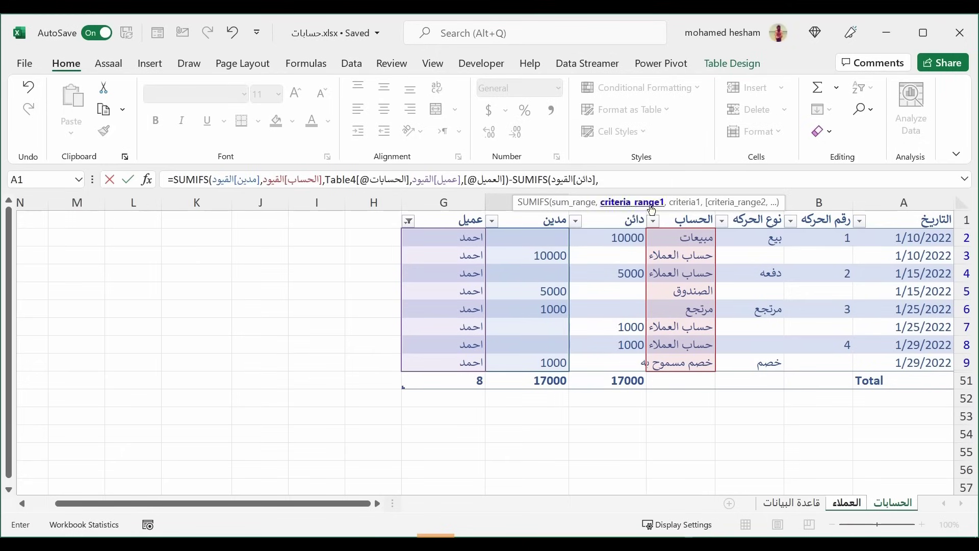
{"action": "left_click", "coordinate": [676, 211]}
{"action": "type", "text": ","}
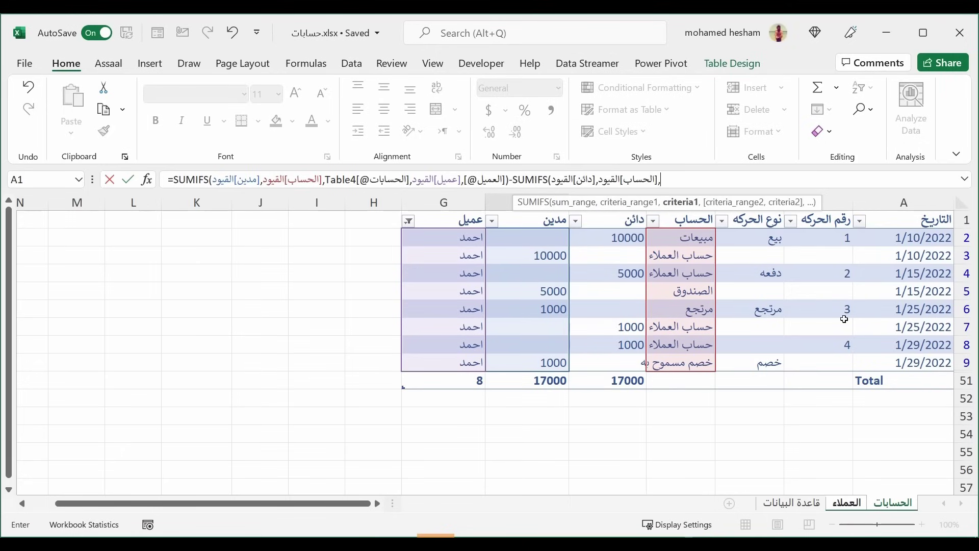
{"action": "left_click", "coordinate": [811, 500]}
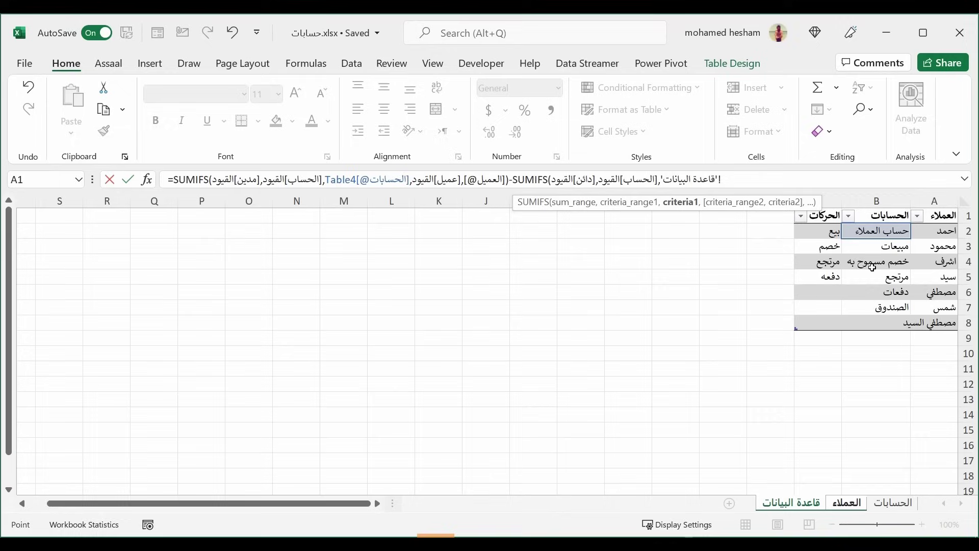
{"action": "left_click", "coordinate": [876, 231]}
{"action": "type", "text": ","}
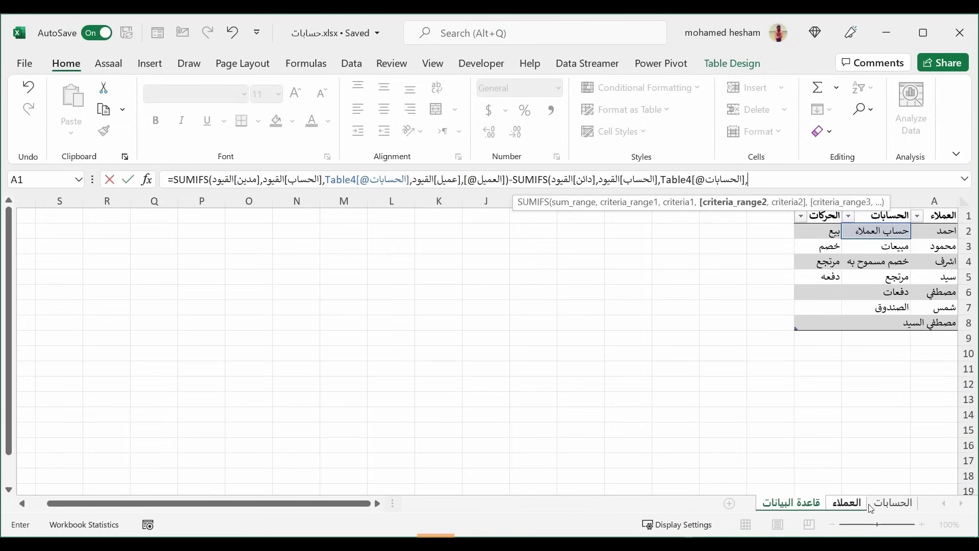
{"action": "left_click", "coordinate": [871, 508]}
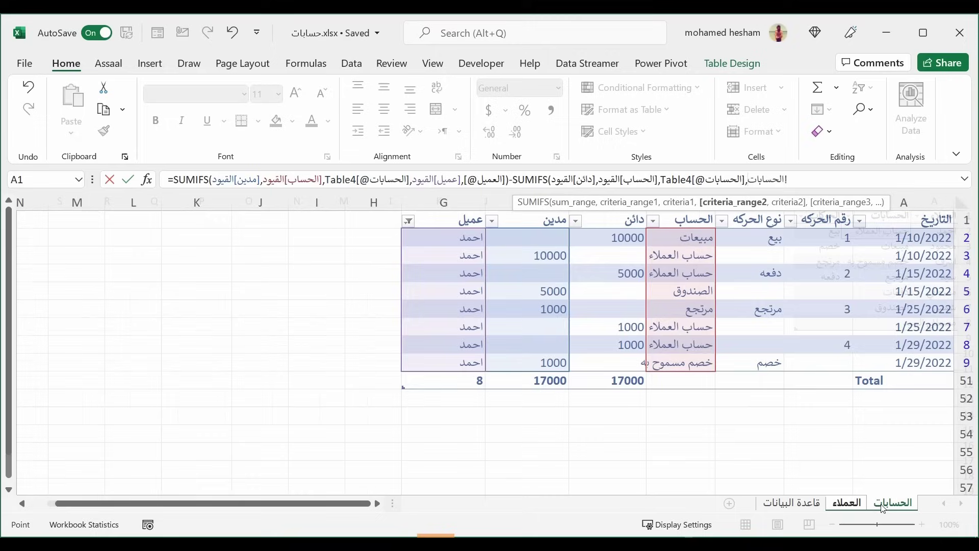
{"action": "left_click", "coordinate": [450, 215]}
{"action": "type", "text": ",العملاء"}
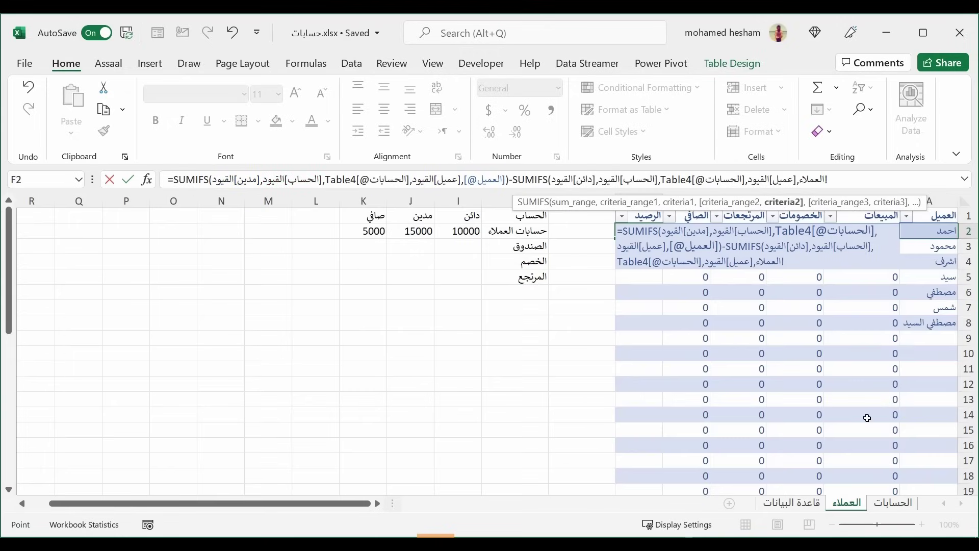
{"action": "left_click", "coordinate": [847, 503]}
{"action": "left_click", "coordinate": [930, 231]}
Close the brackets and commit the balance formula, showing 3000 and -5000 for the first two customers.
{"action": "type", "text": "))"}
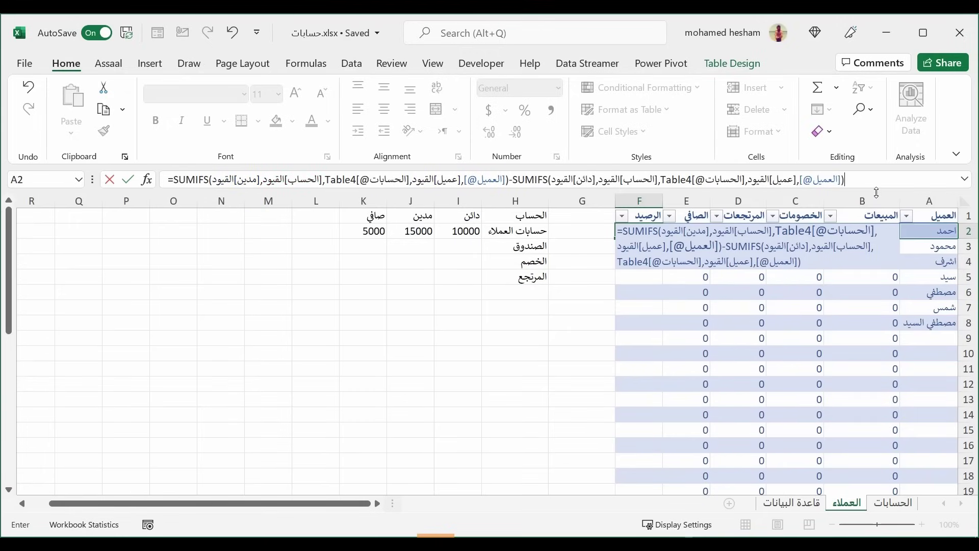
{"action": "key", "text": "Return"}
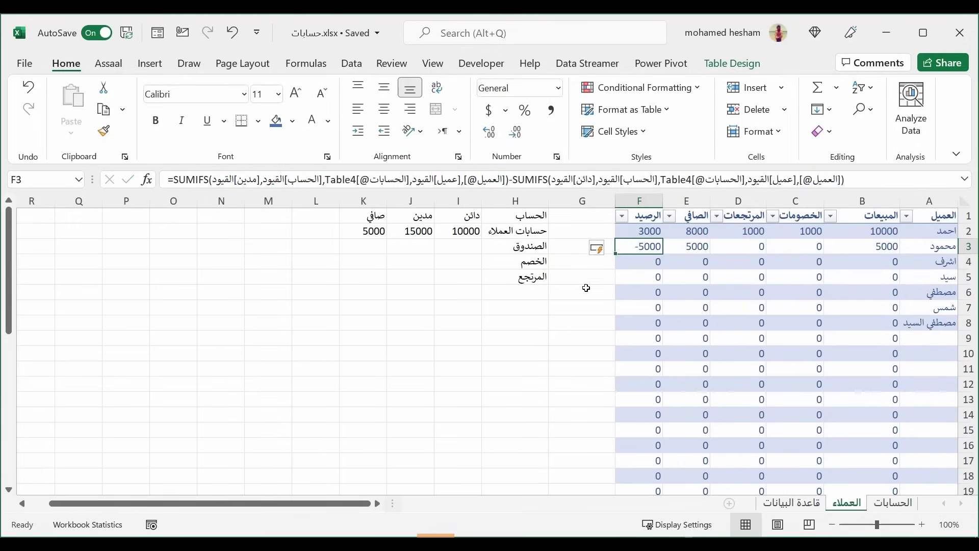
{"action": "left_click", "coordinate": [654, 234]}
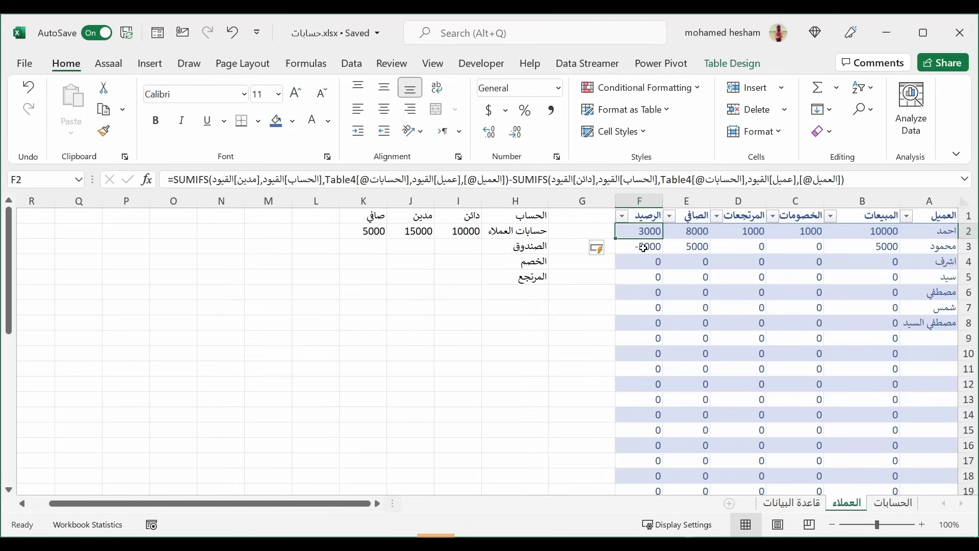
{"action": "left_click", "coordinate": [644, 248]}
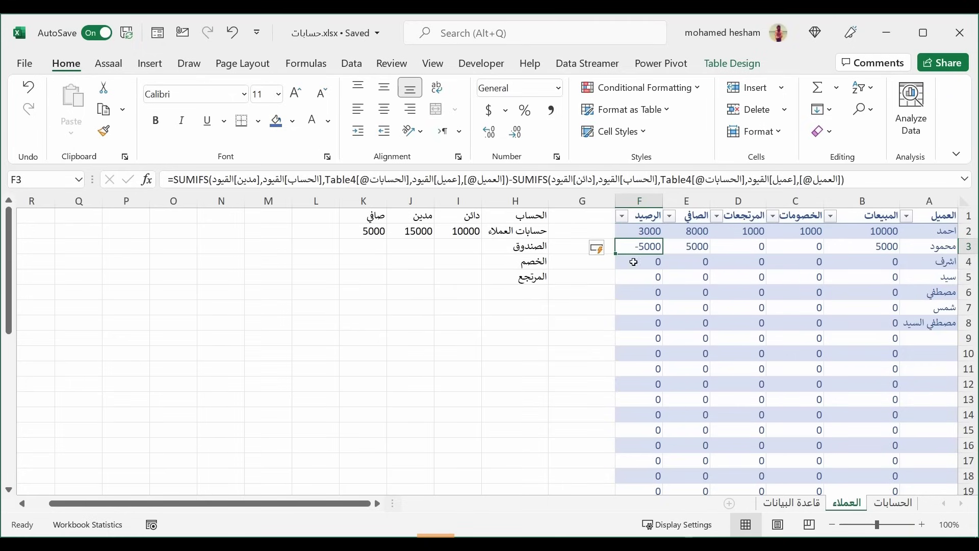
{"action": "left_click", "coordinate": [645, 231]}
{"action": "left_click", "coordinate": [647, 247]}
{"action": "left_click", "coordinate": [644, 233]}
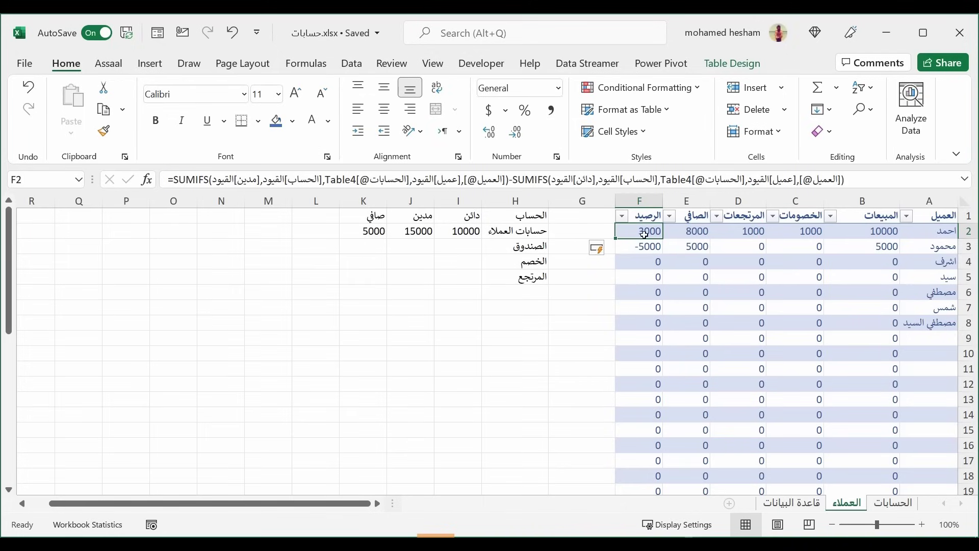
{"action": "left_click", "coordinate": [645, 245]}
{"action": "left_click", "coordinate": [643, 231]}
{"action": "left_click", "coordinate": [643, 247]}
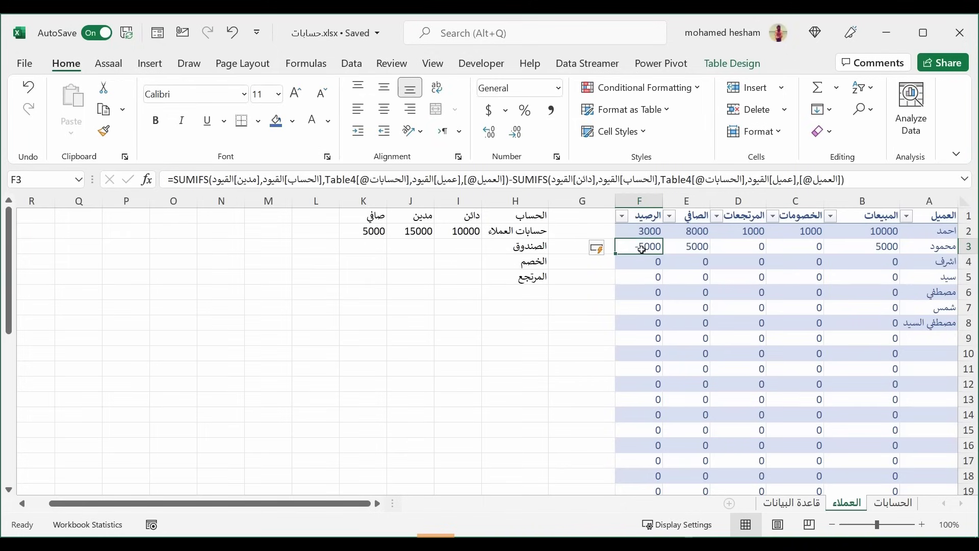
{"action": "left_click", "coordinate": [638, 231]}
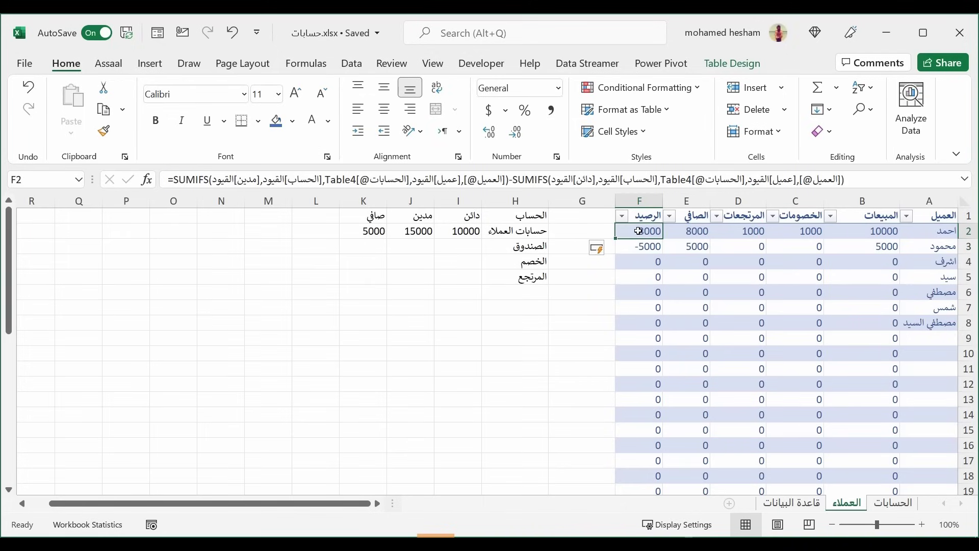
{"action": "left_click", "coordinate": [643, 246]}
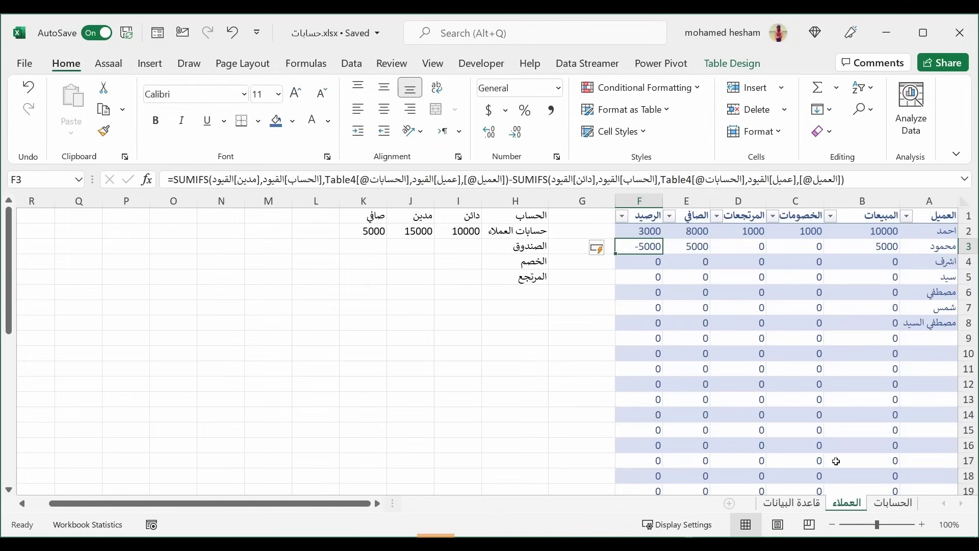
{"action": "left_click", "coordinate": [894, 503]}
{"action": "left_click", "coordinate": [791, 502]}
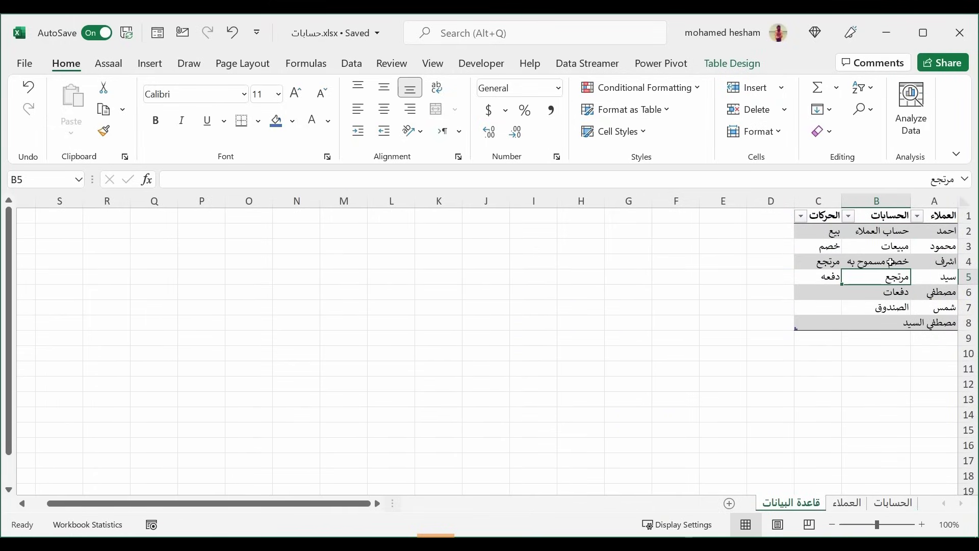
{"action": "left_click", "coordinate": [853, 503]}
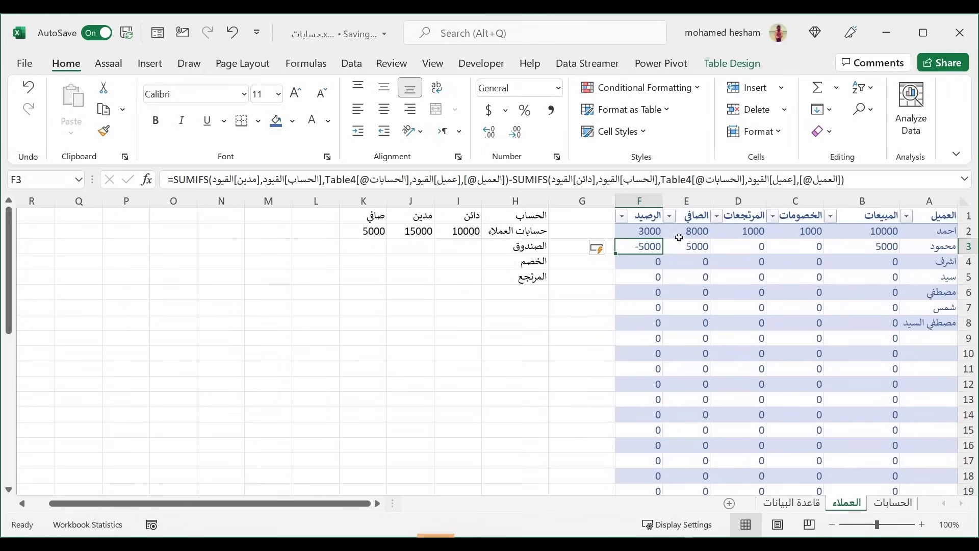
{"action": "left_click", "coordinate": [631, 236]}
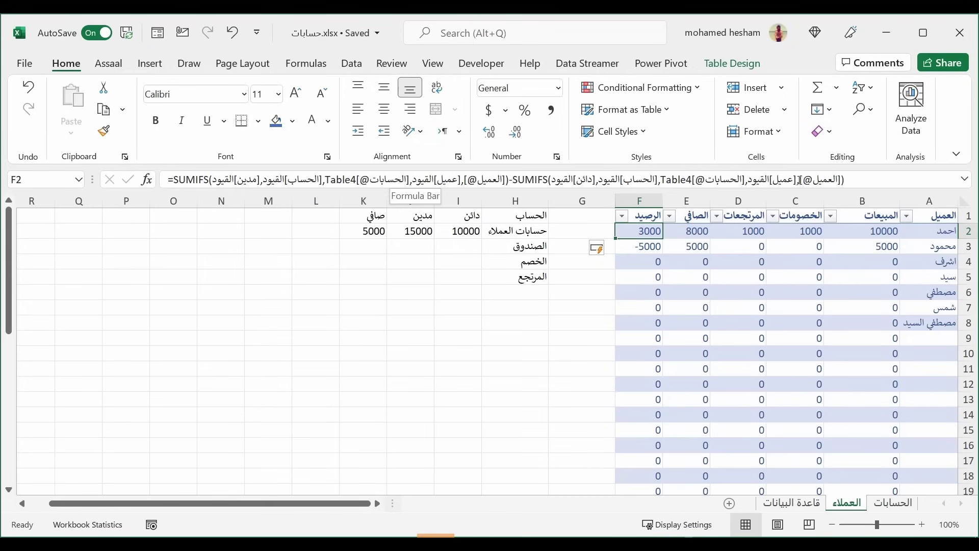
{"action": "left_click", "coordinate": [402, 180]}
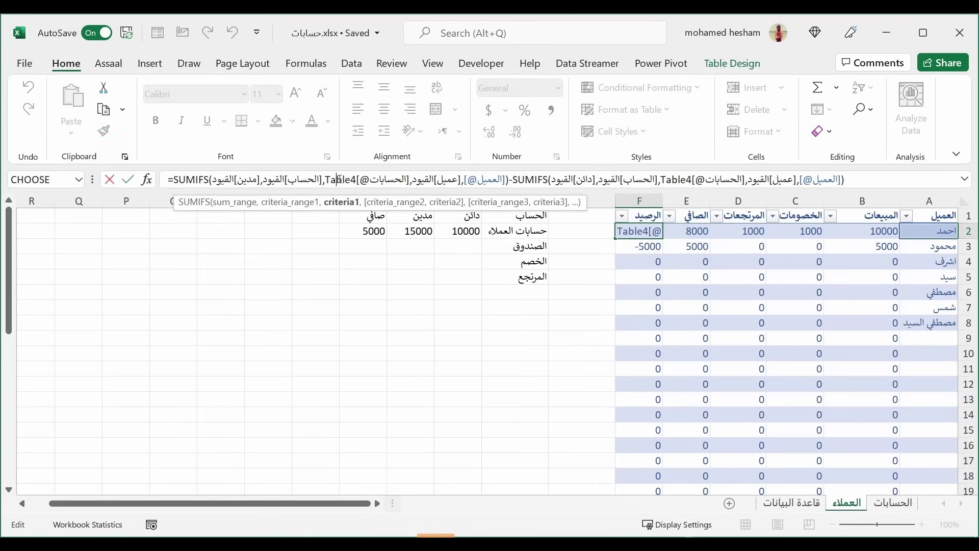
{"action": "left_click", "coordinate": [340, 202]}
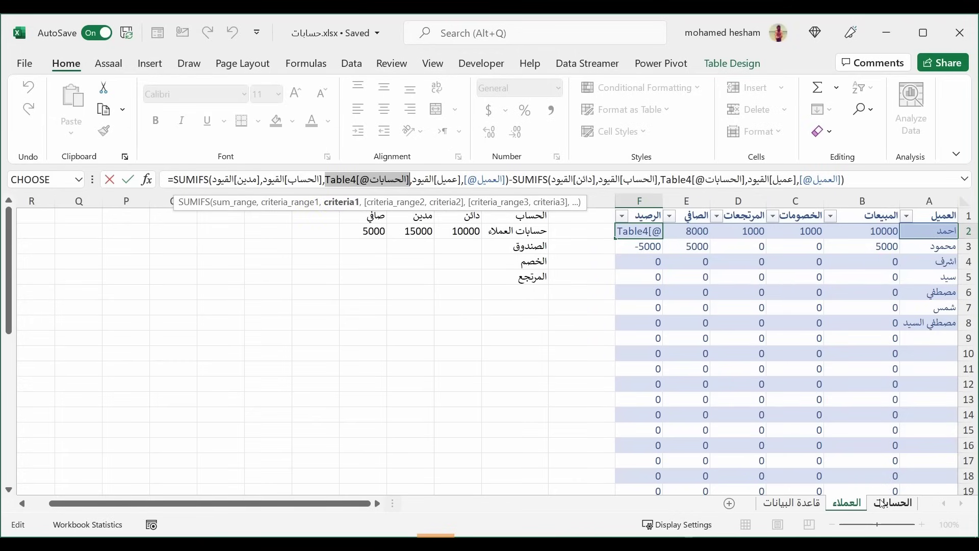
Point the first SUMIFS criteria at 'قاعدة البيانات'!B2 and make it absolute as $B$2.
{"action": "left_click", "coordinate": [805, 503]}
{"action": "left_click", "coordinate": [805, 505]}
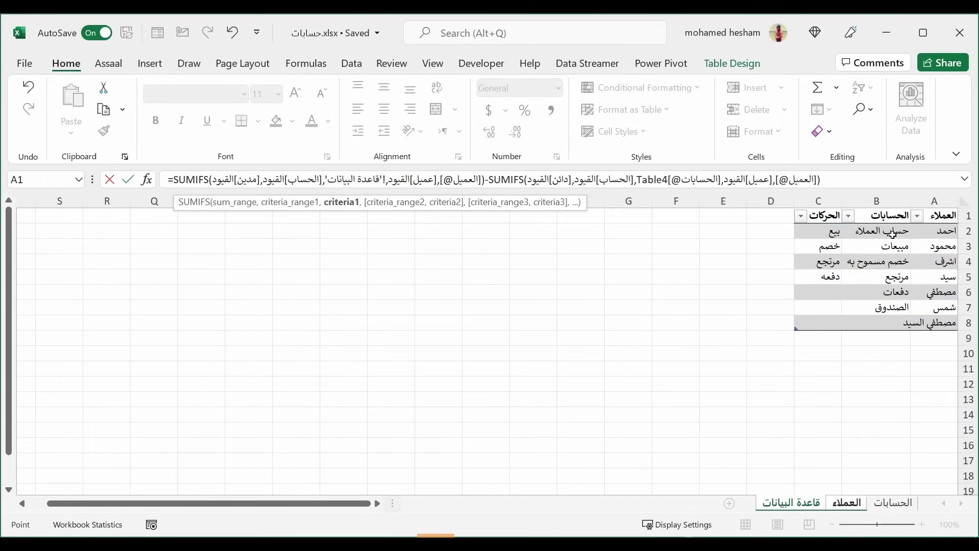
{"action": "type", "text": "B"}
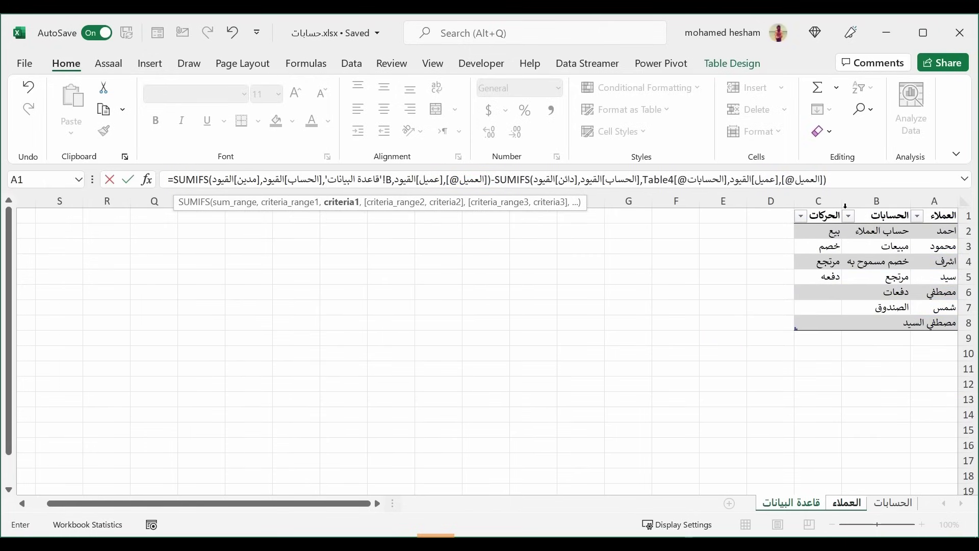
{"action": "type", "text": "2"}
{"action": "key", "text": "Return"}
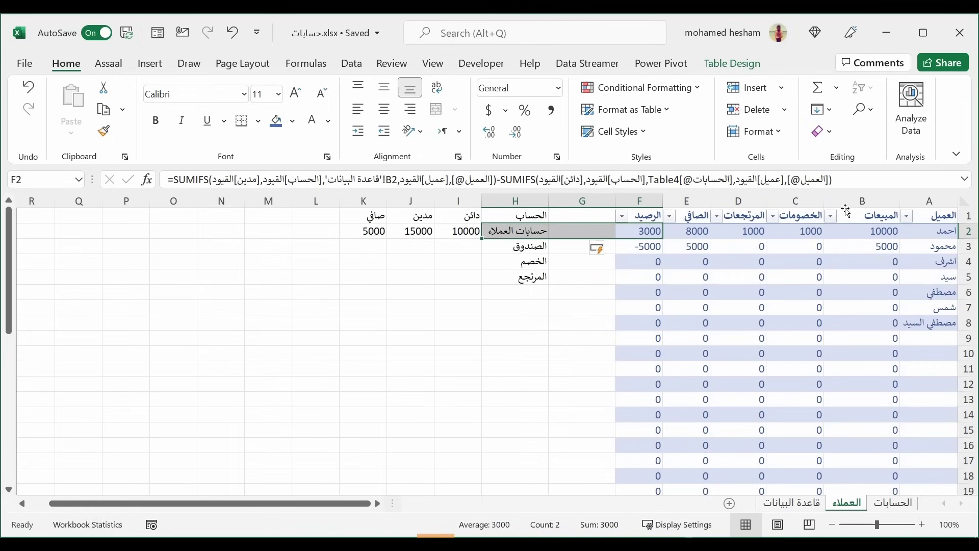
{"action": "left_click", "coordinate": [392, 180]}
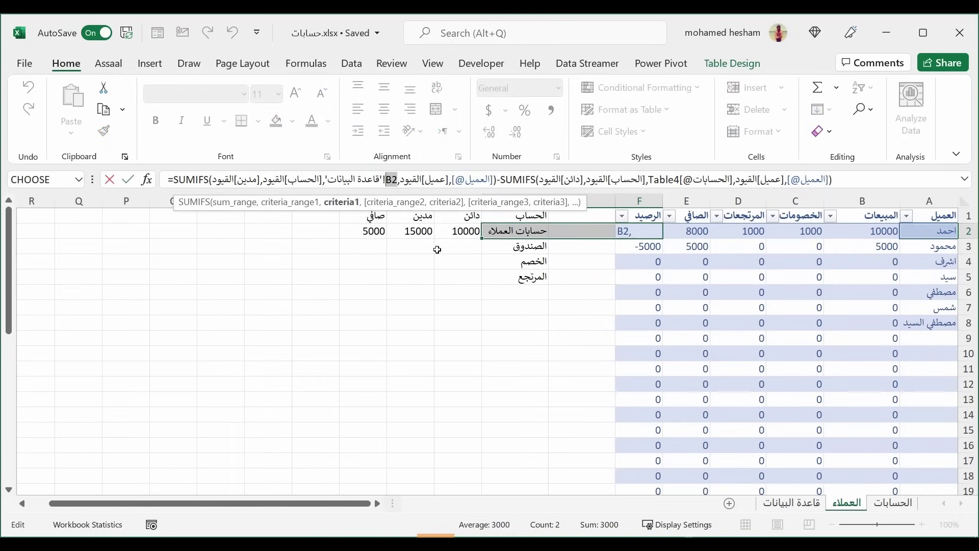
{"action": "key", "text": "F4"}
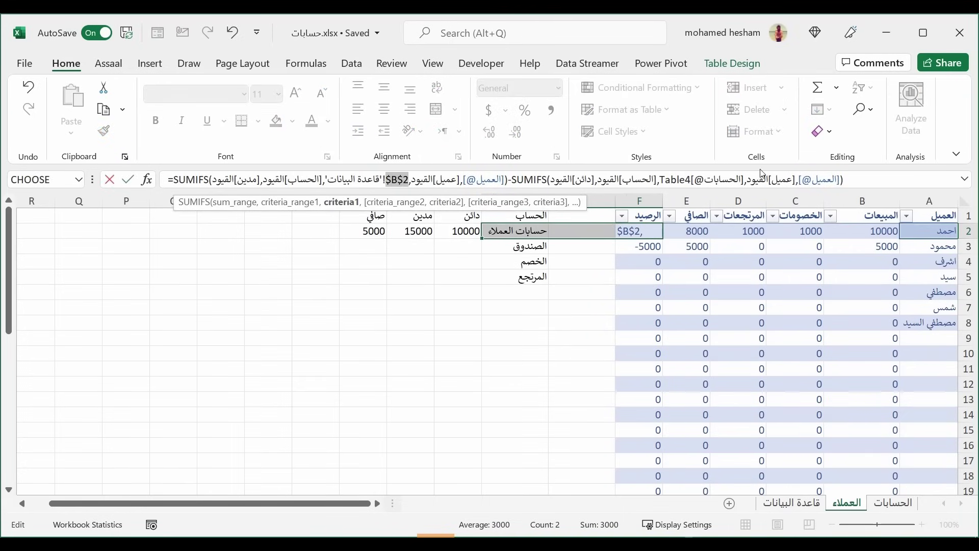
{"action": "left_click", "coordinate": [727, 179]}
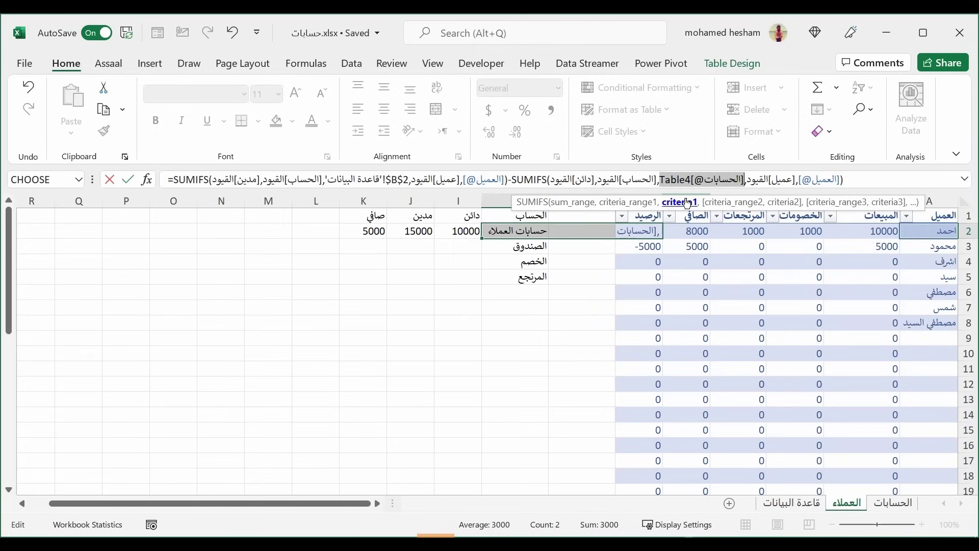
{"action": "left_click_drag", "start_coordinate": [661, 179], "coordinate": [744, 179]}
{"action": "left_click", "coordinate": [893, 510]}
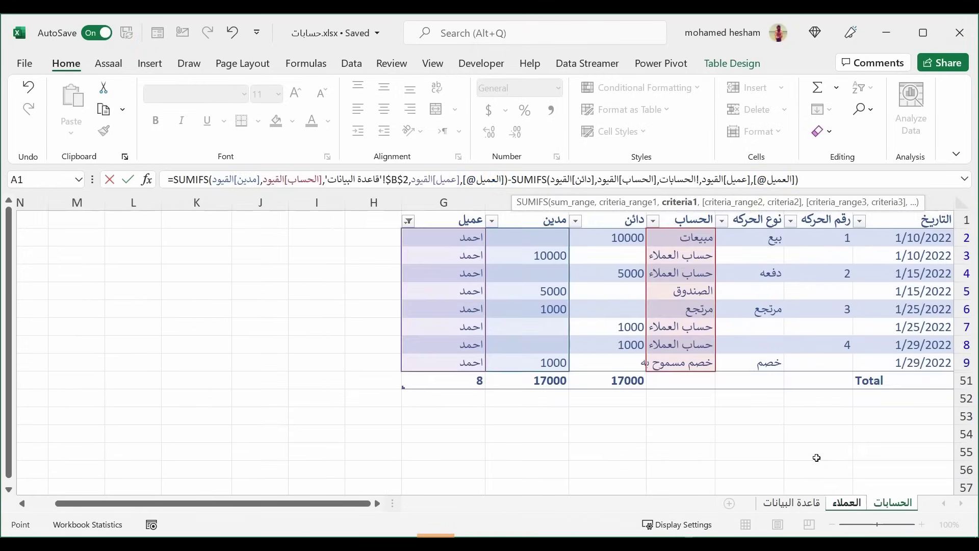
{"action": "left_click", "coordinate": [792, 503]}
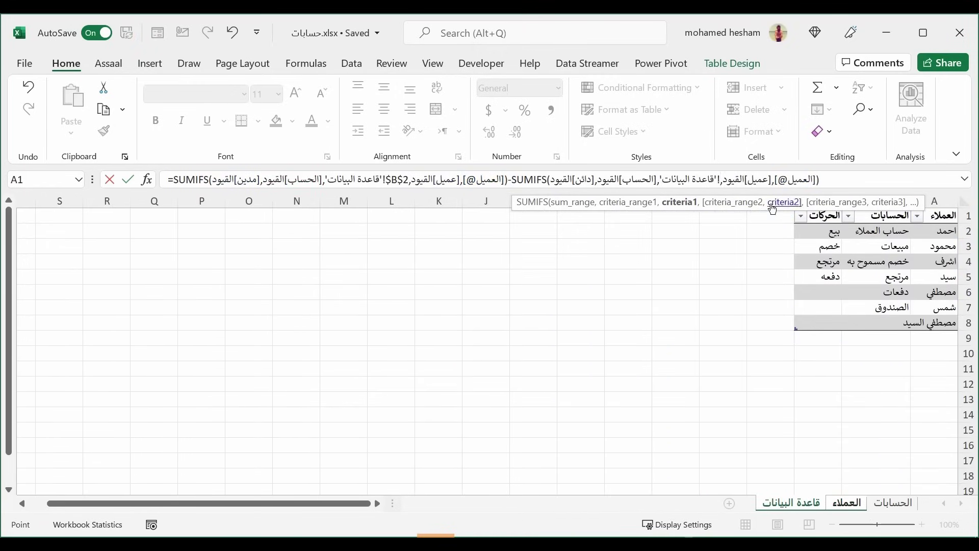
{"action": "type", "text": "B2"}
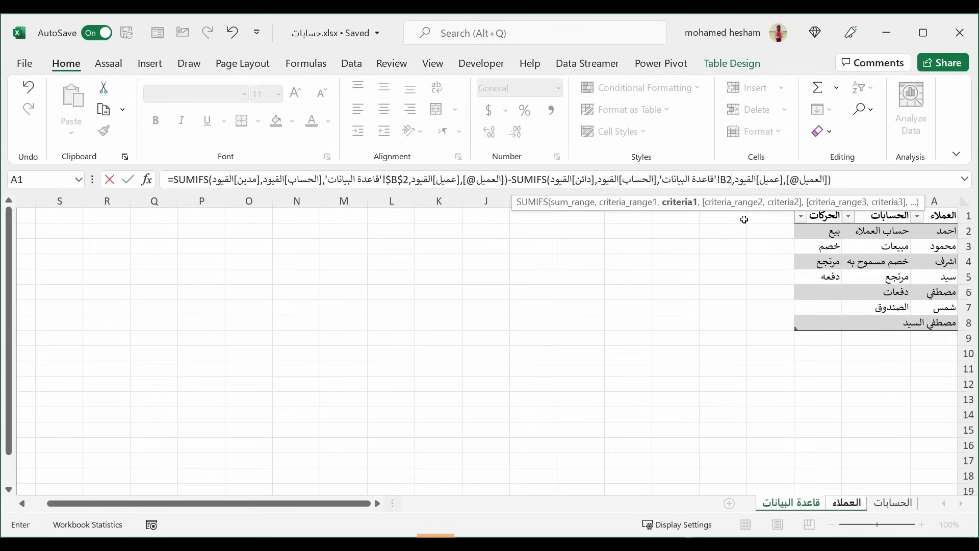
{"action": "double_click", "coordinate": [723, 178]}
{"action": "key", "text": "F4"}
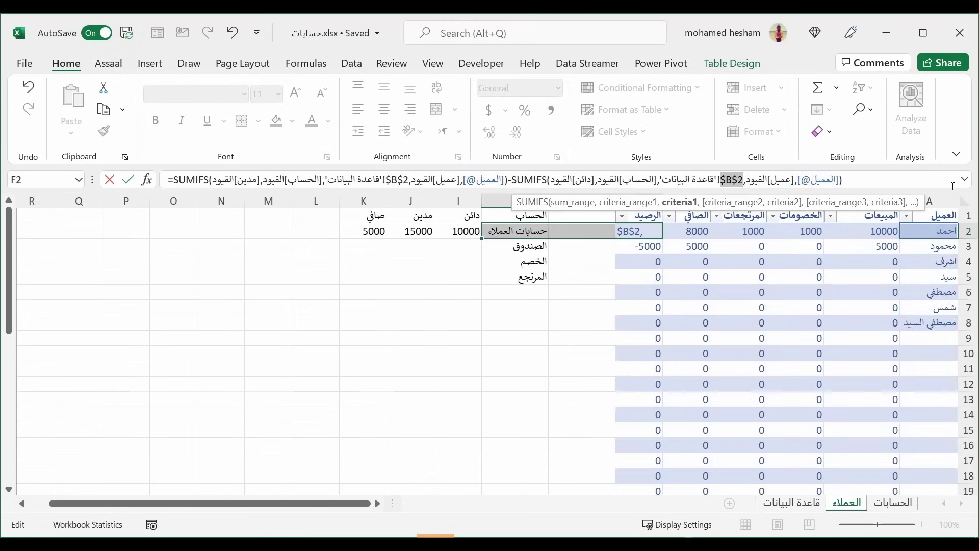
{"action": "left_click", "coordinate": [964, 179]}
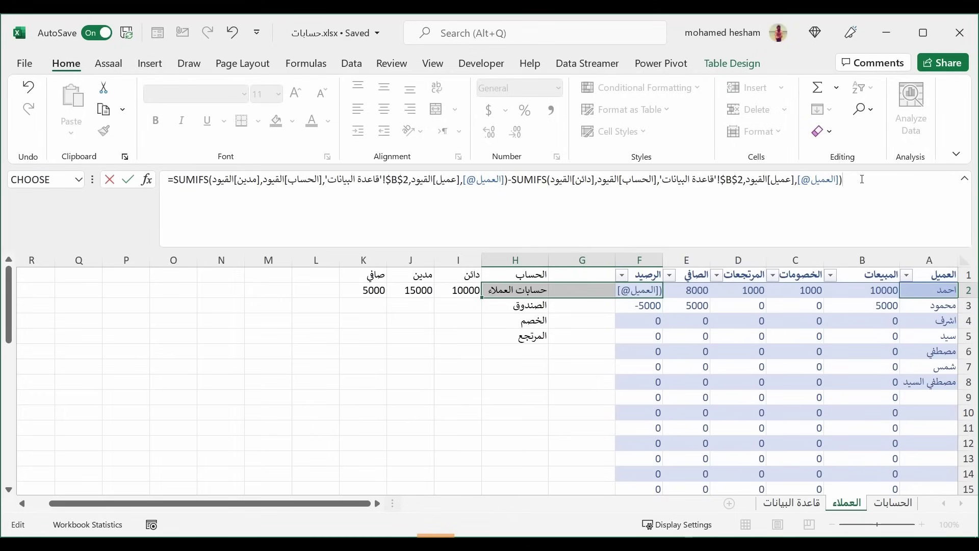
{"action": "key", "text": "Tab"}
Collapse the formula bar and review the balances in F2 and F3.
{"action": "left_click", "coordinate": [965, 178]}
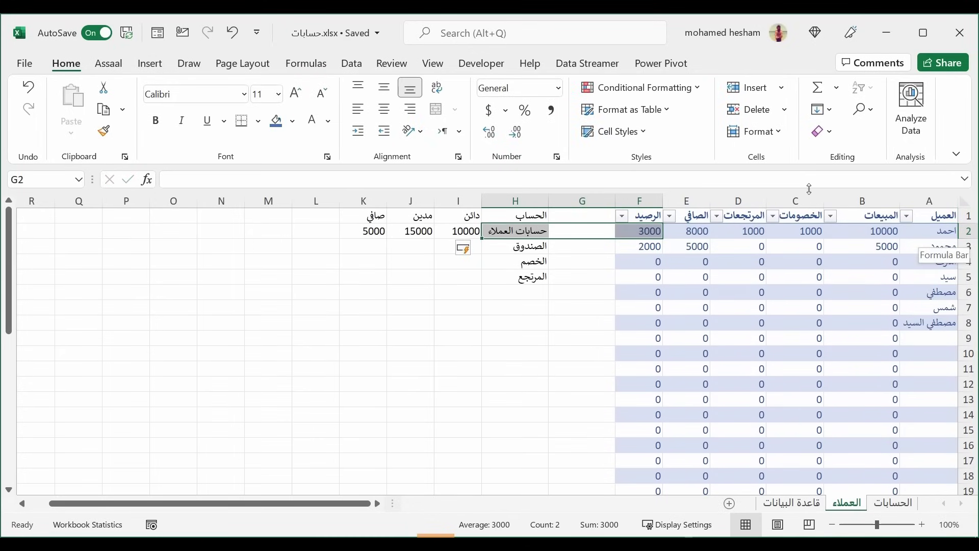
{"action": "left_click", "coordinate": [638, 292]}
{"action": "left_click", "coordinate": [627, 234]}
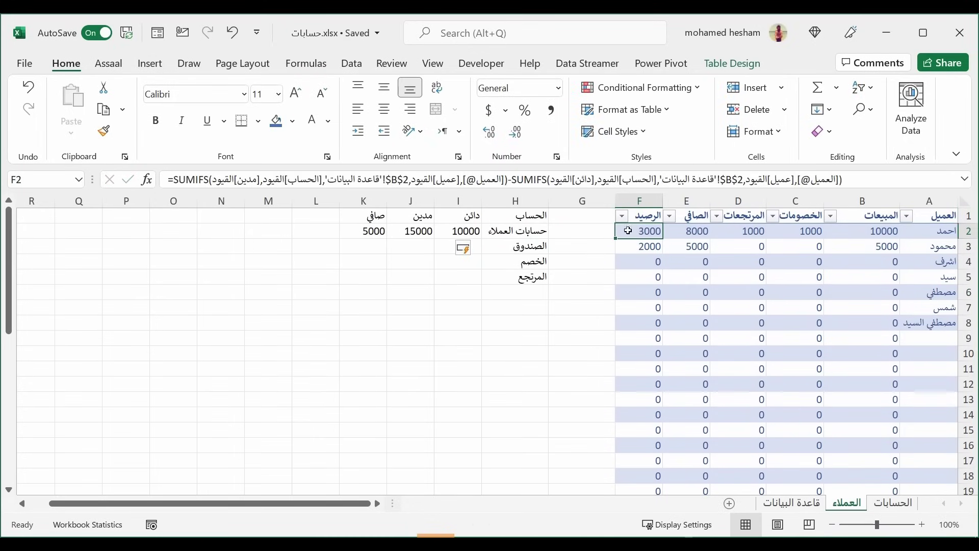
{"action": "left_click", "coordinate": [652, 246]}
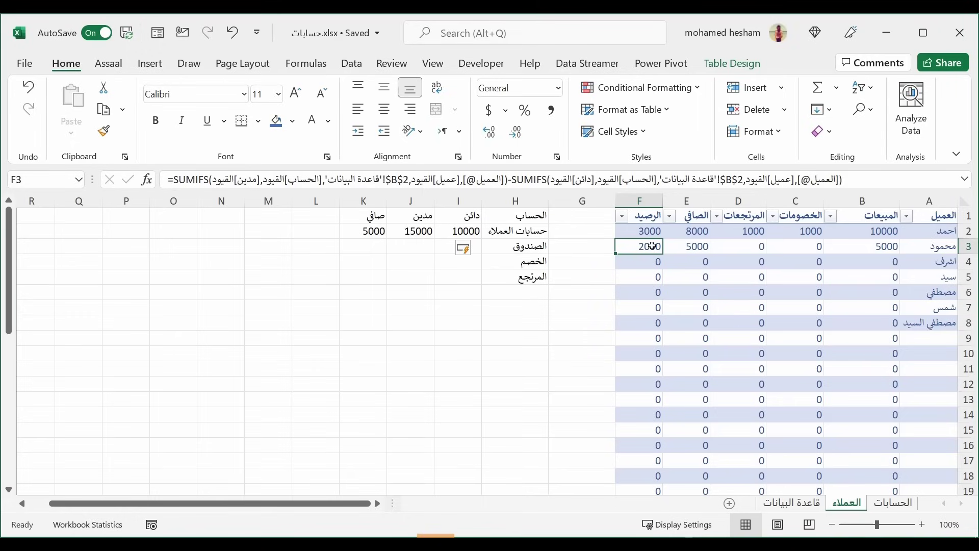
{"action": "left_click", "coordinate": [647, 233]}
{"action": "left_click", "coordinate": [647, 244]}
{"action": "left_click", "coordinate": [645, 231]}
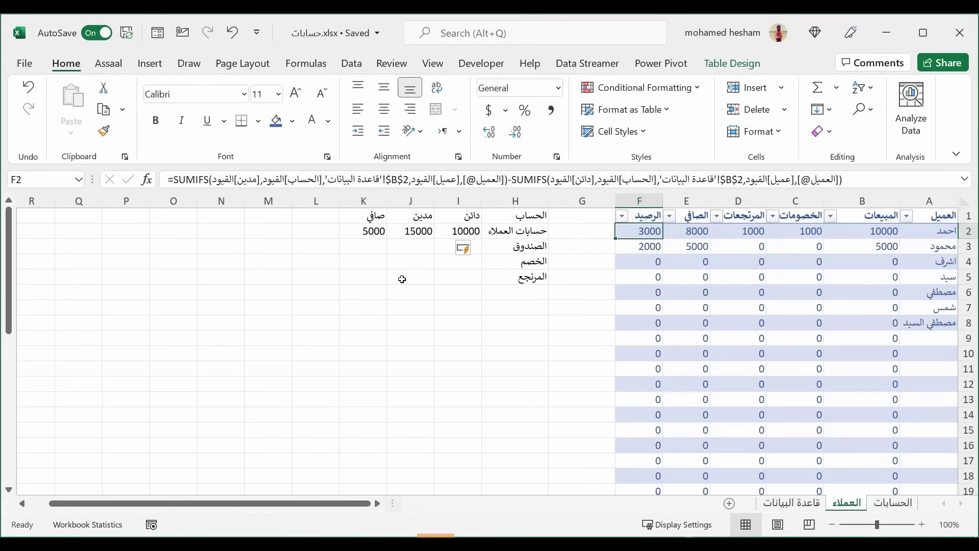
Give K2 a Greater Than 4000 rule with Light Red Fill and Dark Red Text.
{"action": "left_click", "coordinate": [396, 296]}
{"action": "left_click", "coordinate": [362, 231]}
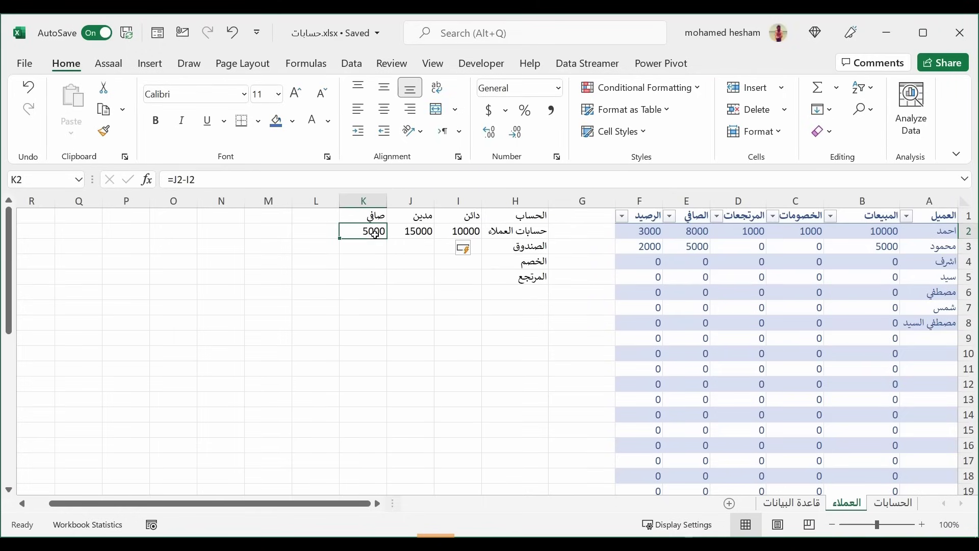
{"action": "left_click", "coordinate": [662, 109]}
{"action": "left_click", "coordinate": [662, 109]}
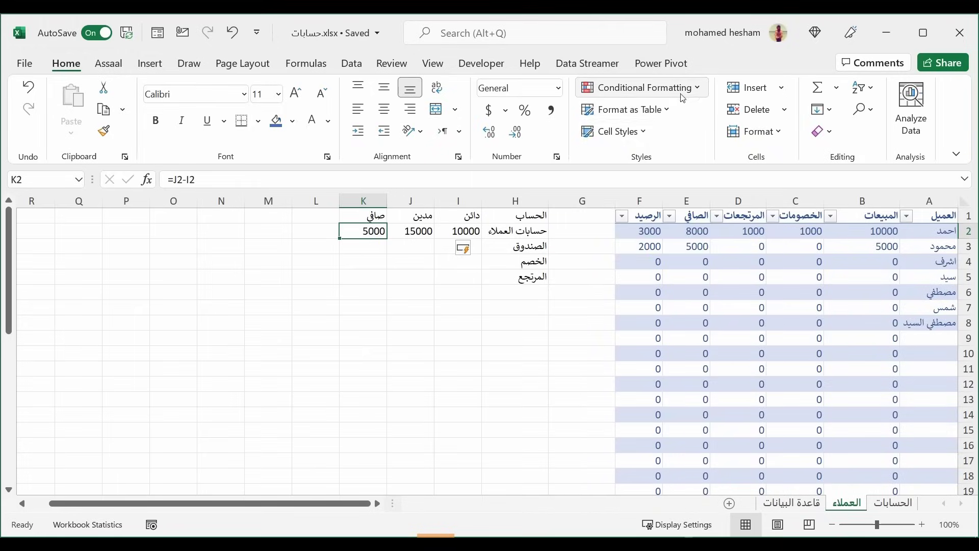
{"action": "left_click", "coordinate": [683, 97]}
{"action": "mouse_move", "coordinate": [654, 118]}
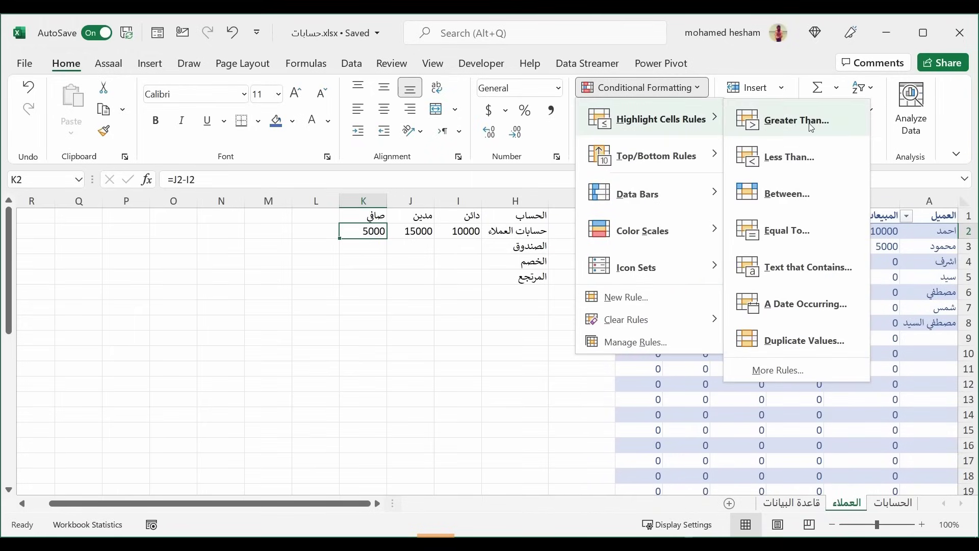
{"action": "left_click", "coordinate": [775, 125]}
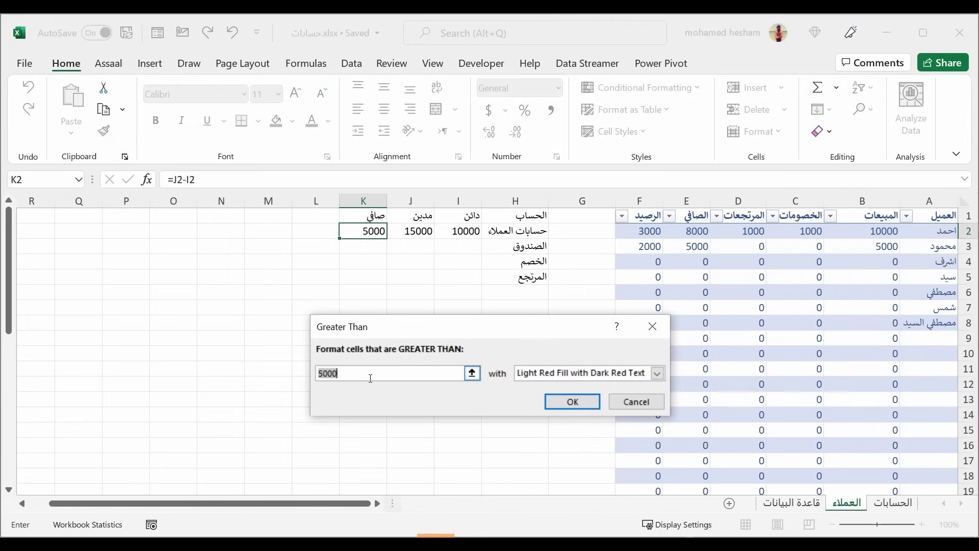
{"action": "type", "text": "40"}
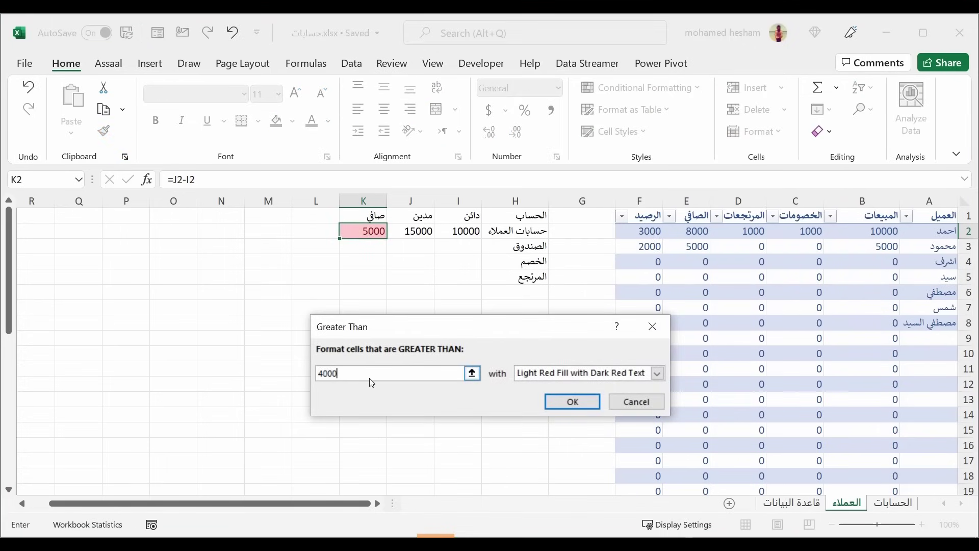
{"action": "left_click", "coordinate": [589, 373]}
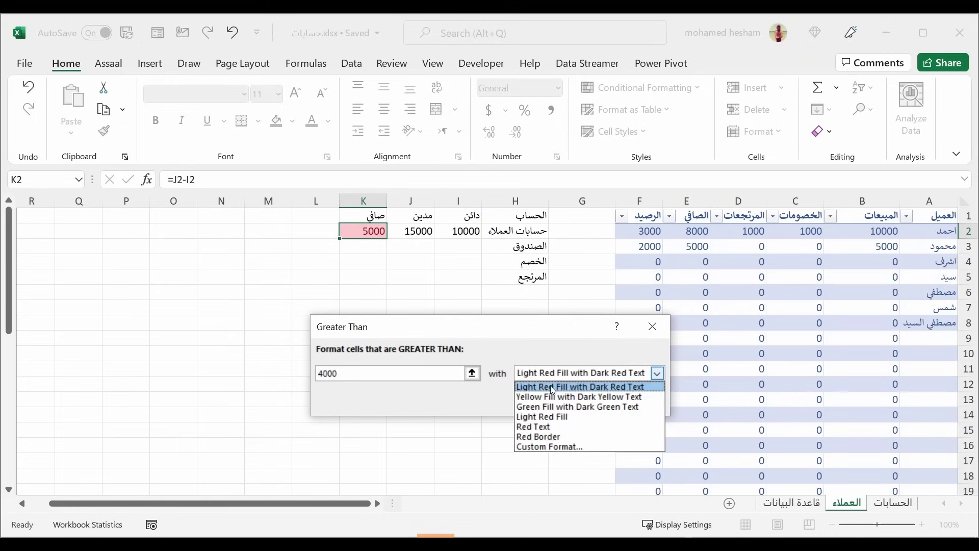
{"action": "left_click", "coordinate": [552, 387]}
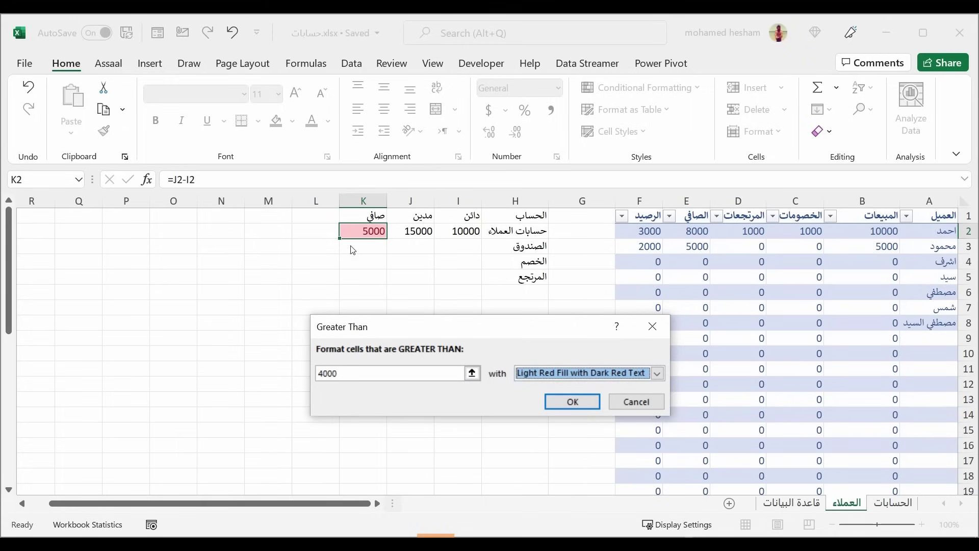
{"action": "left_click", "coordinate": [571, 402]}
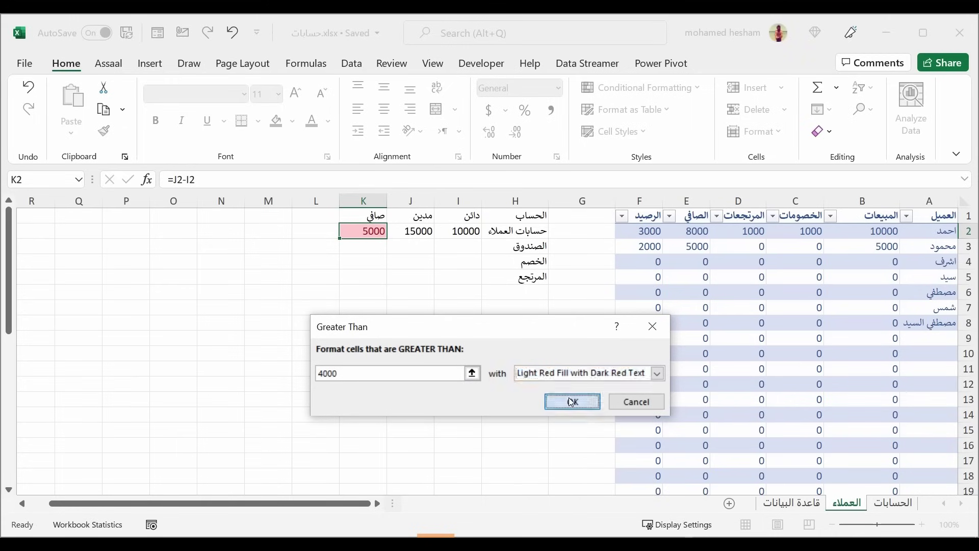
{"action": "left_click", "coordinate": [509, 370]}
{"action": "left_click", "coordinate": [371, 236]}
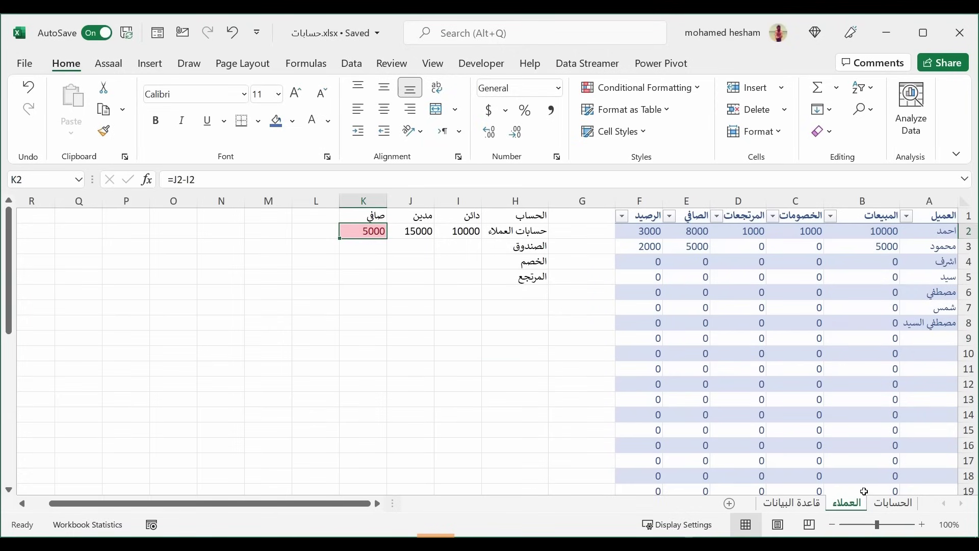
Clear the عميل filter on the الحسابات journal so all rows show.
{"action": "left_click", "coordinate": [893, 503]}
{"action": "left_click", "coordinate": [845, 503]}
{"action": "left_click", "coordinate": [654, 243]}
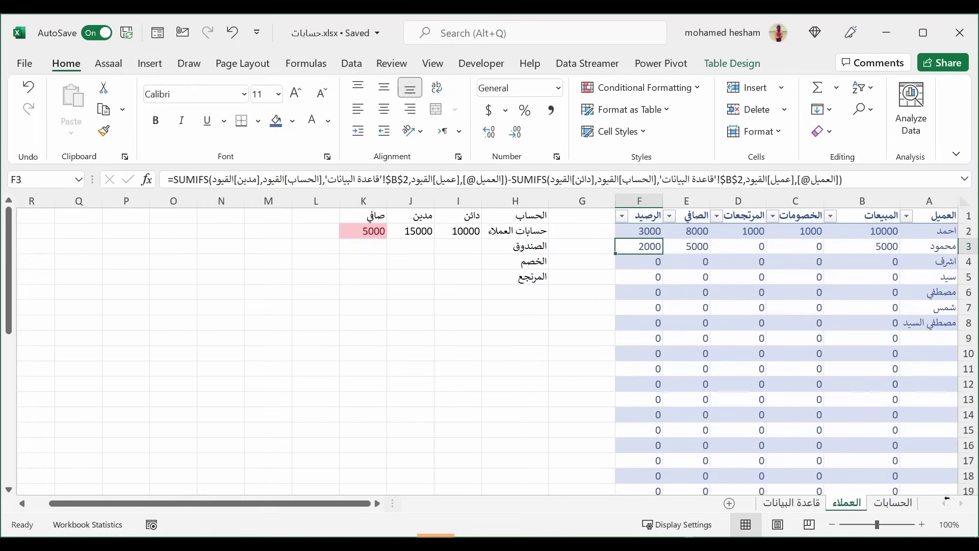
{"action": "left_click", "coordinate": [893, 503]}
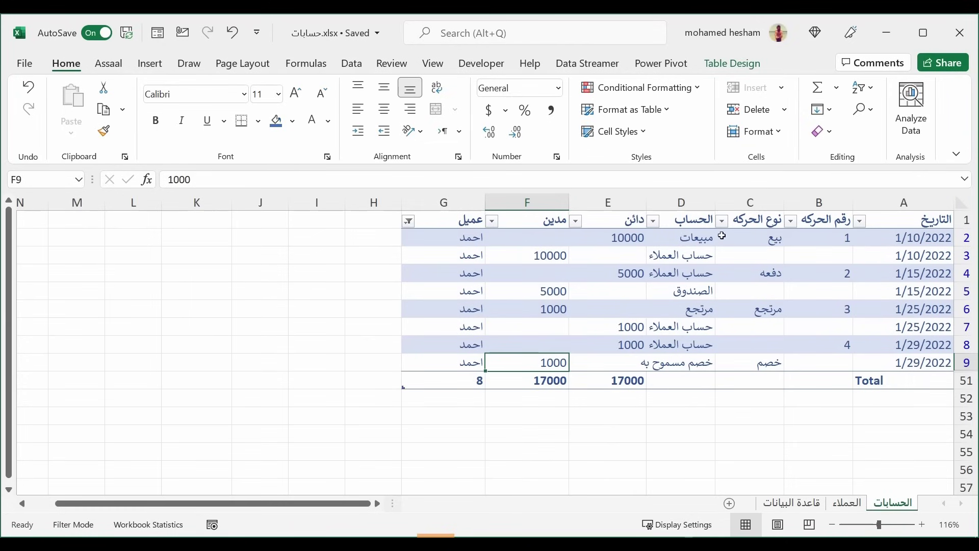
{"action": "left_click", "coordinate": [409, 221]}
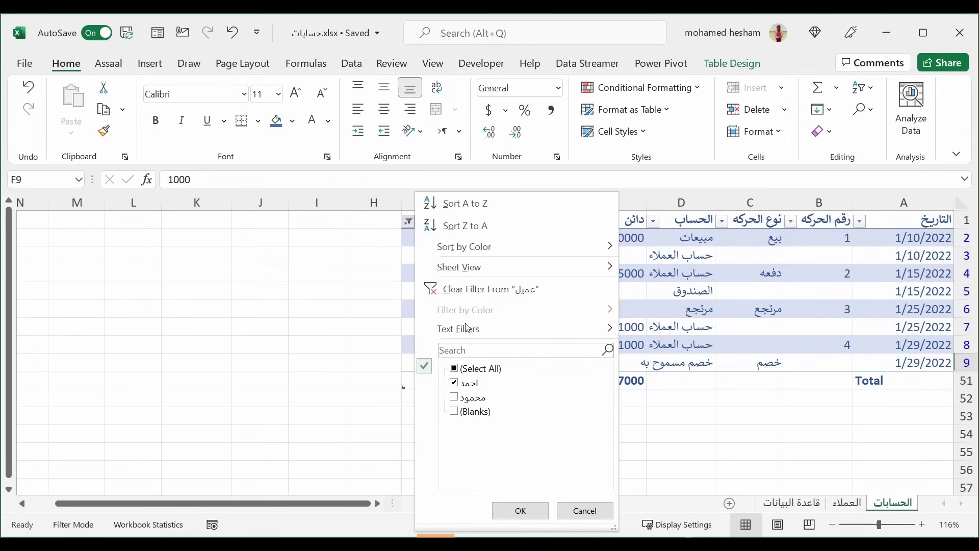
{"action": "left_click", "coordinate": [490, 289]}
{"action": "scroll", "coordinate": [732, 400], "scroll_direction": "down", "scroll_amount": 2}
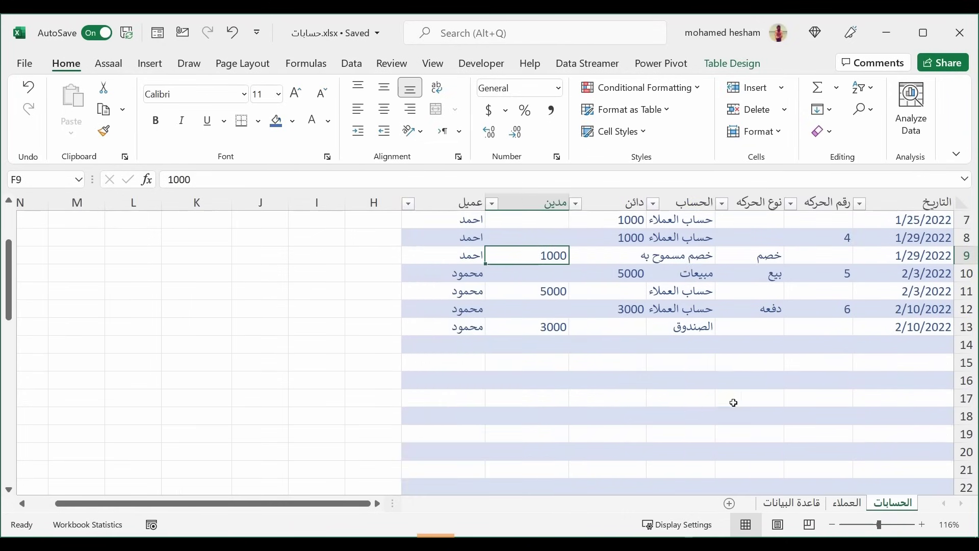
Fill row 14: date 2/20/2022, number 7, دفعه, account الصندوق, debit 2000.
{"action": "left_click", "coordinate": [881, 351]}
{"action": "type", "text": "2/2"}
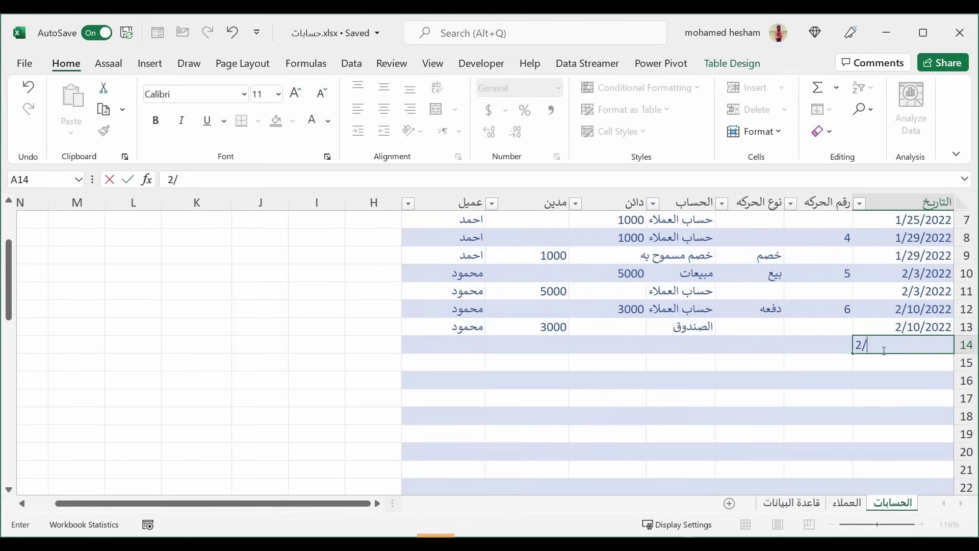
{"action": "type", "text": "0"}
{"action": "type", "text": "/2022"}
{"action": "key", "text": "Tab"}
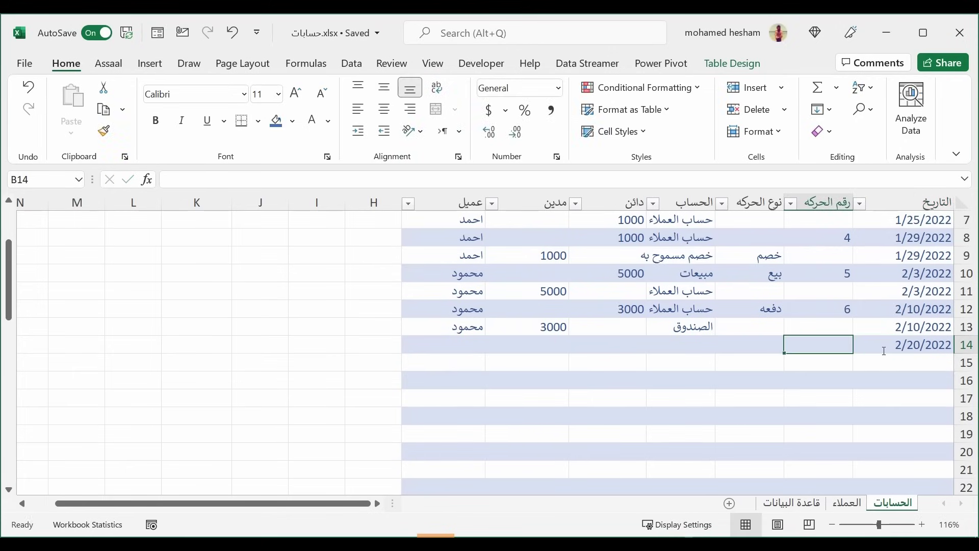
{"action": "type", "text": "7"}
{"action": "key", "text": "Tab"}
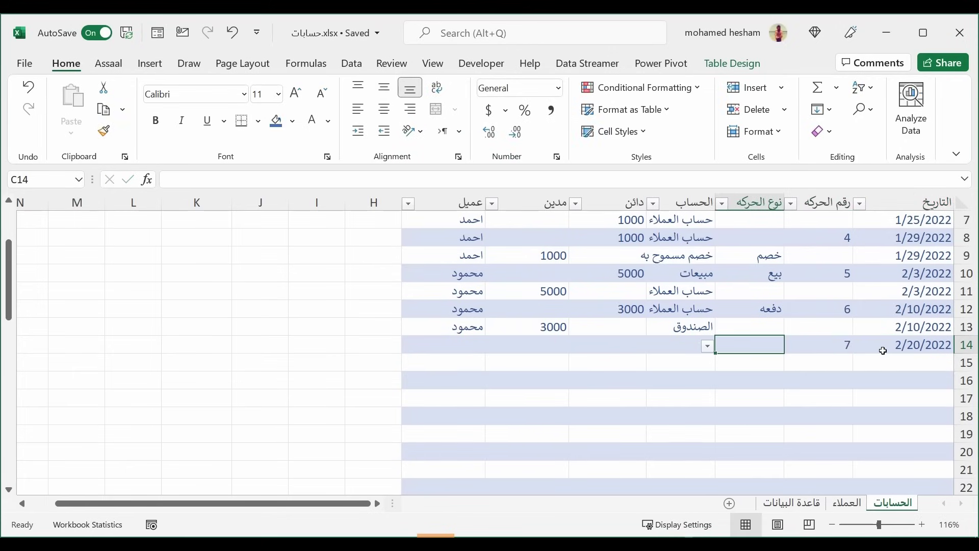
{"action": "type", "text": "]"}
{"action": "type", "text": "دفعه"}
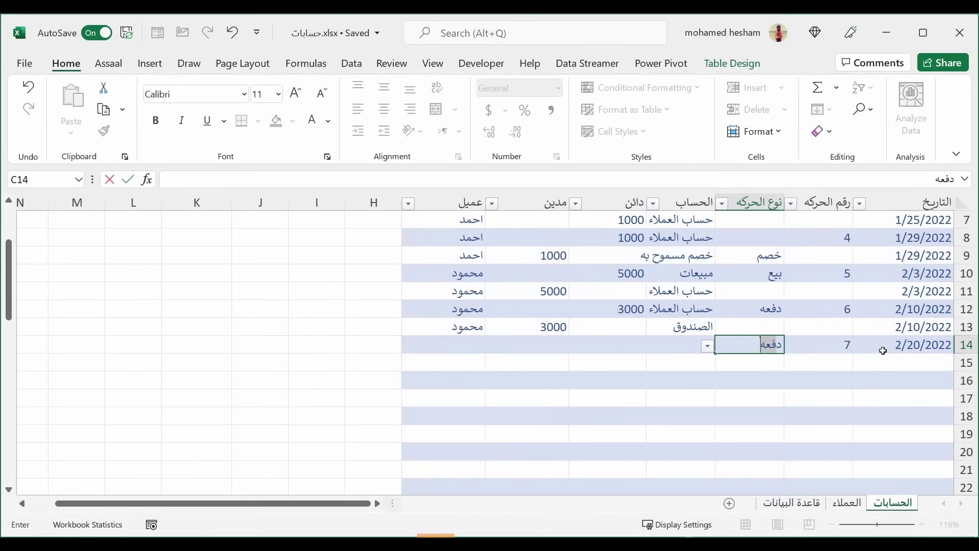
{"action": "key", "text": "Tab"}
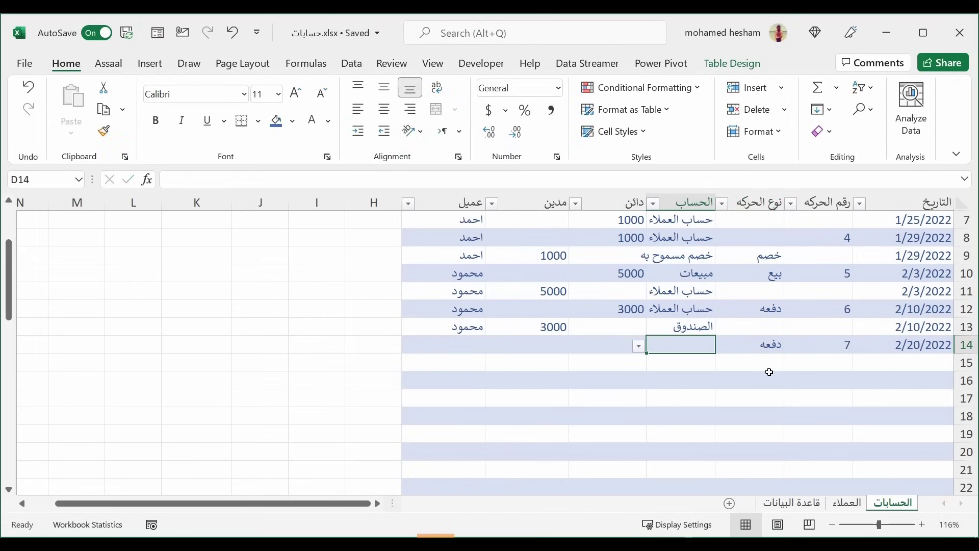
{"action": "type", "text": "الصندوق"}
{"action": "key", "text": "Tab"}
{"action": "key", "text": "Tab"}
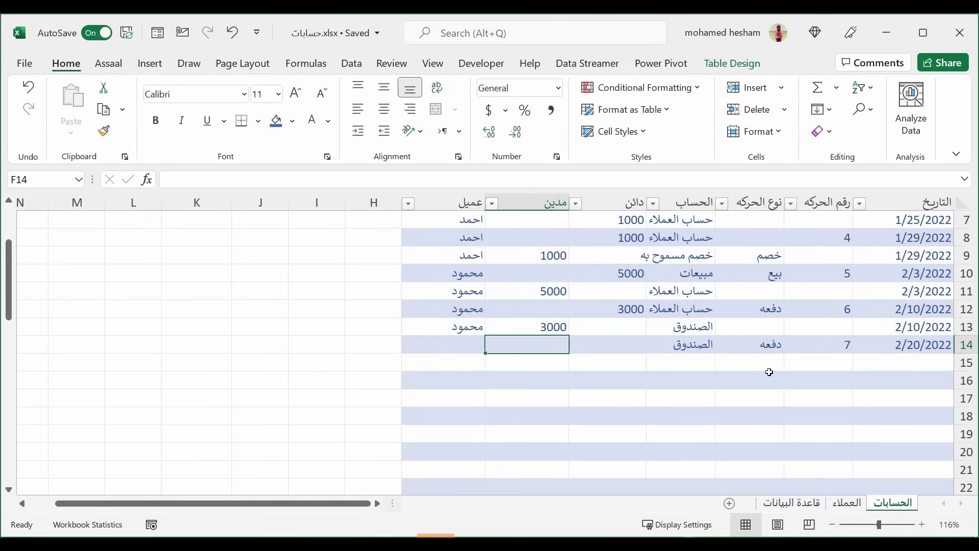
{"action": "left_click", "coordinate": [846, 502]}
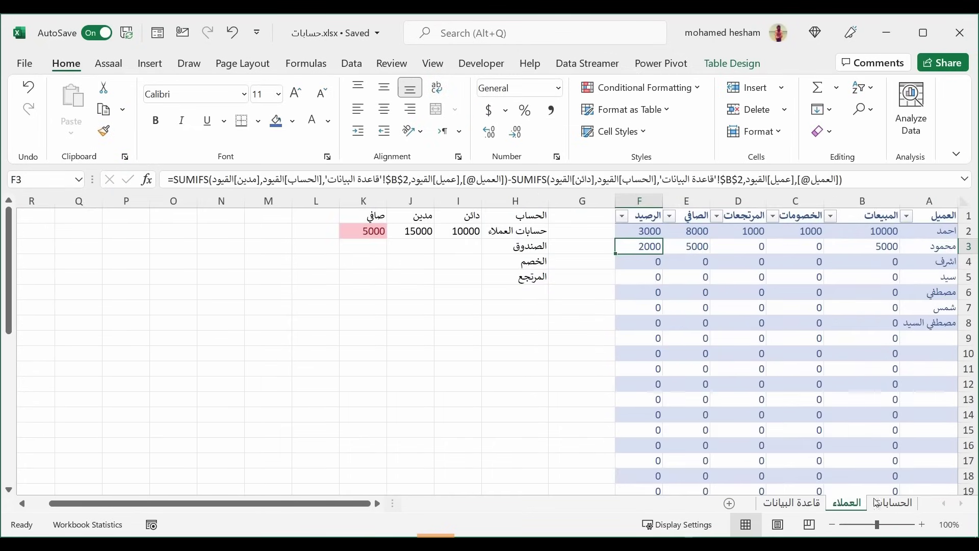
{"action": "left_click", "coordinate": [876, 502]}
{"action": "type", "text": "2000"}
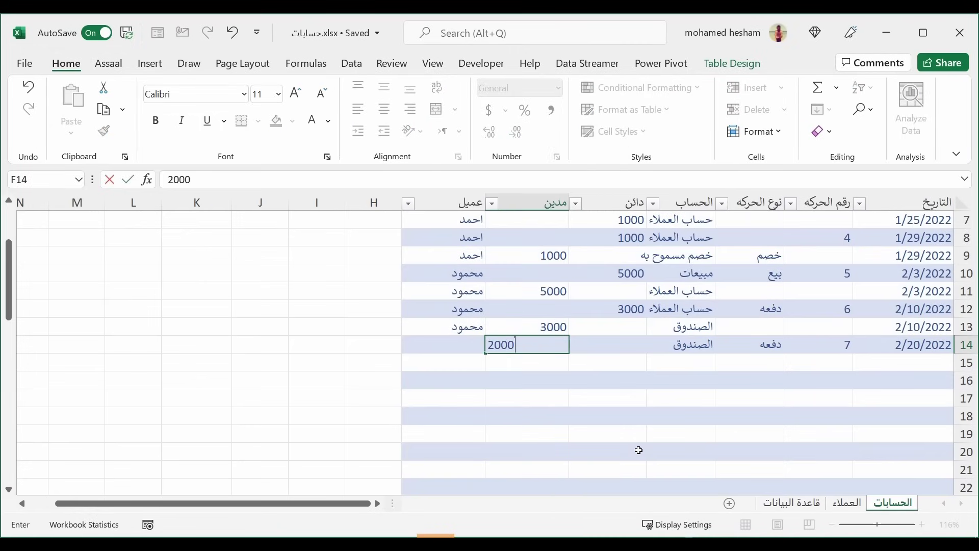
{"action": "key", "text": "Return"}
Fill row 15 with account حساب العملاء and credit 2000.
{"action": "left_click", "coordinate": [682, 362]}
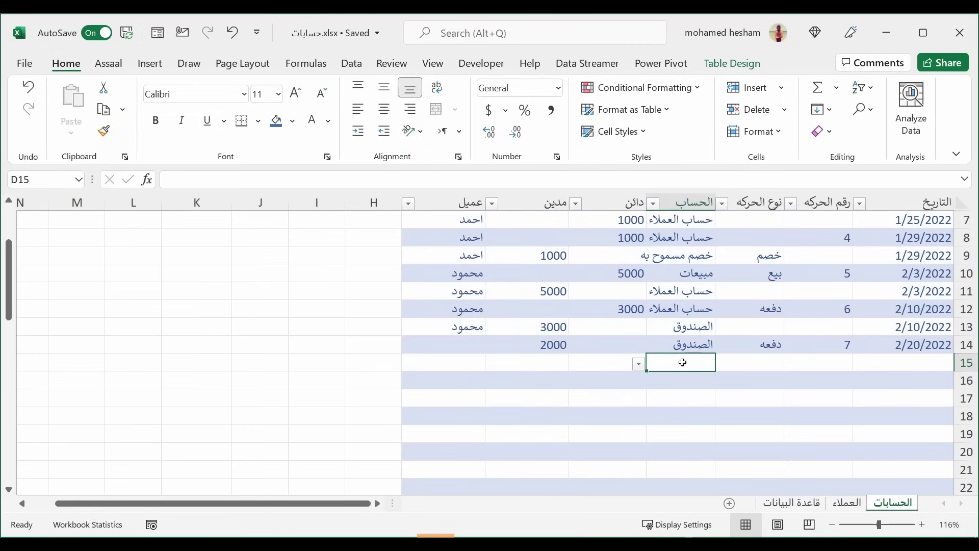
{"action": "type", "text": "جس"}
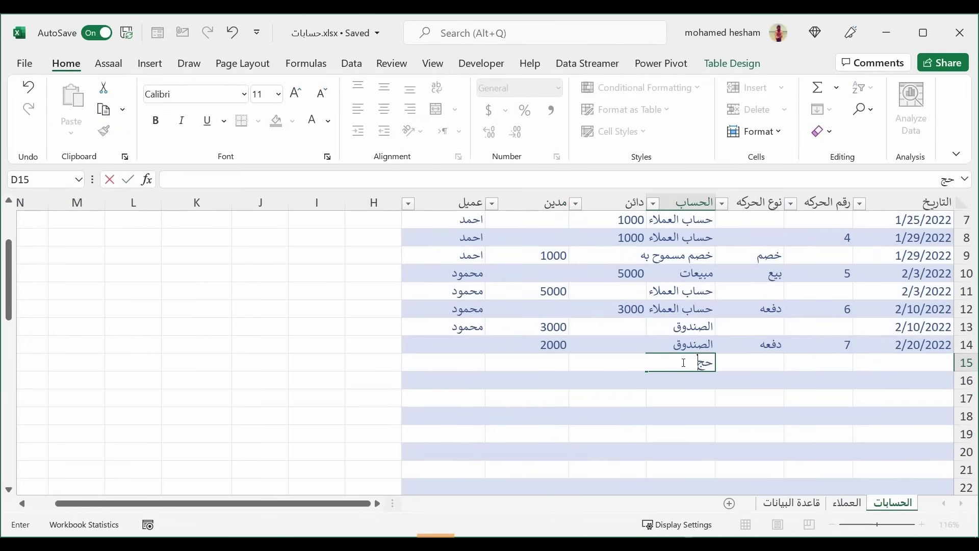
{"action": "key", "text": "BackSpace"}
{"action": "key", "text": "BackSpace"}
{"action": "type", "text": "حس"}
{"action": "key", "text": "Tab"}
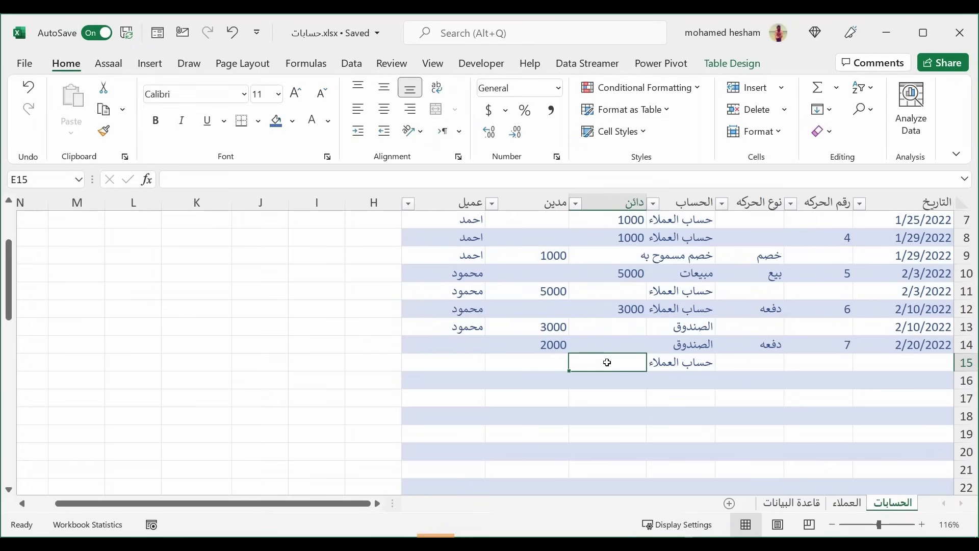
{"action": "type", "text": "2000"}
{"action": "key", "text": "Tab"}
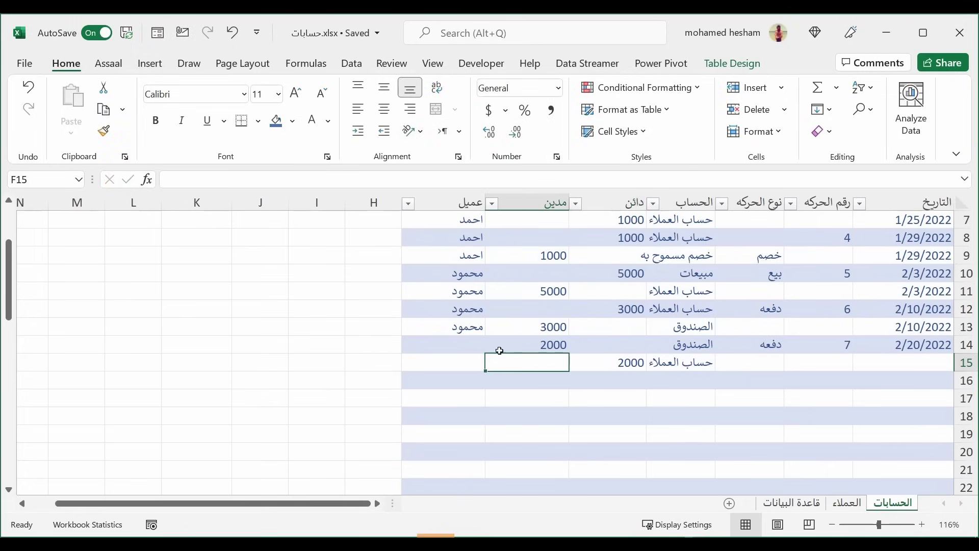
Copy the customer name into G14:G15 and the date 2/20/2022 into A15.
{"action": "left_click", "coordinate": [448, 329]}
{"action": "key", "text": "ctrl+c"}
{"action": "key", "text": "Down"}
{"action": "key", "text": "shift+Down"}
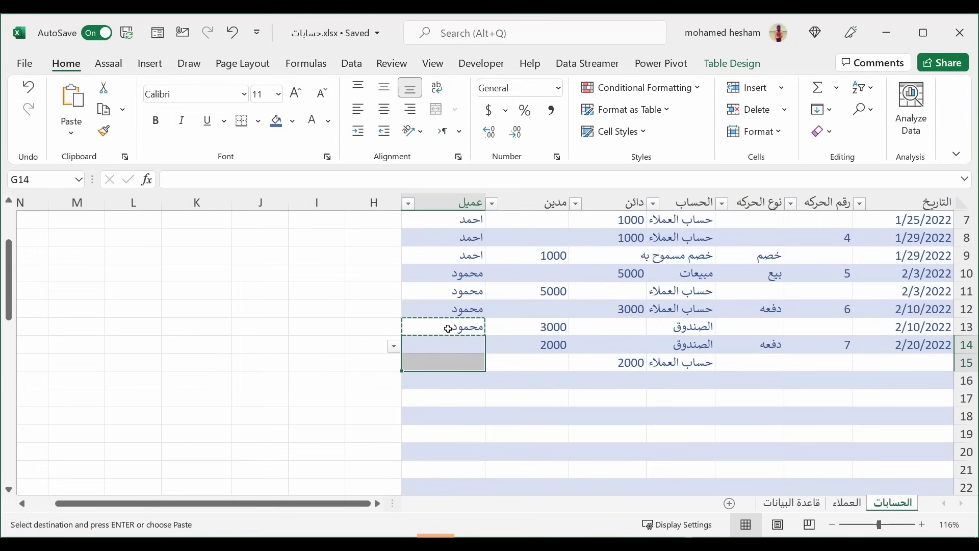
{"action": "key", "text": "ctrl+v"}
{"action": "key", "text": "Right"}
{"action": "key", "text": "ctrl+Right"}
{"action": "key", "text": "ctrl+Right"}
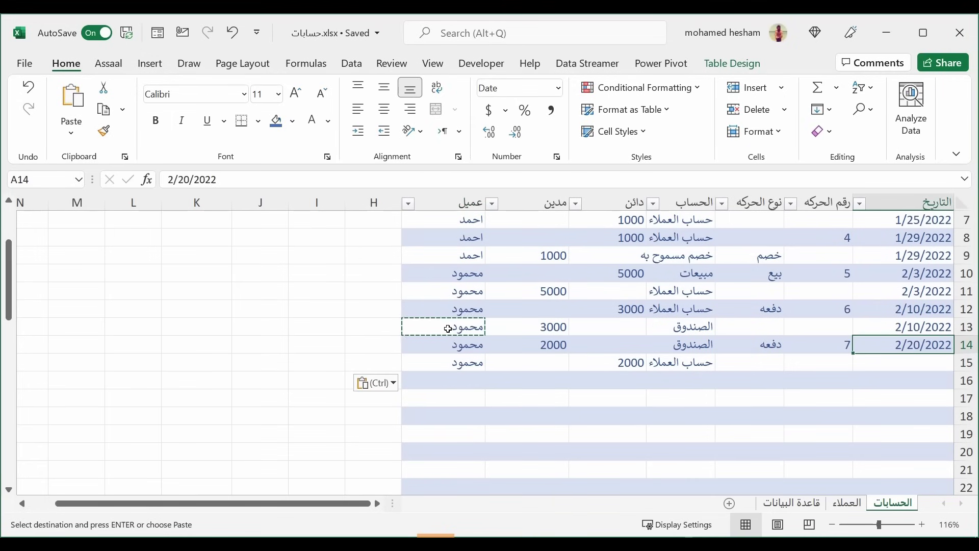
{"action": "key", "text": "ctrl+c"}
{"action": "key", "text": "Down"}
{"action": "key", "text": "ctrl+v"}
{"action": "key", "text": "Escape"}
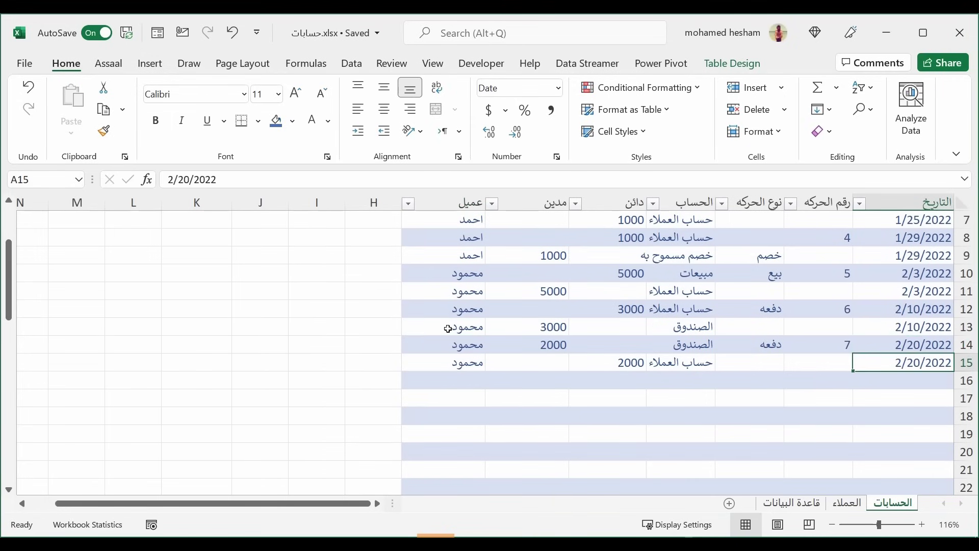
{"action": "left_click", "coordinate": [678, 380]}
{"action": "left_click", "coordinate": [846, 502]}
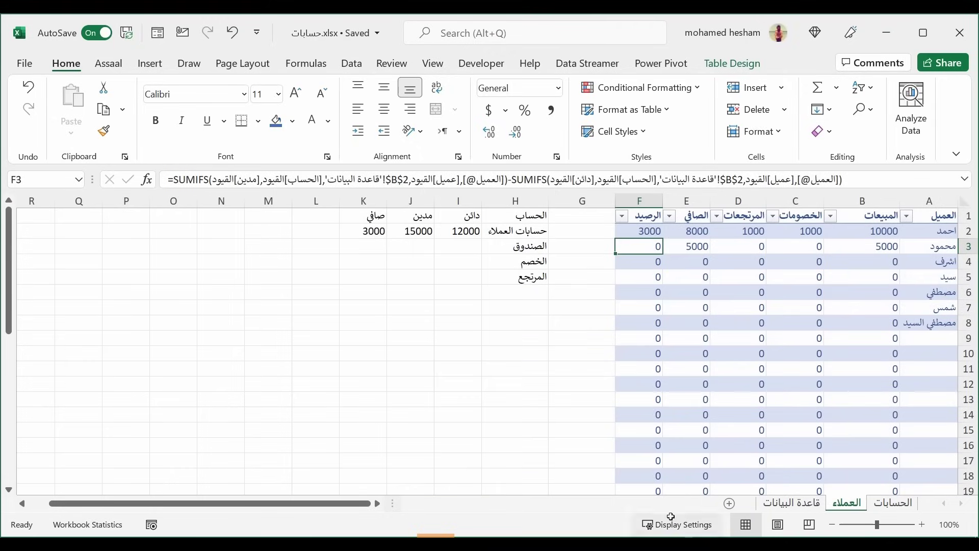
{"action": "left_click", "coordinate": [381, 233]}
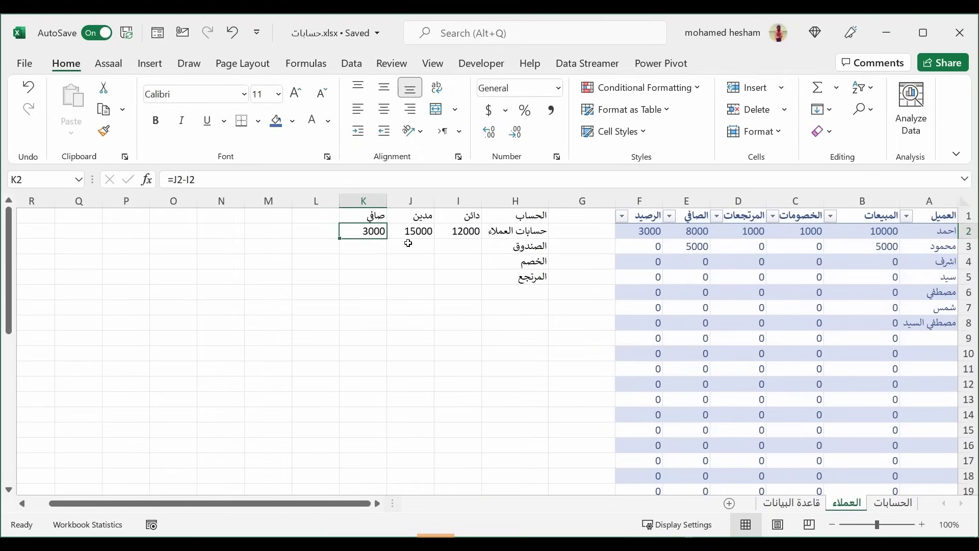
{"action": "left_click", "coordinate": [459, 247]}
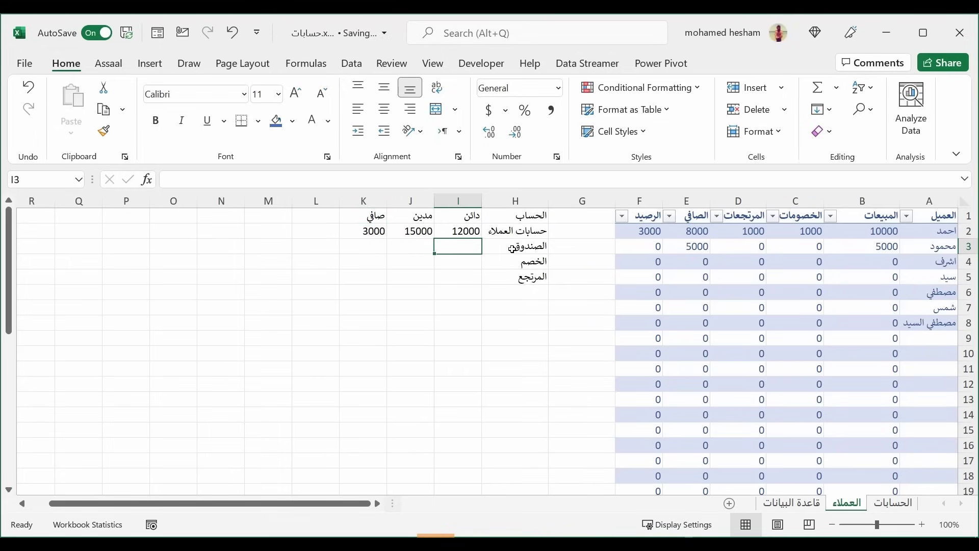
{"action": "left_click", "coordinate": [470, 236]}
{"action": "left_click", "coordinate": [472, 245]}
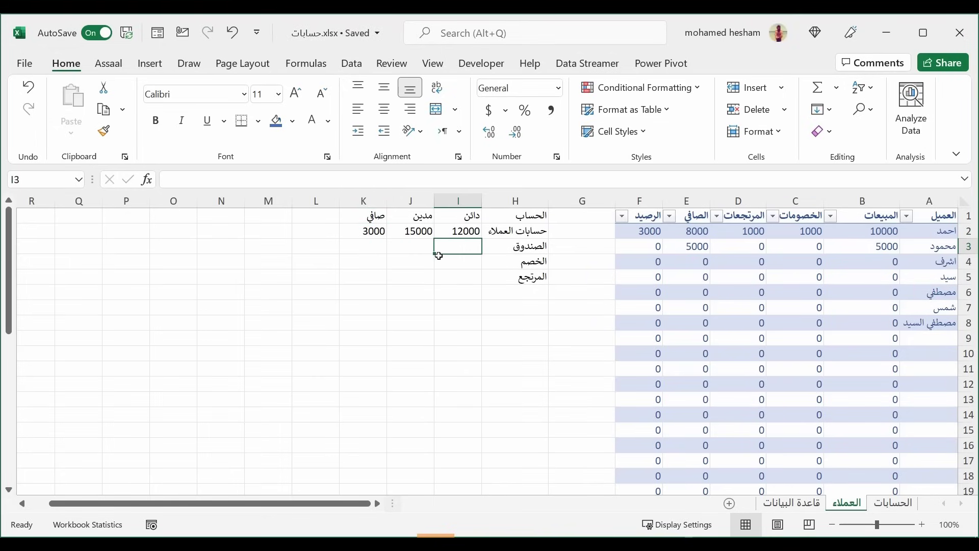
{"action": "left_click", "coordinate": [420, 246]}
{"action": "left_click", "coordinate": [374, 245]}
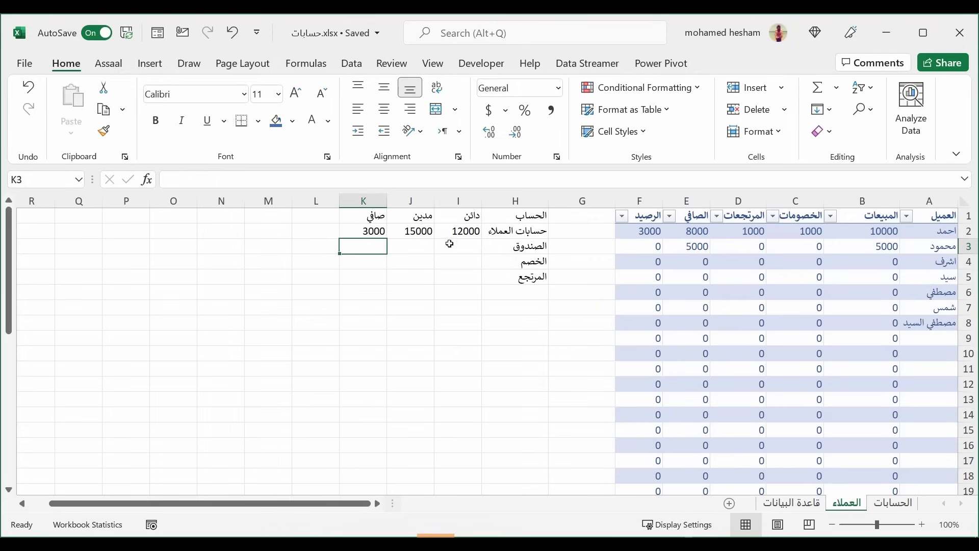
{"action": "left_click", "coordinate": [418, 246]}
{"action": "left_click", "coordinate": [474, 260]}
{"action": "left_click", "coordinate": [419, 263]}
{"action": "left_click", "coordinate": [383, 259]}
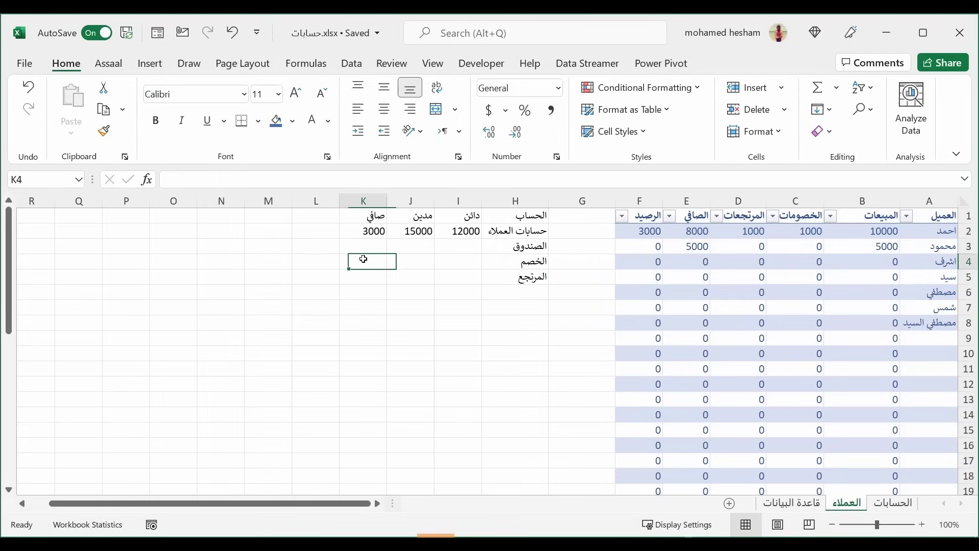
{"action": "left_click", "coordinate": [471, 281]}
{"action": "left_click", "coordinate": [420, 280]}
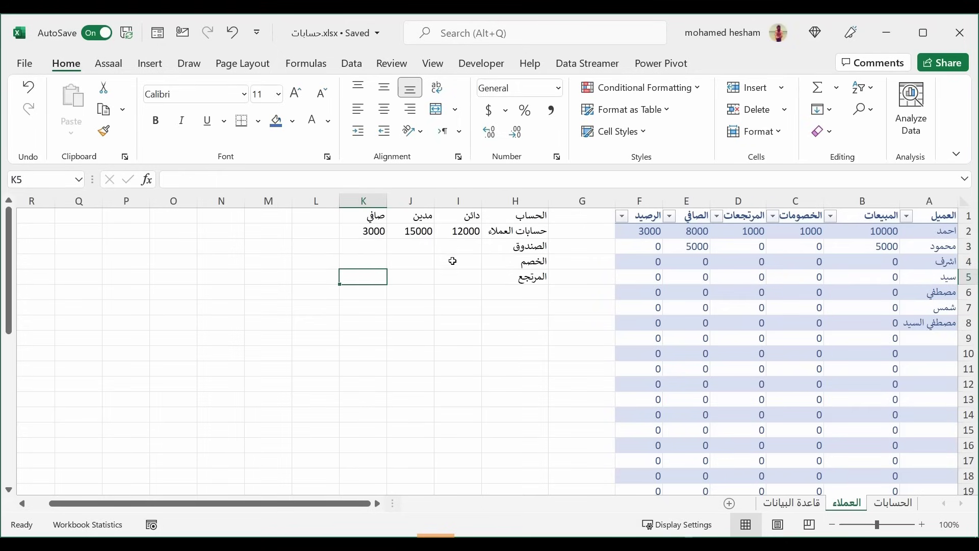
{"action": "left_click", "coordinate": [453, 260]}
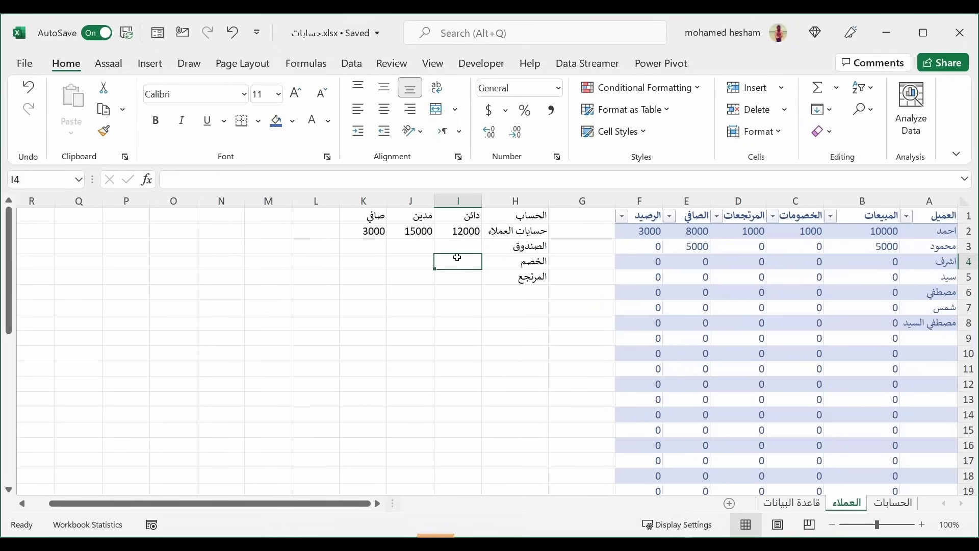
{"action": "left_click", "coordinate": [459, 275]}
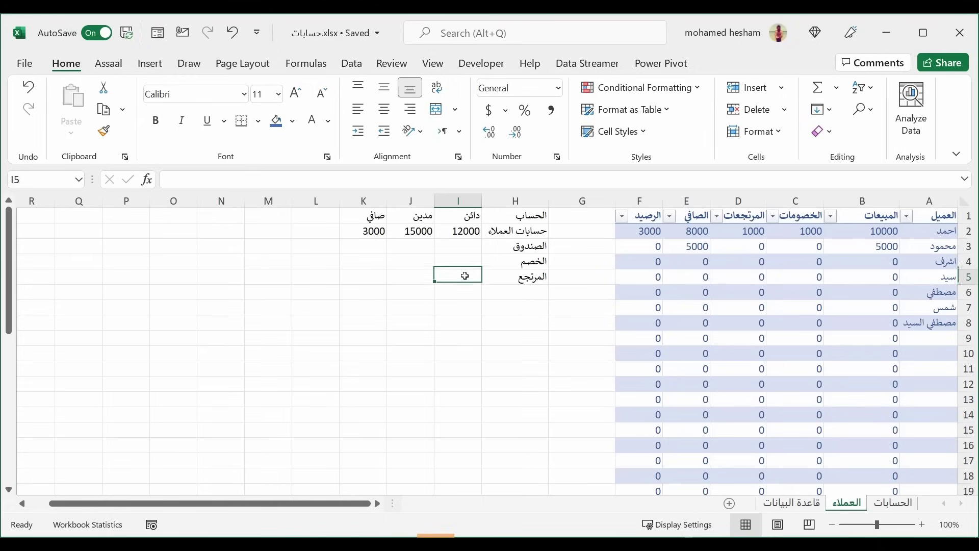
{"action": "left_click", "coordinate": [475, 246]}
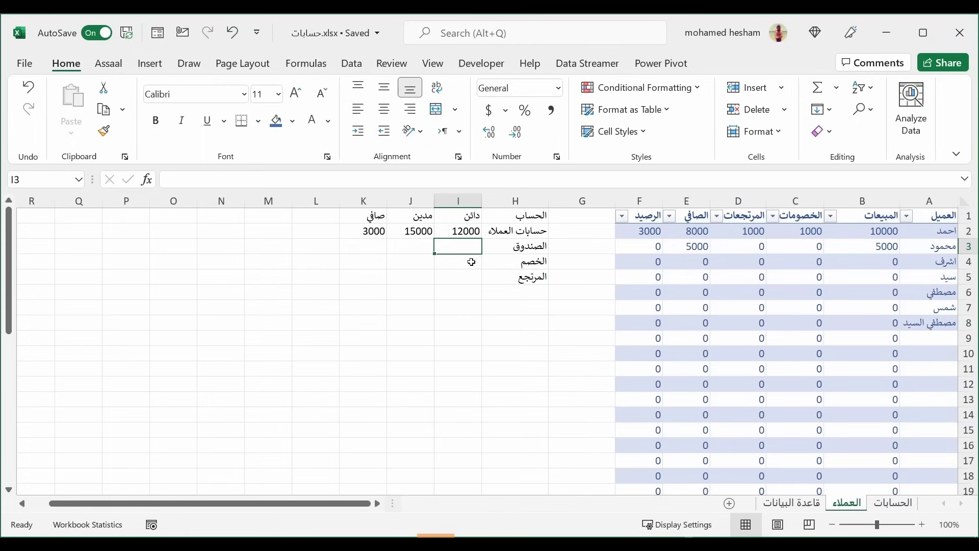
Enter =SUMIFS(القيود[مدين],القيود[الحساب],'قاعدة البيانات'!B7) in J3 for الصندوق's debit.
{"action": "type", "text": "="}
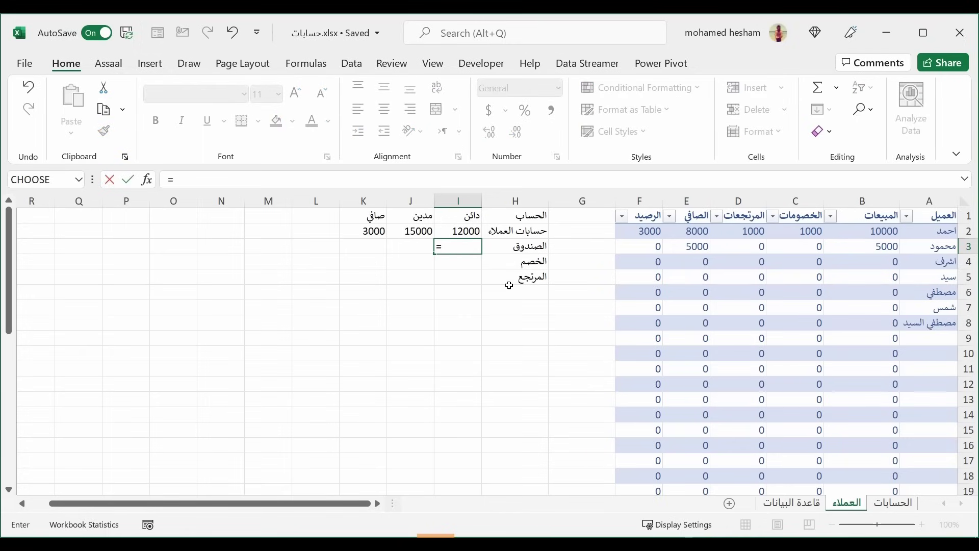
{"action": "type", "text": "sumifs("}
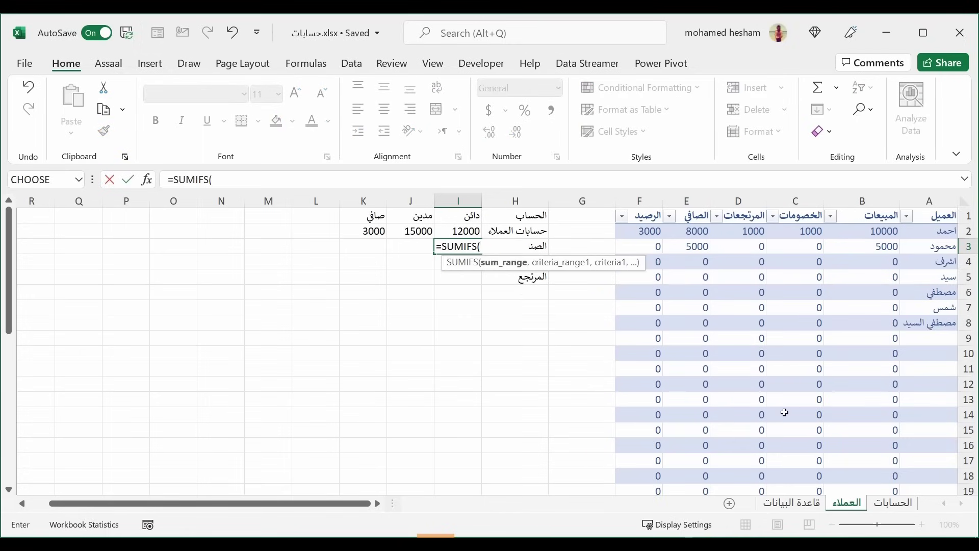
{"action": "left_click", "coordinate": [892, 503]}
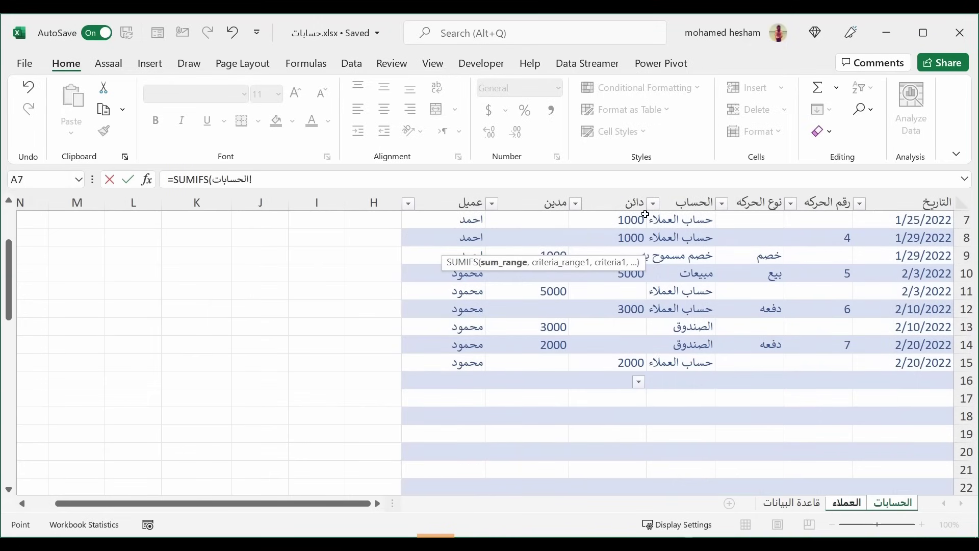
{"action": "scroll", "coordinate": [751, 280], "scroll_direction": "up", "scroll_amount": 2}
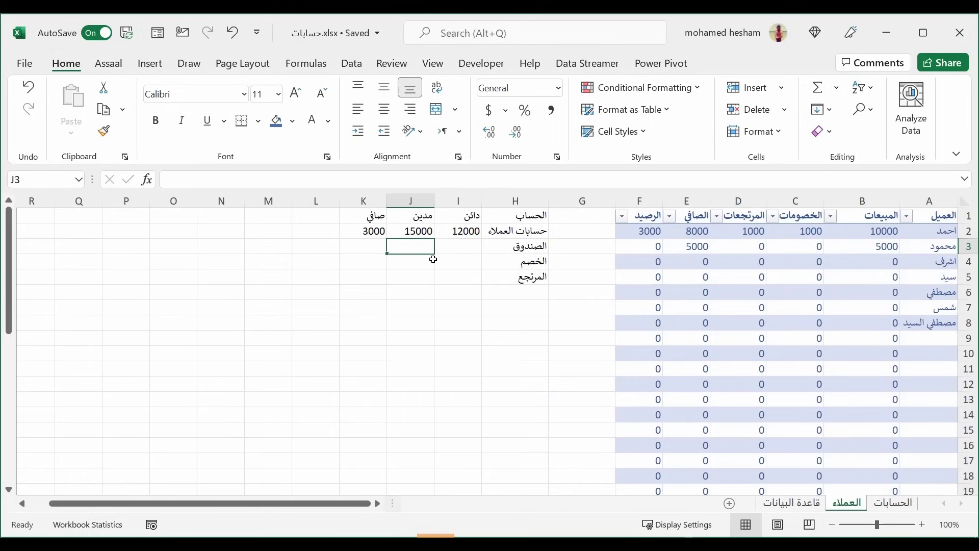
{"action": "type", "text": "=sum"}
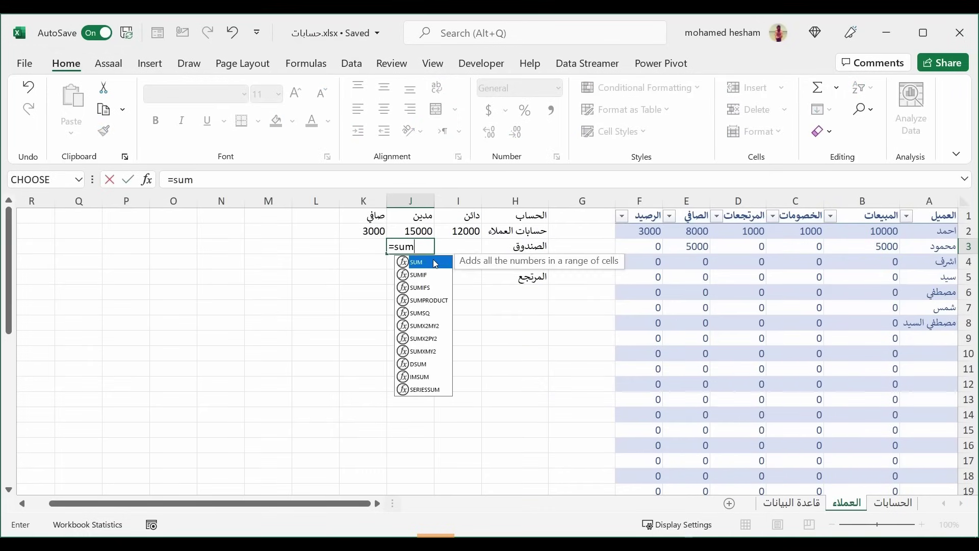
{"action": "type", "text": "ifs"}
{"action": "key", "text": "Tab"}
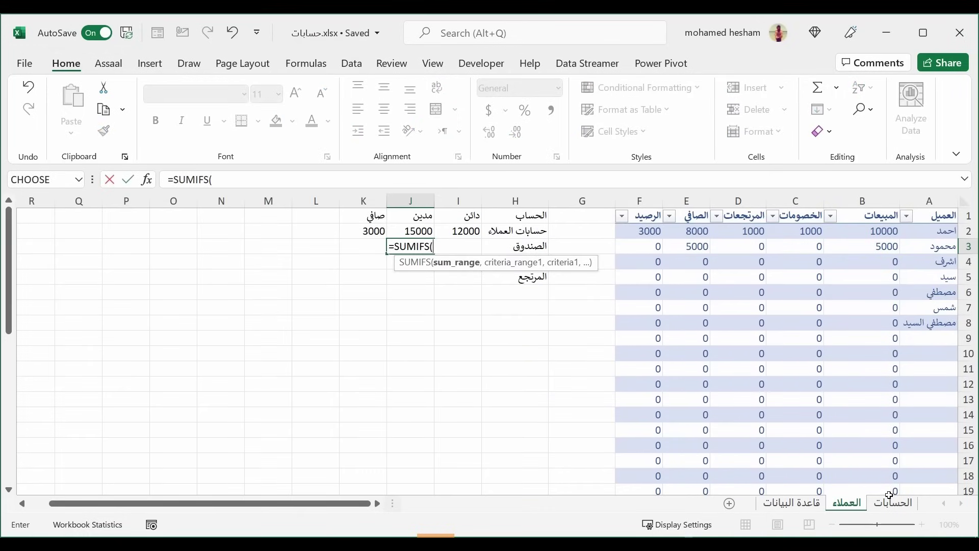
{"action": "left_click", "coordinate": [889, 503]}
{"action": "left_click", "coordinate": [539, 215]}
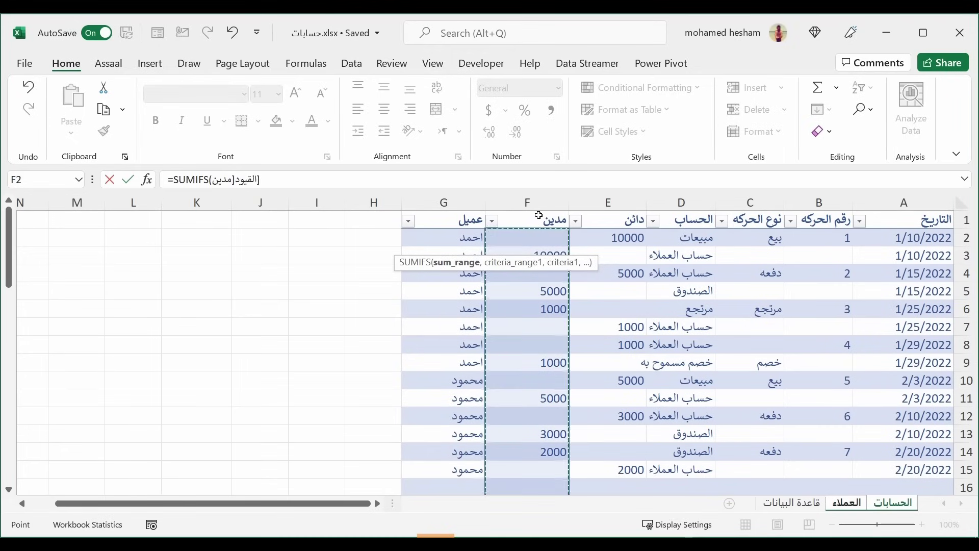
{"action": "type", "text": ","}
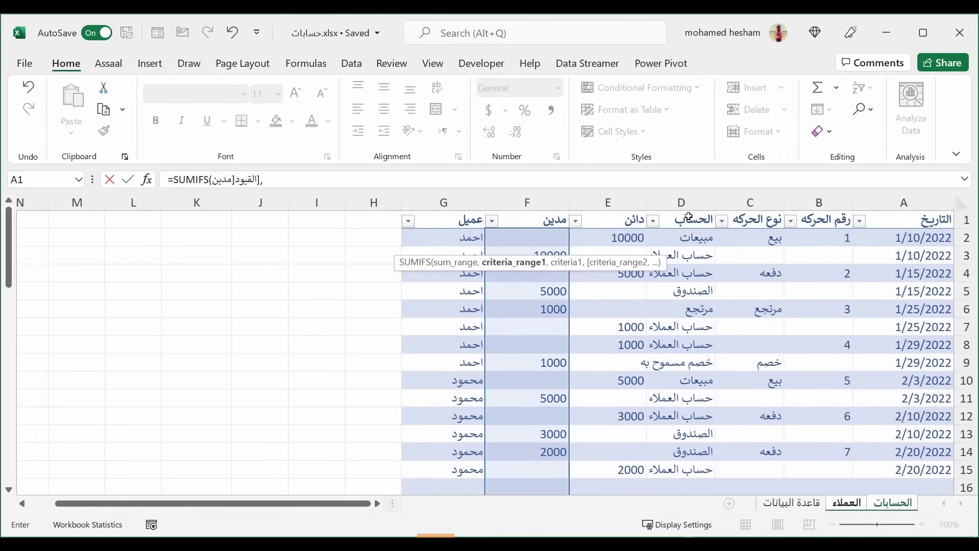
{"action": "left_click", "coordinate": [693, 210]}
{"action": "type", "text": ","}
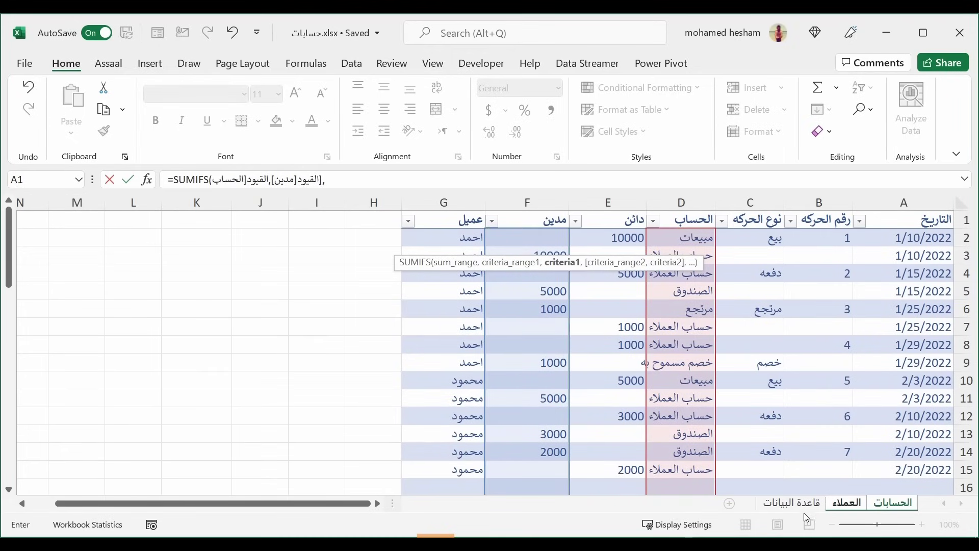
{"action": "left_click", "coordinate": [792, 503]}
{"action": "left_click", "coordinate": [897, 306]}
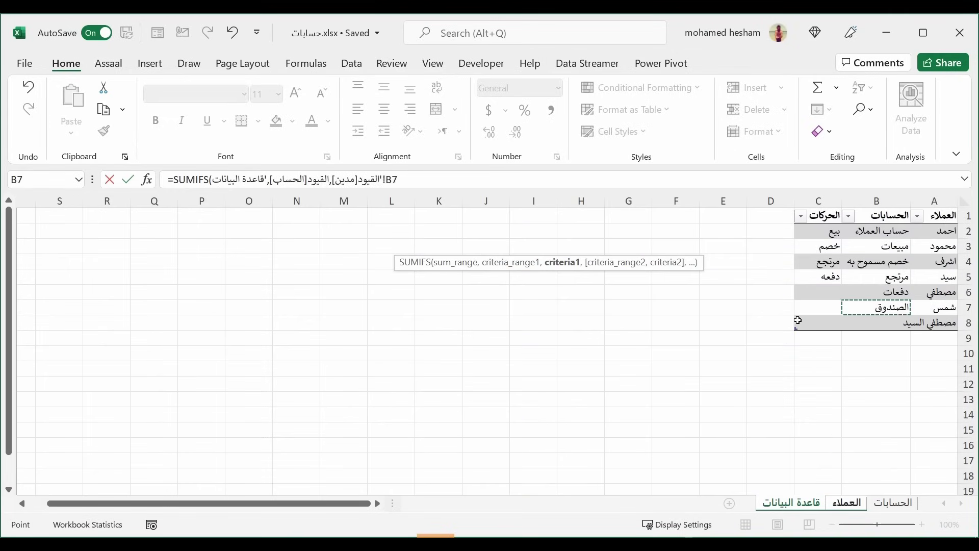
{"action": "key", "text": "Return"}
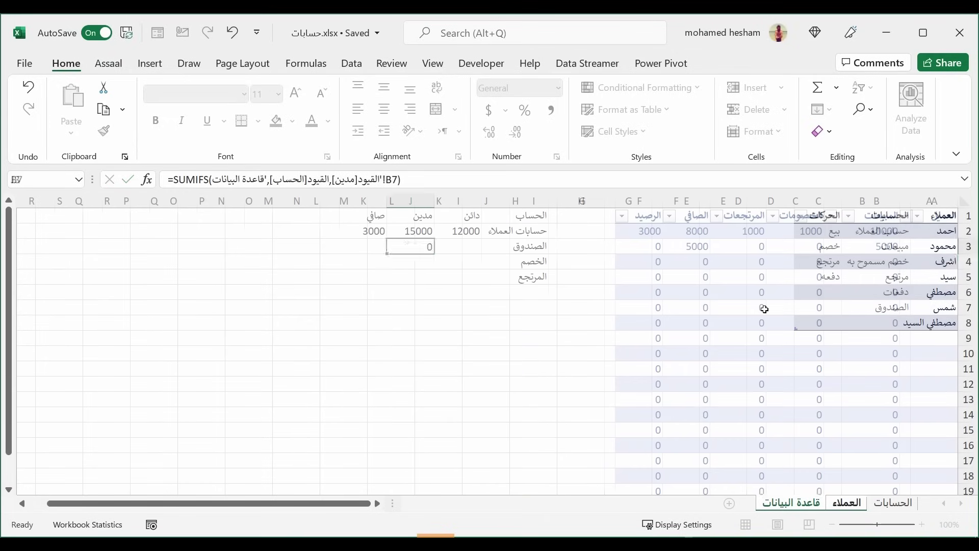
Enter the net formula =J3-I3 in K3.
{"action": "left_click", "coordinate": [408, 248]}
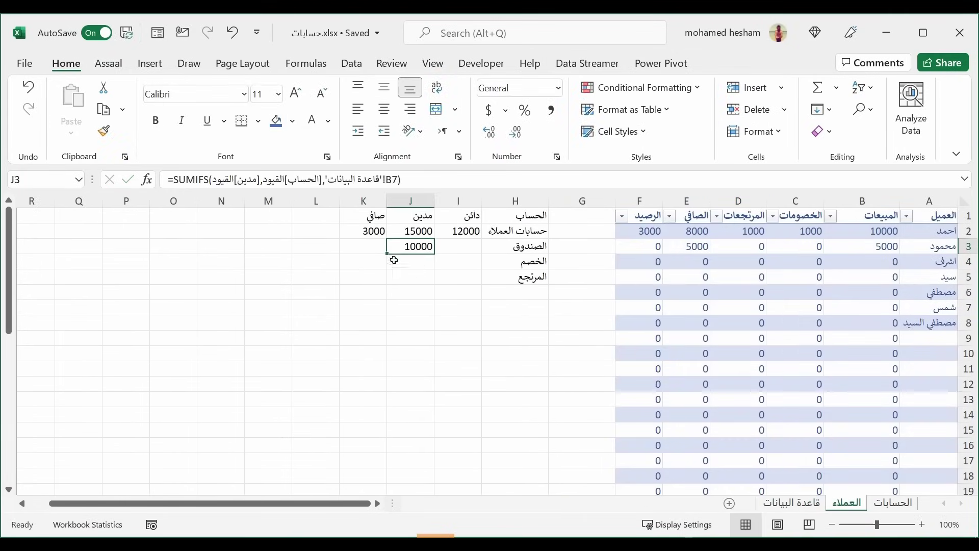
{"action": "left_click", "coordinate": [367, 248]}
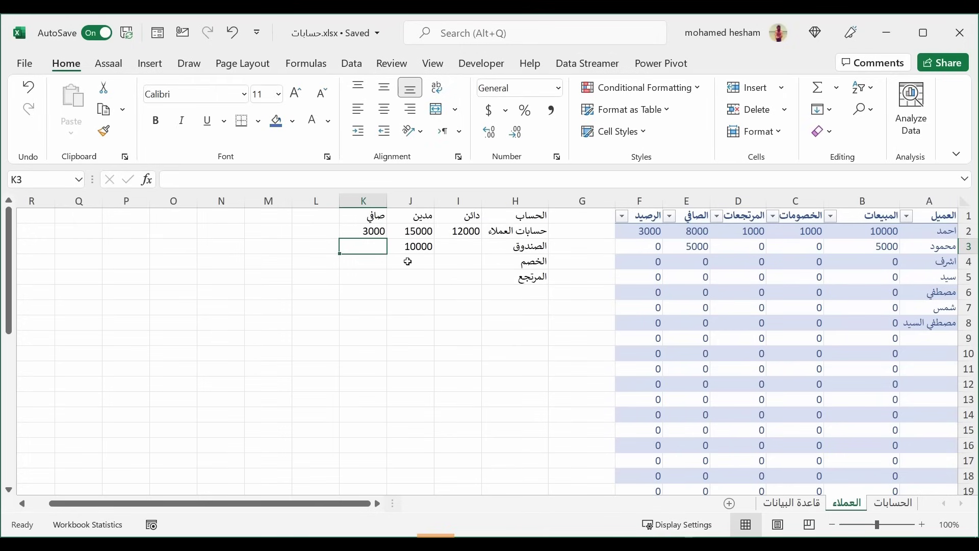
{"action": "type", "text": "="}
{"action": "key", "text": "Left"}
{"action": "type", "text": "-"}
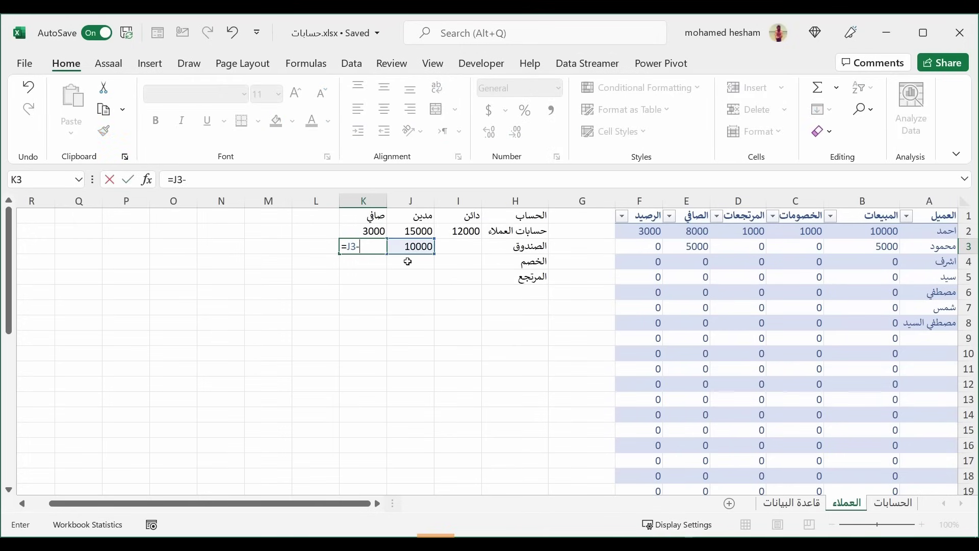
{"action": "key", "text": "Left"}
{"action": "key", "text": "Left"}
{"action": "key", "text": "Return"}
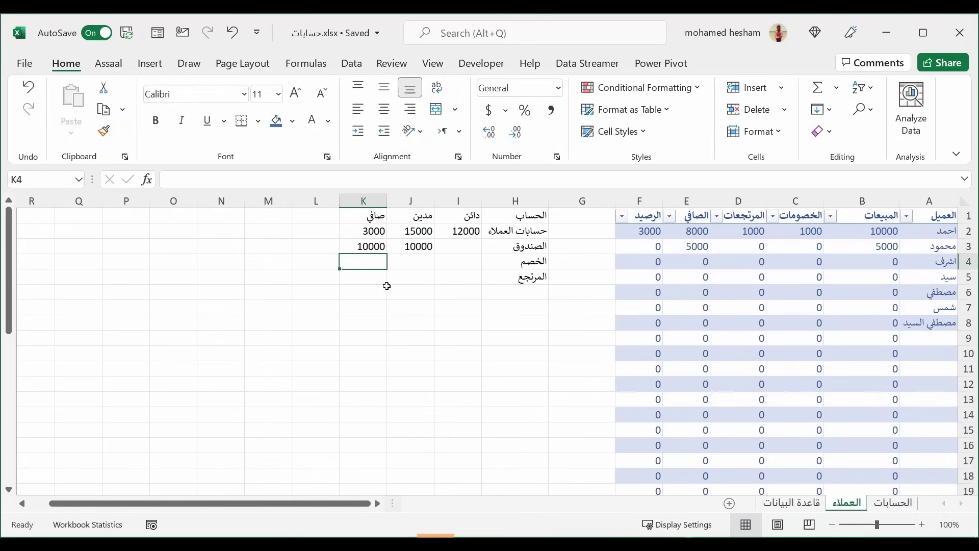
{"action": "left_click", "coordinate": [465, 248]}
{"action": "left_click", "coordinate": [385, 246]}
{"action": "left_click", "coordinate": [458, 248]}
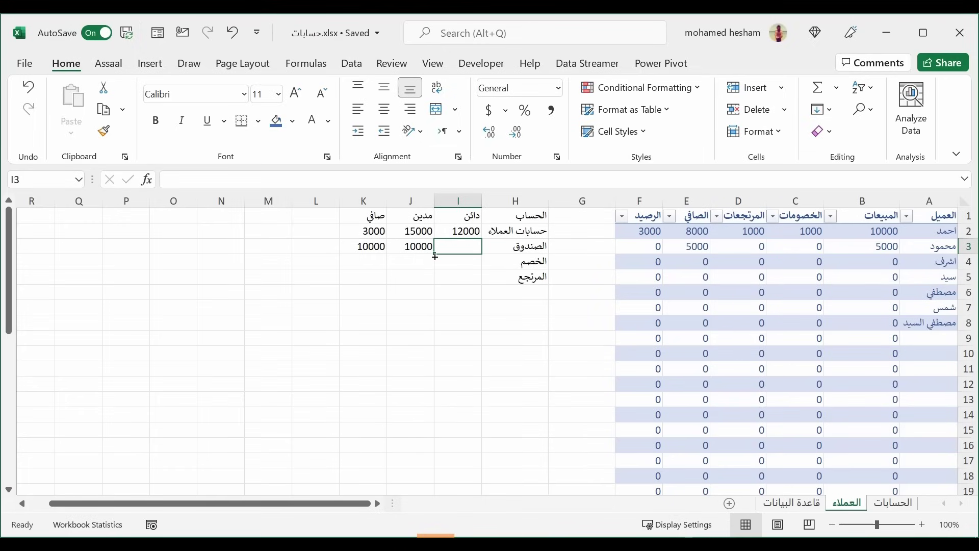
{"action": "left_click", "coordinate": [465, 264]}
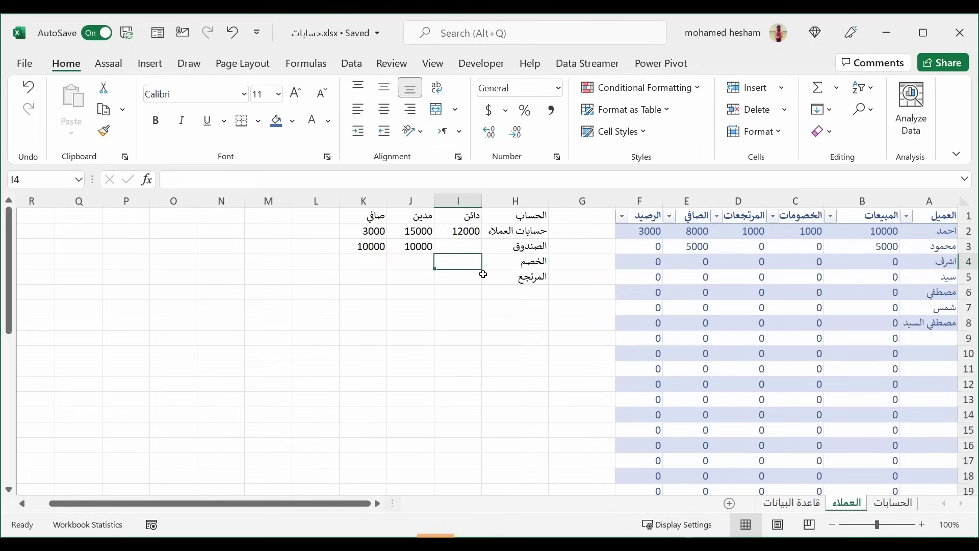
{"action": "left_click", "coordinate": [470, 282]}
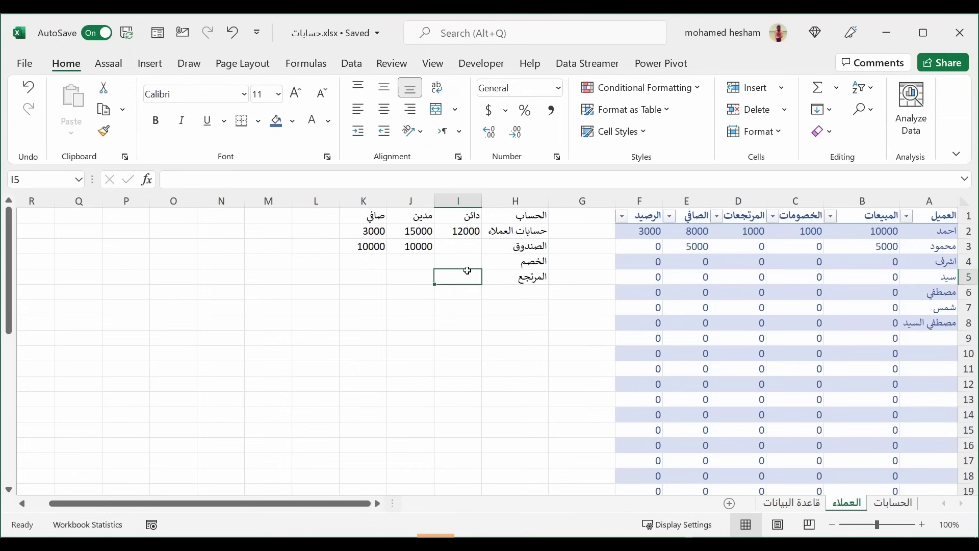
{"action": "left_click", "coordinate": [459, 261]}
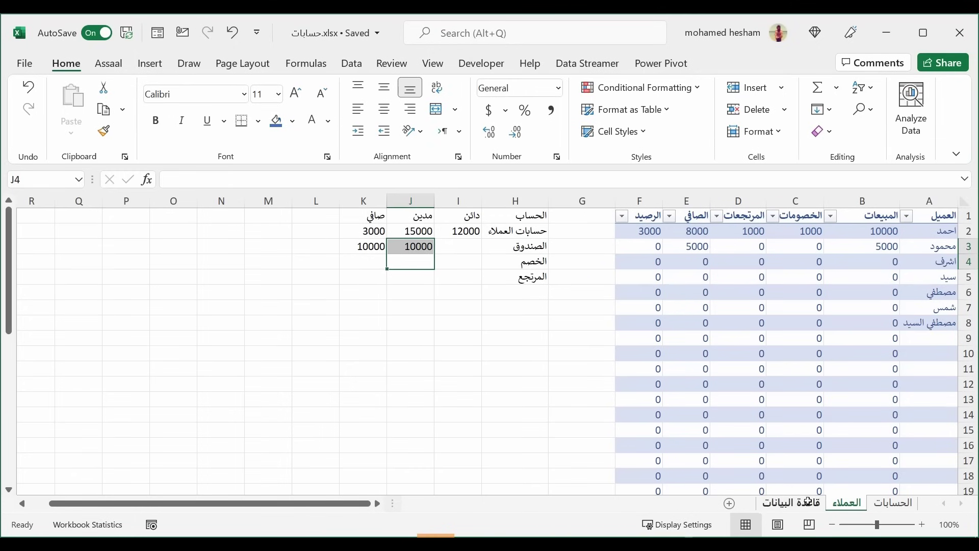
{"action": "left_click", "coordinate": [891, 504]}
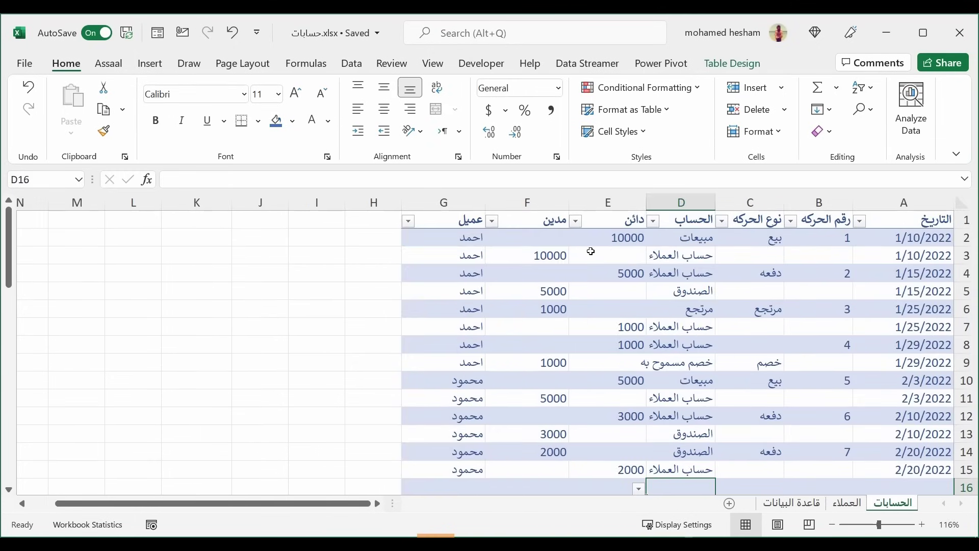
{"action": "left_click", "coordinate": [766, 362]}
{"action": "left_click", "coordinate": [683, 362]}
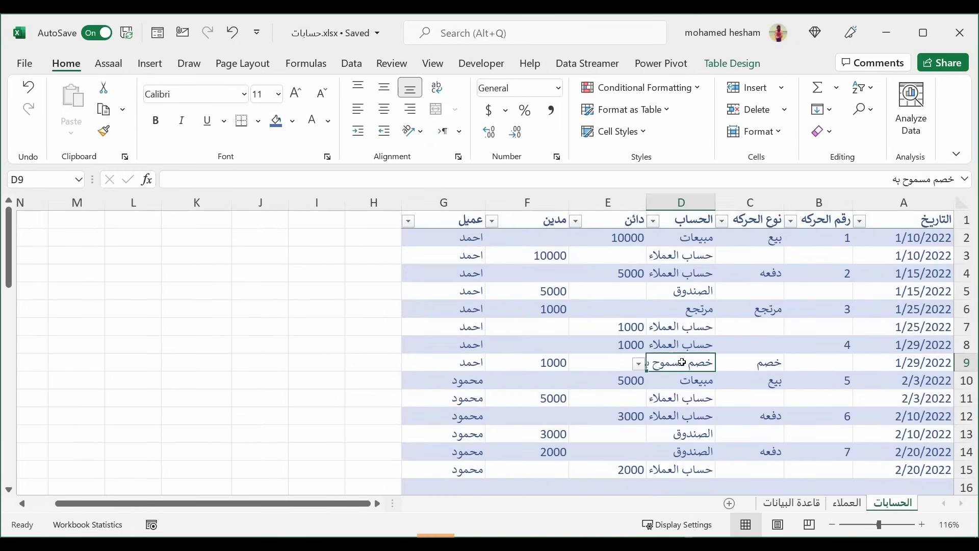
{"action": "scroll", "coordinate": [705, 409], "scroll_direction": "down", "scroll_amount": 1}
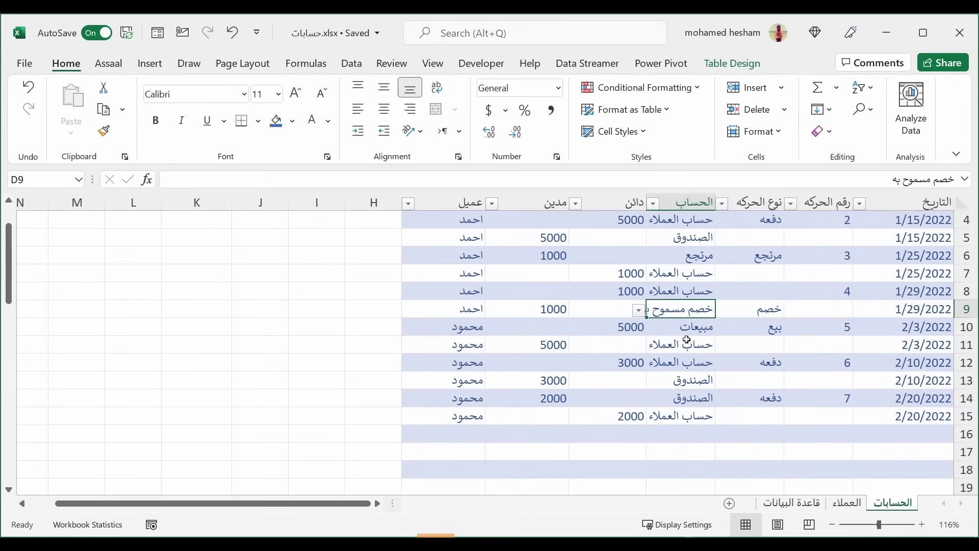
{"action": "scroll", "coordinate": [673, 334], "scroll_direction": "up", "scroll_amount": 1}
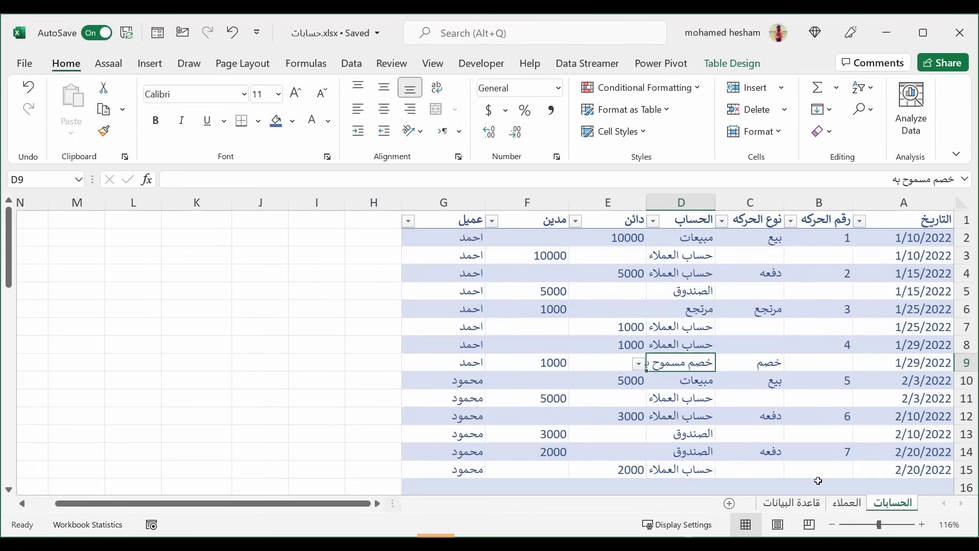
{"action": "left_click", "coordinate": [847, 502]}
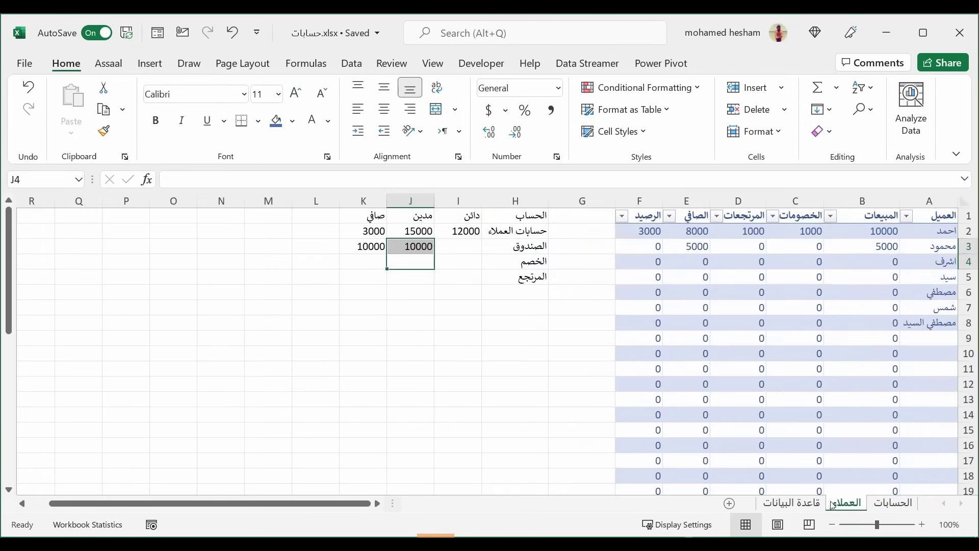
Enter =SUMIFS(القيود[دائن],القيود[الحساب],'قاعدة البيانات'!B7) in I3 for الصندوق's credit.
{"action": "left_click", "coordinate": [462, 252]}
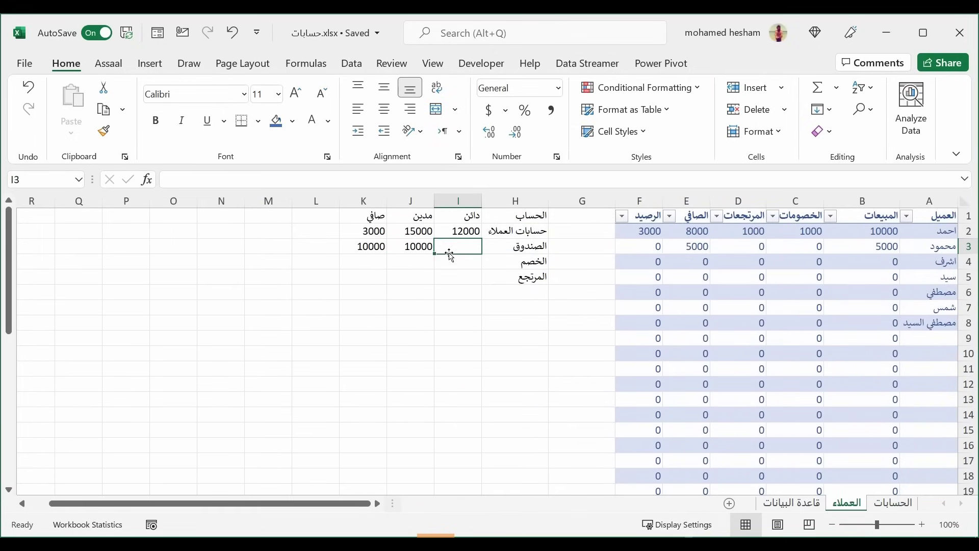
{"action": "type", "text": "=sum"}
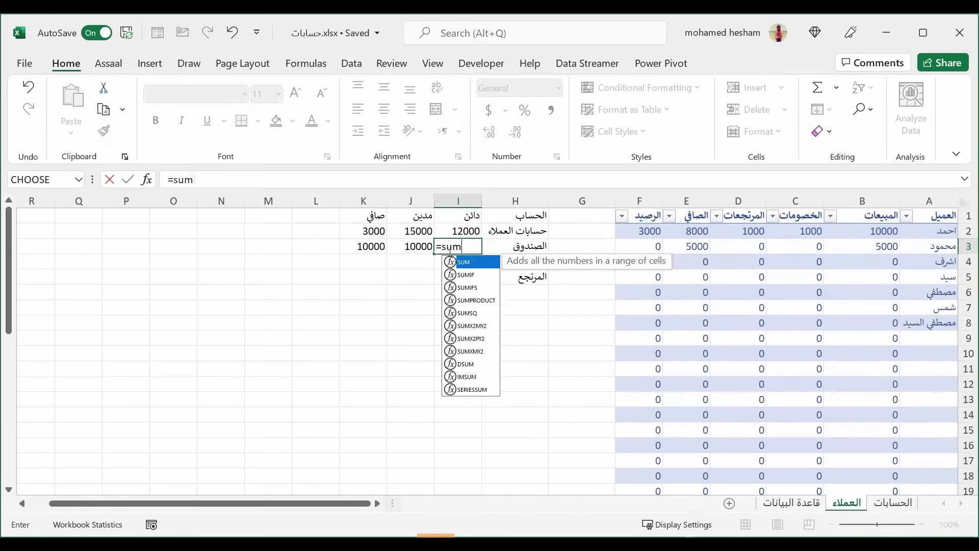
{"action": "type", "text": "ifs"}
{"action": "key", "text": "Tab"}
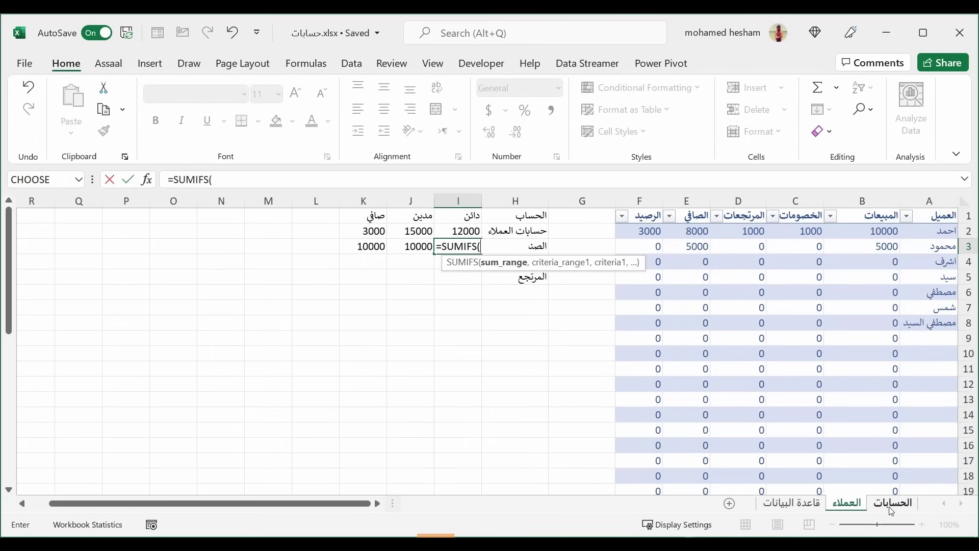
{"action": "left_click", "coordinate": [891, 507]}
{"action": "left_click", "coordinate": [605, 212]}
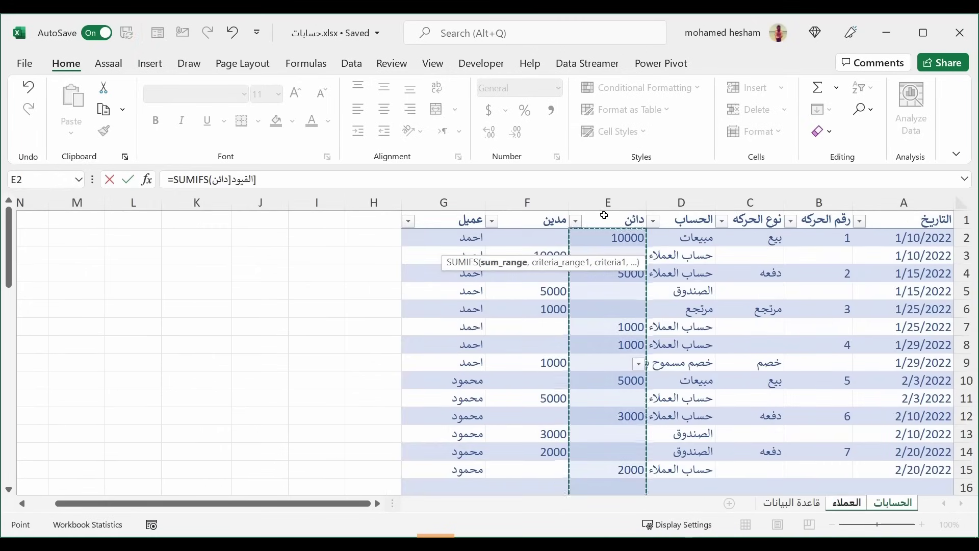
{"action": "type", "text": ","}
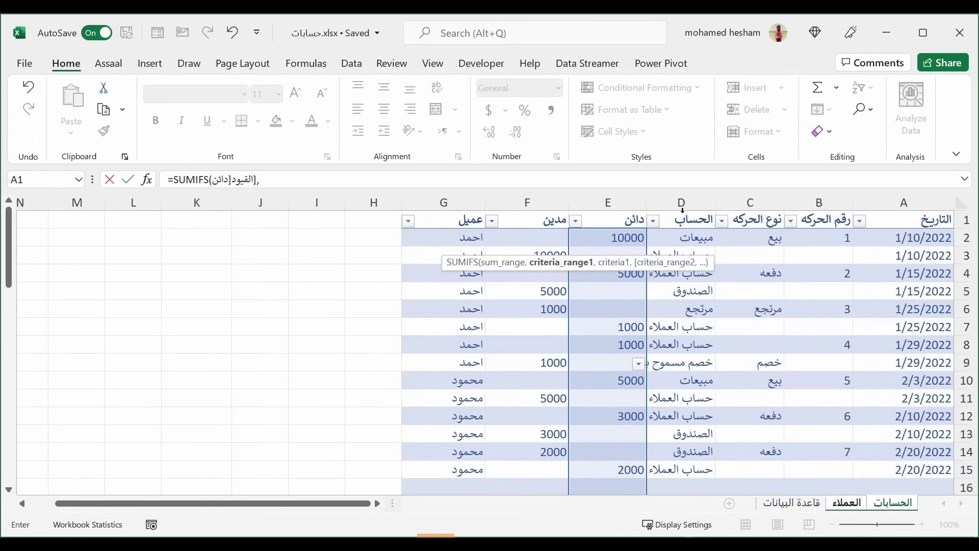
{"action": "left_click", "coordinate": [683, 210]}
{"action": "type", "text": ","}
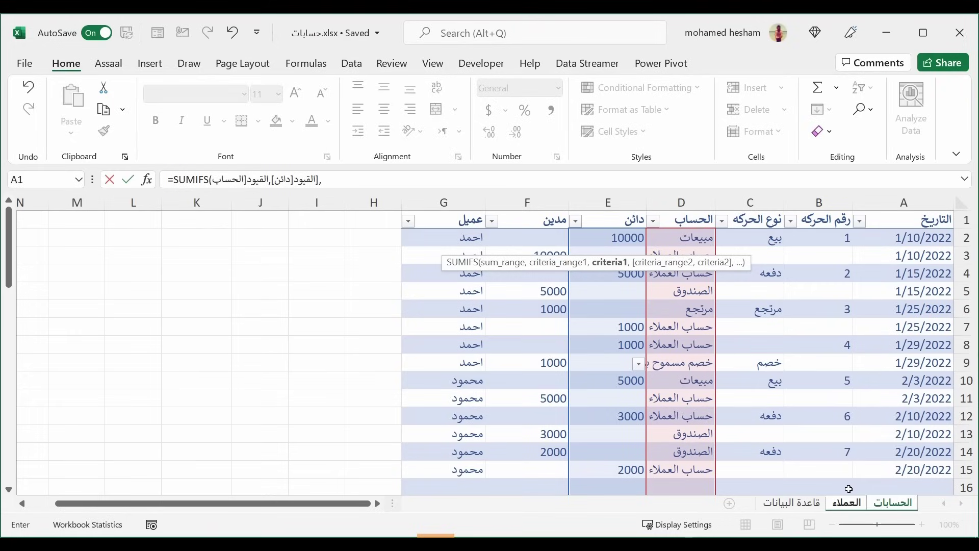
{"action": "left_click", "coordinate": [791, 503]}
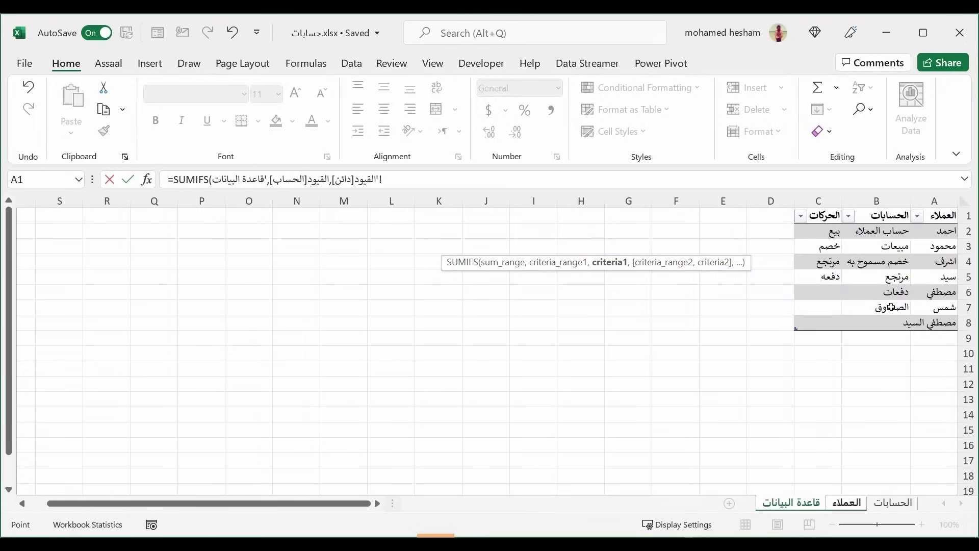
{"action": "left_click", "coordinate": [891, 307]}
{"action": "key", "text": "Return"}
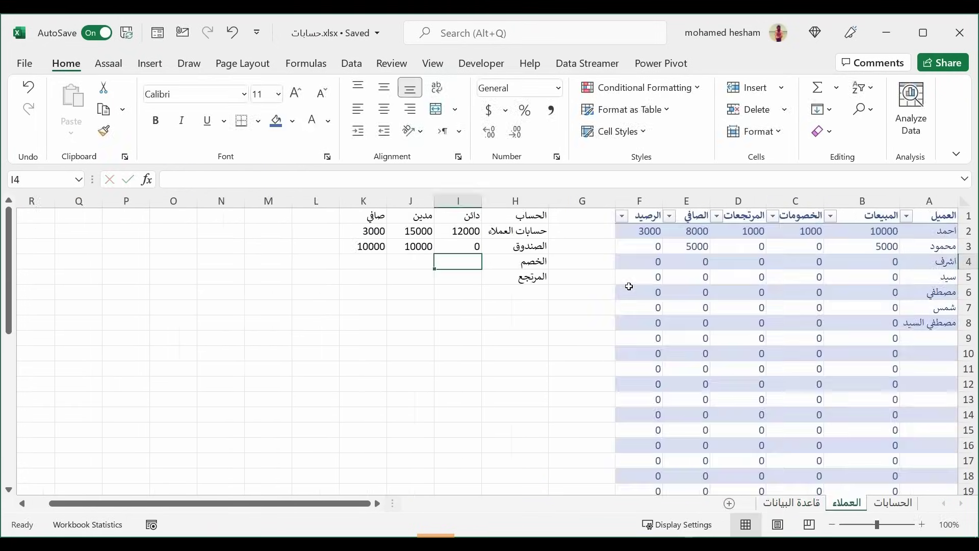
Review row 3's formulas and copy the I3 credit formula into I4.
{"action": "left_click", "coordinate": [463, 249]}
{"action": "left_click", "coordinate": [401, 250]}
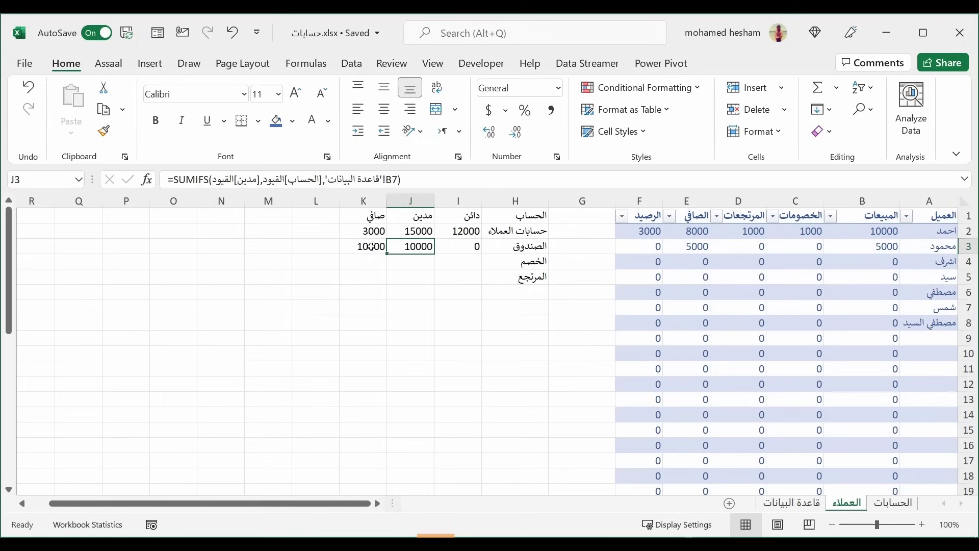
{"action": "left_click", "coordinate": [370, 246]}
{"action": "left_click", "coordinate": [470, 261]}
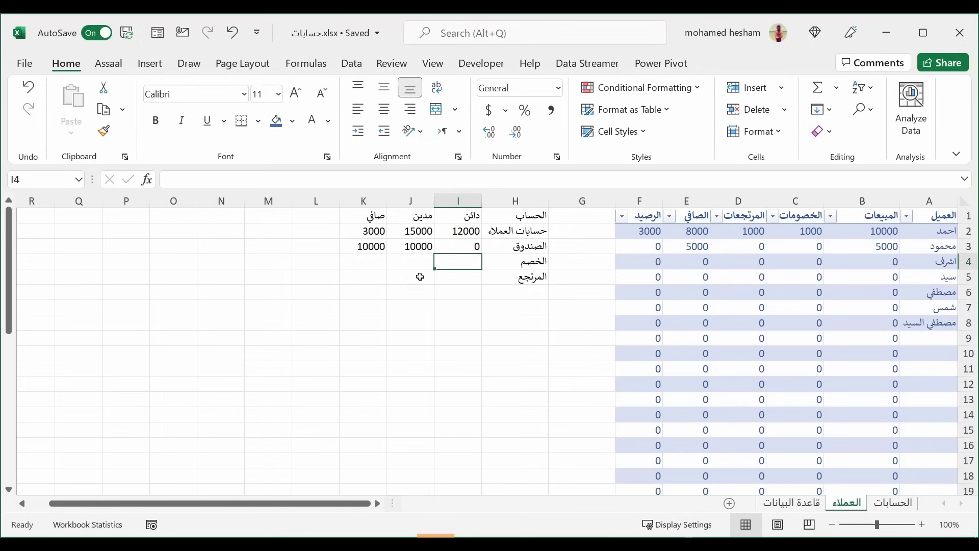
{"action": "left_click", "coordinate": [462, 247]}
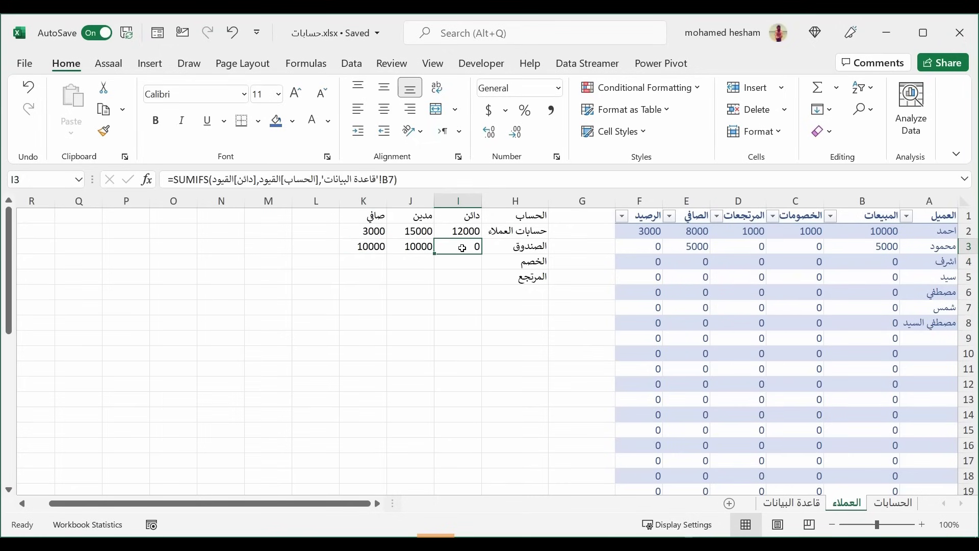
{"action": "key", "text": "ctrl+c"}
{"action": "left_click", "coordinate": [465, 262]}
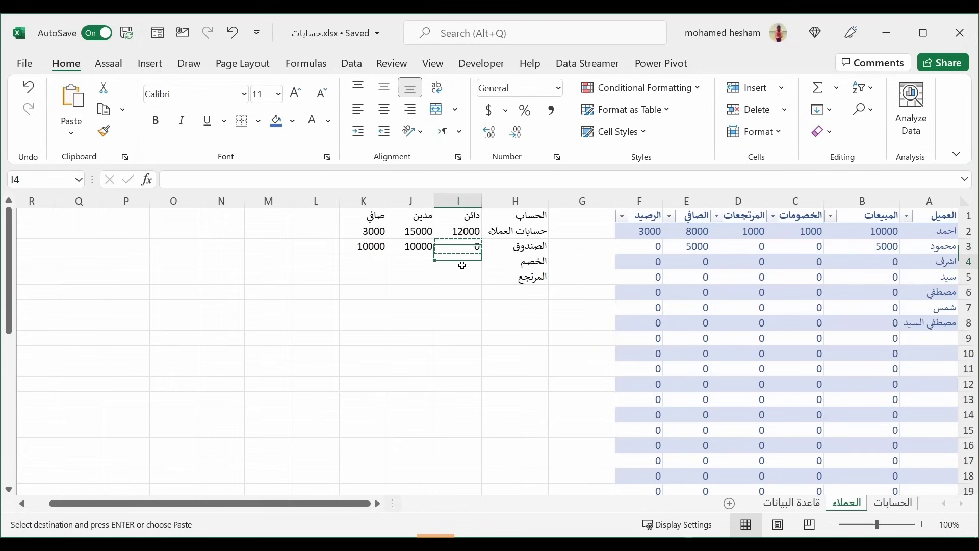
{"action": "key", "text": "ctrl+v"}
{"action": "key", "text": "Escape"}
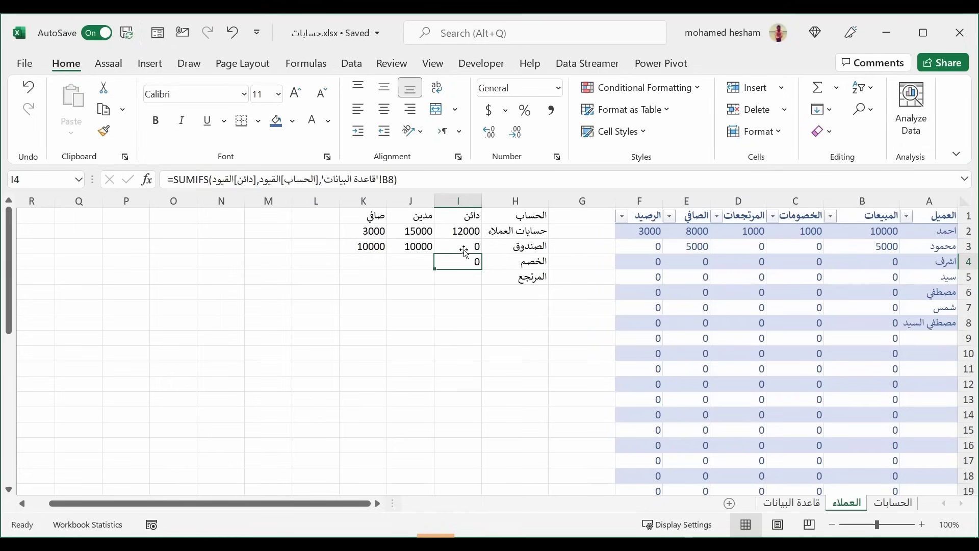
Correct the criterion reference in I4's credit formula for the الخصم account.
{"action": "left_click", "coordinate": [466, 243]}
{"action": "left_click", "coordinate": [465, 259]}
{"action": "left_click", "coordinate": [893, 503]}
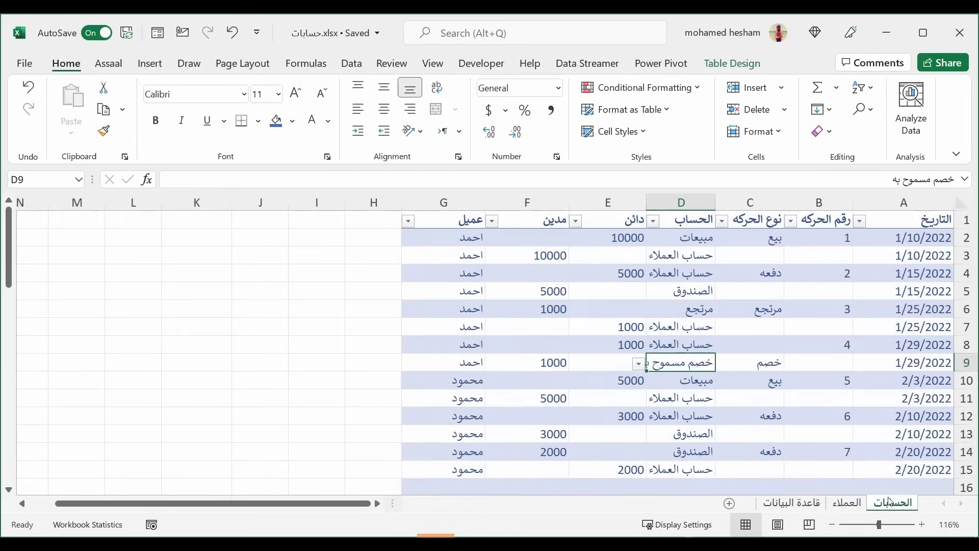
{"action": "left_click", "coordinate": [791, 503]}
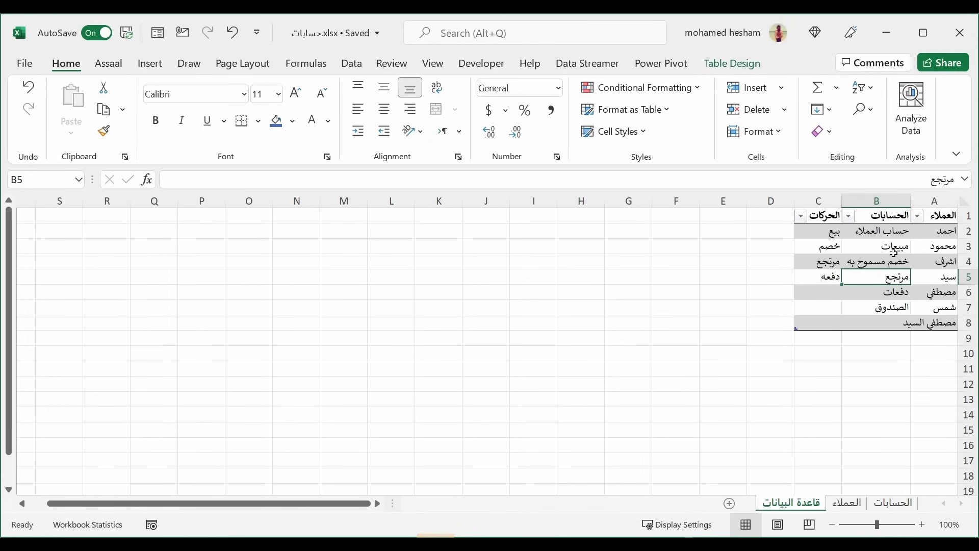
{"action": "left_click", "coordinate": [848, 502]}
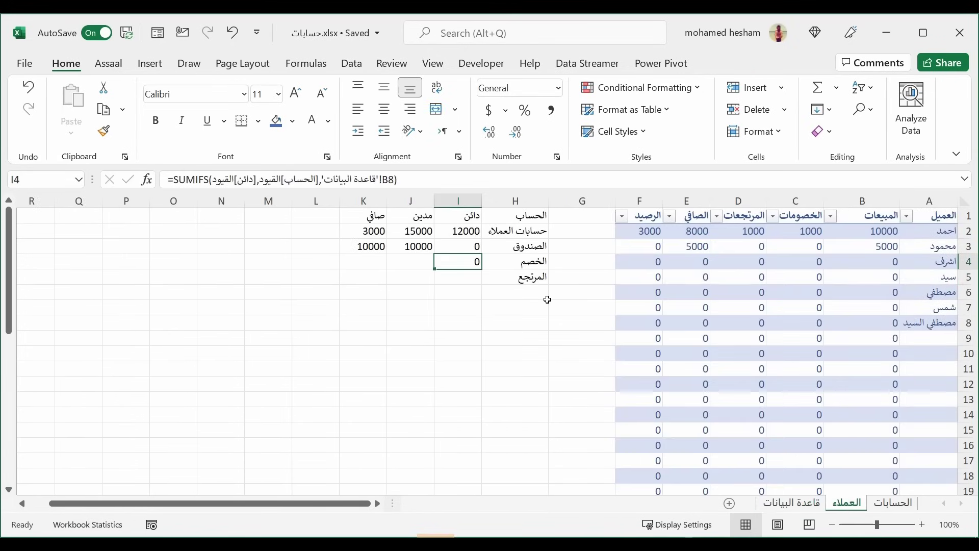
{"action": "key", "text": "F2"}
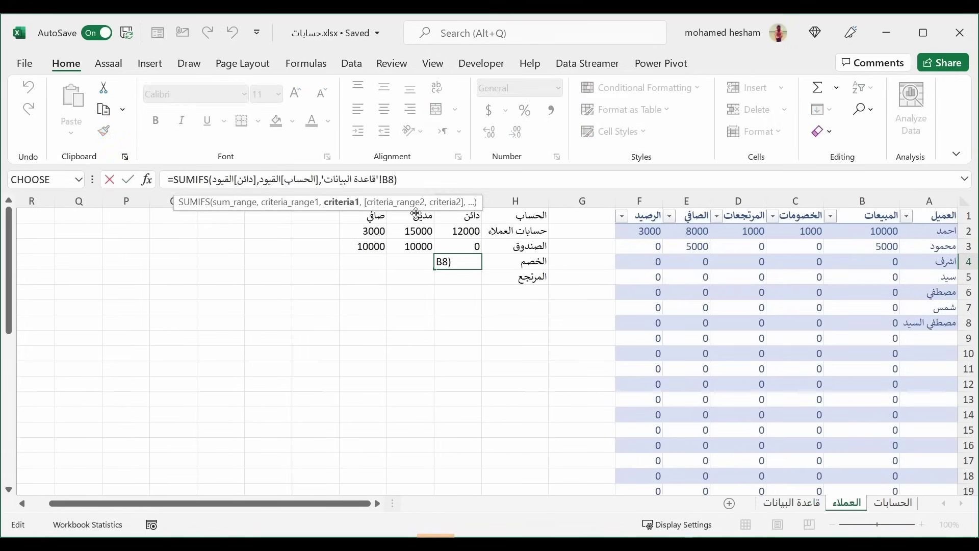
{"action": "key", "text": "Left"}
{"action": "key", "text": "BackSpace"}
{"action": "key", "text": "Return"}
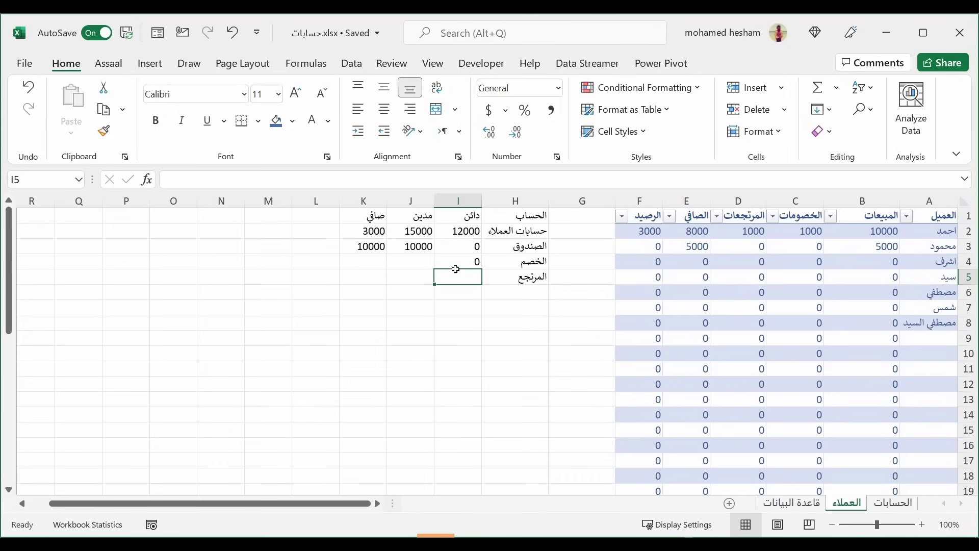
Copy I4's credit formula into I5 for the المرتجع account.
{"action": "left_click", "coordinate": [454, 262]}
{"action": "key", "text": "ctrl+c"}
{"action": "left_click", "coordinate": [467, 280]}
{"action": "key", "text": "Return"}
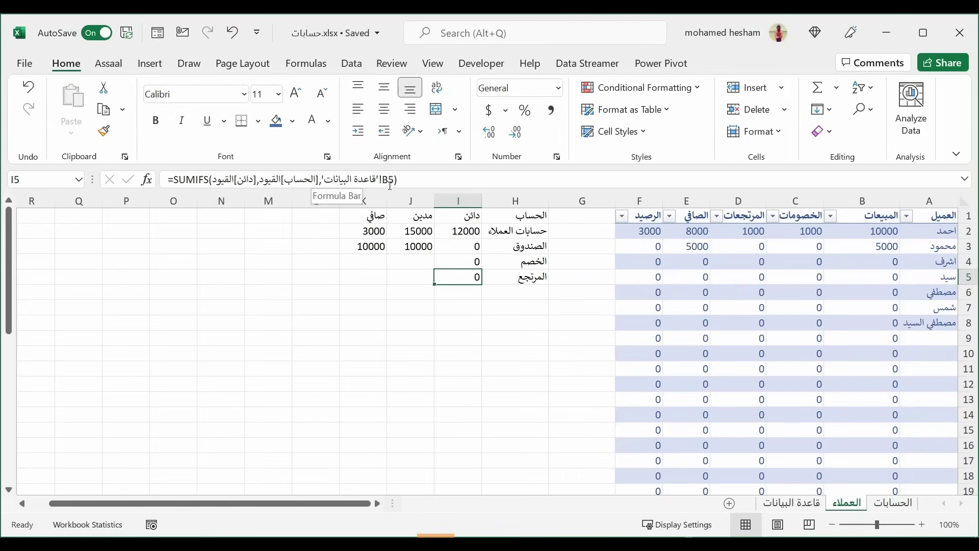
{"action": "left_click", "coordinate": [893, 503]}
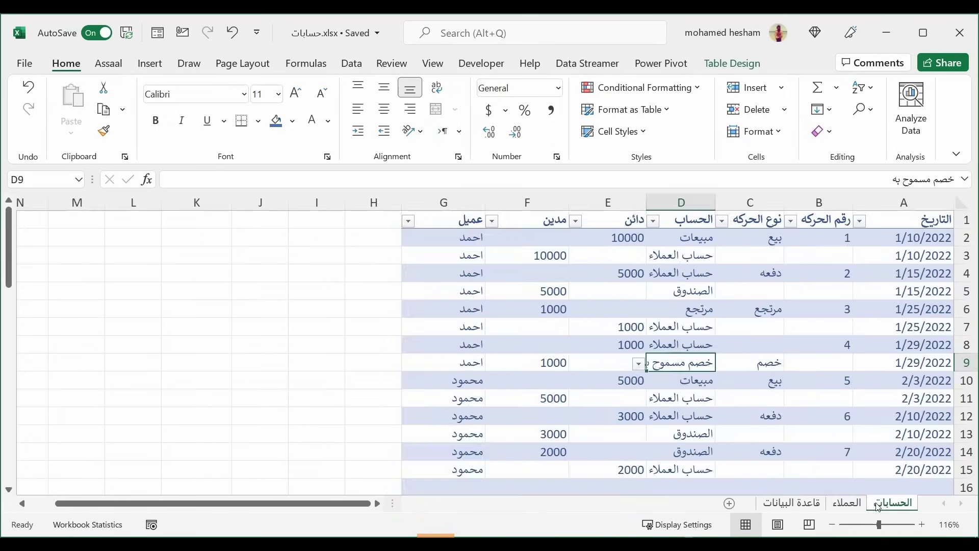
{"action": "left_click", "coordinate": [791, 503]}
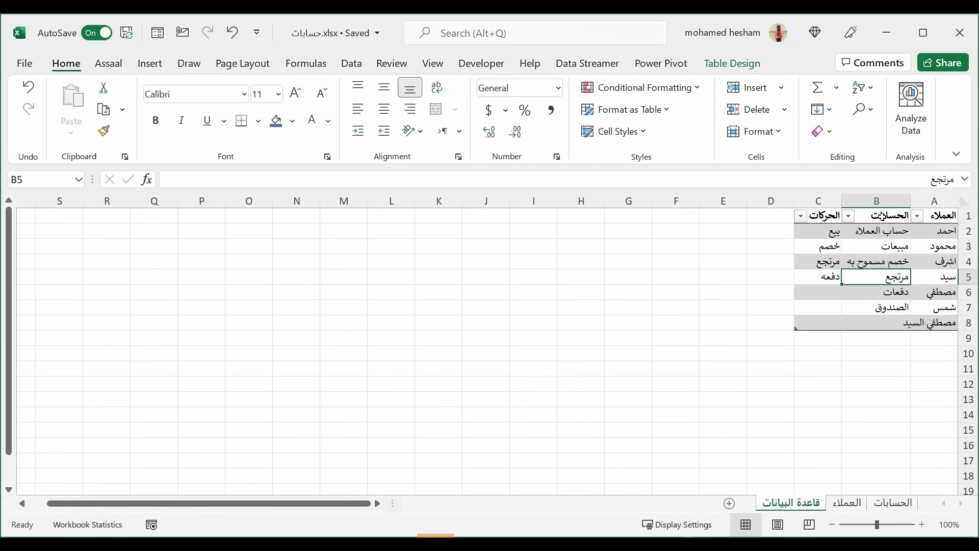
{"action": "left_click", "coordinate": [847, 502]}
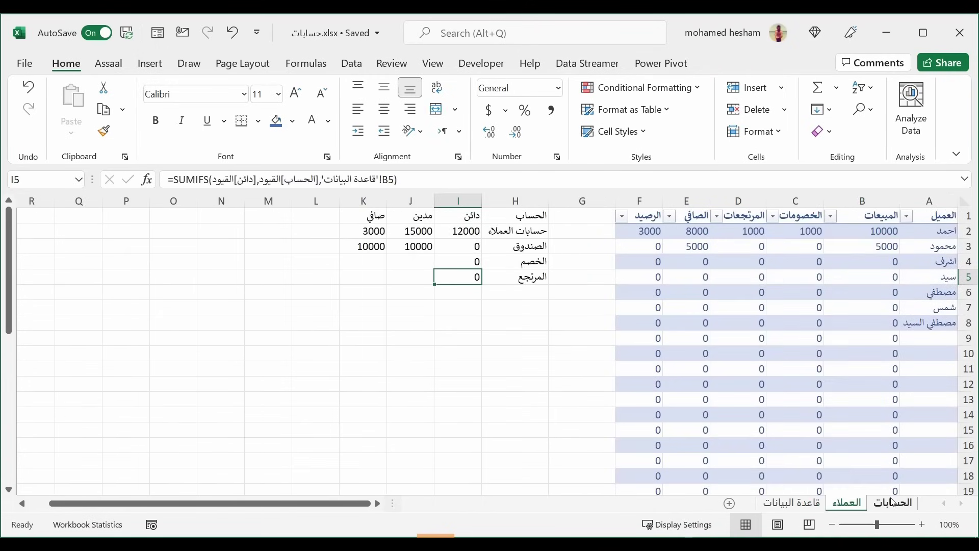
{"action": "left_click", "coordinate": [893, 502]}
{"action": "left_click", "coordinate": [846, 503]}
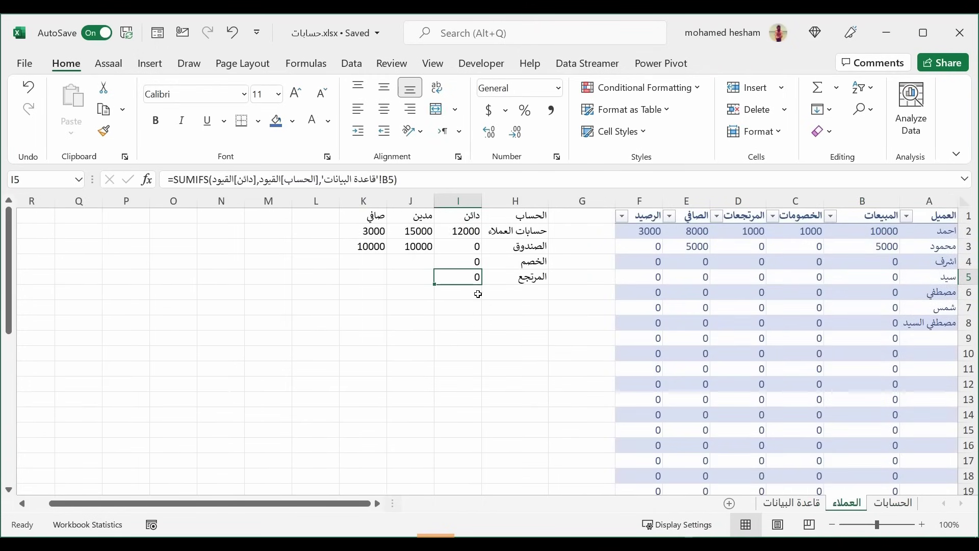
{"action": "left_click", "coordinate": [416, 247]}
Copy J3's debit SUMIFS formula into J4 and J5.
{"action": "key", "text": "ctrl+c"}
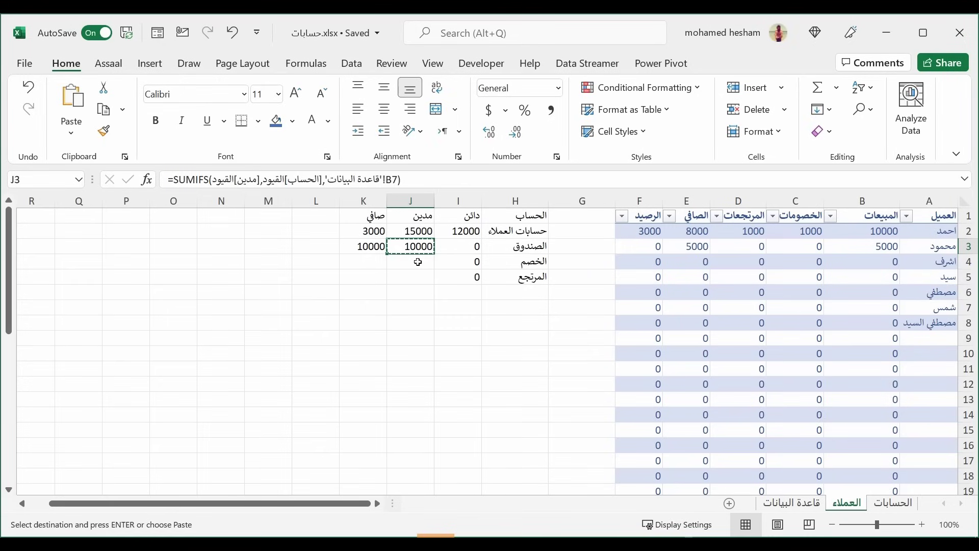
{"action": "left_click", "coordinate": [418, 262]}
{"action": "key", "text": "ctrl+v"}
{"action": "left_click", "coordinate": [421, 278]}
{"action": "key", "text": "ctrl+v"}
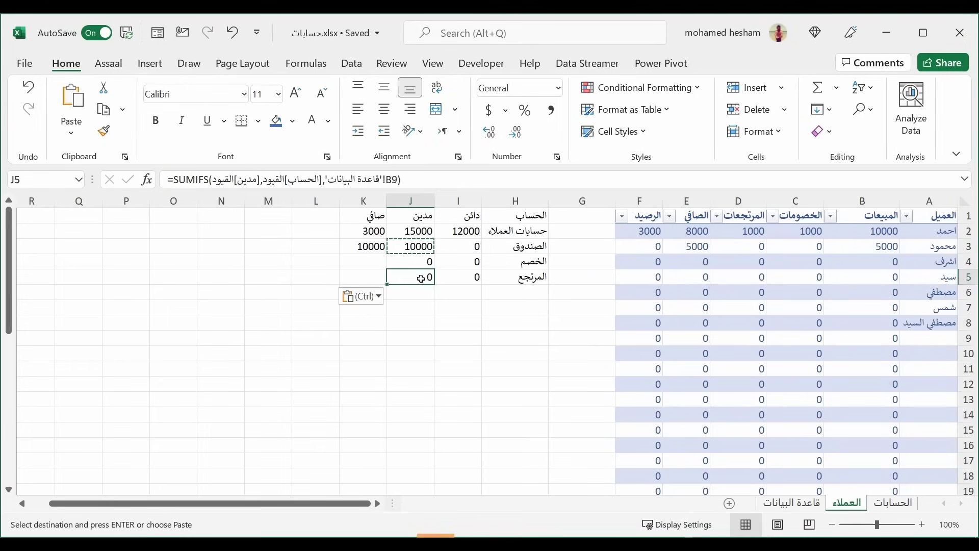
{"action": "key", "text": "Escape"}
Correct the criterion references in J4 and J5 to B4 and B5.
{"action": "left_click", "coordinate": [423, 260]}
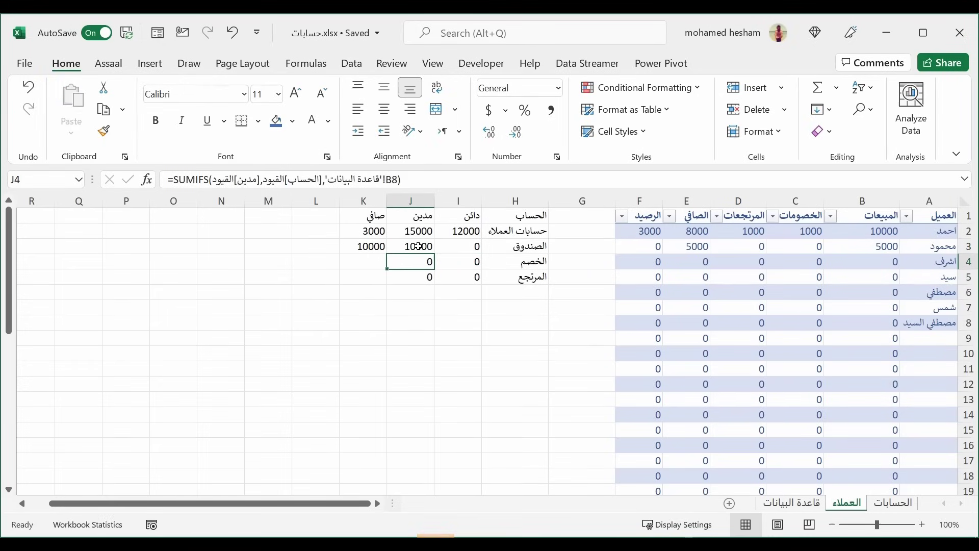
{"action": "left_click", "coordinate": [400, 180]}
{"action": "key", "text": "BackSpace"}
{"action": "type", "text": "4"}
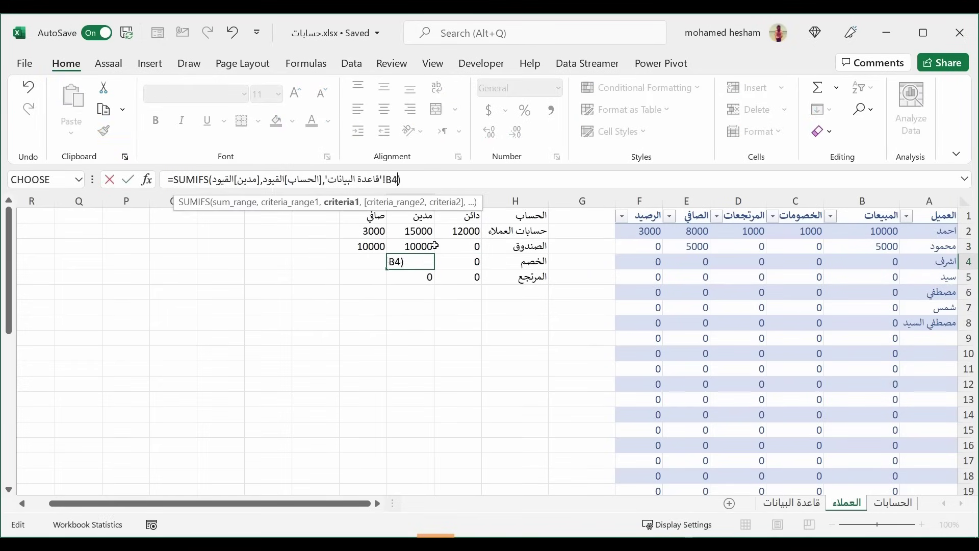
{"action": "key", "text": "Return"}
{"action": "left_click", "coordinate": [463, 275]}
{"action": "left_click", "coordinate": [418, 275]}
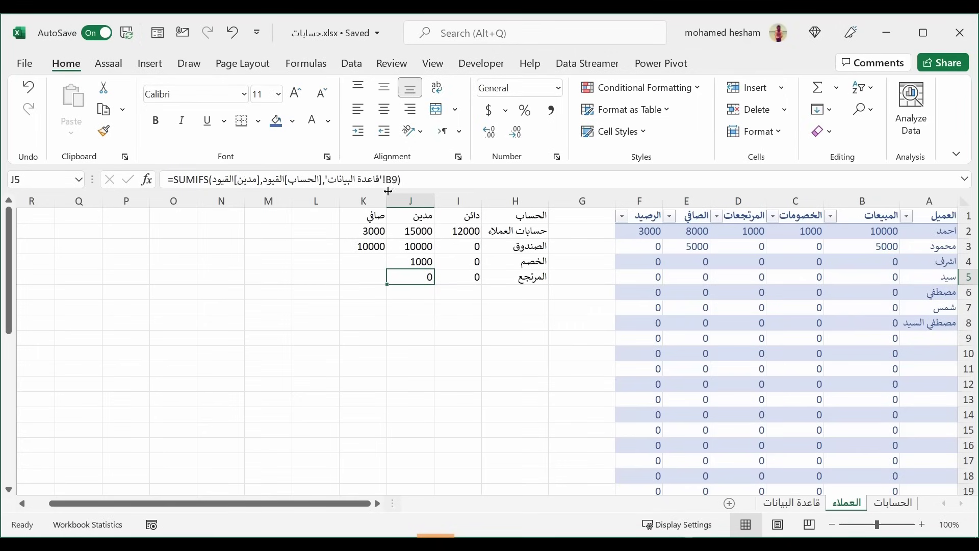
{"action": "left_click", "coordinate": [397, 179]}
{"action": "key", "text": "BackSpace"}
{"action": "type", "text": "5"}
{"action": "key", "text": "Return"}
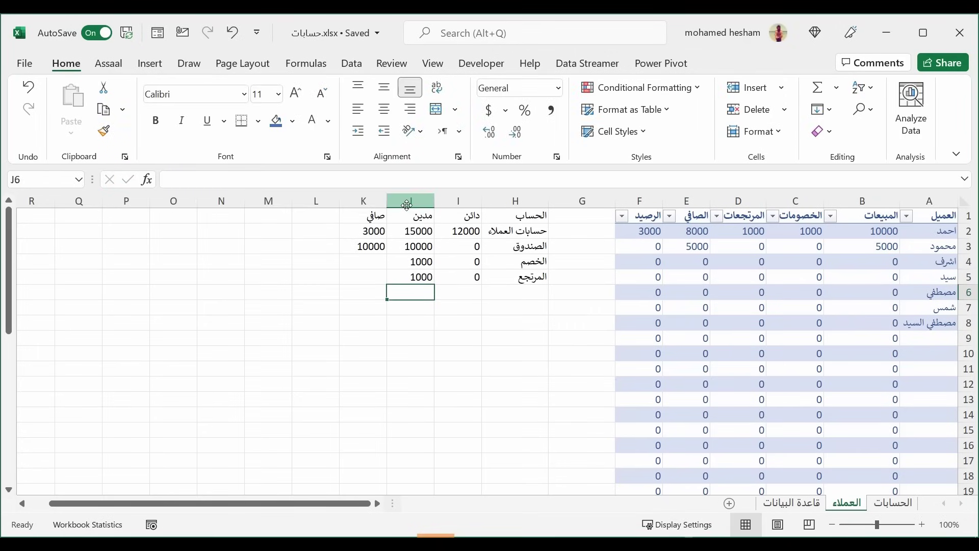
Fill K3's net formula =J3-I3 down to K5, check the formulas, and select H1:K5.
{"action": "left_click", "coordinate": [364, 250]}
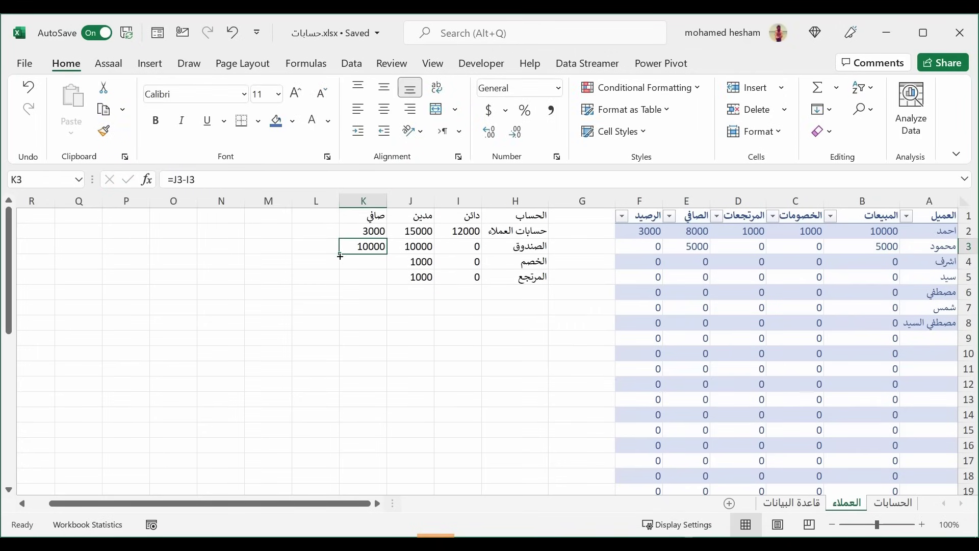
{"action": "left_click_drag", "start_coordinate": [340, 256], "coordinate": [340, 284]}
{"action": "left_click", "coordinate": [423, 339]}
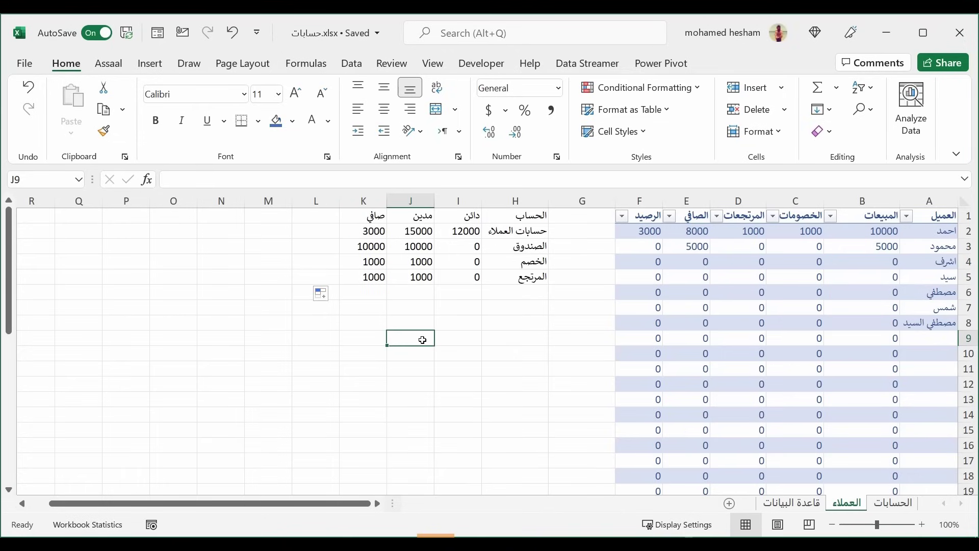
{"action": "left_click", "coordinate": [376, 258]}
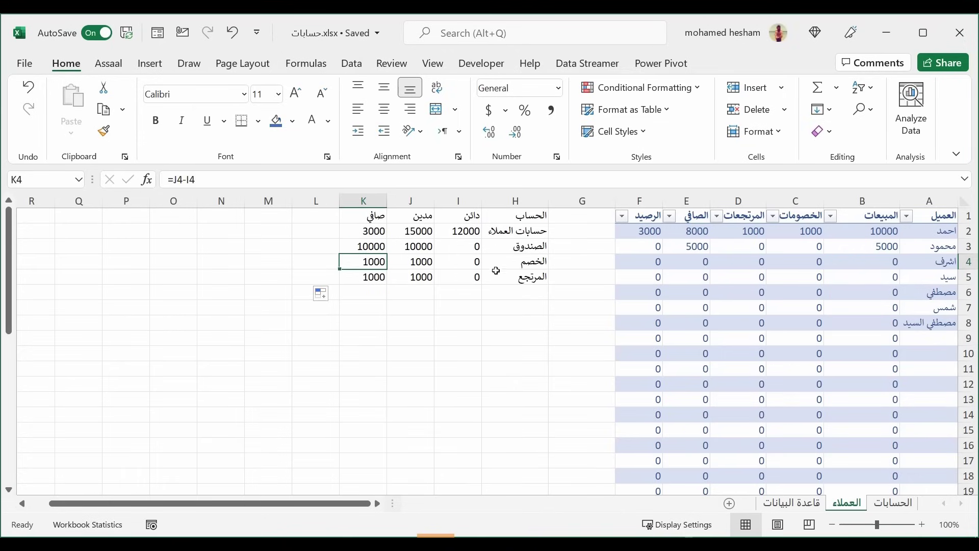
{"action": "left_click", "coordinate": [374, 275]}
{"action": "left_click", "coordinate": [373, 246]}
{"action": "left_click", "coordinate": [373, 234]}
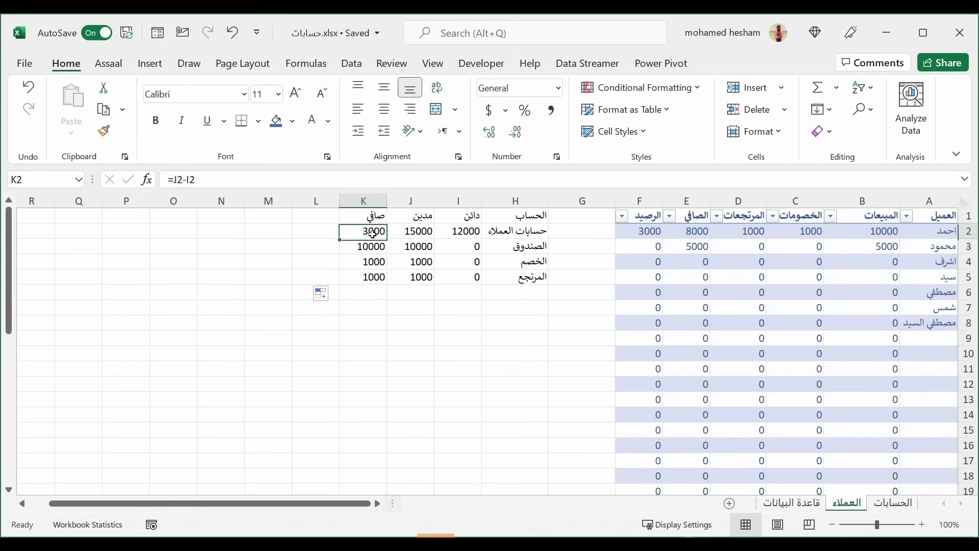
{"action": "left_click", "coordinate": [404, 305]}
{"action": "left_click", "coordinate": [468, 252]}
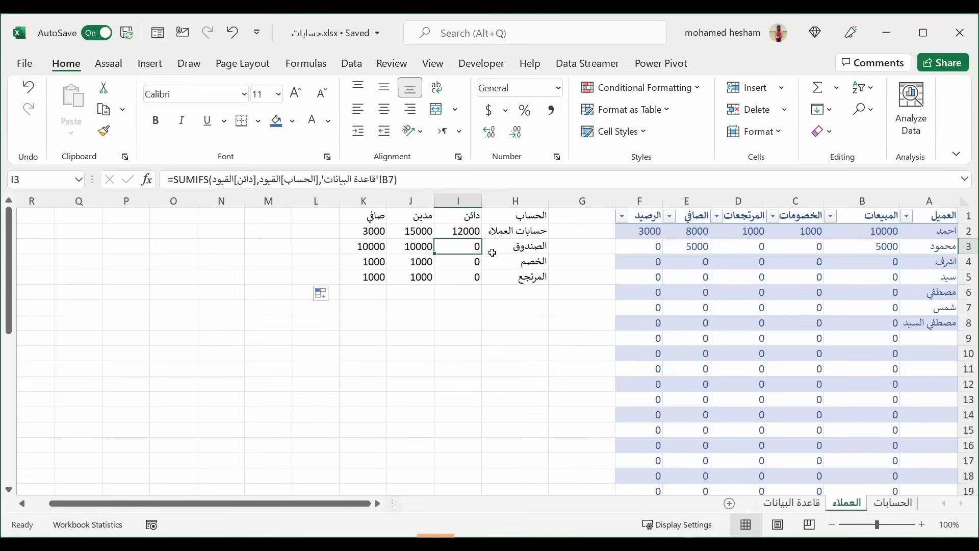
{"action": "left_click", "coordinate": [412, 368]}
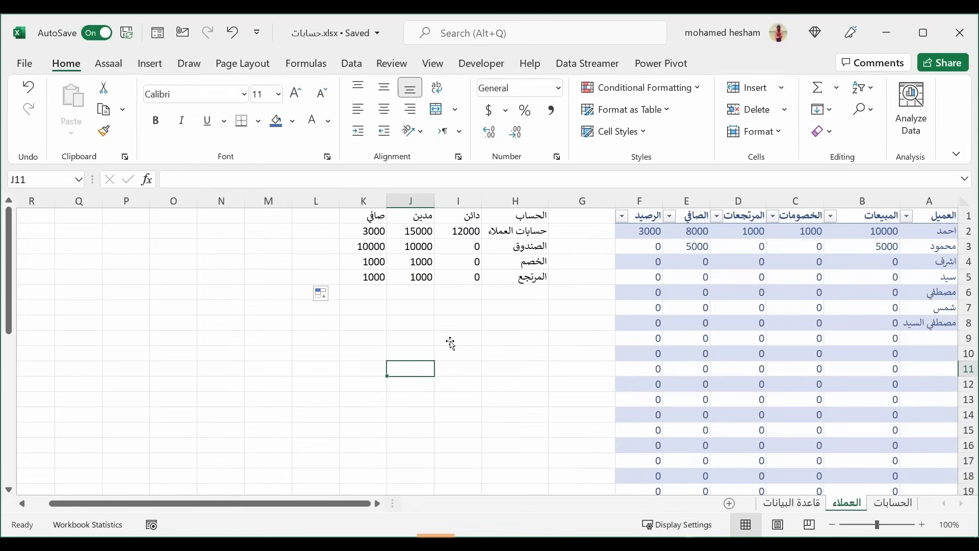
{"action": "left_click_drag", "start_coordinate": [533, 211], "coordinate": [370, 276]}
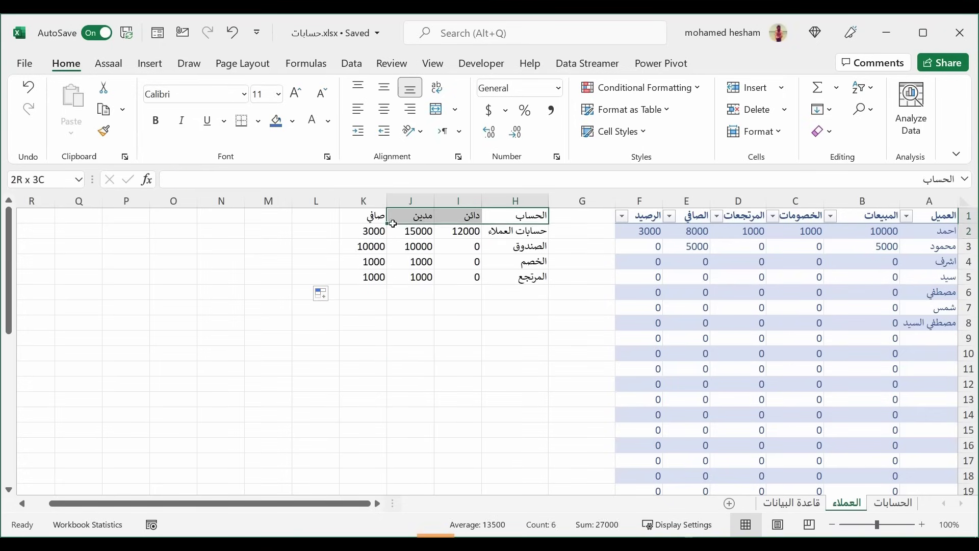
Format H1:K5 as a table with a blue style and headers.
{"action": "left_click", "coordinate": [658, 109]}
{"action": "left_click", "coordinate": [655, 202]}
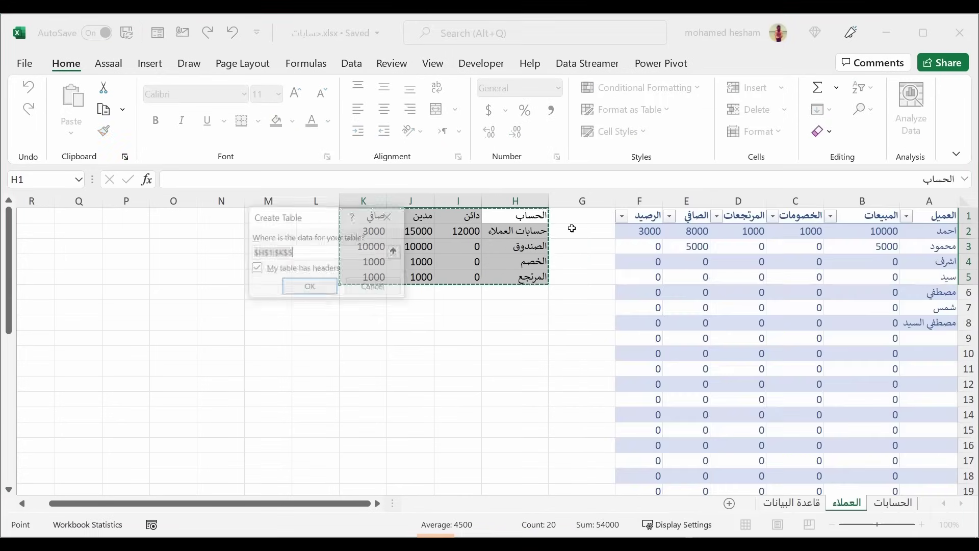
{"action": "left_click", "coordinate": [298, 280]}
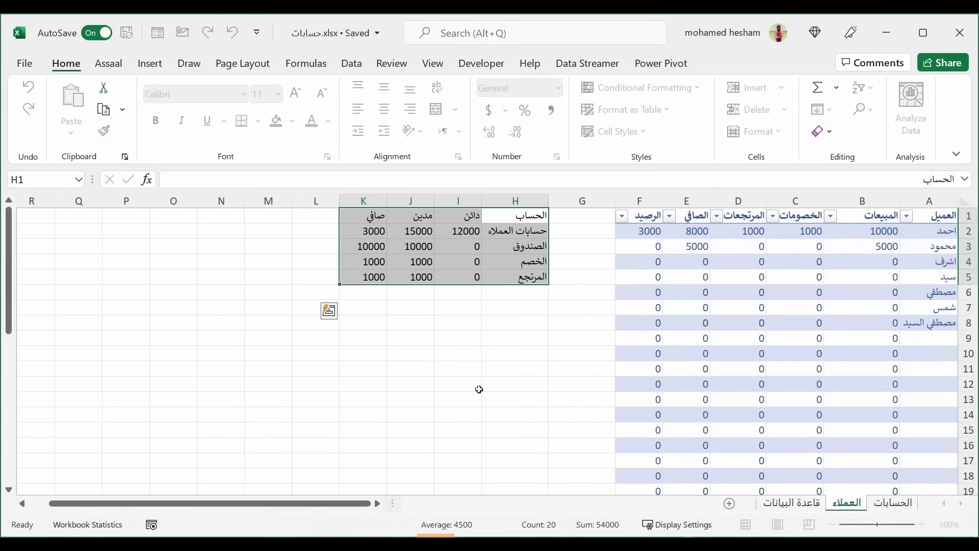
{"action": "left_click", "coordinate": [449, 312]}
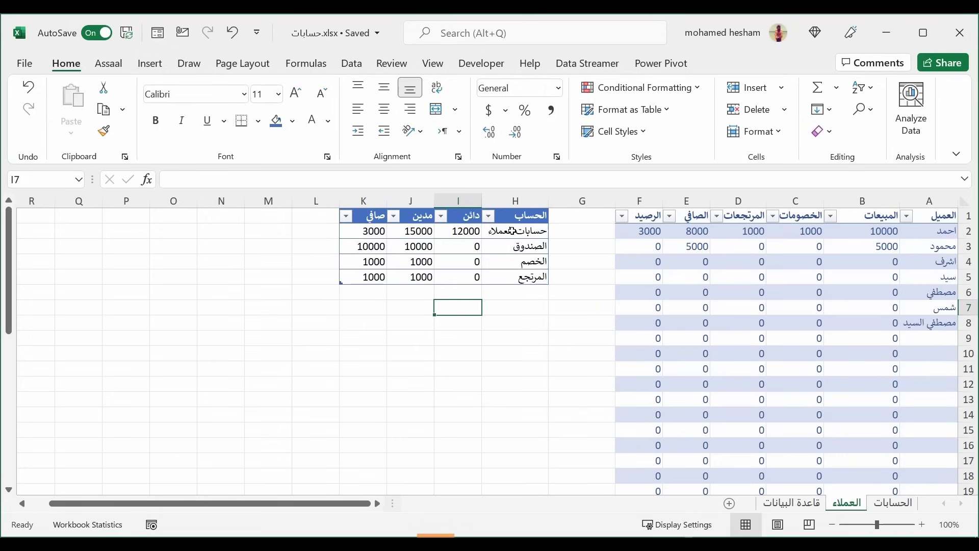
Review the net formulas in K2:K5 and the SUMIFS formulas in D3, I3 and J3.
{"action": "left_click", "coordinate": [385, 232]}
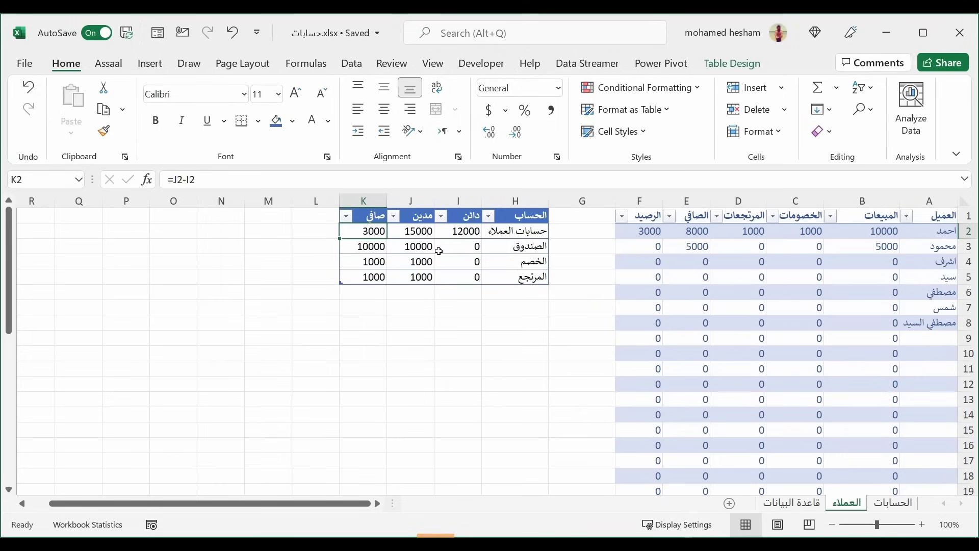
{"action": "left_click", "coordinate": [532, 262]}
{"action": "left_click", "coordinate": [378, 247]}
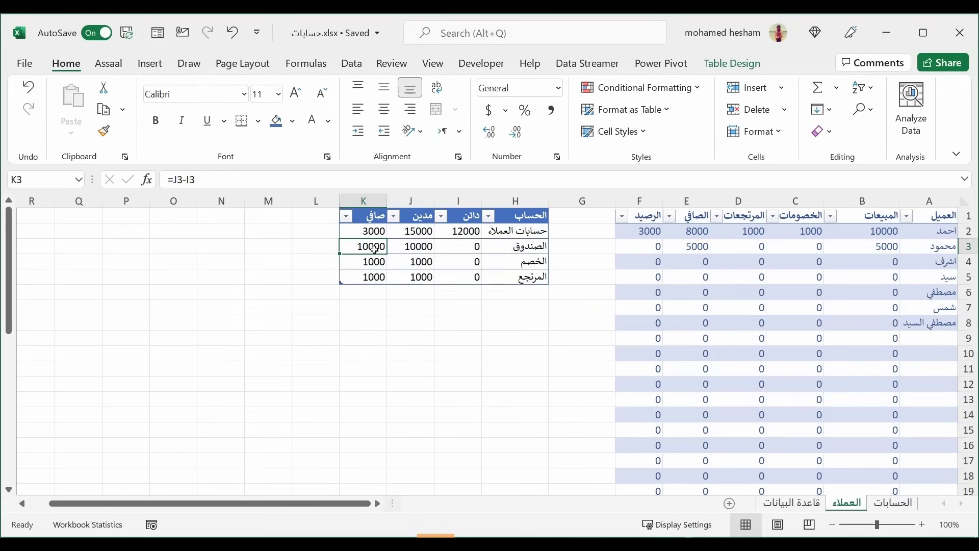
{"action": "left_click", "coordinate": [516, 262]}
{"action": "left_click", "coordinate": [373, 262]}
{"action": "left_click", "coordinate": [487, 276]}
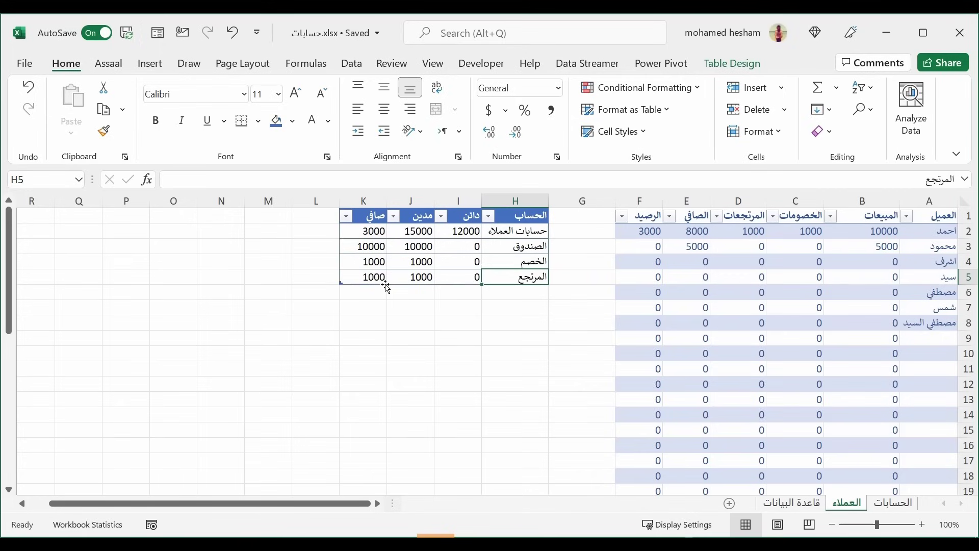
{"action": "left_click", "coordinate": [369, 277]}
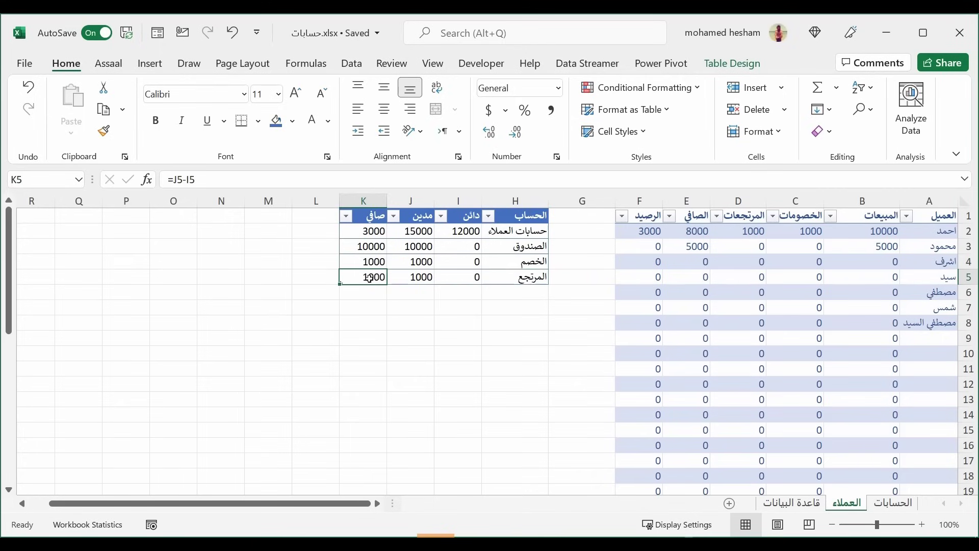
{"action": "left_click", "coordinate": [722, 245]}
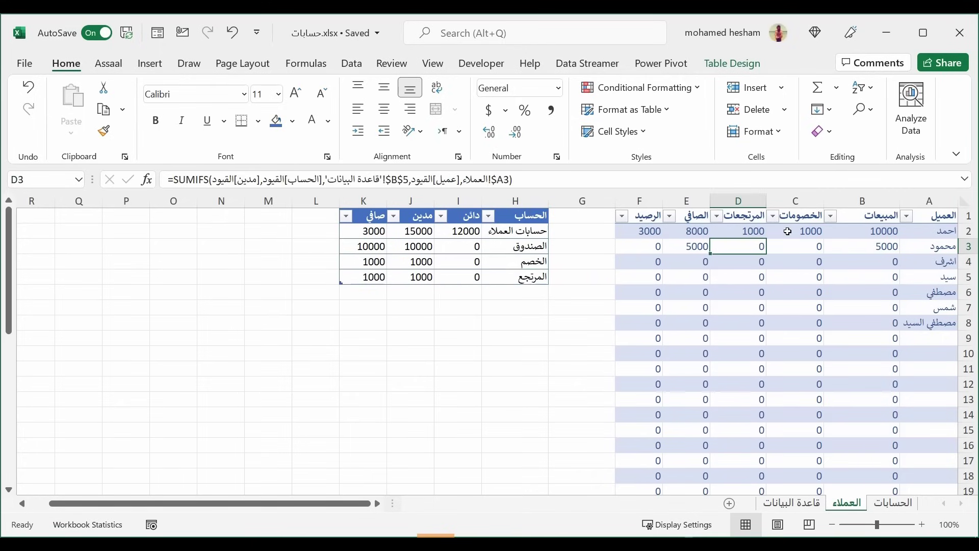
{"action": "left_click", "coordinate": [480, 244]}
{"action": "left_click", "coordinate": [400, 248]}
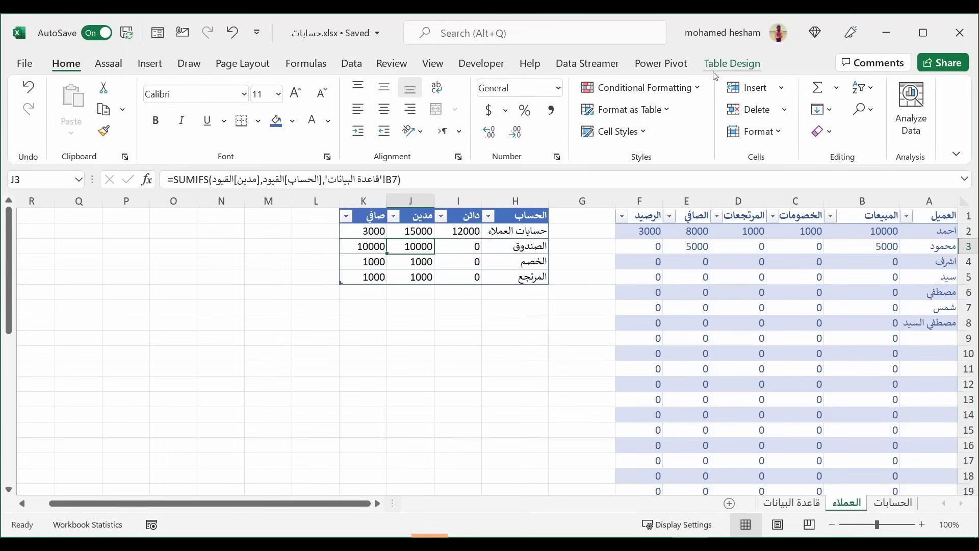
{"action": "left_click", "coordinate": [732, 63]}
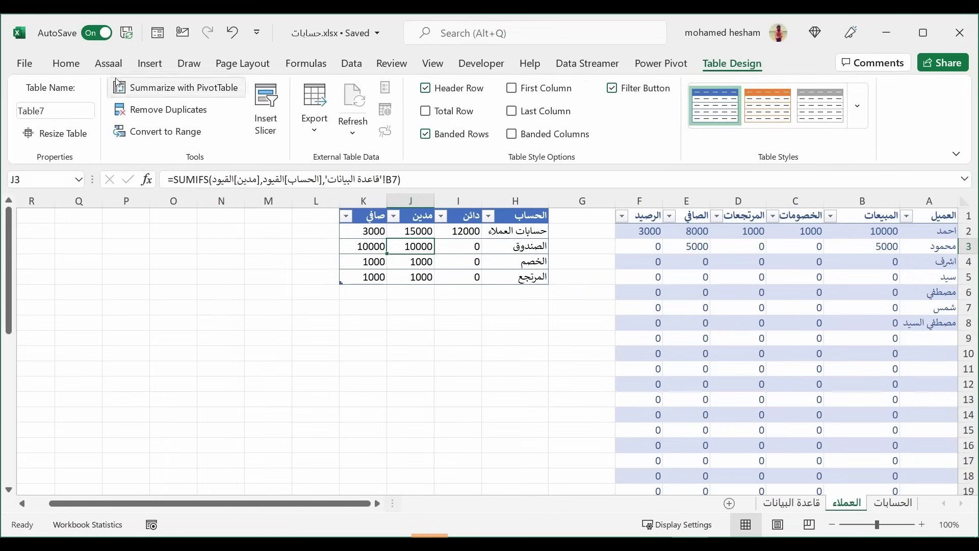
Insert a clustered column chart of the summary table and move it below the table.
{"action": "left_click", "coordinate": [150, 63]}
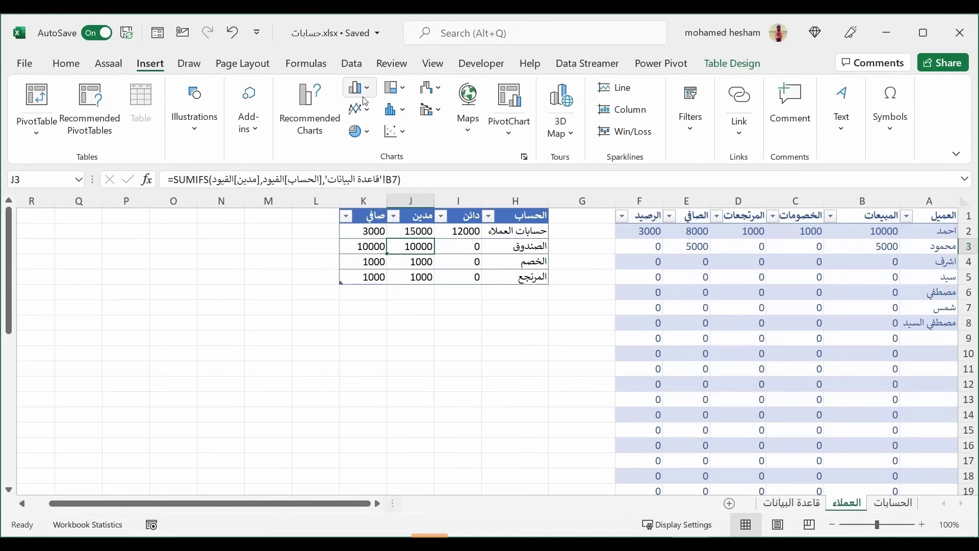
{"action": "left_click", "coordinate": [365, 92]}
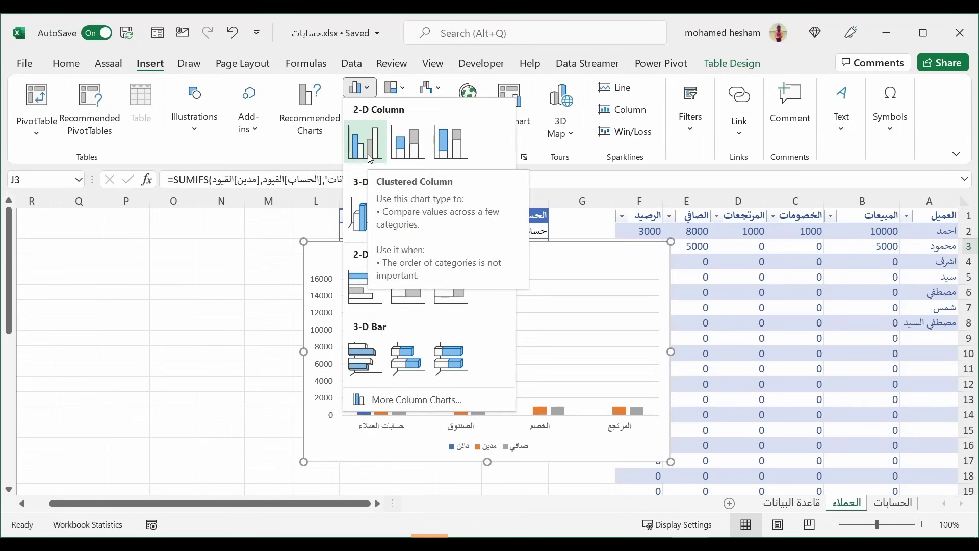
{"action": "left_click", "coordinate": [367, 145]}
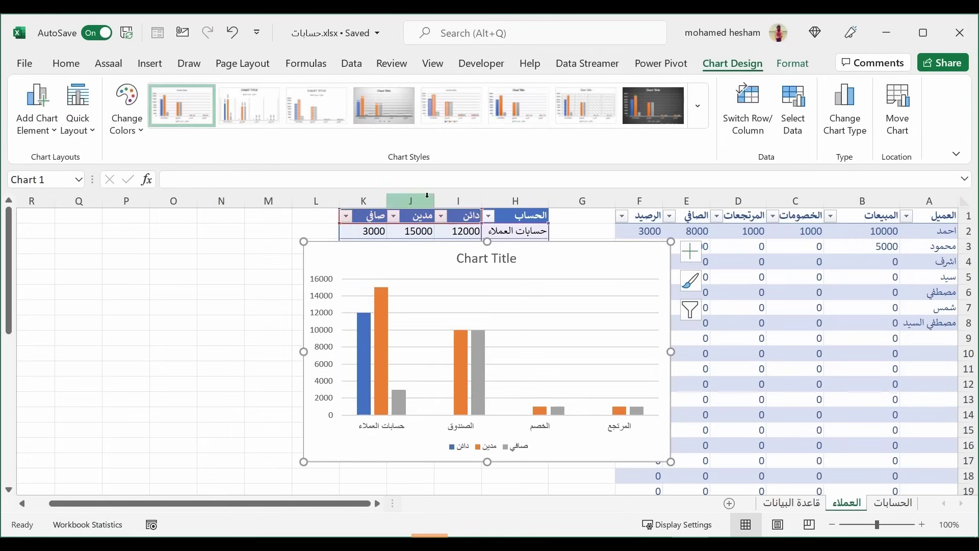
{"action": "left_click_drag", "start_coordinate": [535, 259], "coordinate": [344, 294]}
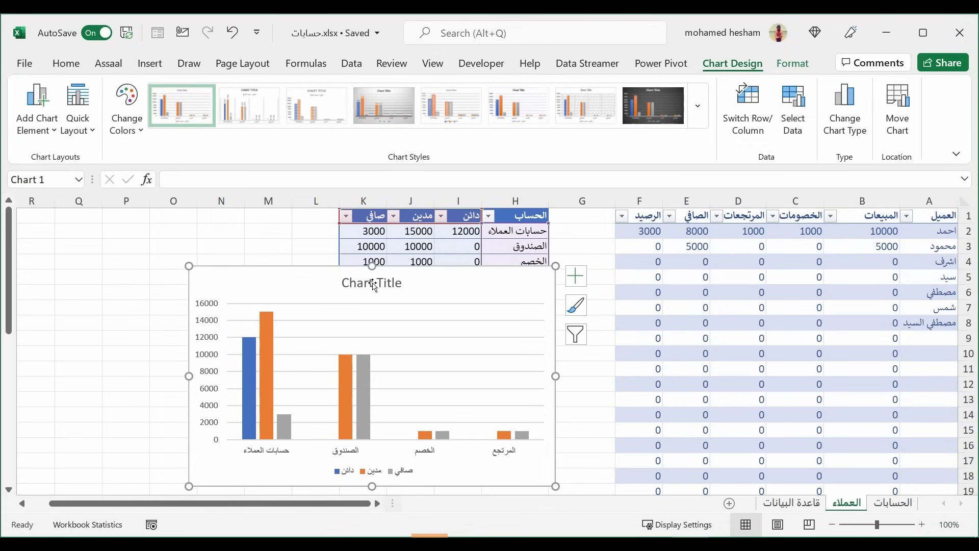
Try data labels on the bars, then resize the chart and place it under the table.
{"action": "left_click", "coordinate": [576, 276]}
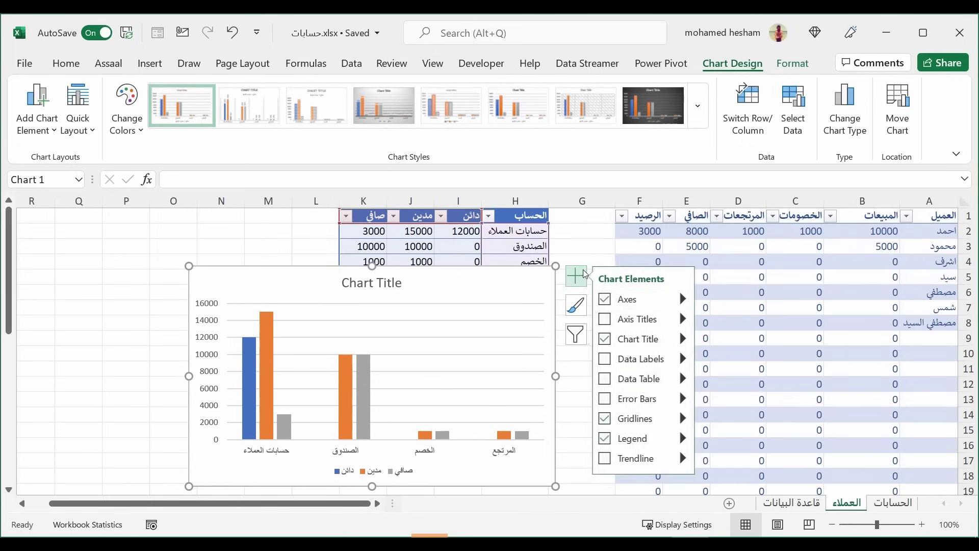
{"action": "left_click", "coordinate": [606, 359]}
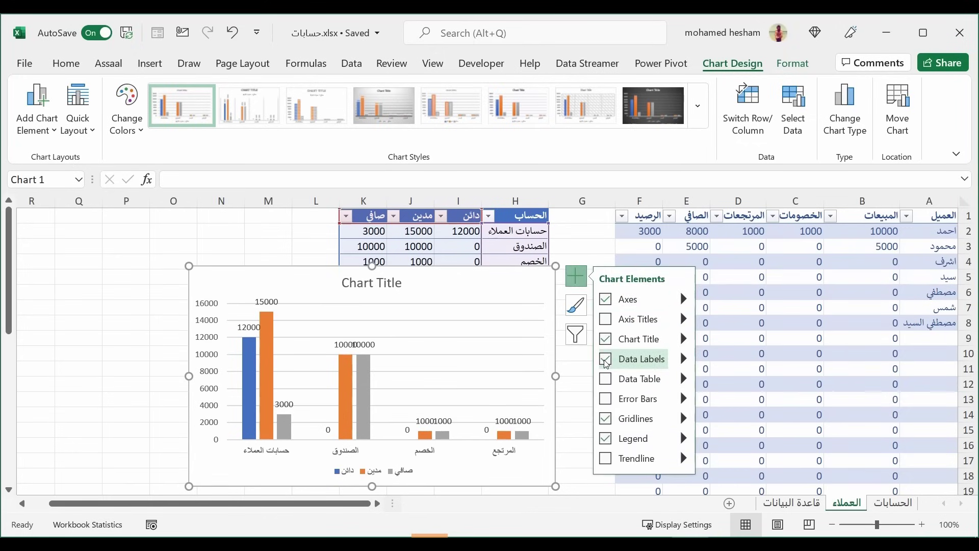
{"action": "left_click", "coordinate": [606, 362]}
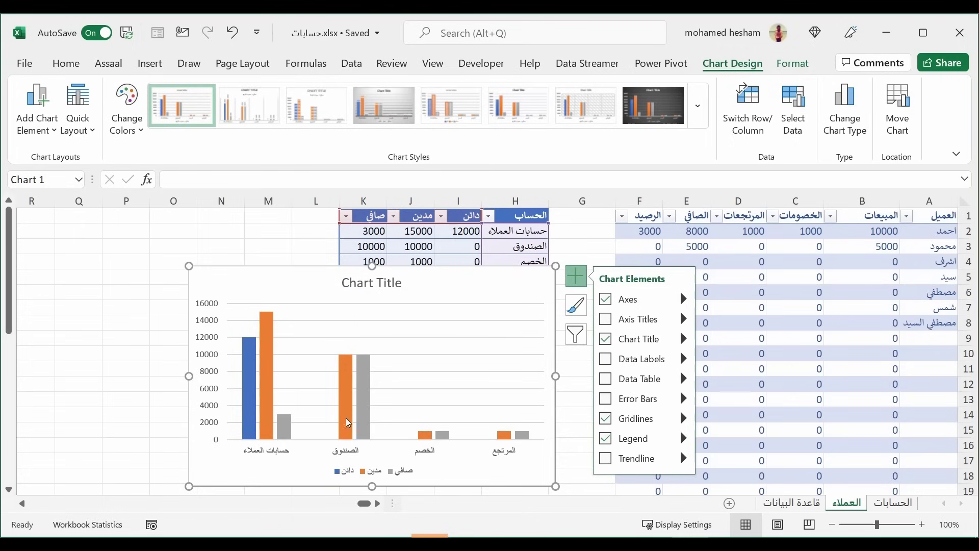
{"action": "left_click_drag", "start_coordinate": [556, 266], "coordinate": [509, 299]}
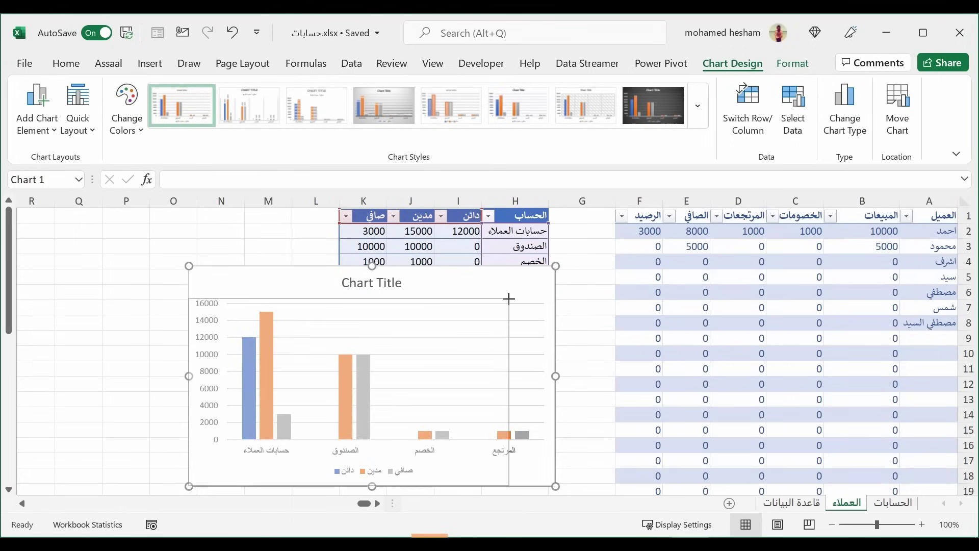
{"action": "left_click_drag", "start_coordinate": [424, 315], "coordinate": [514, 302]}
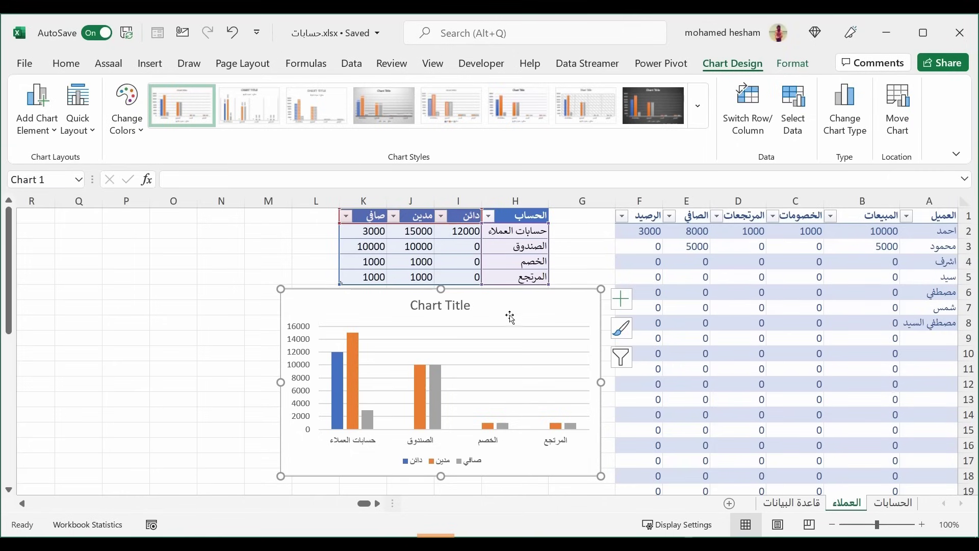
Uncheck the دائن and مدين series in Select Data so only صافي is plotted.
{"action": "left_click", "coordinate": [794, 123]}
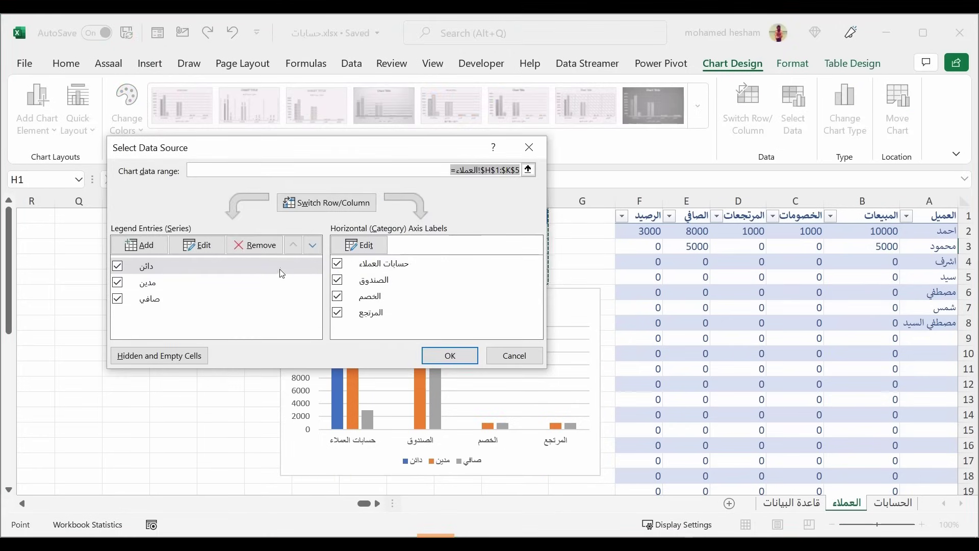
{"action": "left_click", "coordinate": [120, 275]}
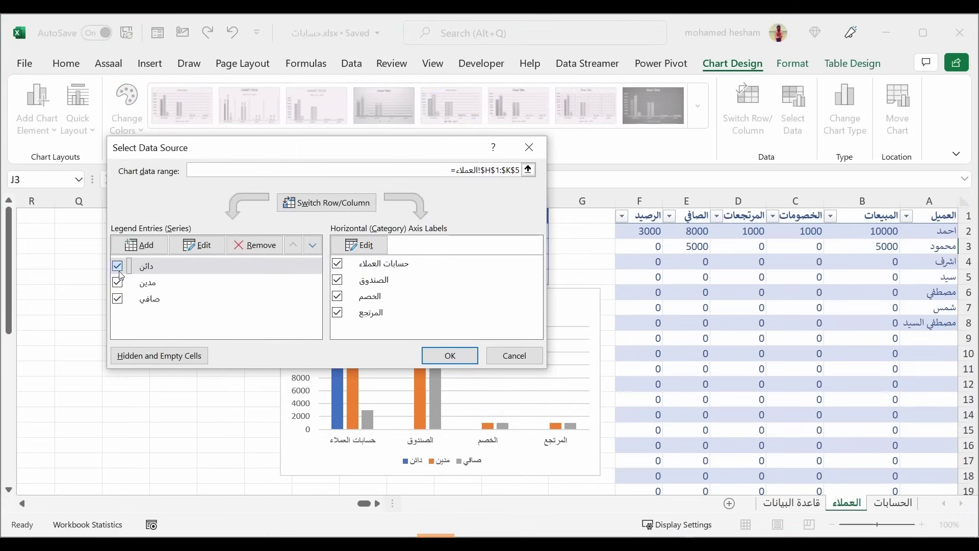
{"action": "left_click", "coordinate": [117, 283]}
{"action": "left_click", "coordinate": [447, 355]}
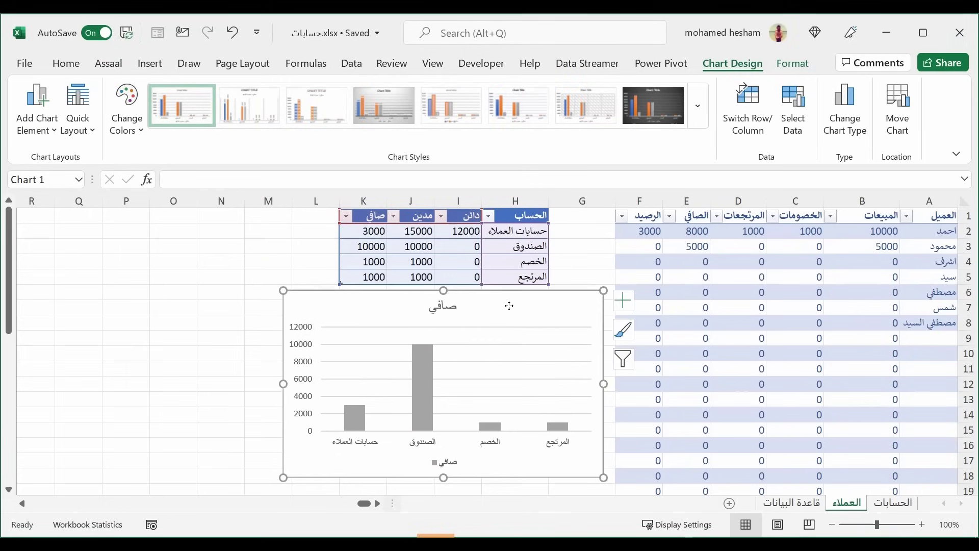
{"action": "left_click", "coordinate": [792, 131]}
{"action": "left_click", "coordinate": [117, 282]}
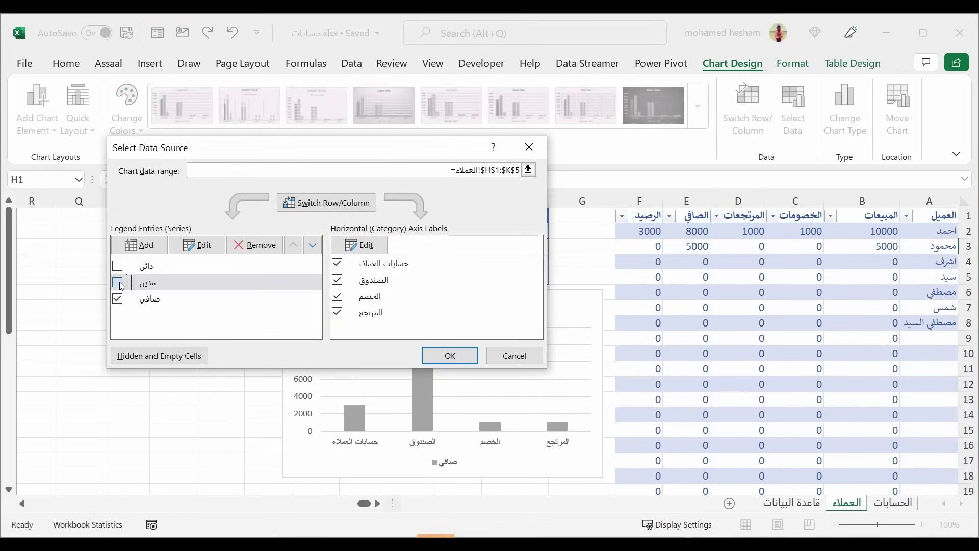
{"action": "left_click", "coordinate": [117, 266]}
{"action": "left_click", "coordinate": [117, 267]}
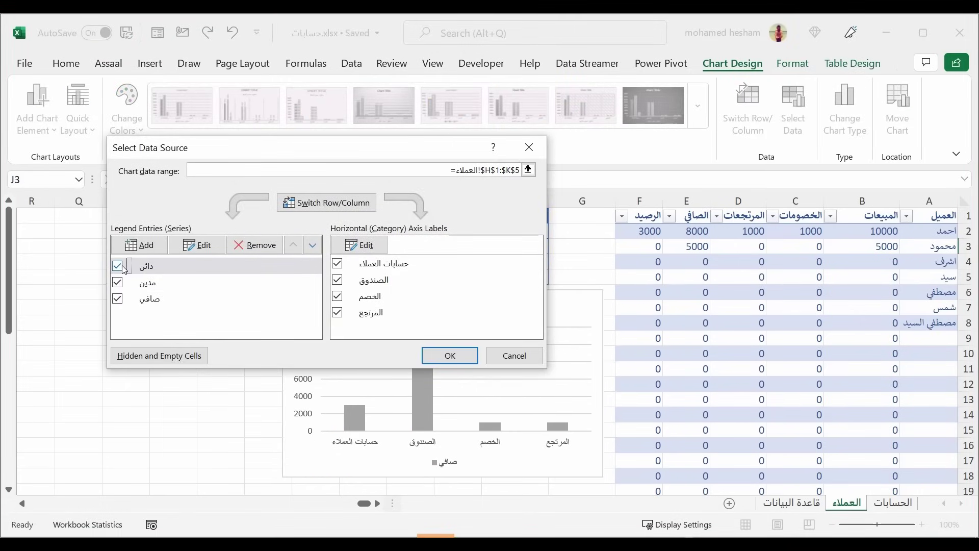
{"action": "left_click", "coordinate": [117, 282]}
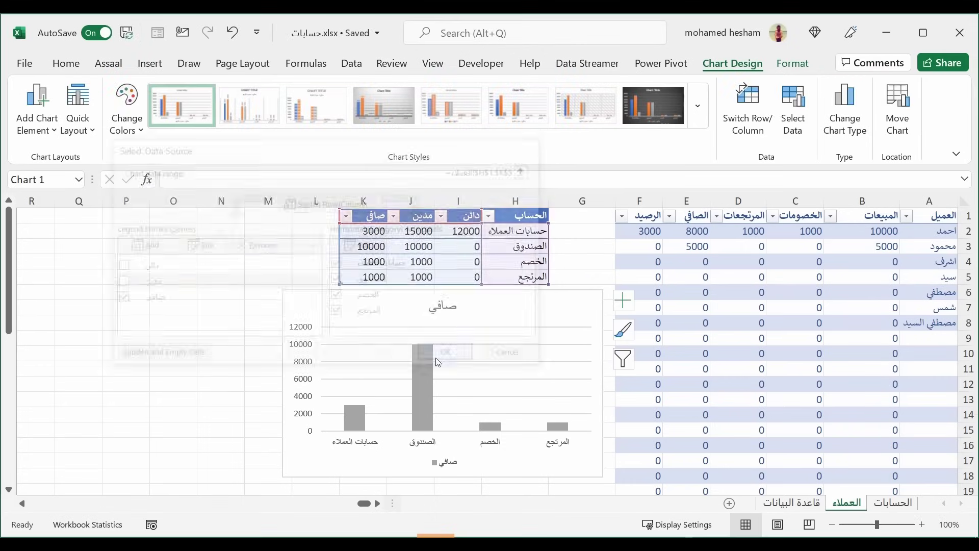
{"action": "left_click", "coordinate": [439, 359]}
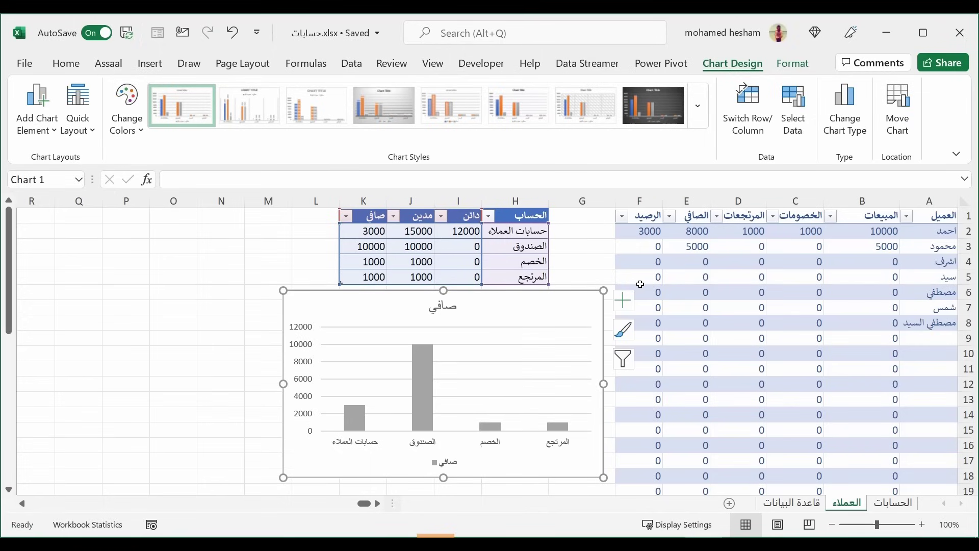
{"action": "left_click", "coordinate": [584, 256]}
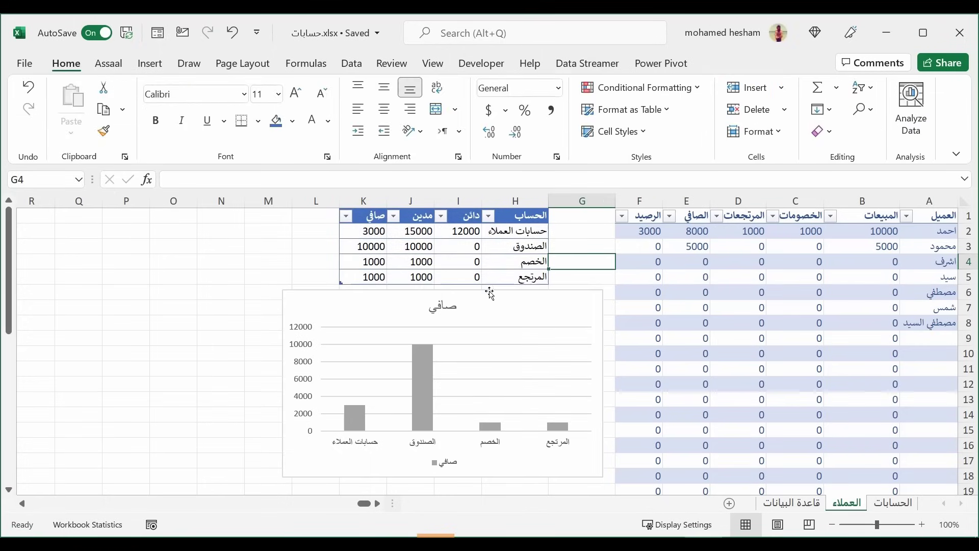